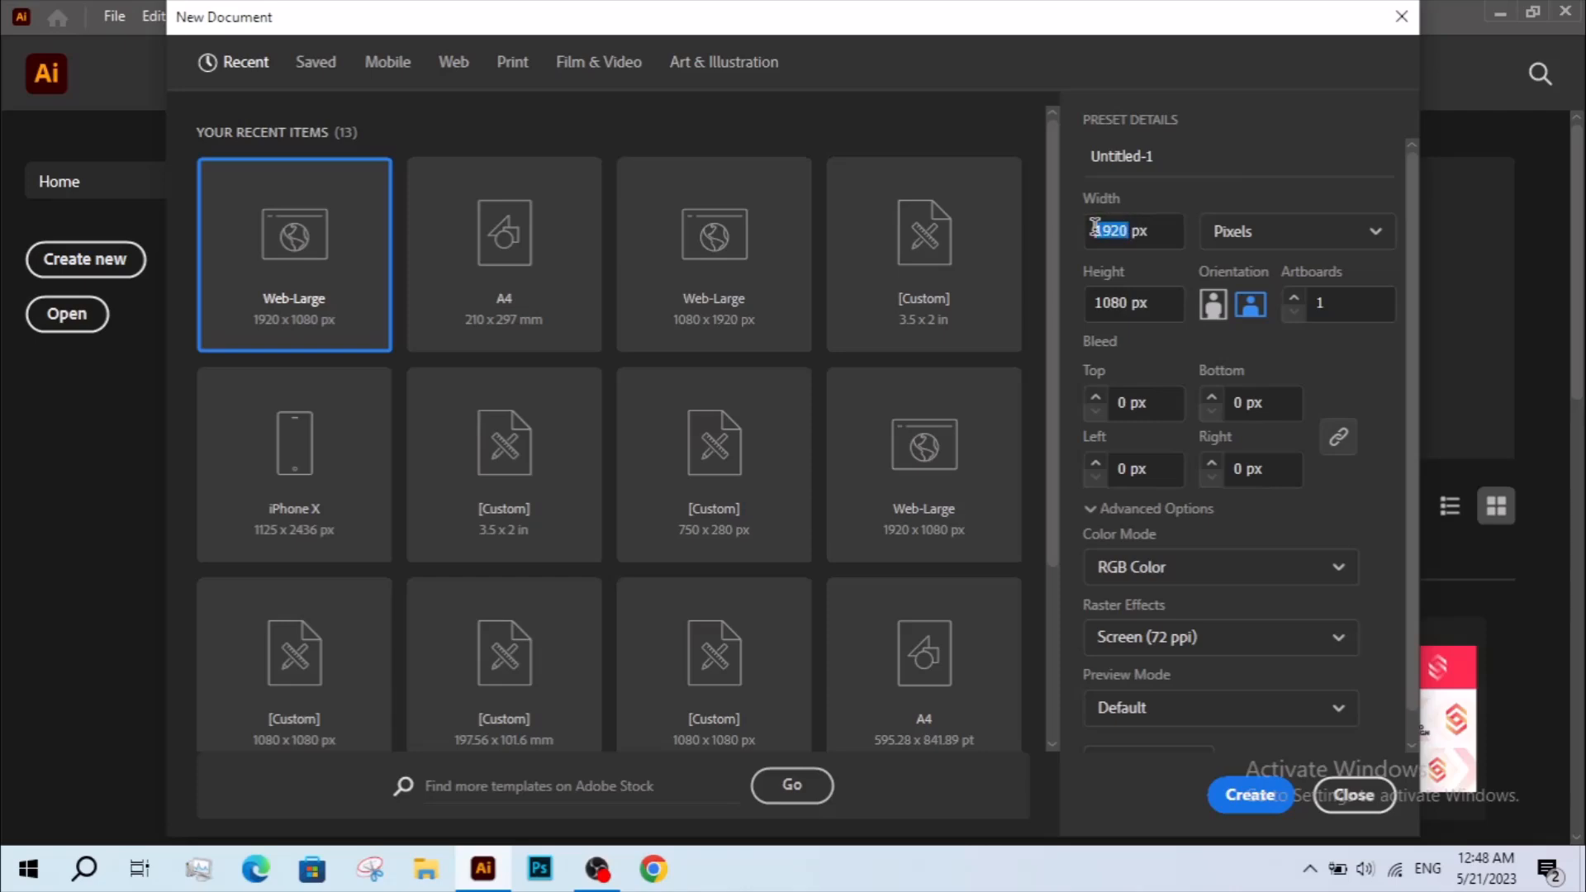
Create a new document 820 px wide and 359 px high.
type("8")
left_click_drag(1123, 304, 1082, 307)
type("359")
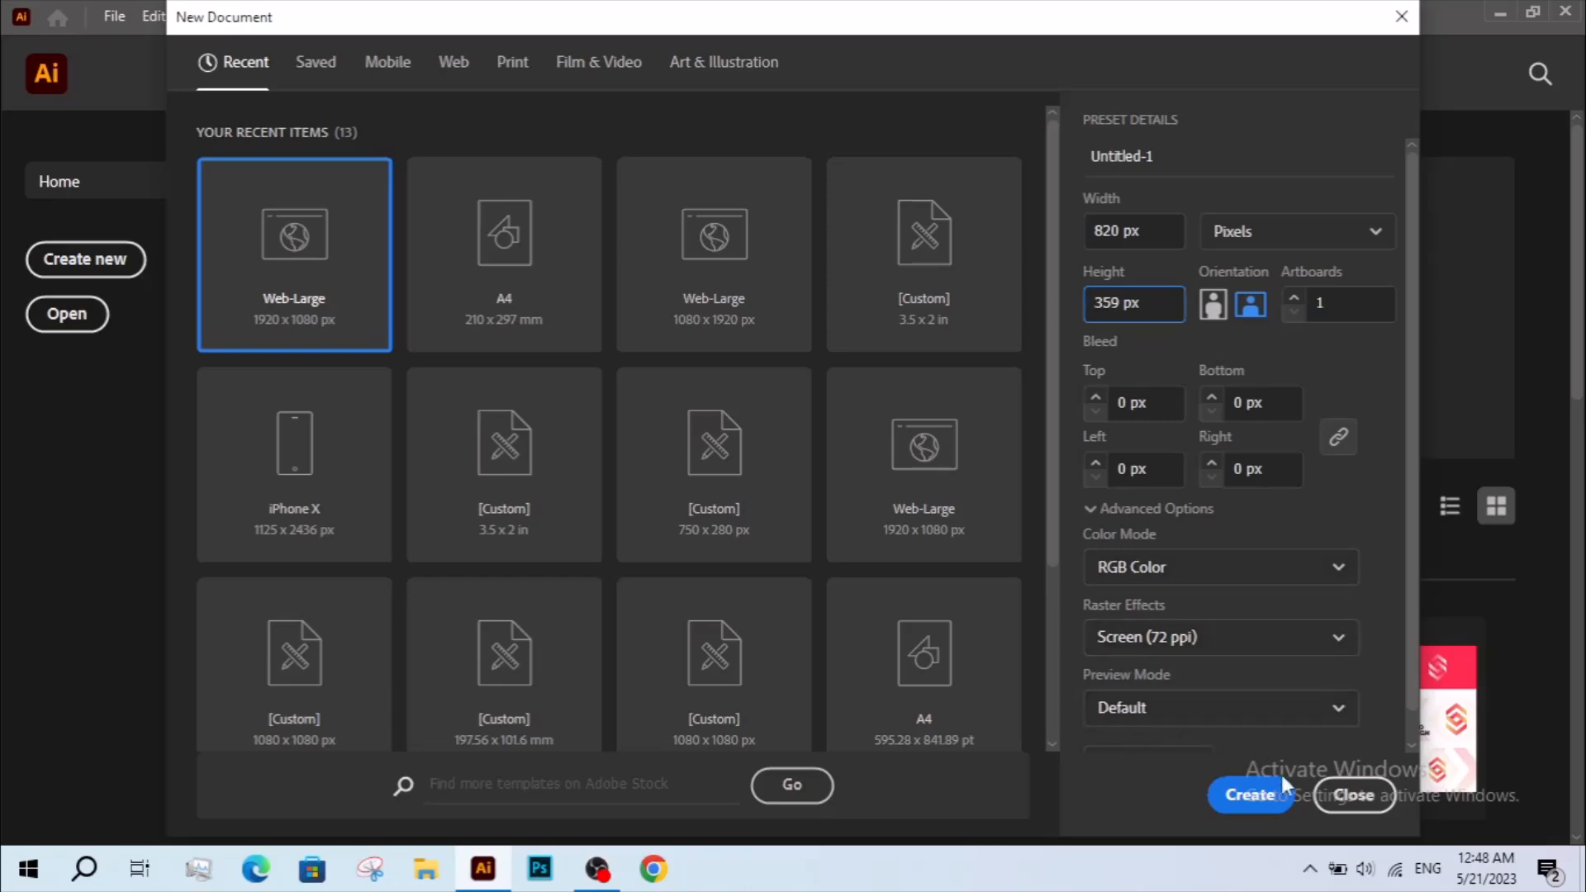
left_click(1251, 794)
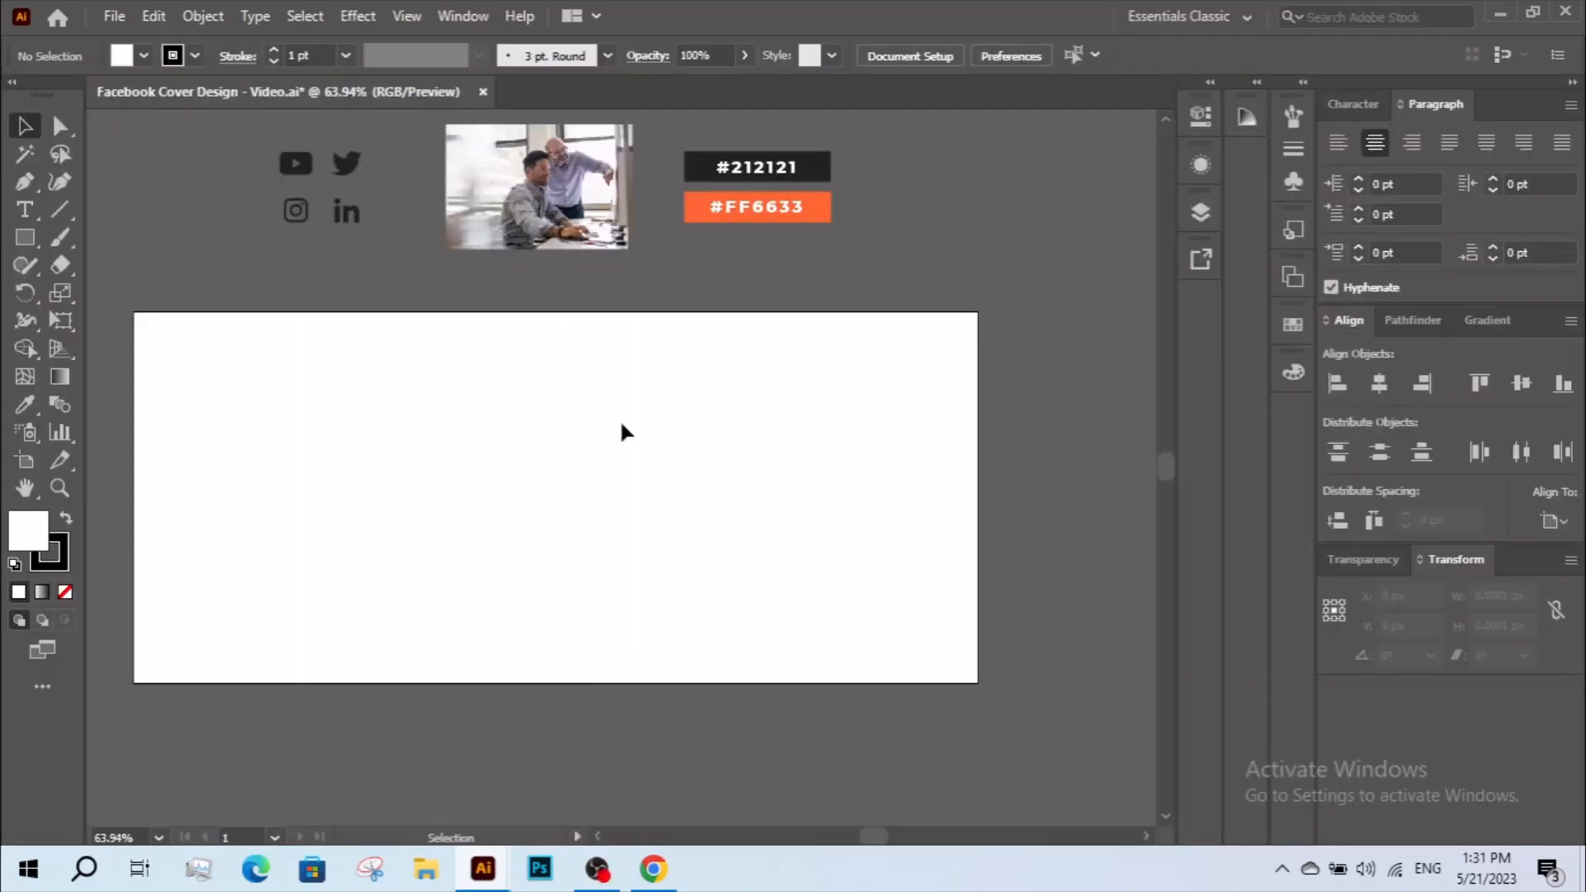
Draw a rectangle of exactly 640 by 312 px on the artboard.
key("m")
left_click(634, 459)
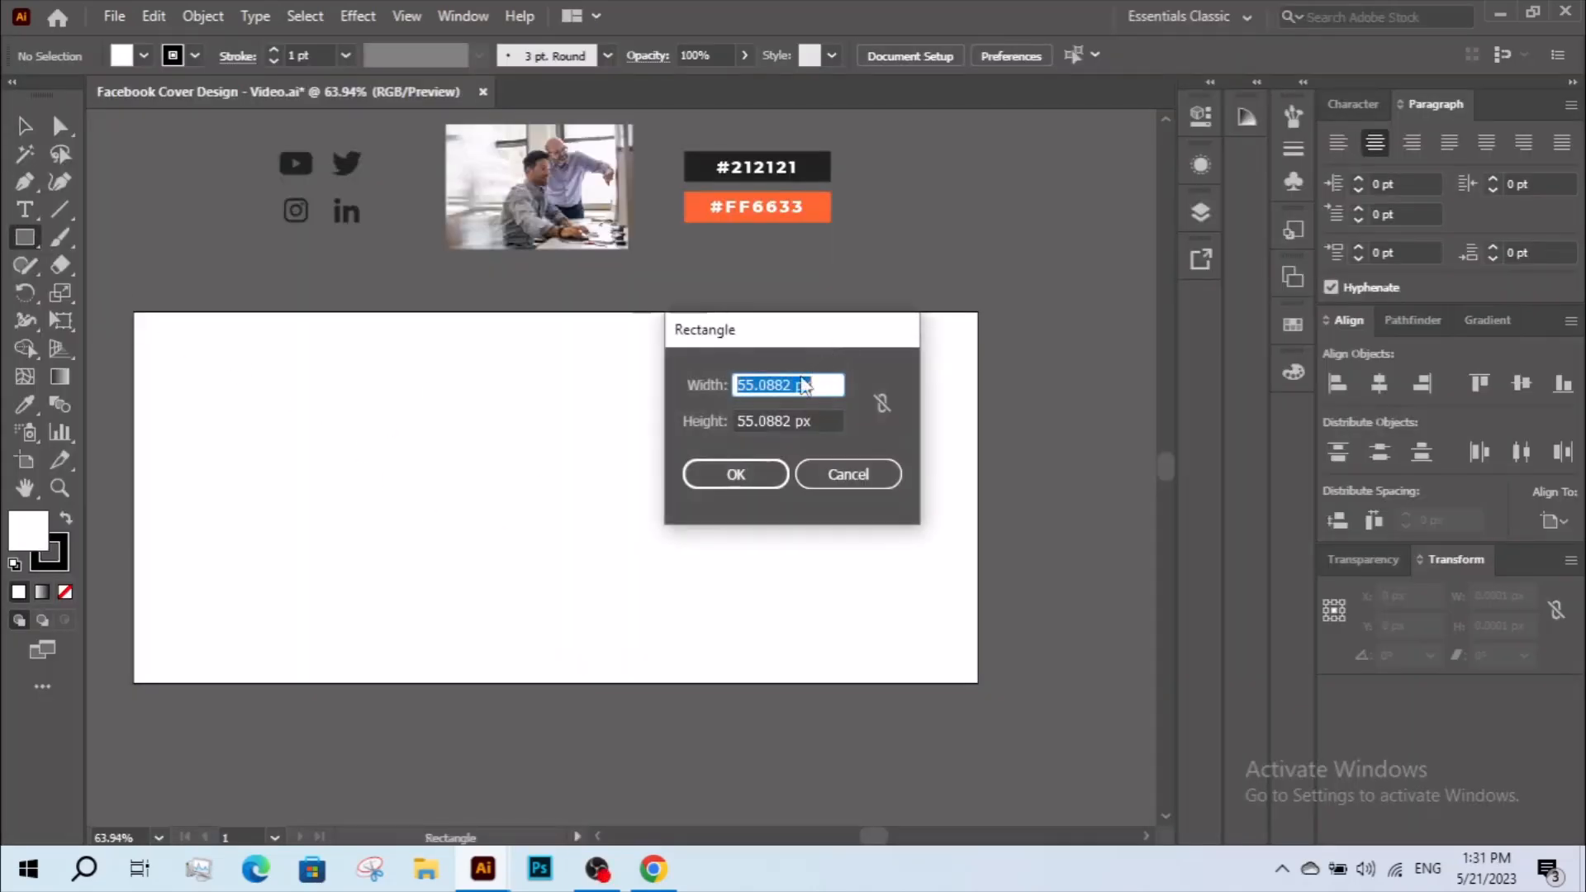
left_click_drag(791, 384, 725, 385)
type("640")
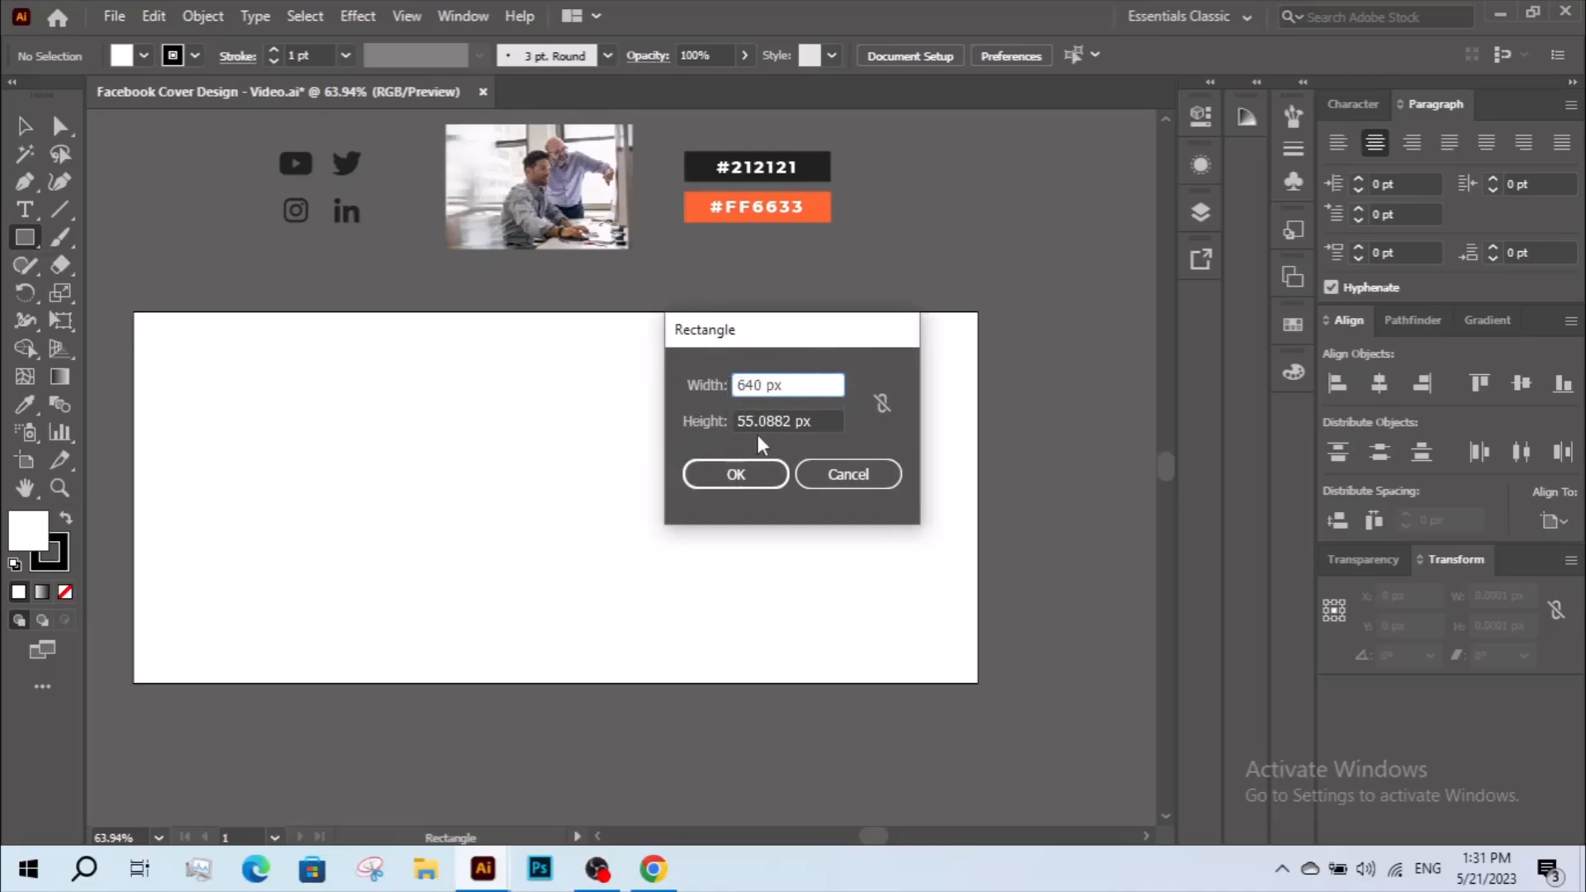
left_click_drag(790, 421, 725, 425)
type("31")
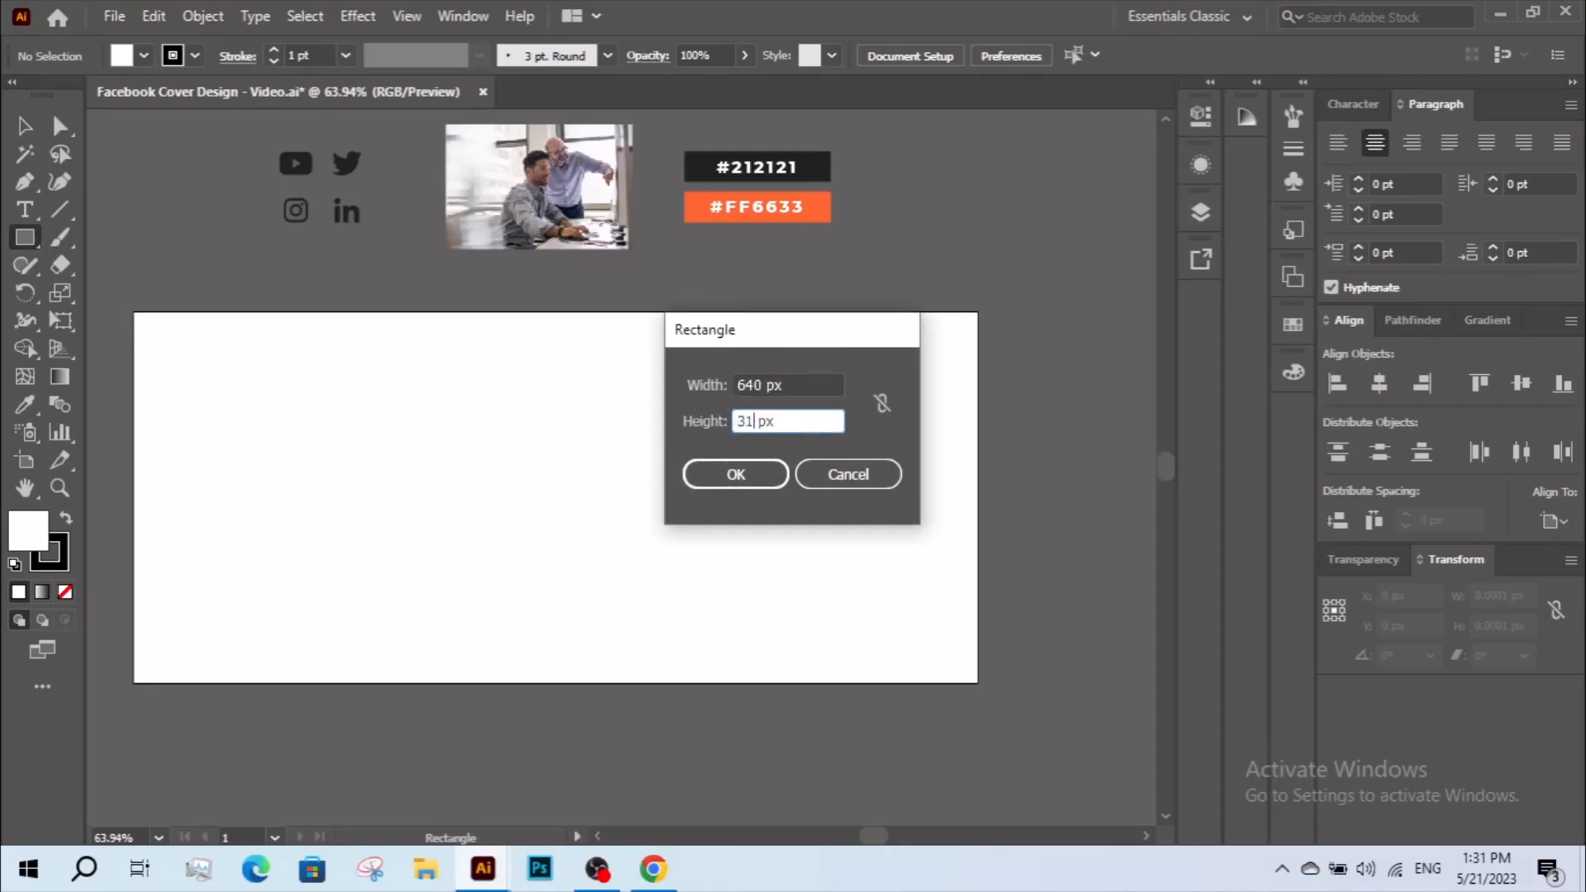
left_click(735, 474)
left_click(26, 128)
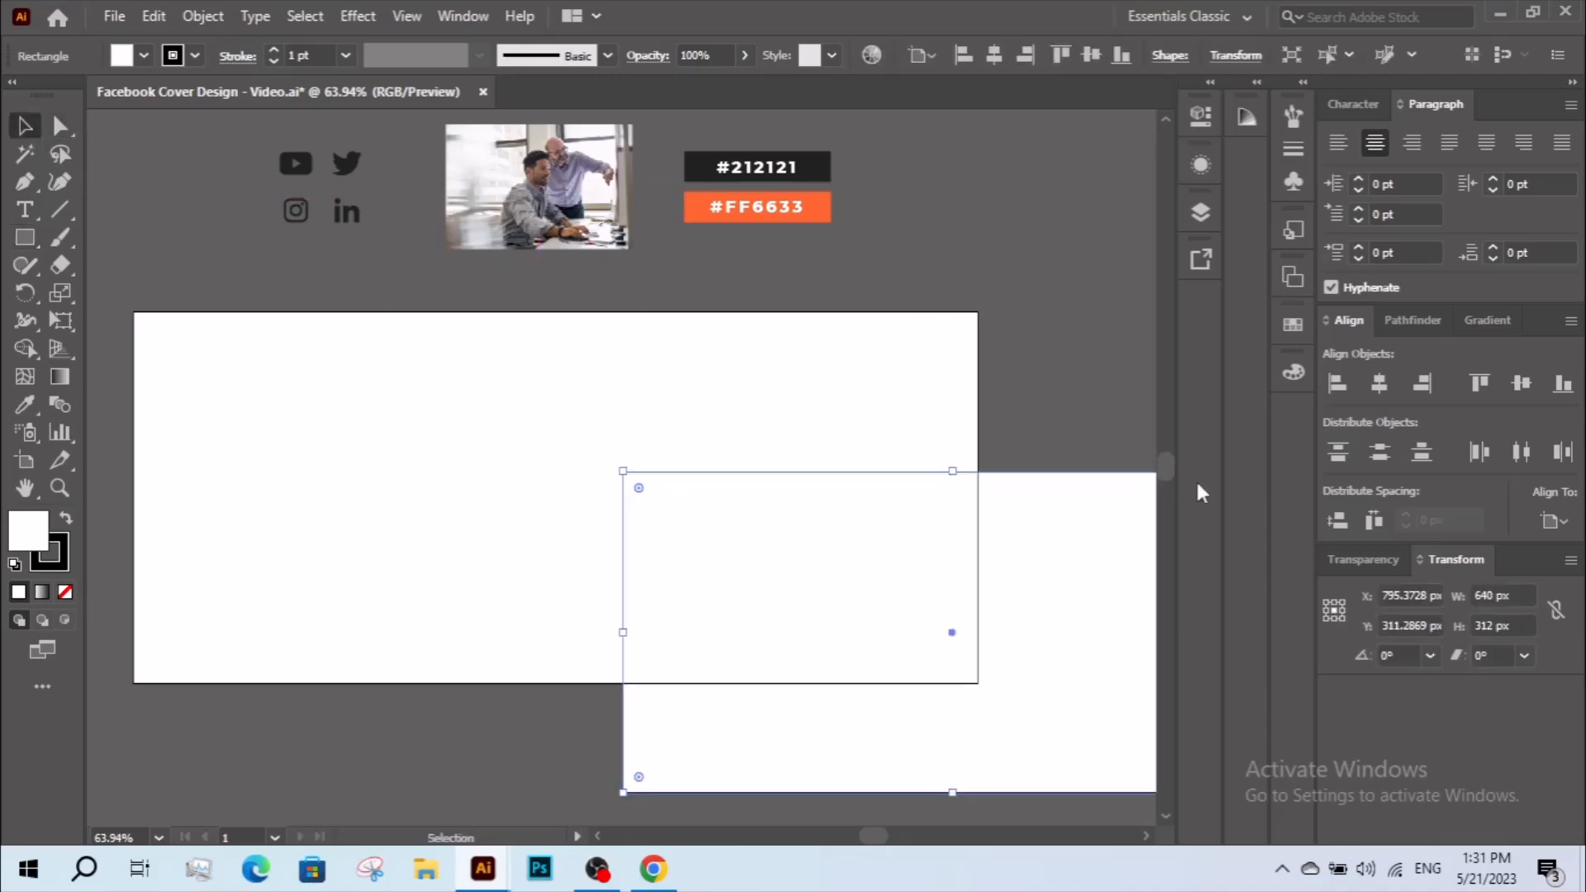
Center the rectangle horizontally and vertically on the artboard.
left_click(1378, 382)
left_click(1520, 384)
left_click(1009, 399)
left_click_drag(1009, 399, 1059, 406)
left_click(643, 461)
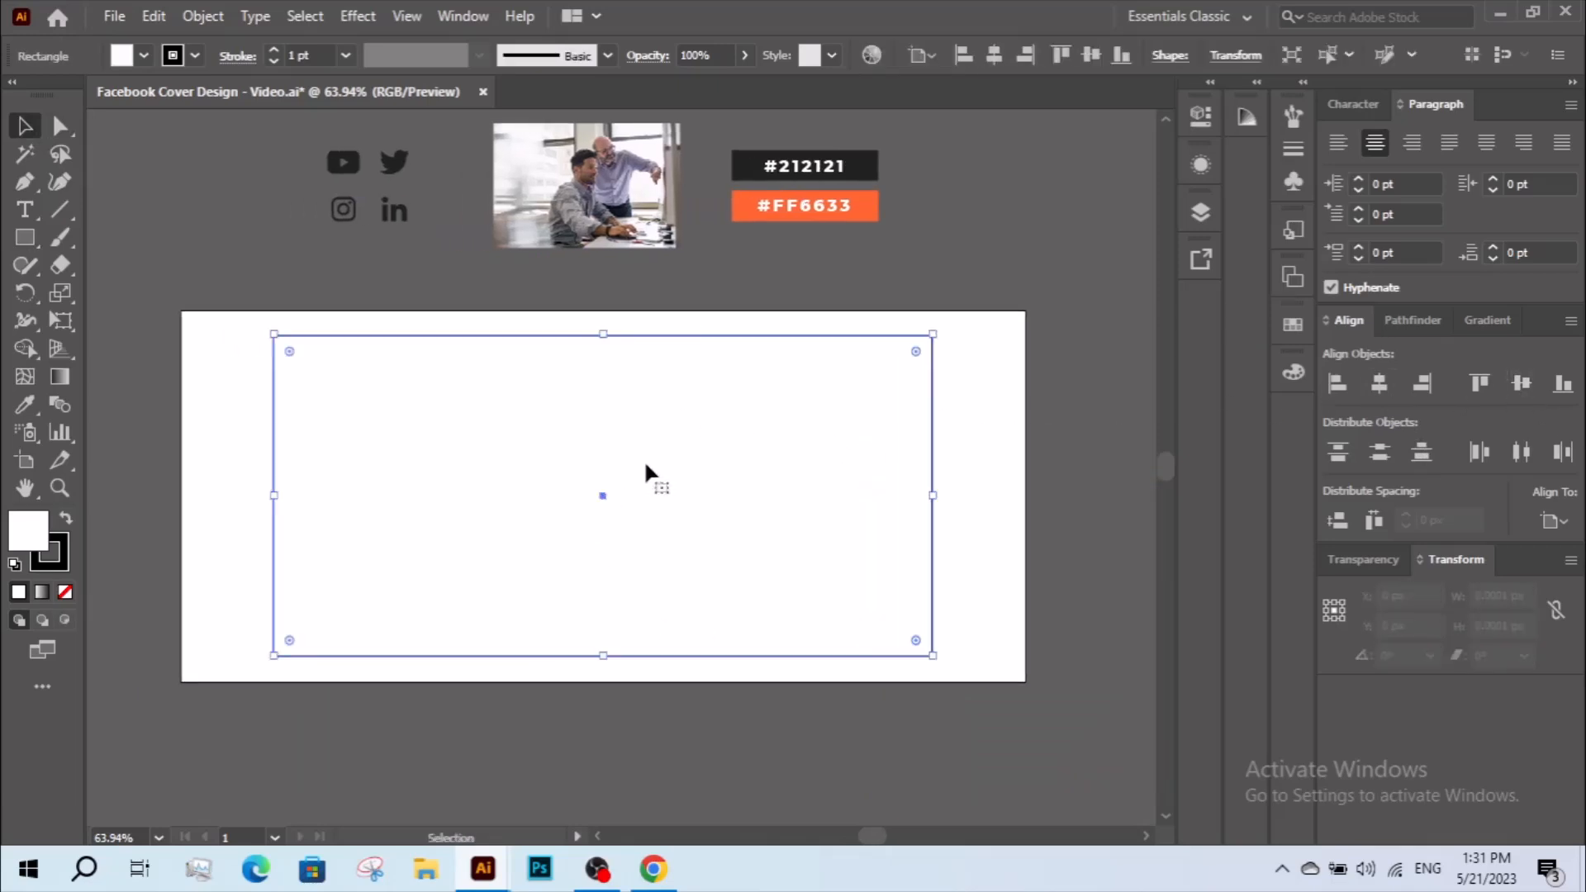
left_click(136, 357)
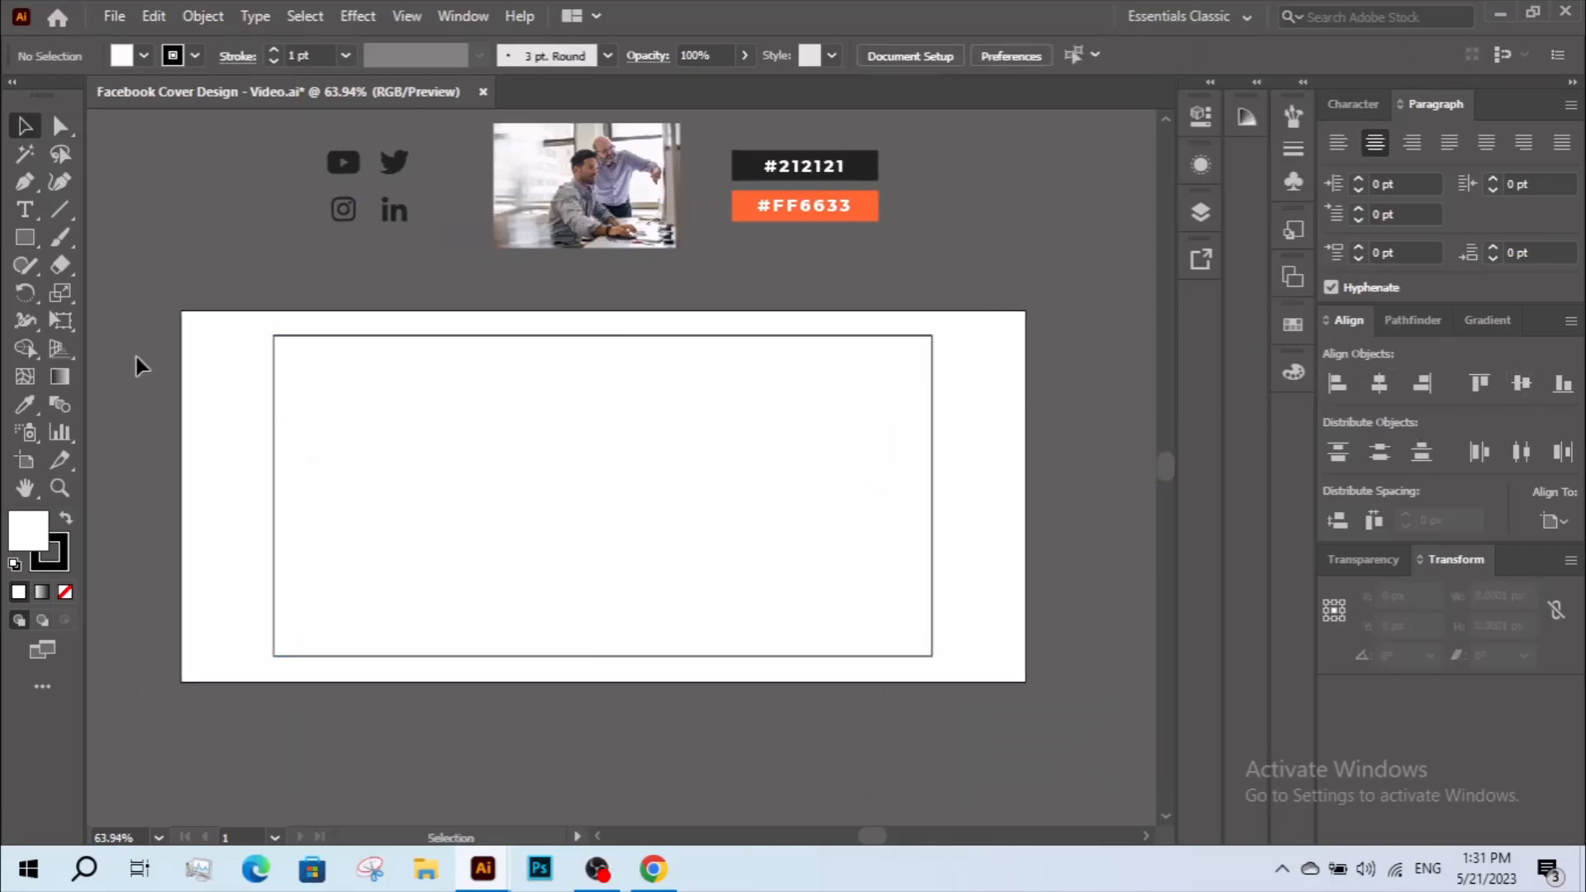
Show the rulers and place two vertical and two horizontal guides along the edges of the centered rectangle.
right_click(137, 357)
left_click(213, 525)
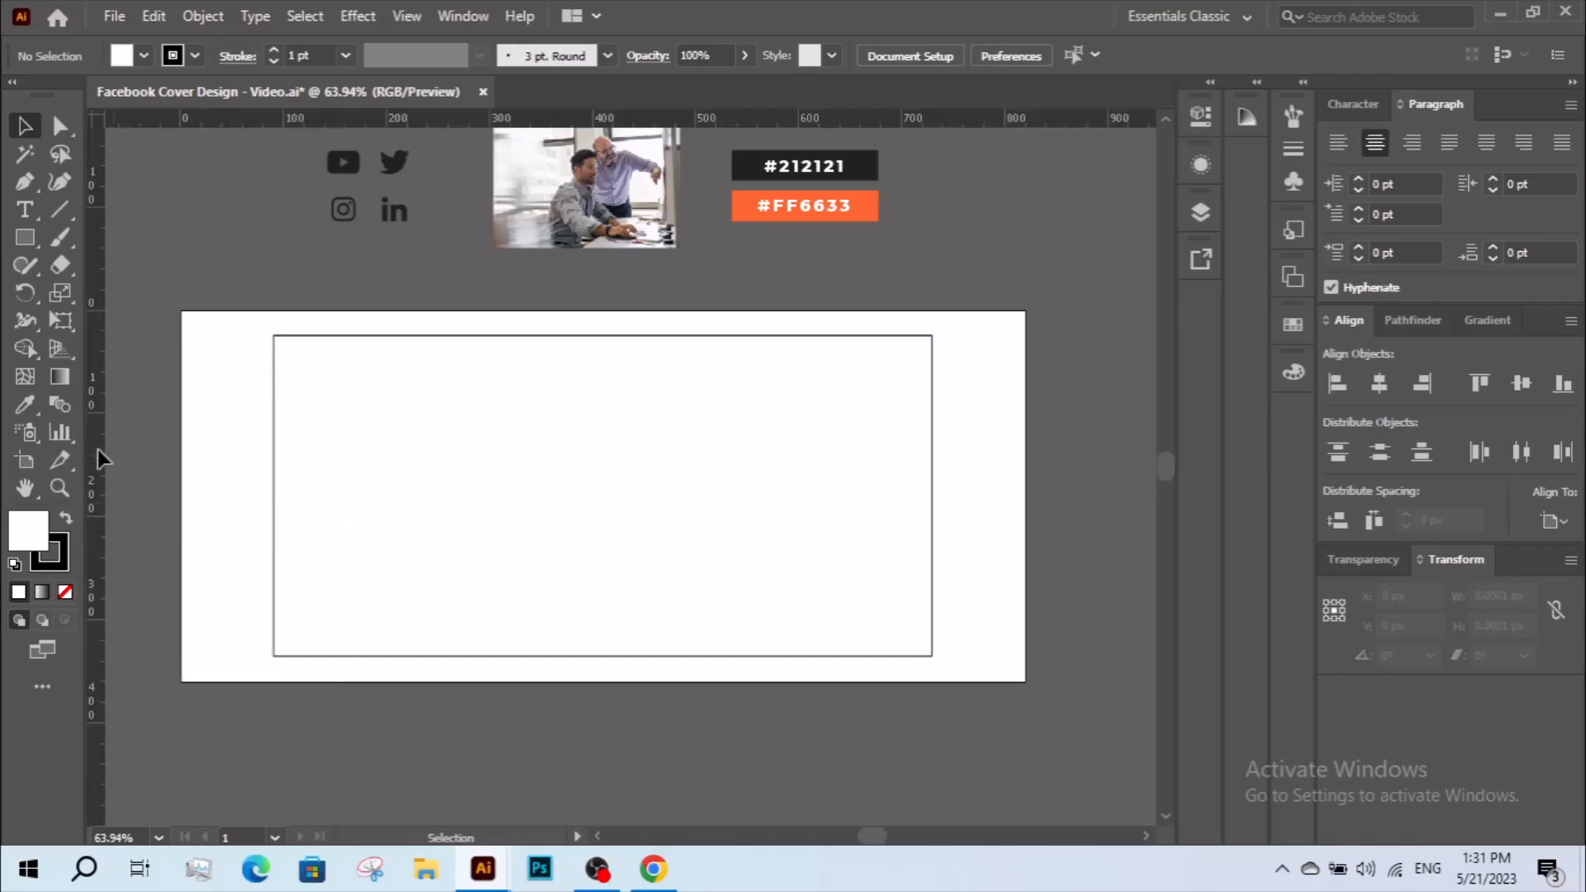
left_click_drag(97, 458, 260, 416)
left_click_drag(97, 403, 933, 438)
left_click_drag(378, 114, 387, 333)
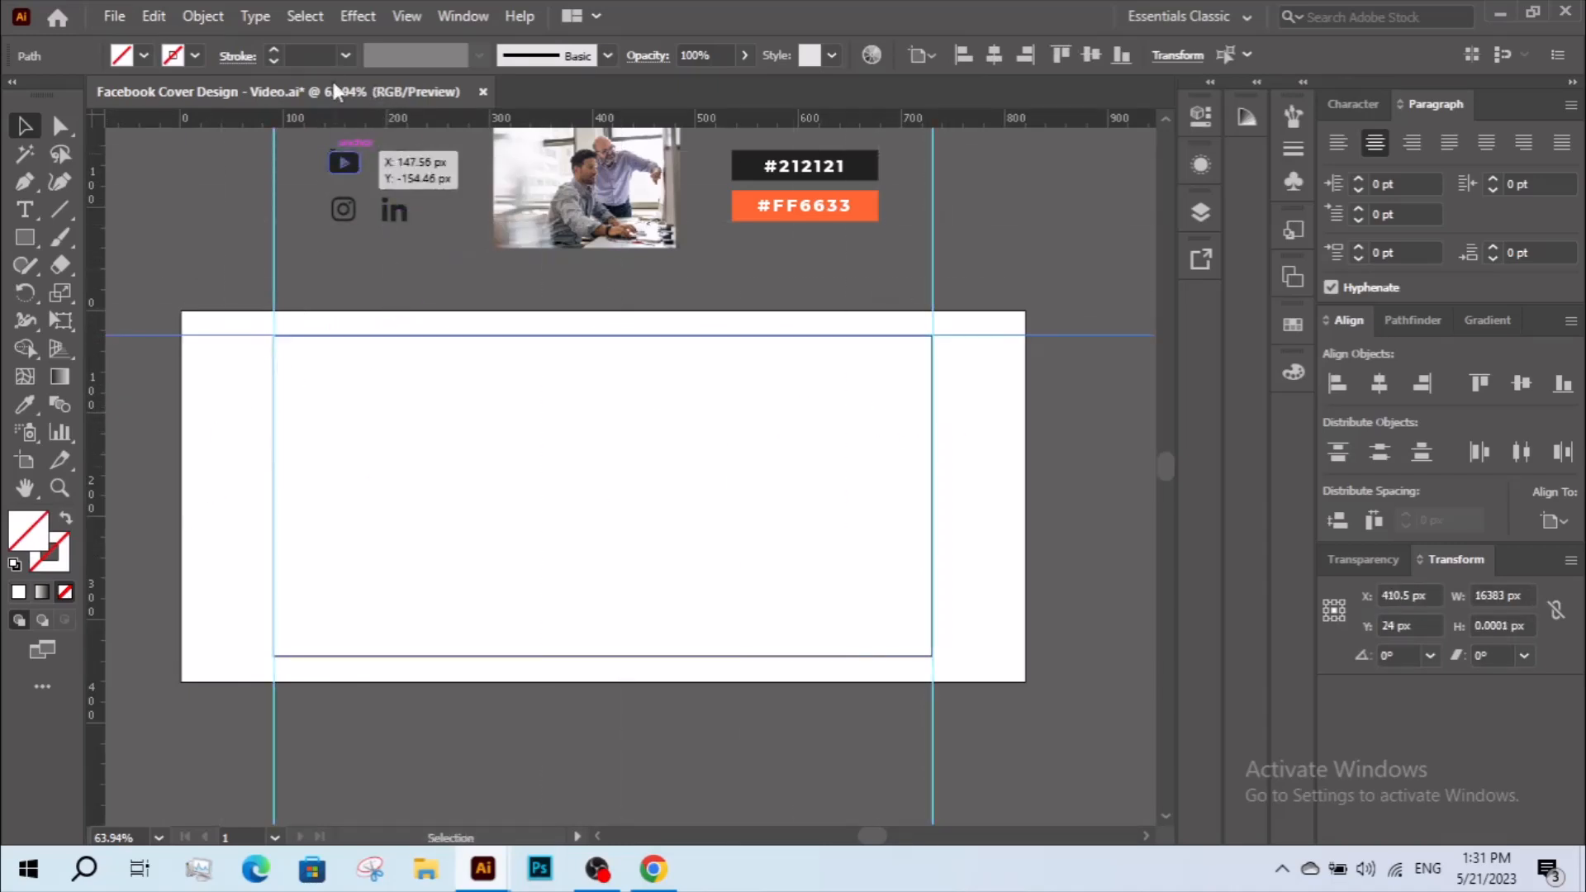
left_click_drag(327, 113, 360, 656)
Delete the 640 by 312 px rectangle and lock the guides.
left_click(355, 608)
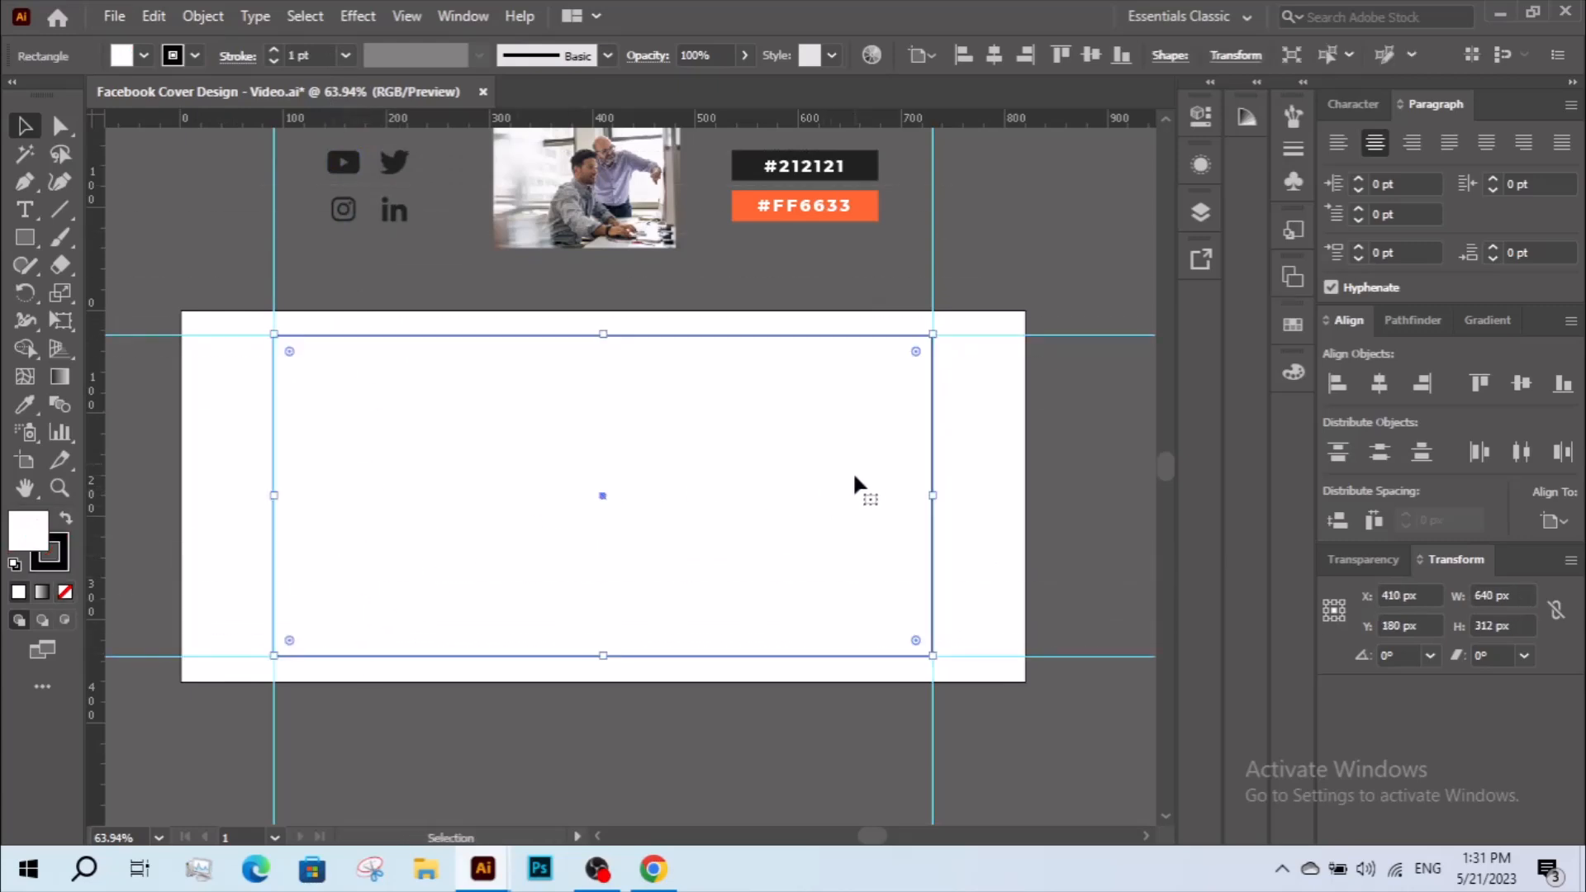
key("Delete")
scroll(660, 403, "down", 1)
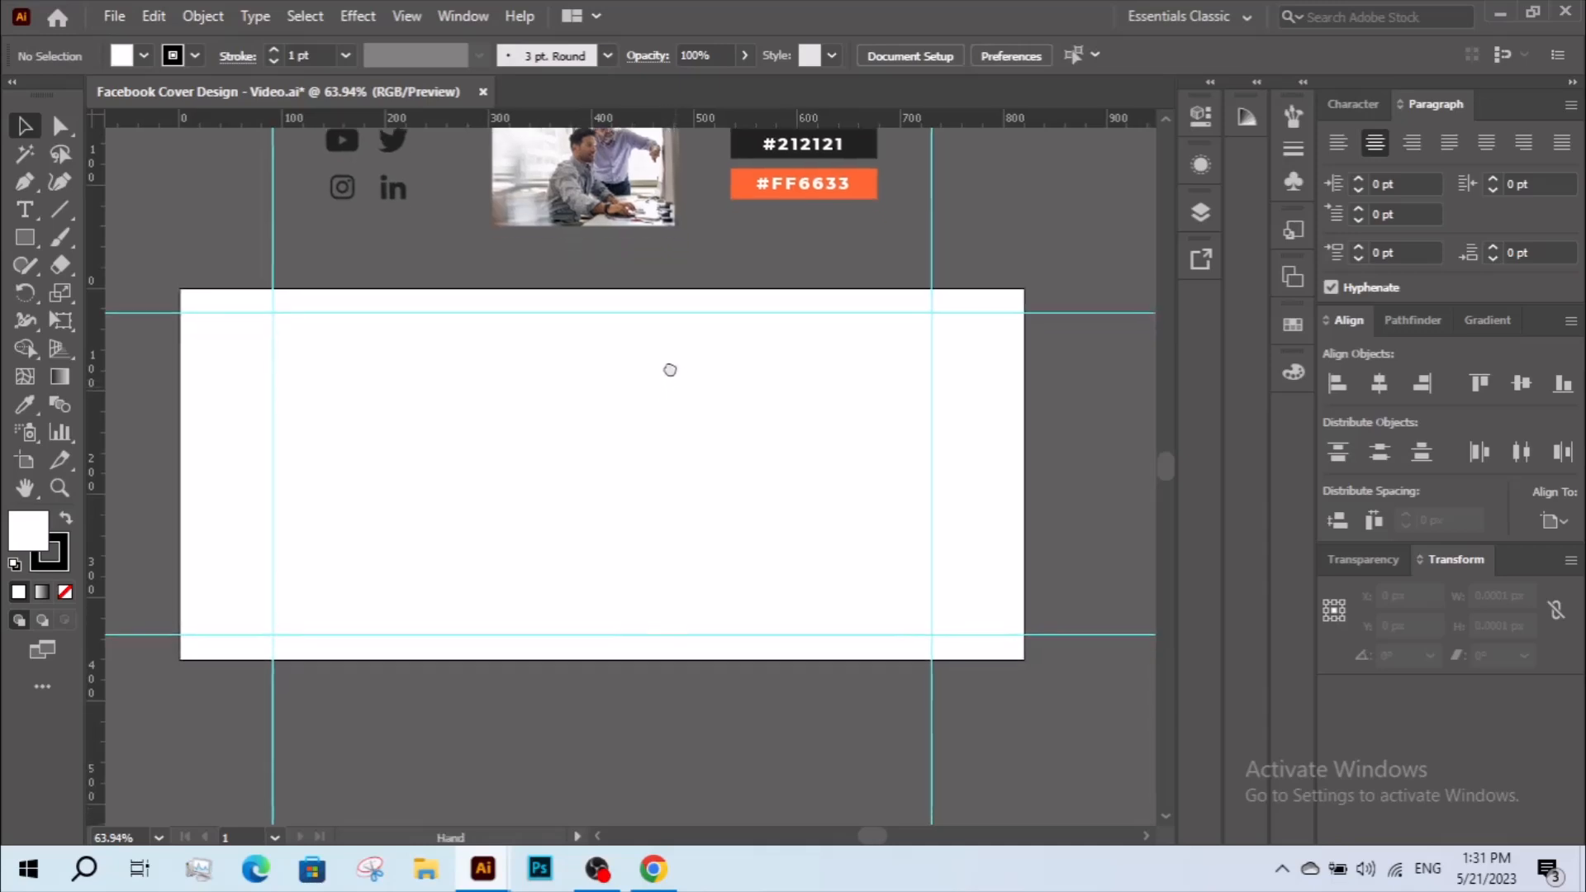
right_click(492, 438)
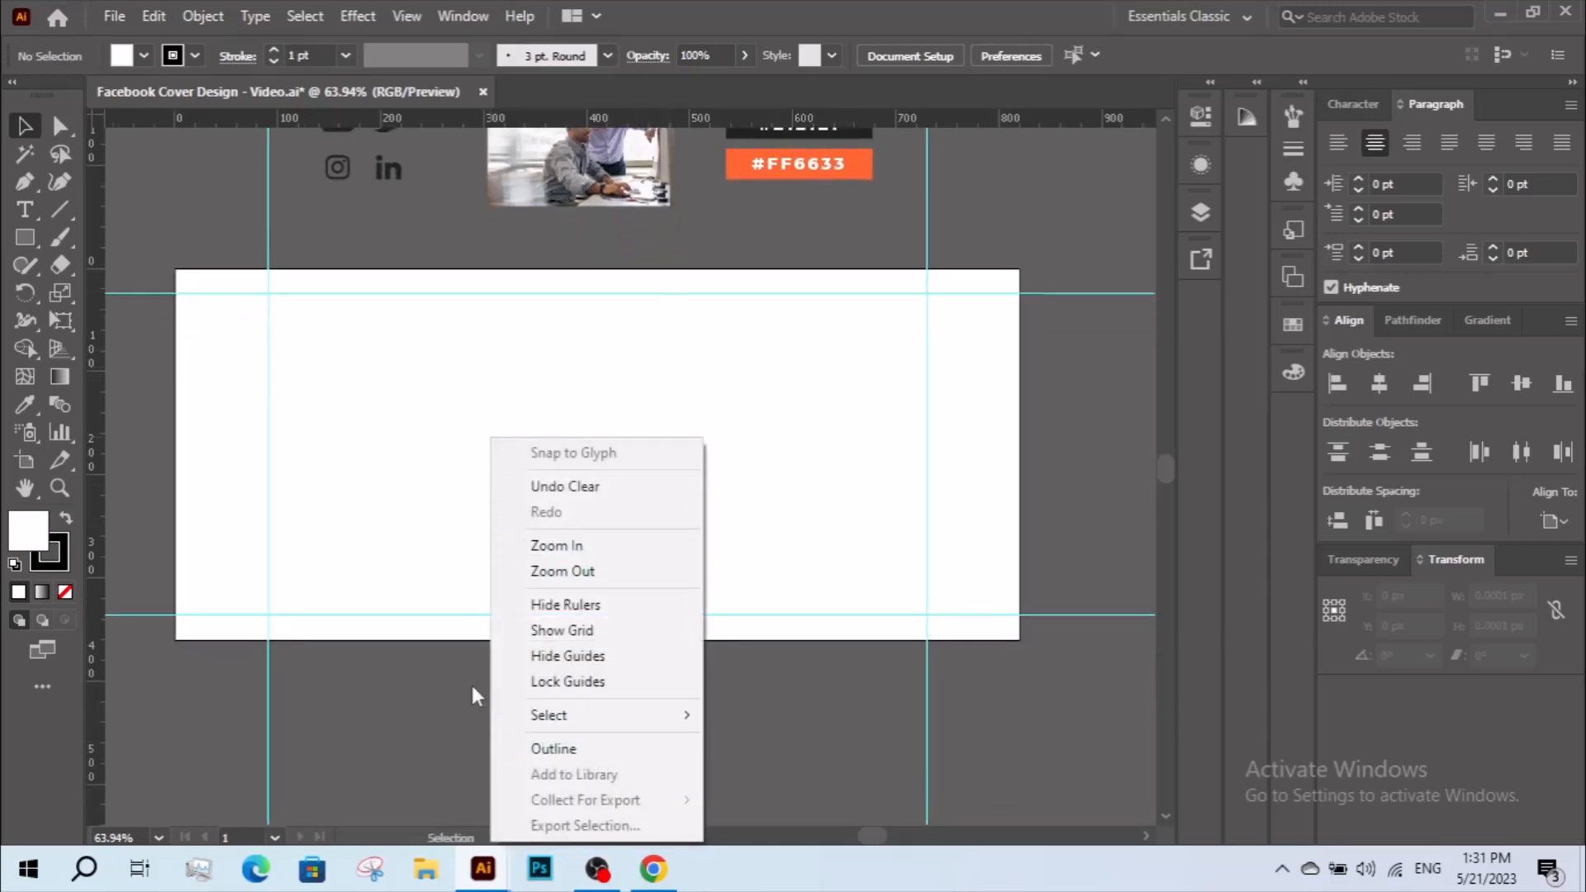
left_click(548, 682)
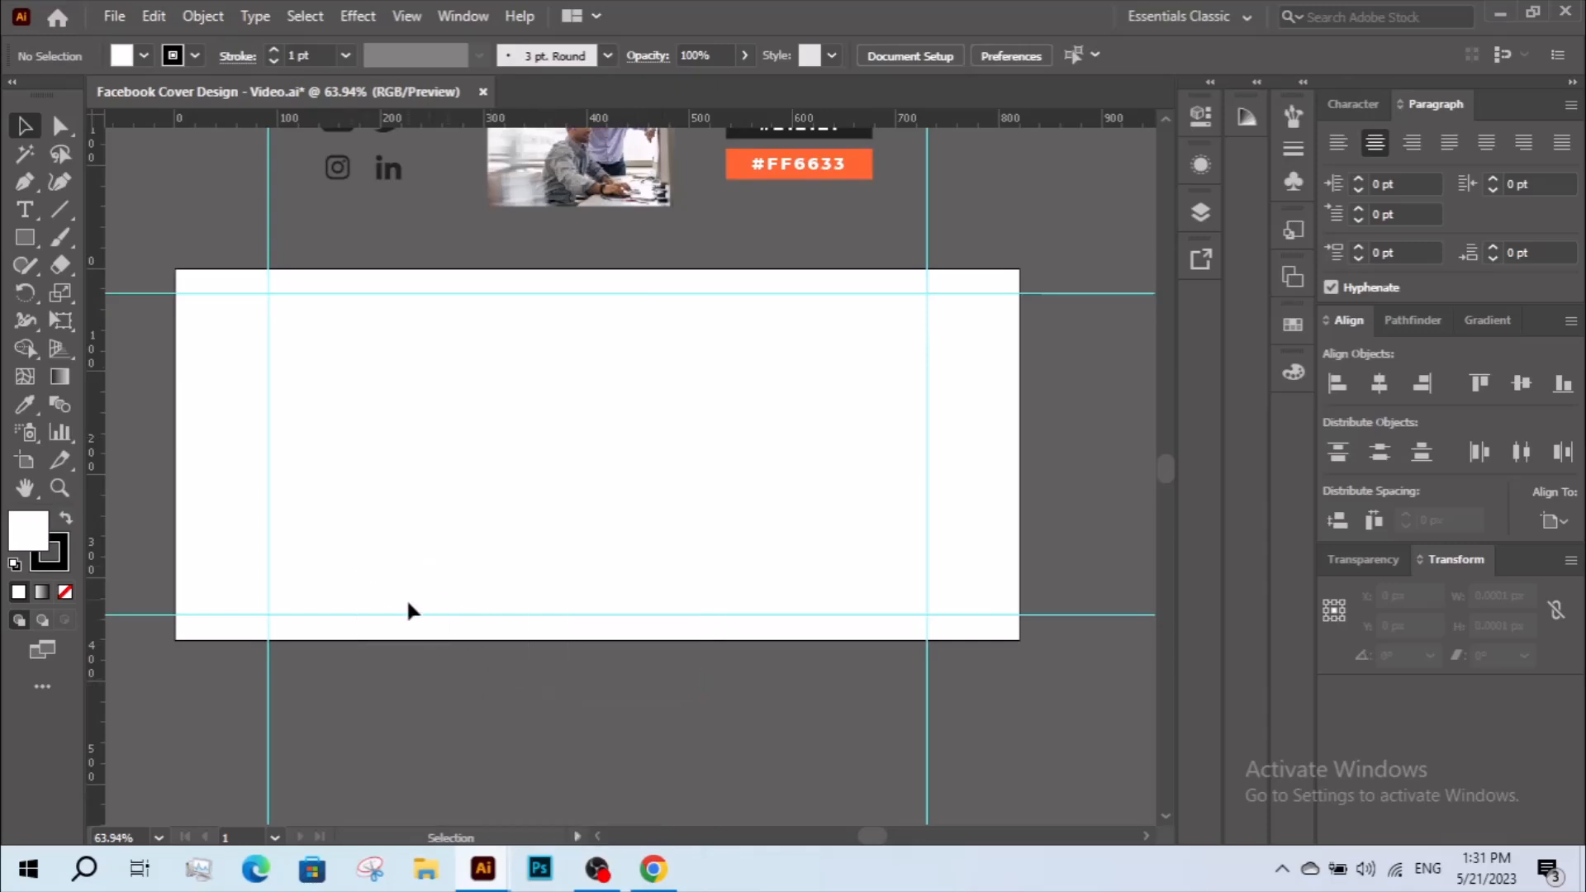
Hide the rulers around the canvas.
right_click(135, 463)
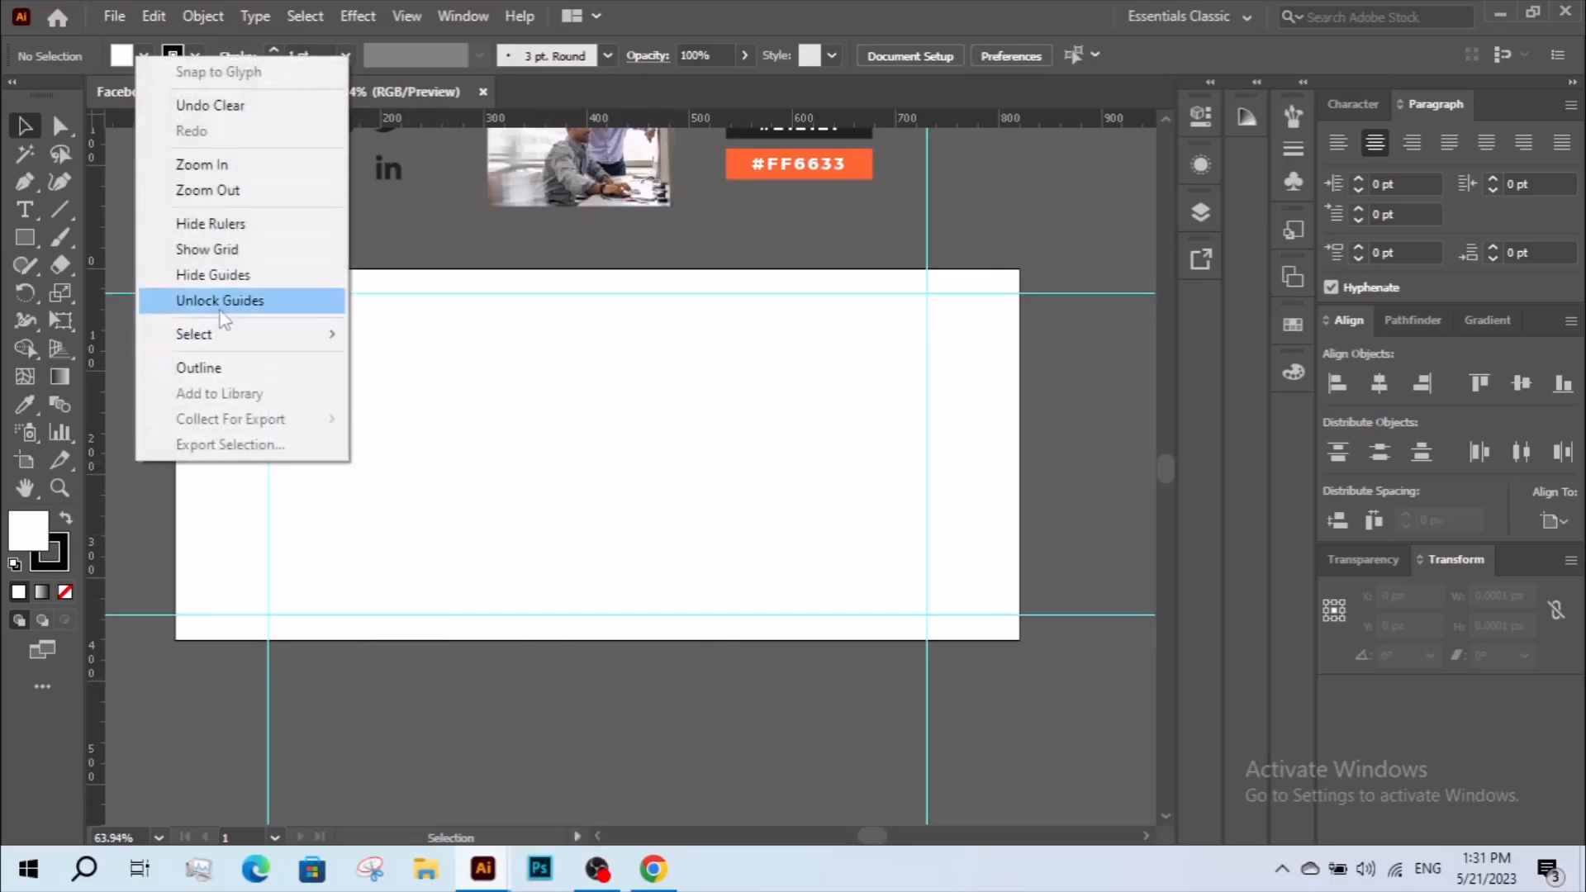
left_click(210, 222)
left_click_drag(485, 400, 446, 464)
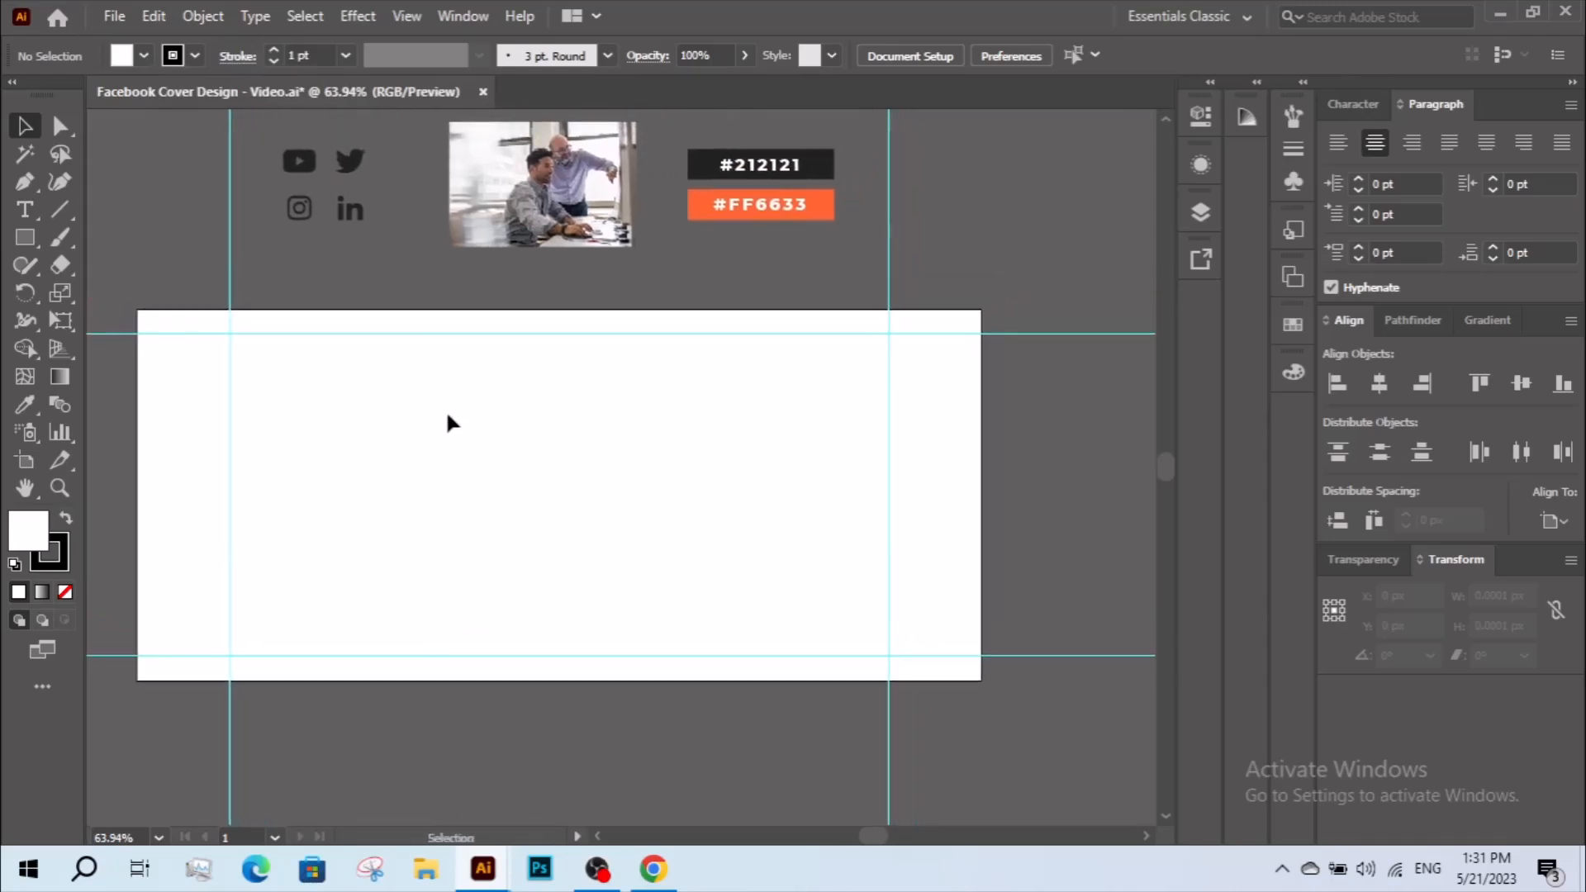
With the Pen tool, draw a closed shape over the artboard's right part, about 552 by 396 px, with an inward-pointing V notch on its left side.
key("p")
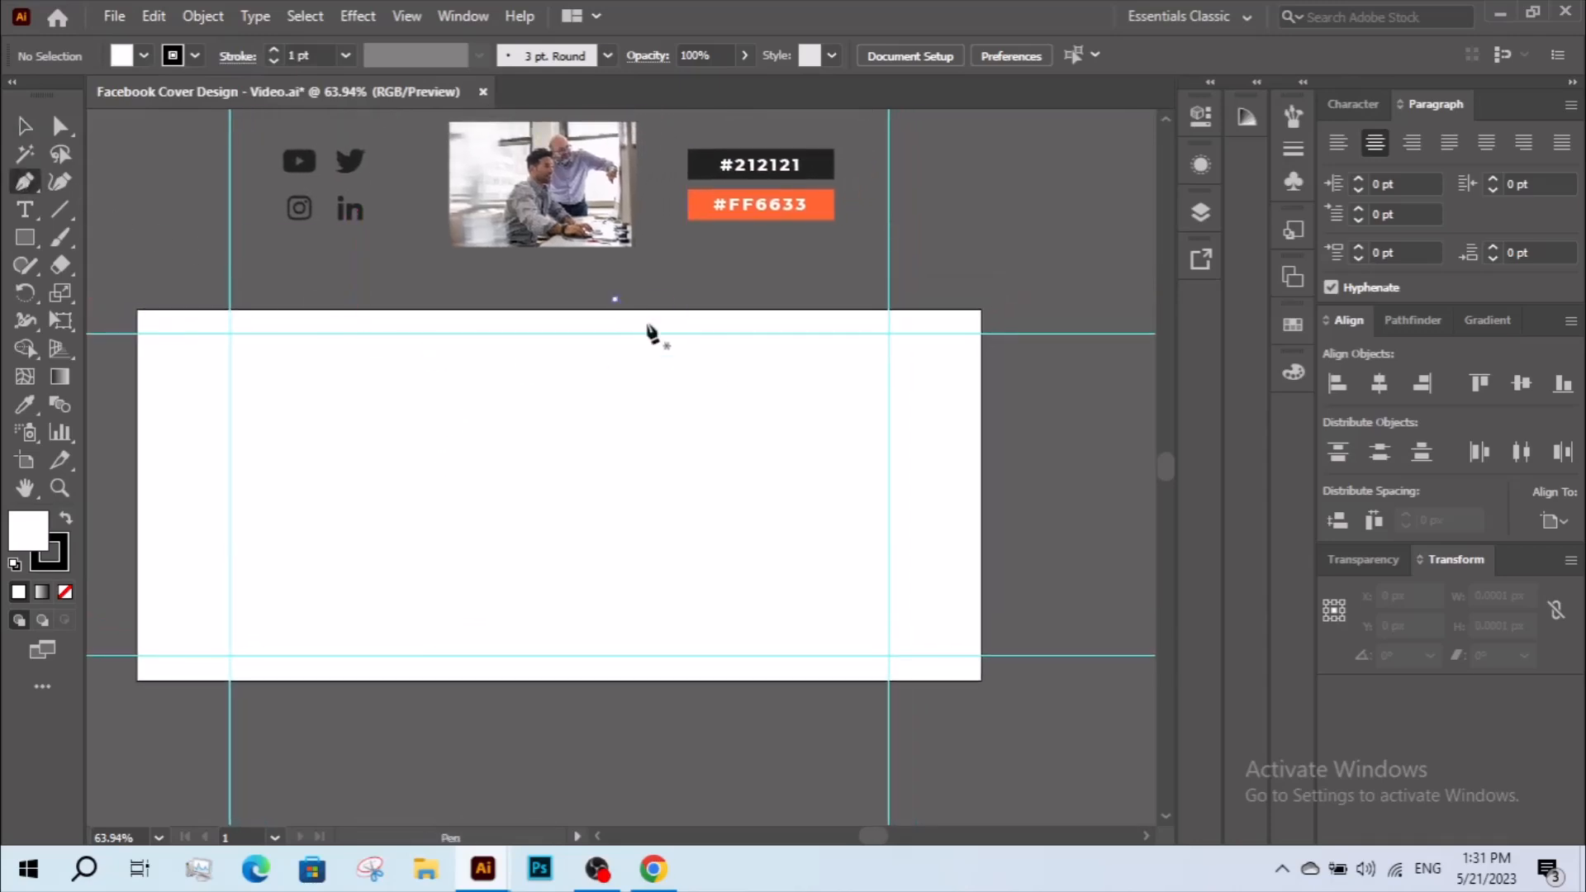
left_click(737, 421)
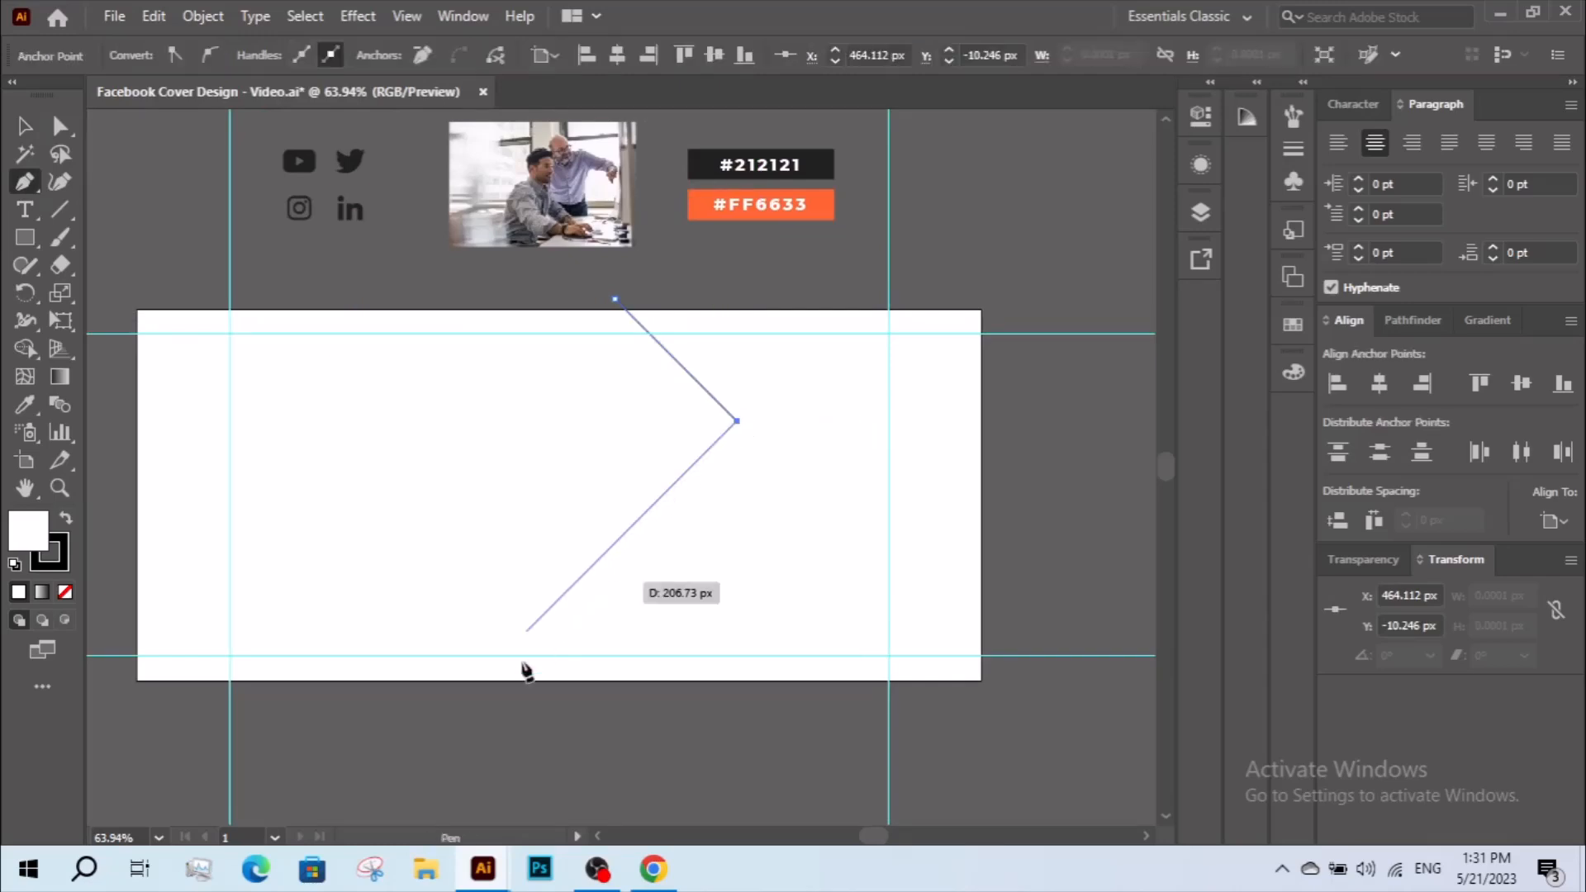
left_click(450, 706)
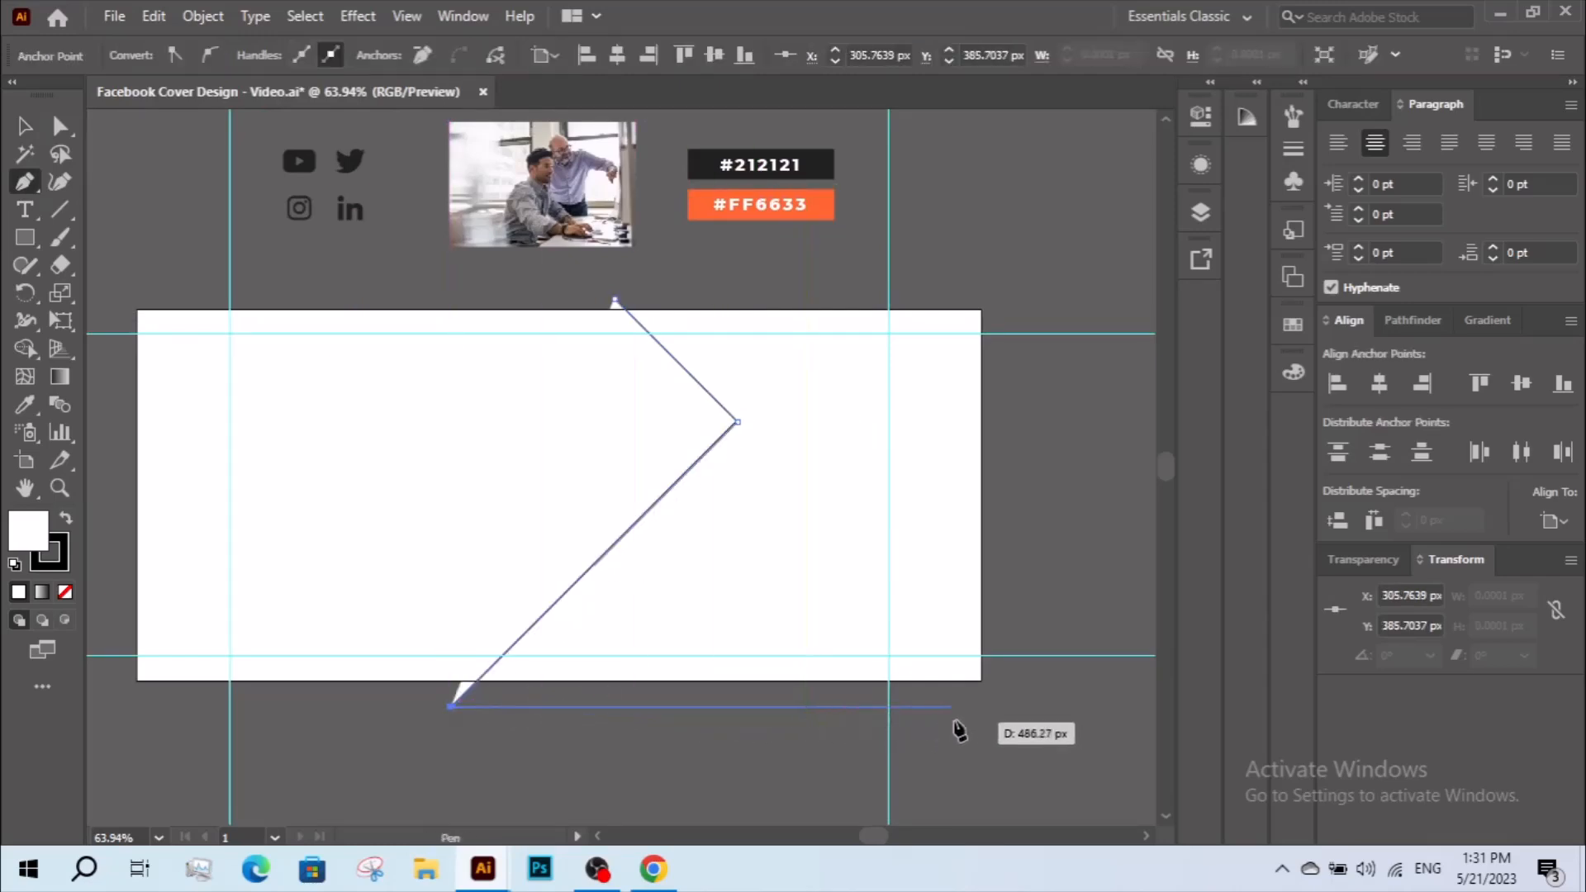
left_click(1020, 707)
left_click(1020, 298)
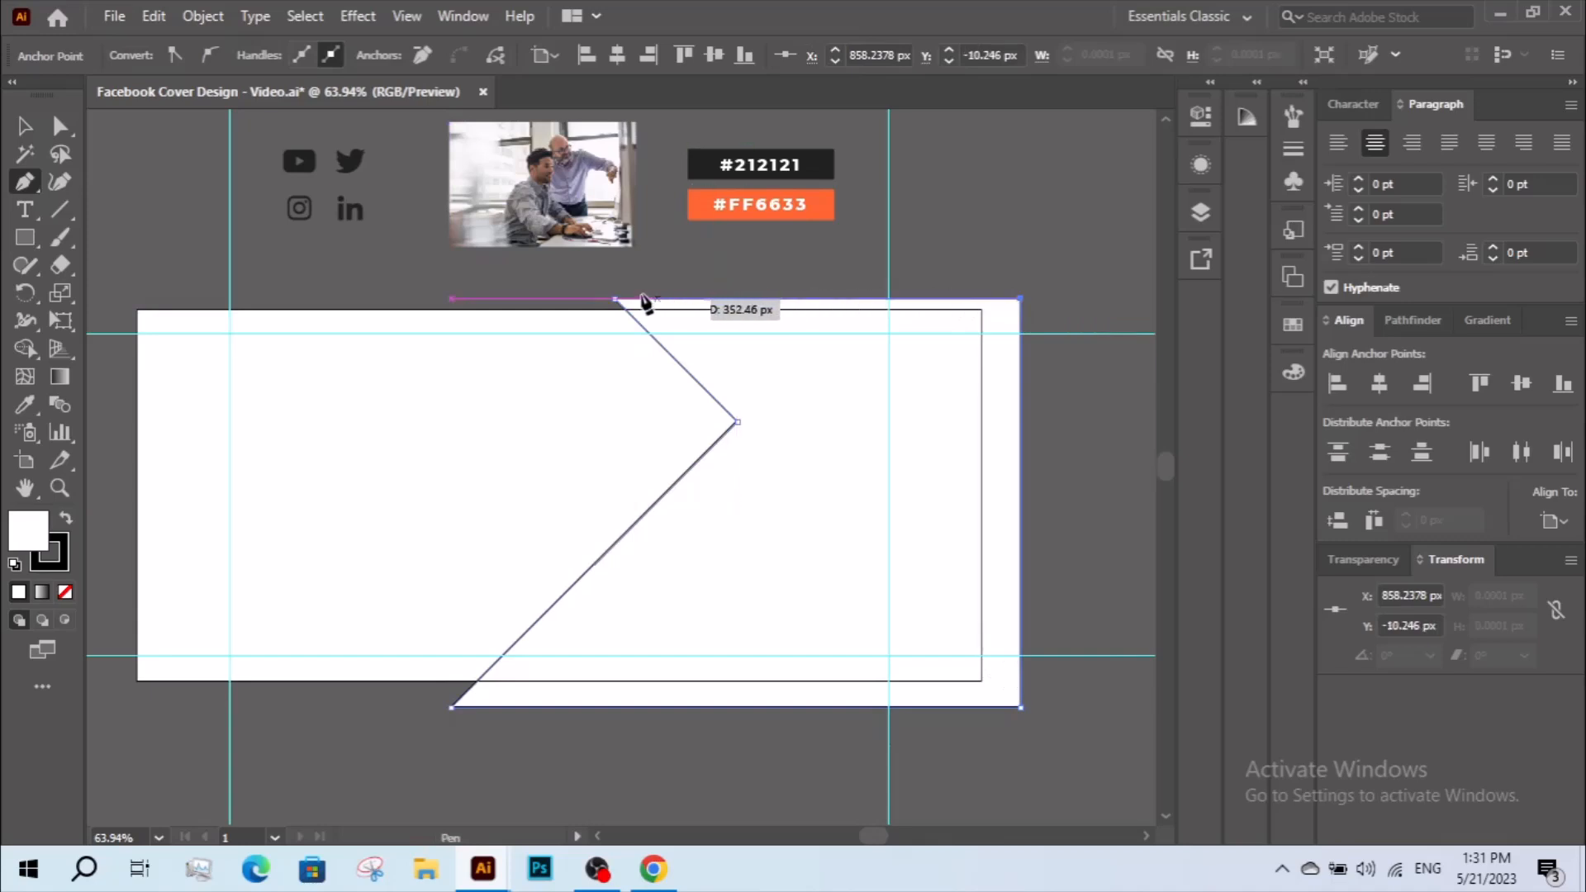
left_click(616, 299)
left_click(24, 125)
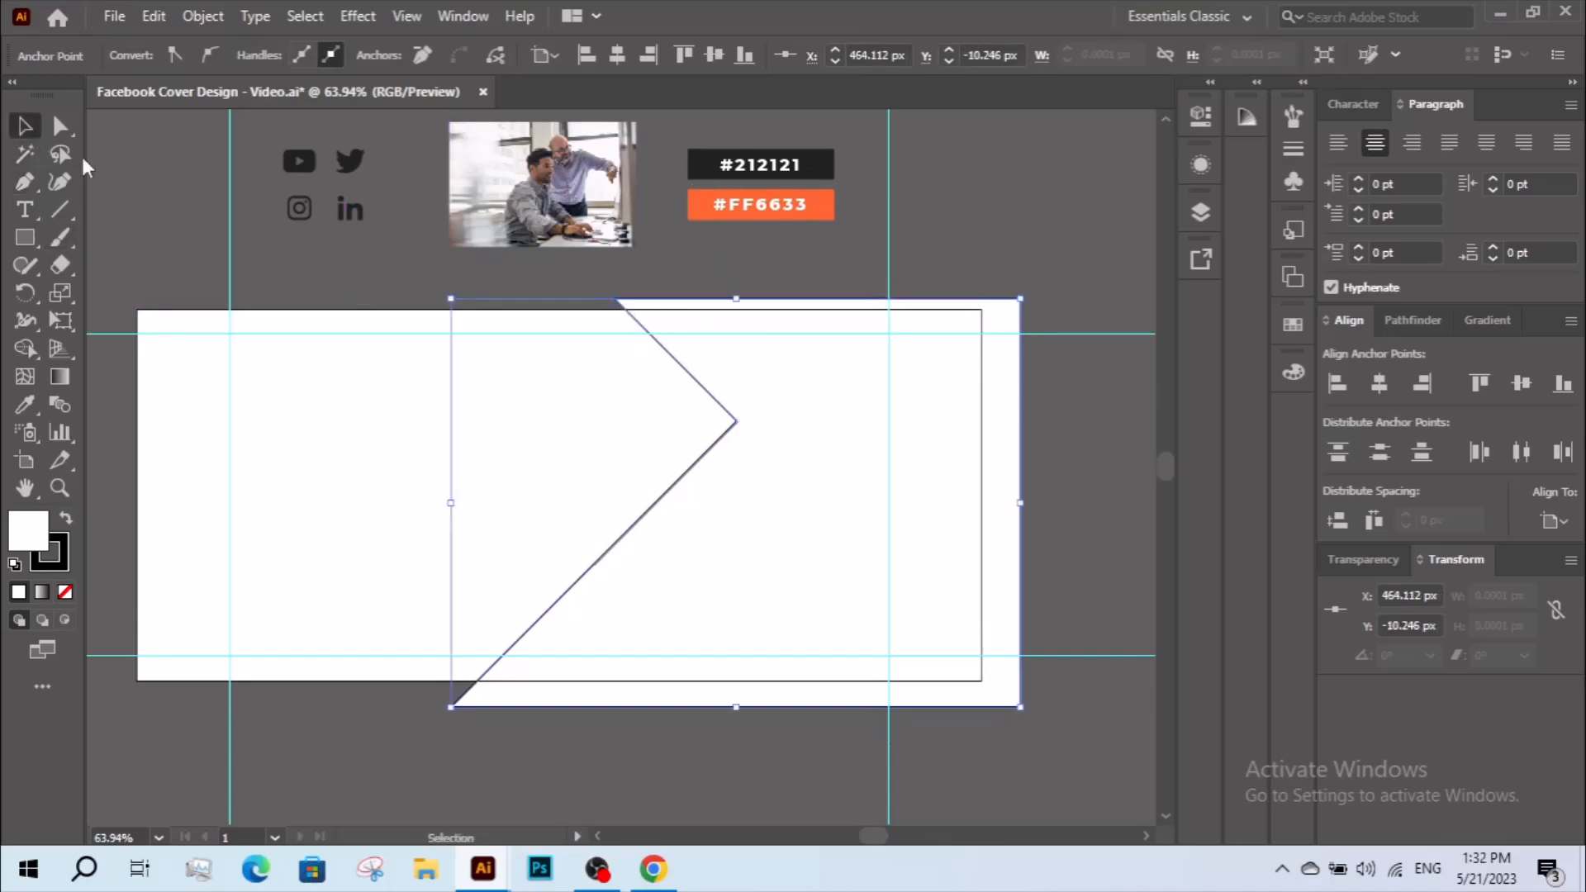
Ungroup the icons, office photo and color swatches above the artboard.
left_click(549, 235)
right_click(549, 205)
left_click(665, 395)
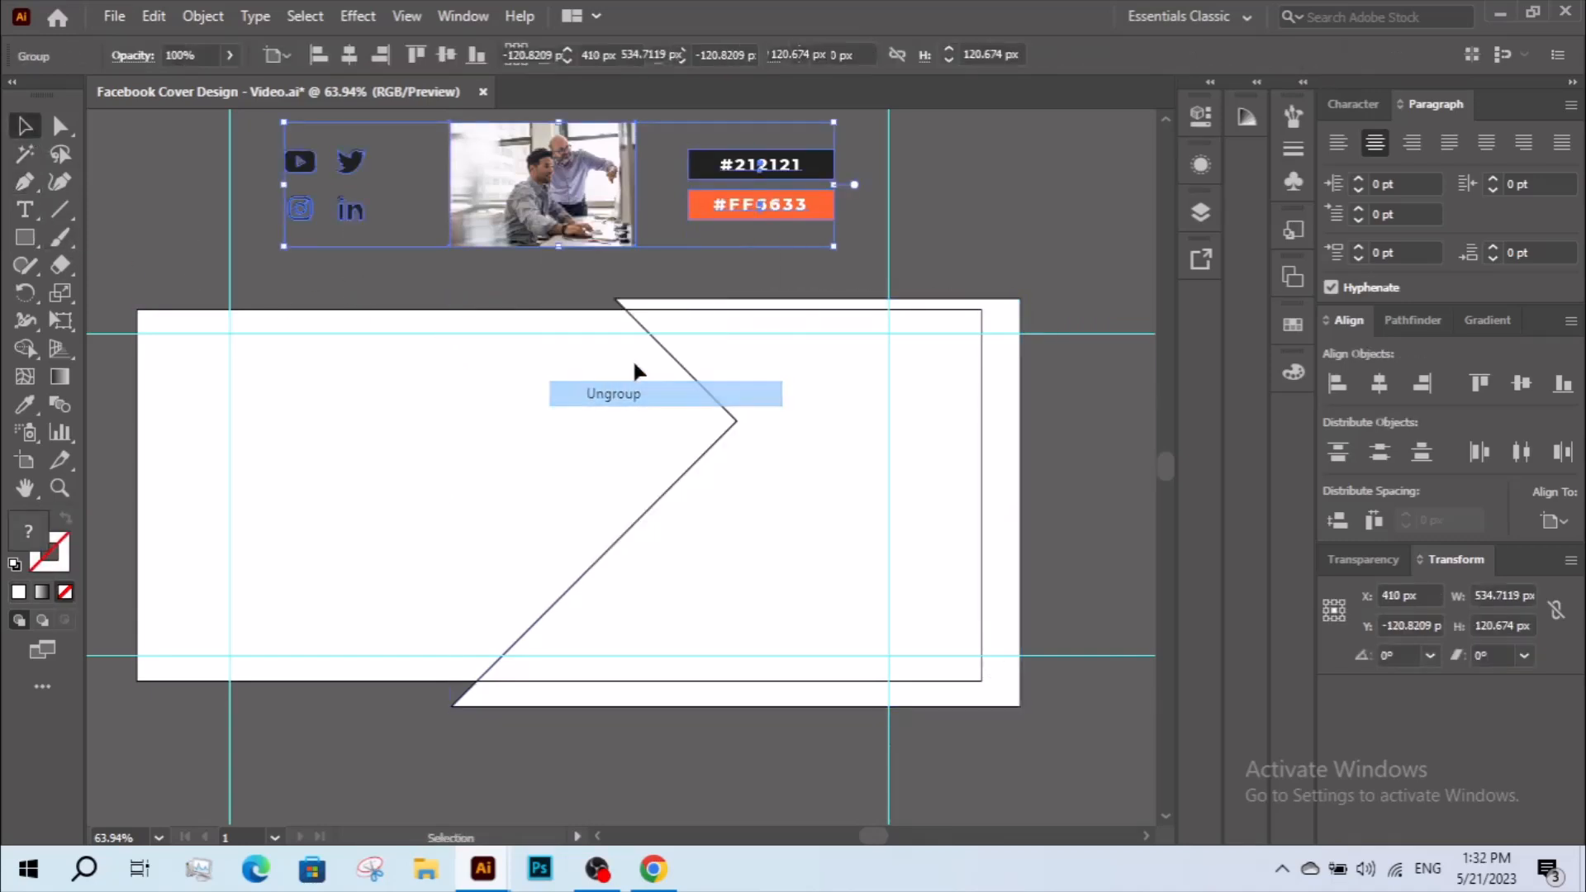
Enlarge the office photo to about 613 by 409 px behind the notched shape and center it vertically on the artboard.
left_click(549, 241)
mouse_move(553, 208)
left_mouse_down()
mouse_move(734, 535)
mouse_move(421, 520)
mouse_move(435, 521)
left_mouse_up()
left_click(1518, 385)
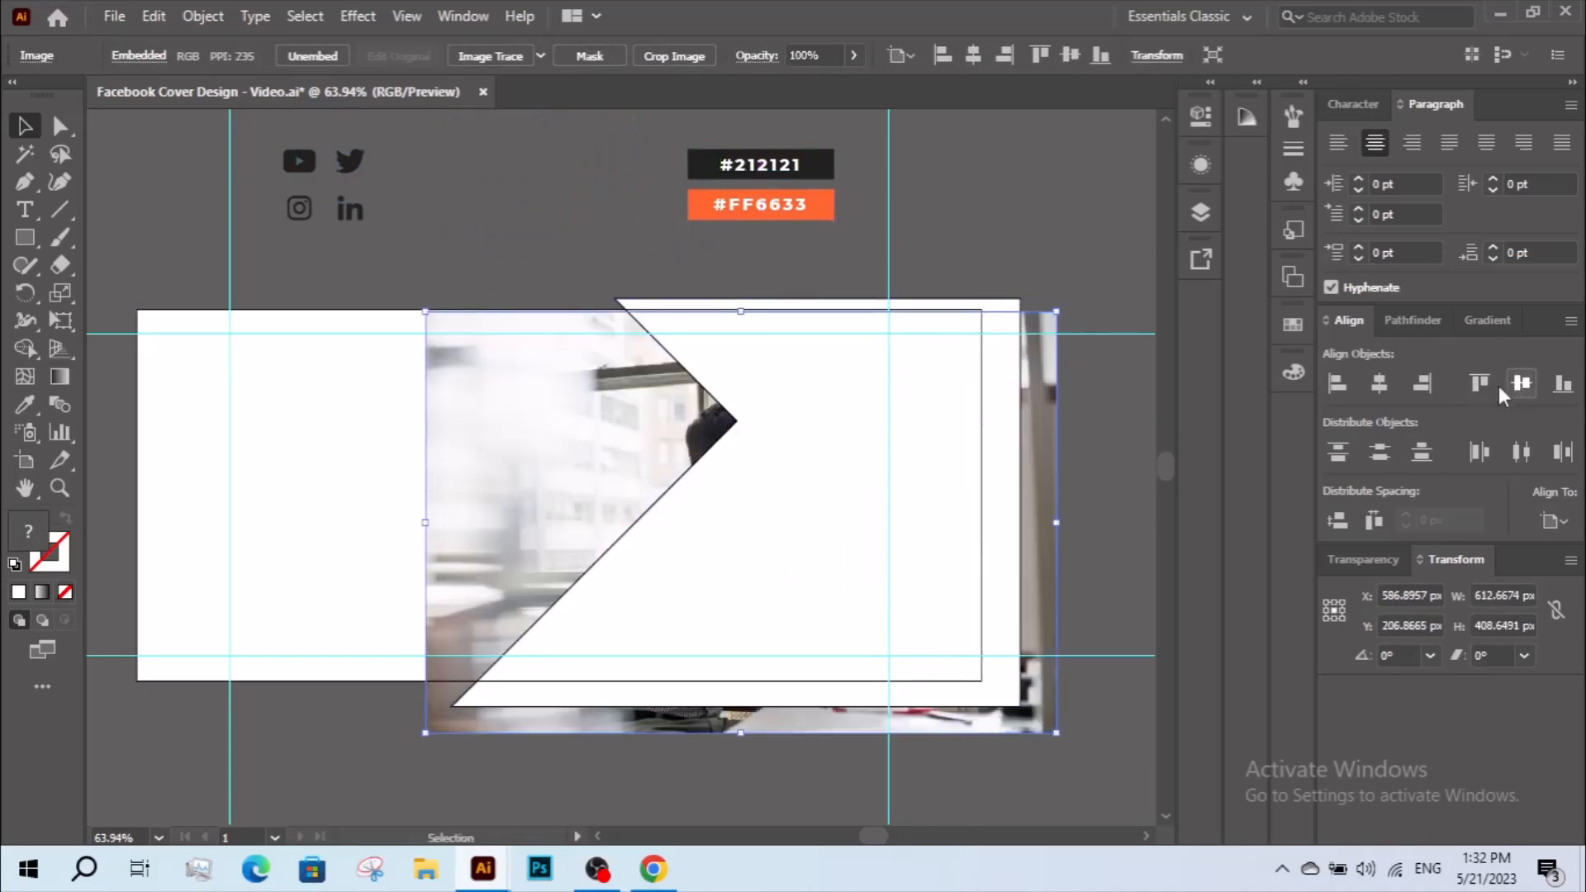
Make a clipping mask from the notched shape and the office photo.
left_click(817, 466, "shift")
right_click(818, 468)
left_click(927, 662)
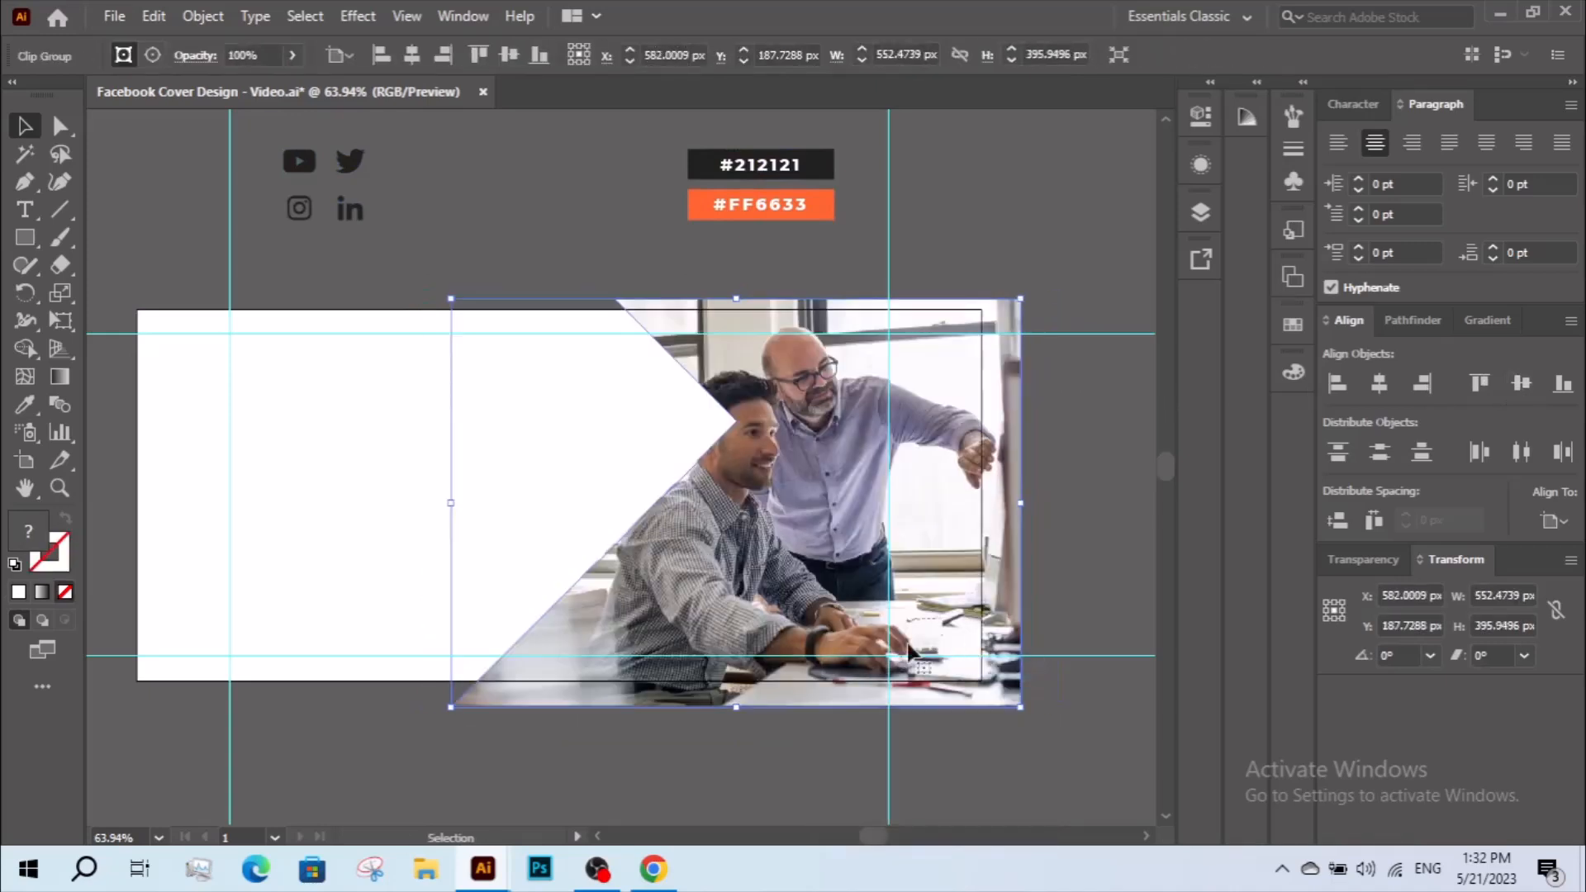
left_click(769, 792)
Move the clipping shape's four outer anchor points in to meet the artboard's top, right and bottom edges.
left_click(61, 126)
left_click_drag(618, 301, 625, 308)
left_click_drag(1030, 307, 989, 317)
left_click_drag(1013, 704, 982, 681)
left_click_drag(451, 709, 478, 681)
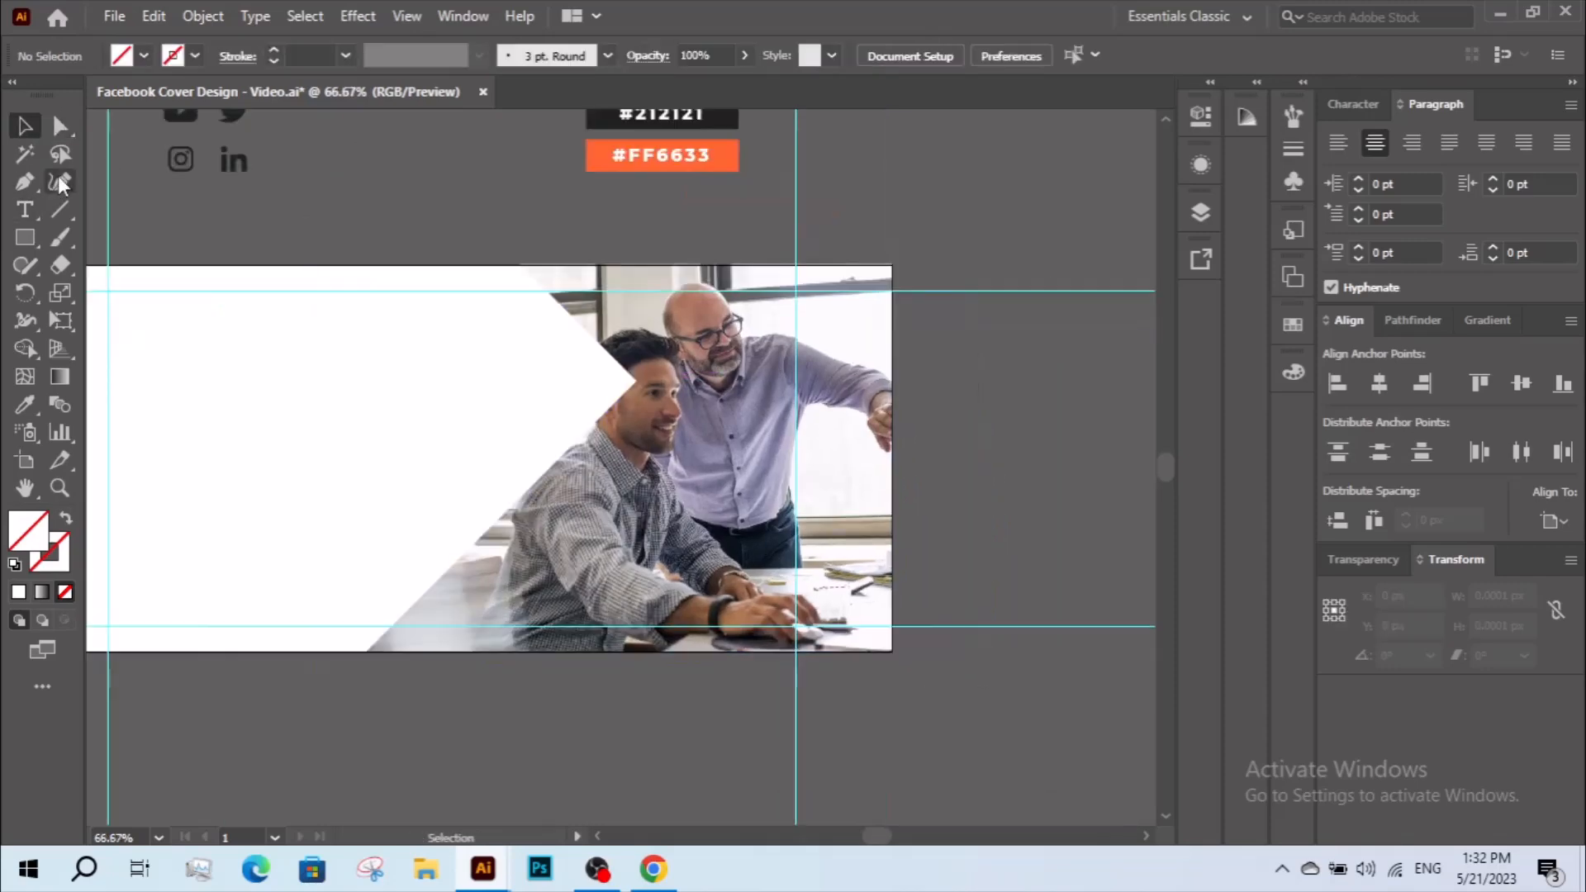
Shift the three left anchor points of the clipping shape about 16 px to the left.
left_click_drag(521, 368, 671, 384)
left_click(60, 125)
left_click(634, 276)
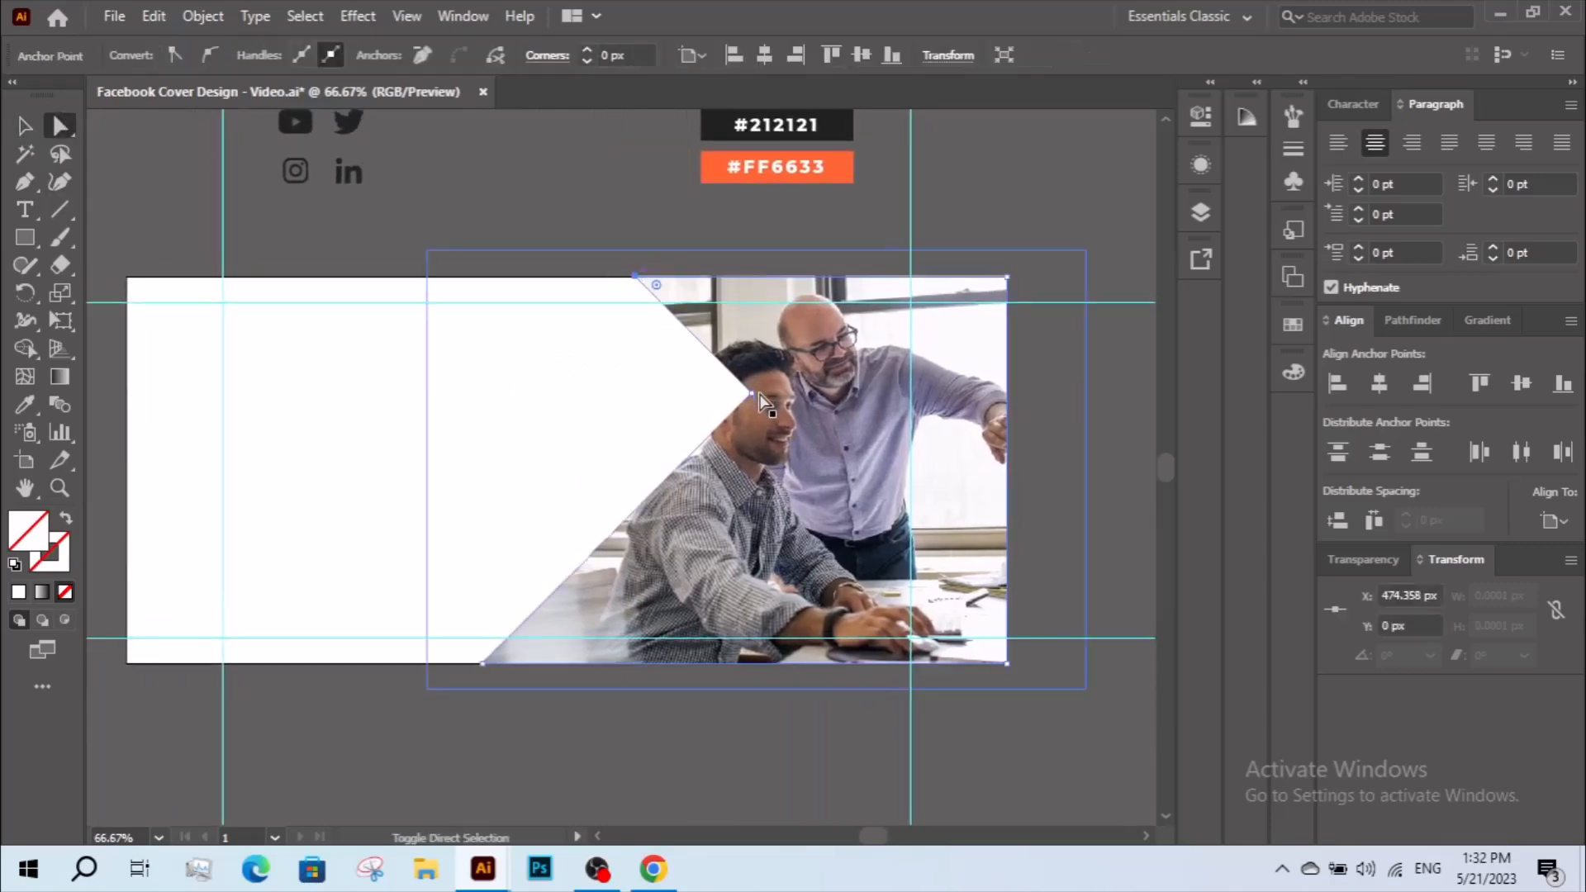
left_click(750, 392, "shift")
left_click_drag(484, 663, 463, 663)
key("v")
left_click(535, 493)
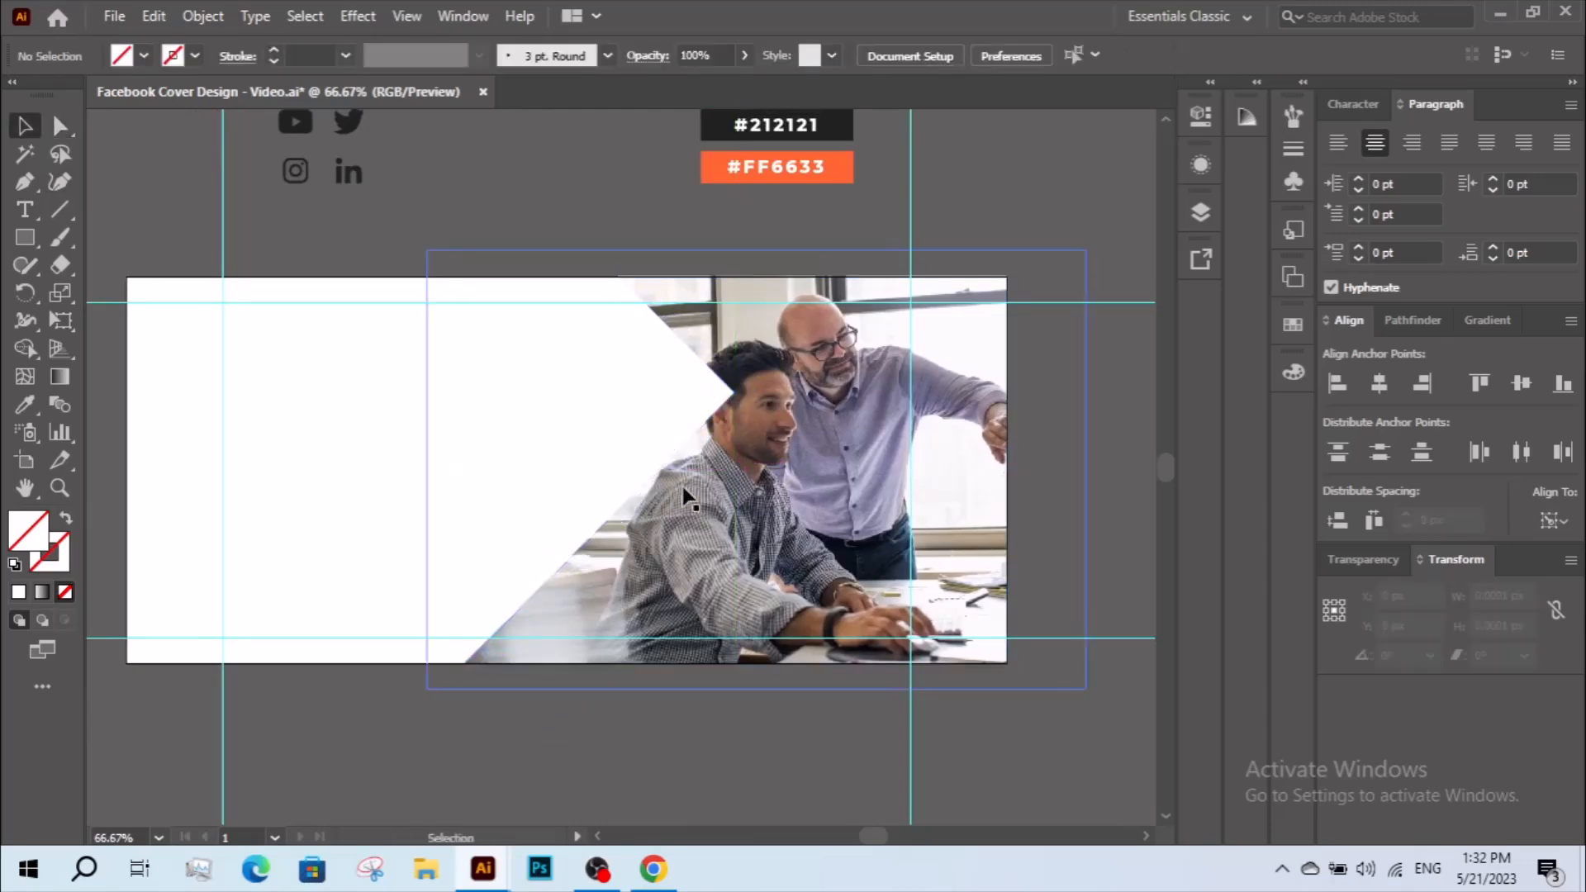
Scale the photo inside the clipping mask down to the artboard height, about 540 by 360 px.
left_click_drag(756, 510, 787, 507)
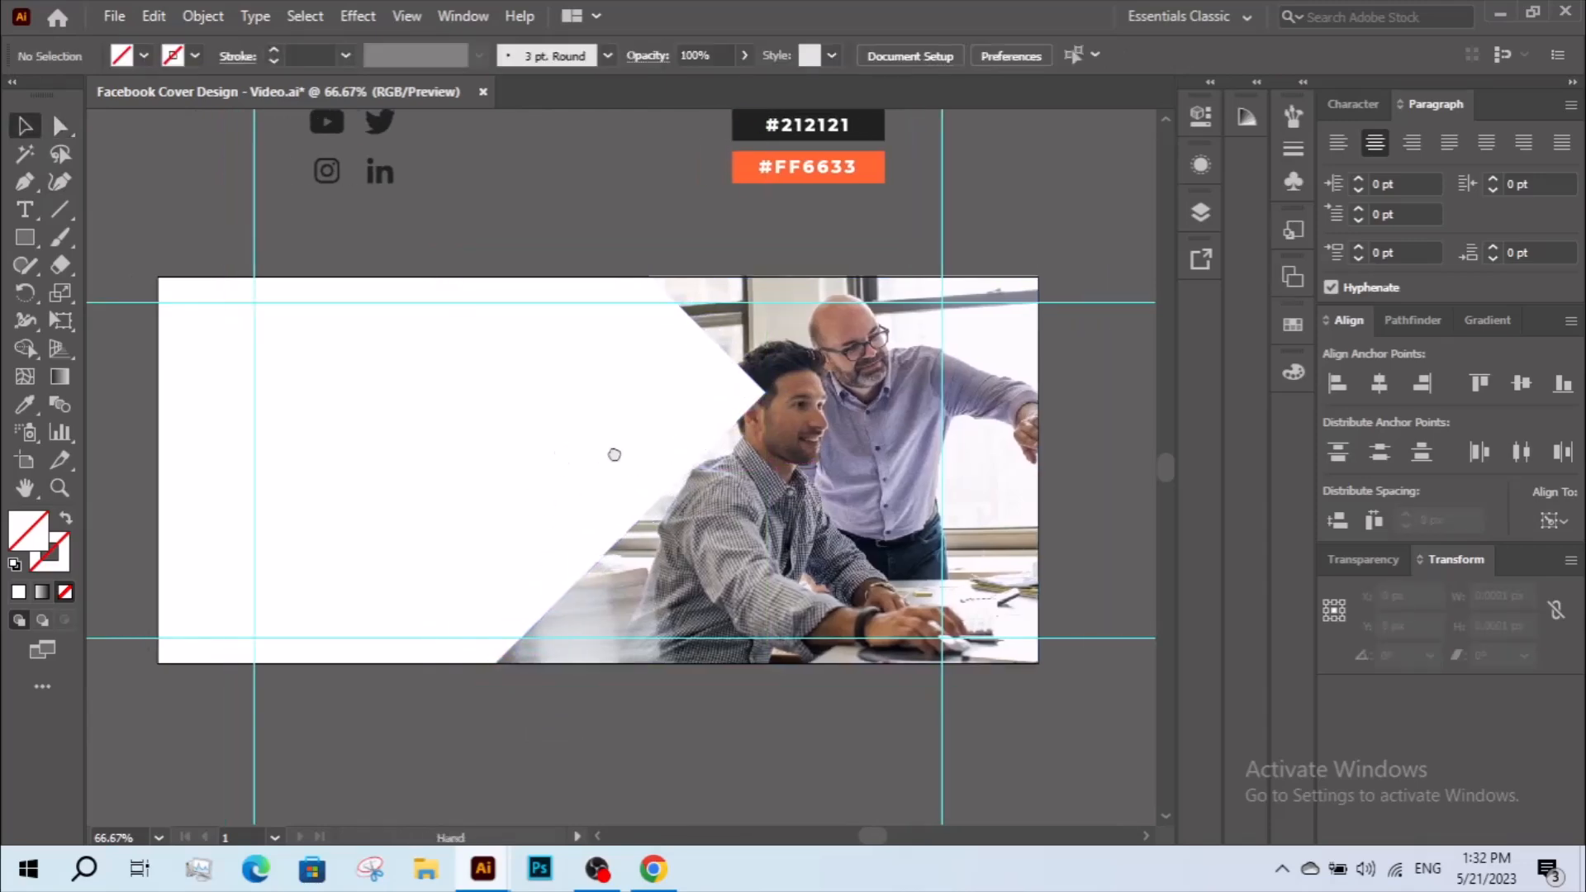
left_click_drag(602, 455, 647, 454)
left_click(60, 125)
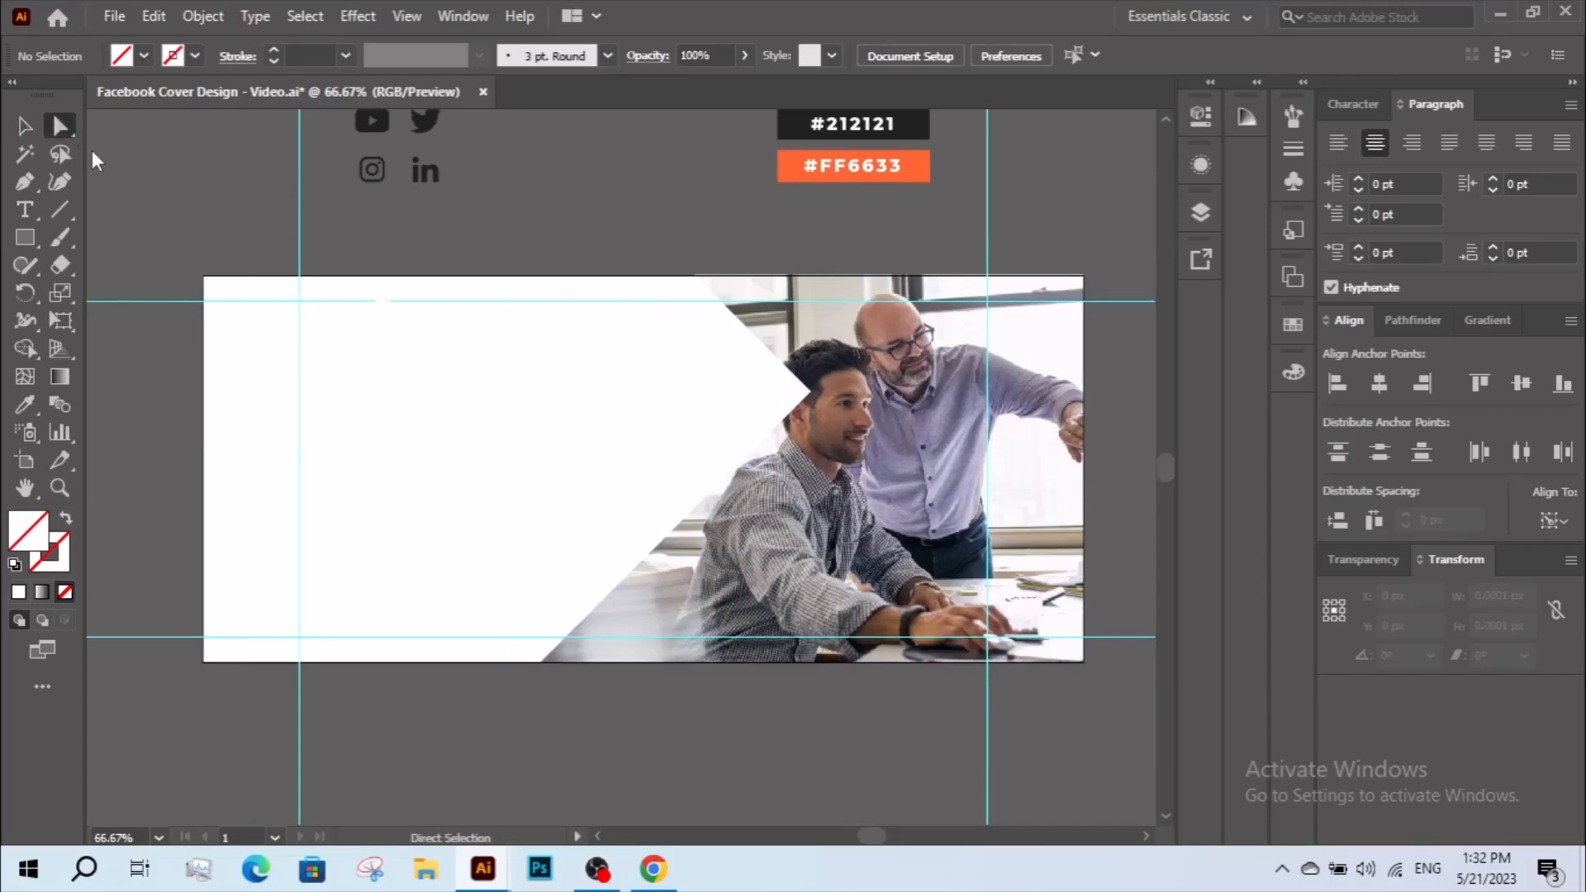
left_click(836, 512)
key("v")
left_click_drag(826, 250, 836, 276)
left_click_drag(1113, 440, 1097, 438)
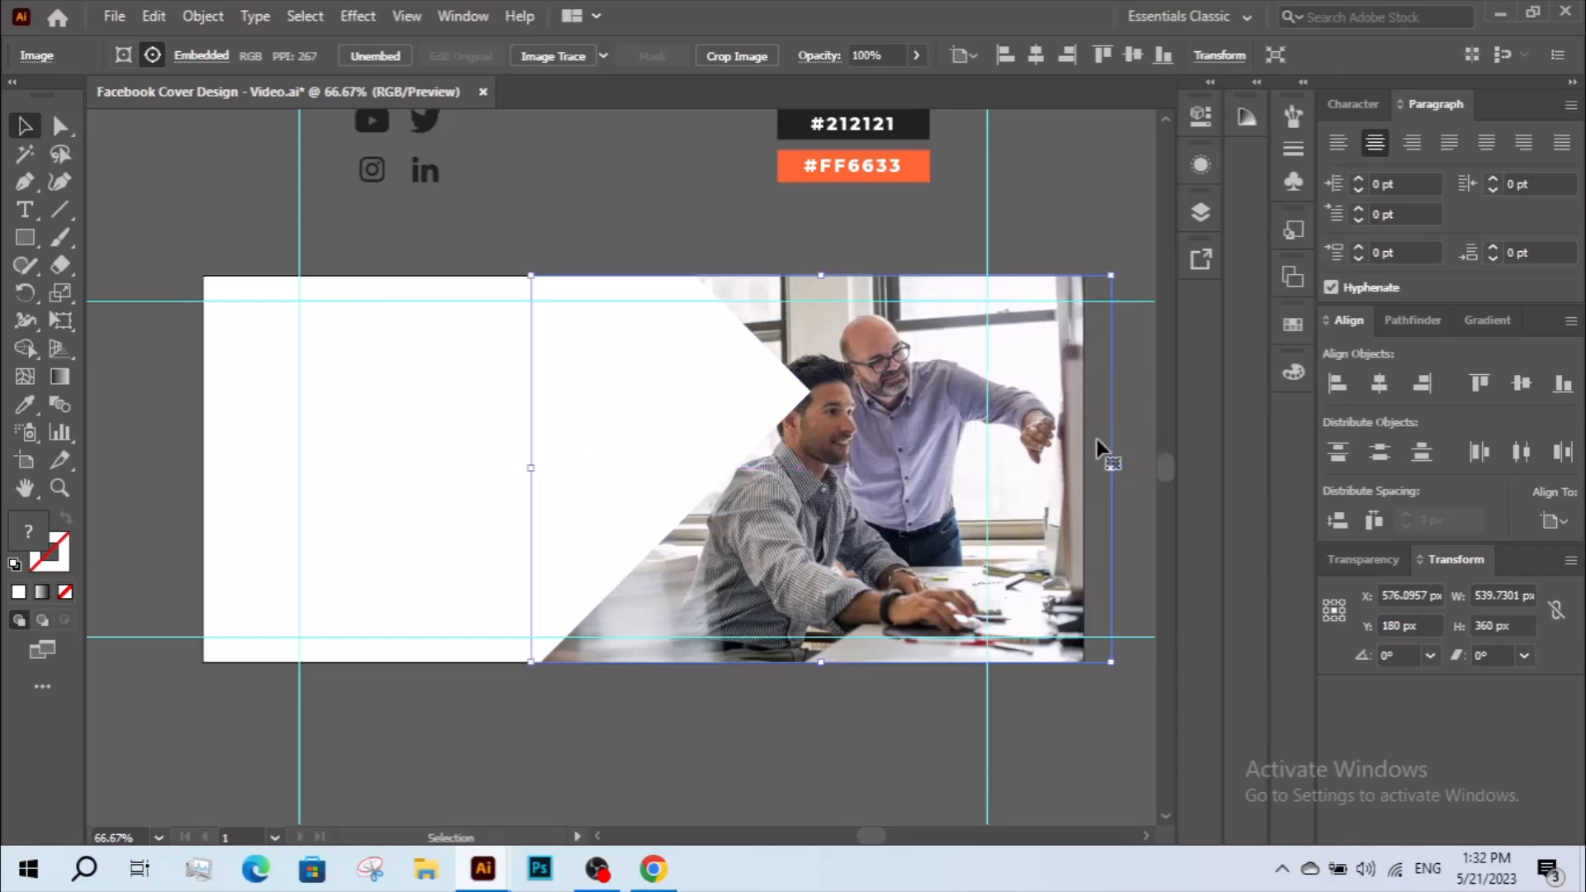
left_click(805, 731)
left_click_drag(706, 617, 713, 617)
key("ctrl+z")
left_click(723, 680)
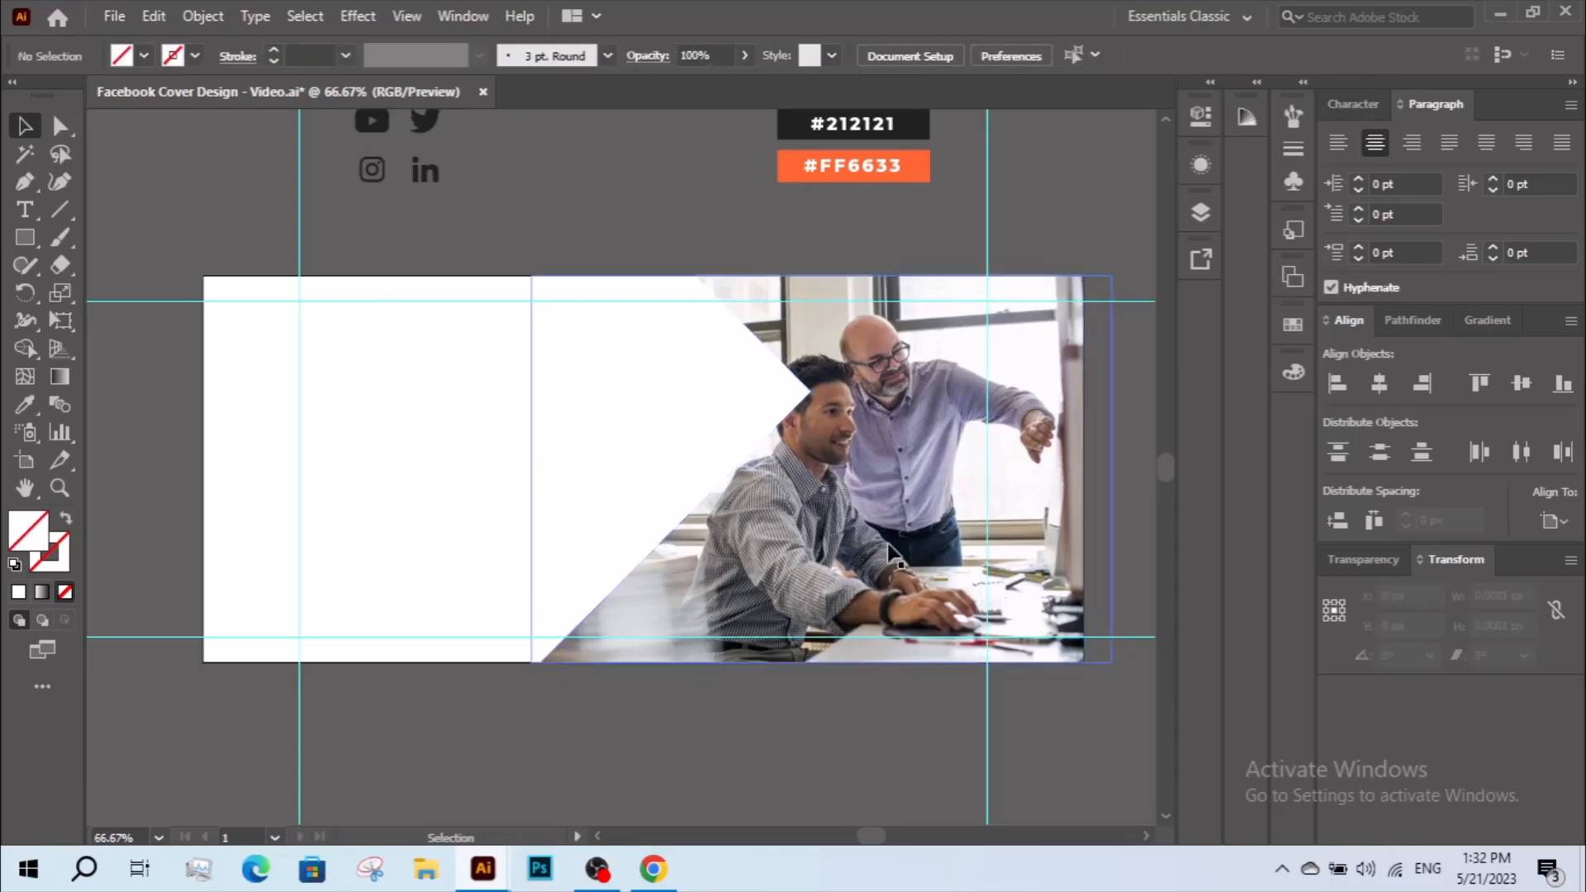
Draw an open three-point Pen path along the photo's notched left edge, from the artboard's top edge to its bottom edge.
left_click(24, 181)
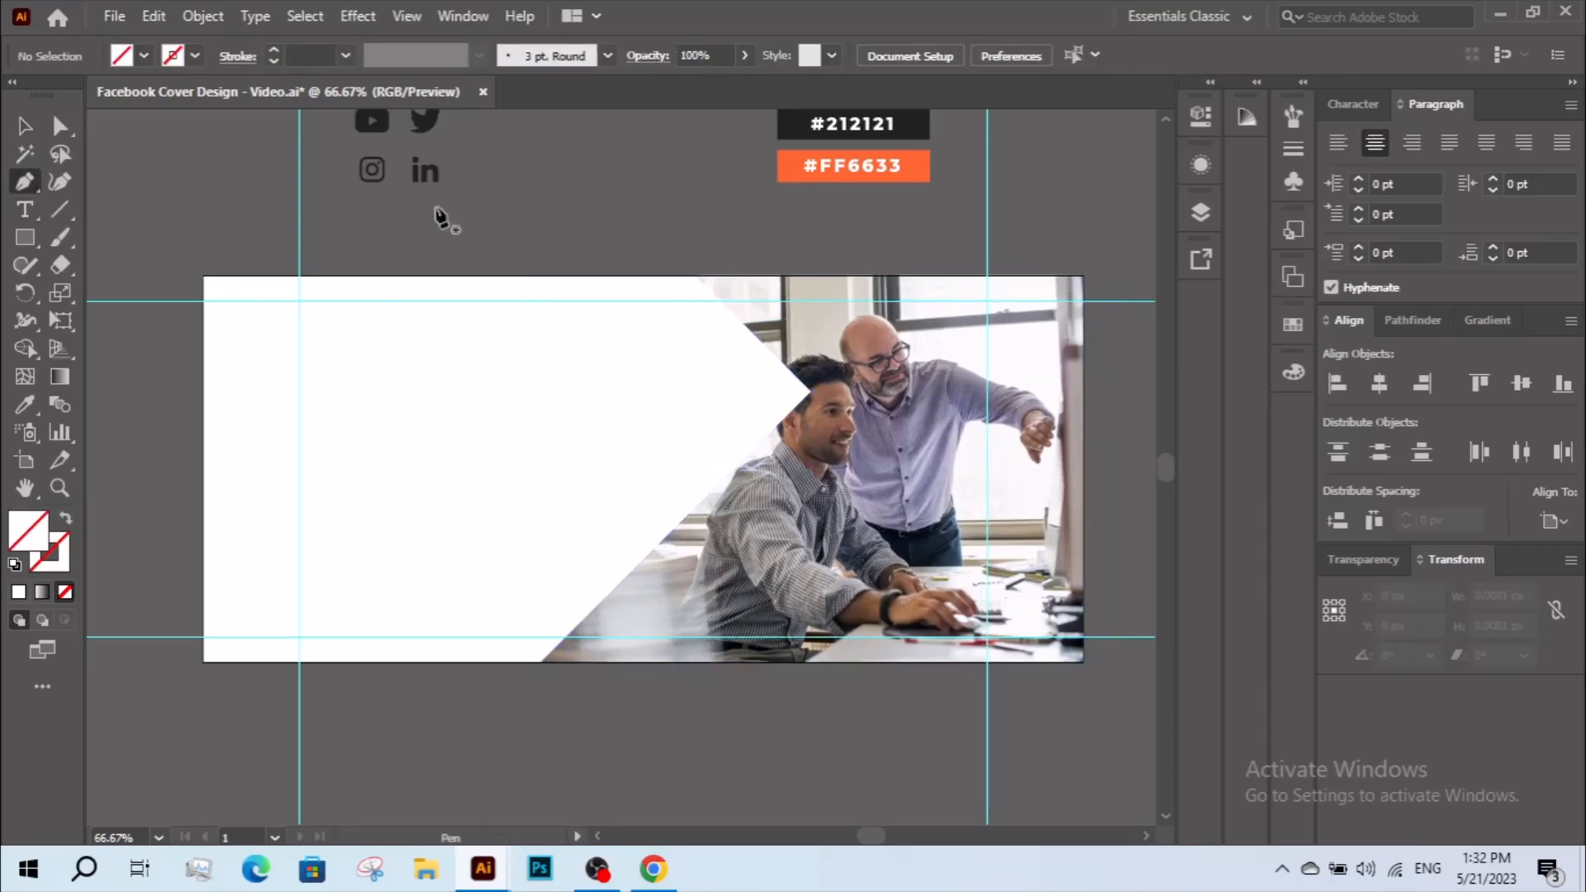
left_click(692, 275)
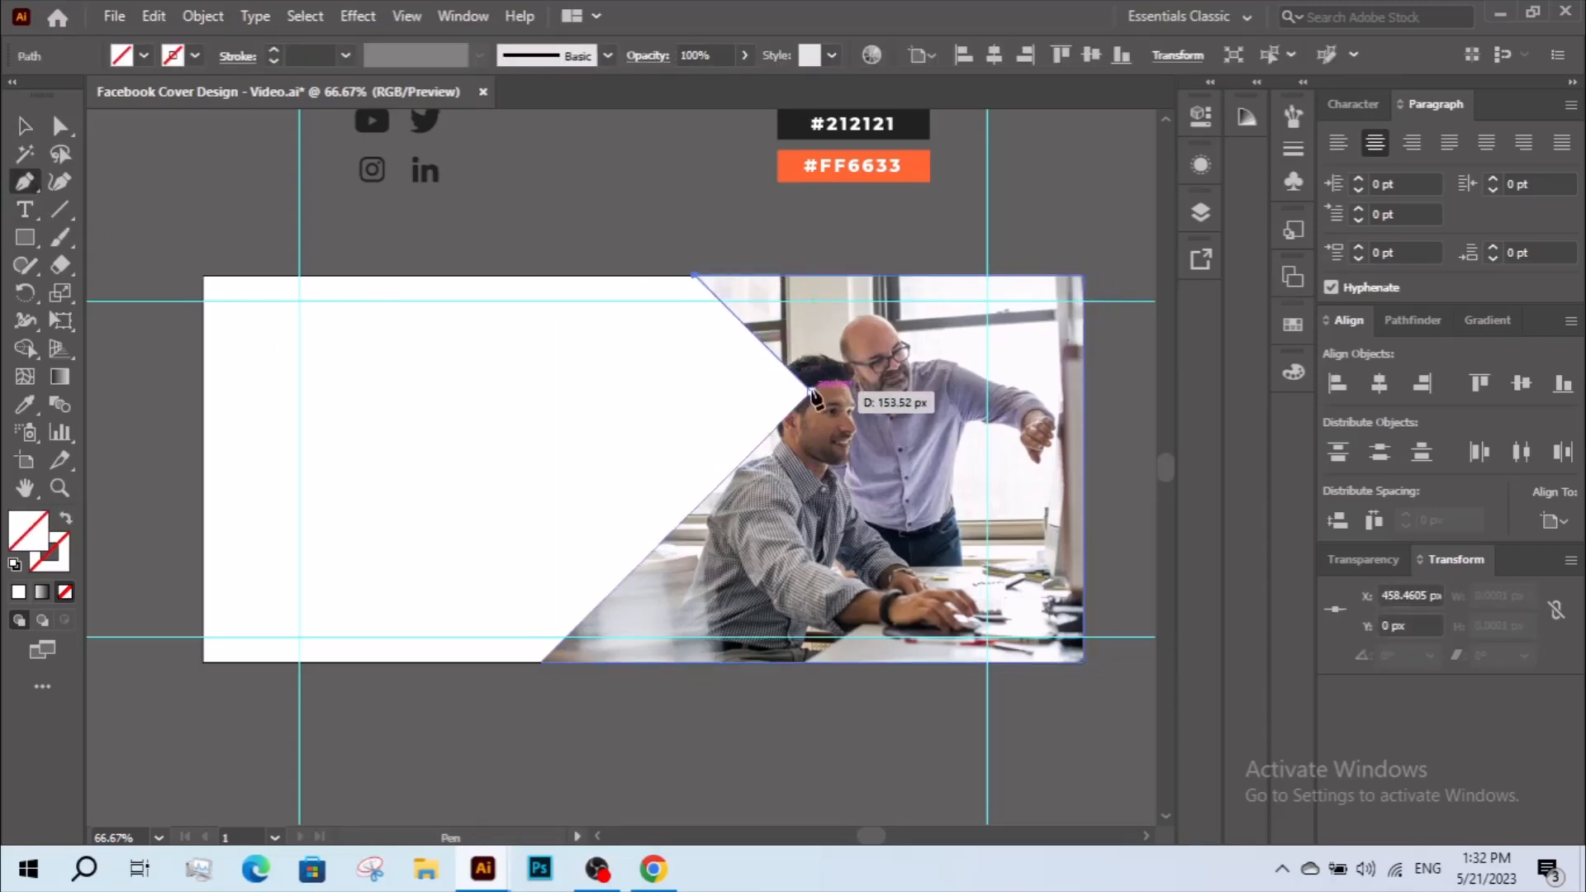
left_click(808, 388)
left_click(541, 661)
Extend the path's lower end point diagonally past the artboard's bottom edge, keeping the same slope.
left_click(59, 125)
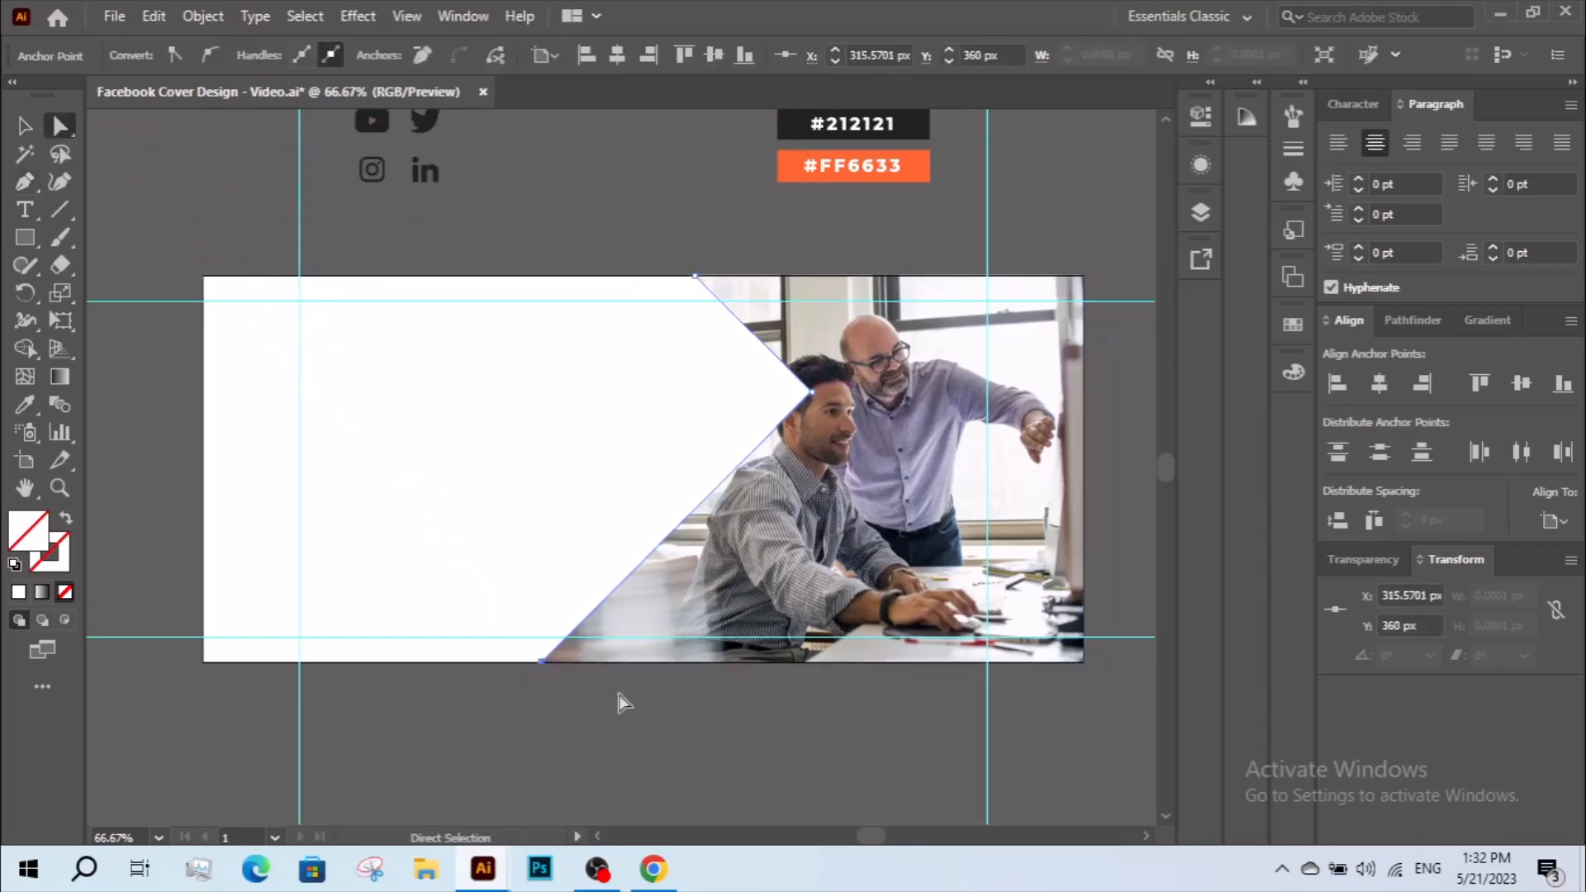
left_click(541, 667)
left_click_drag(540, 663, 472, 734)
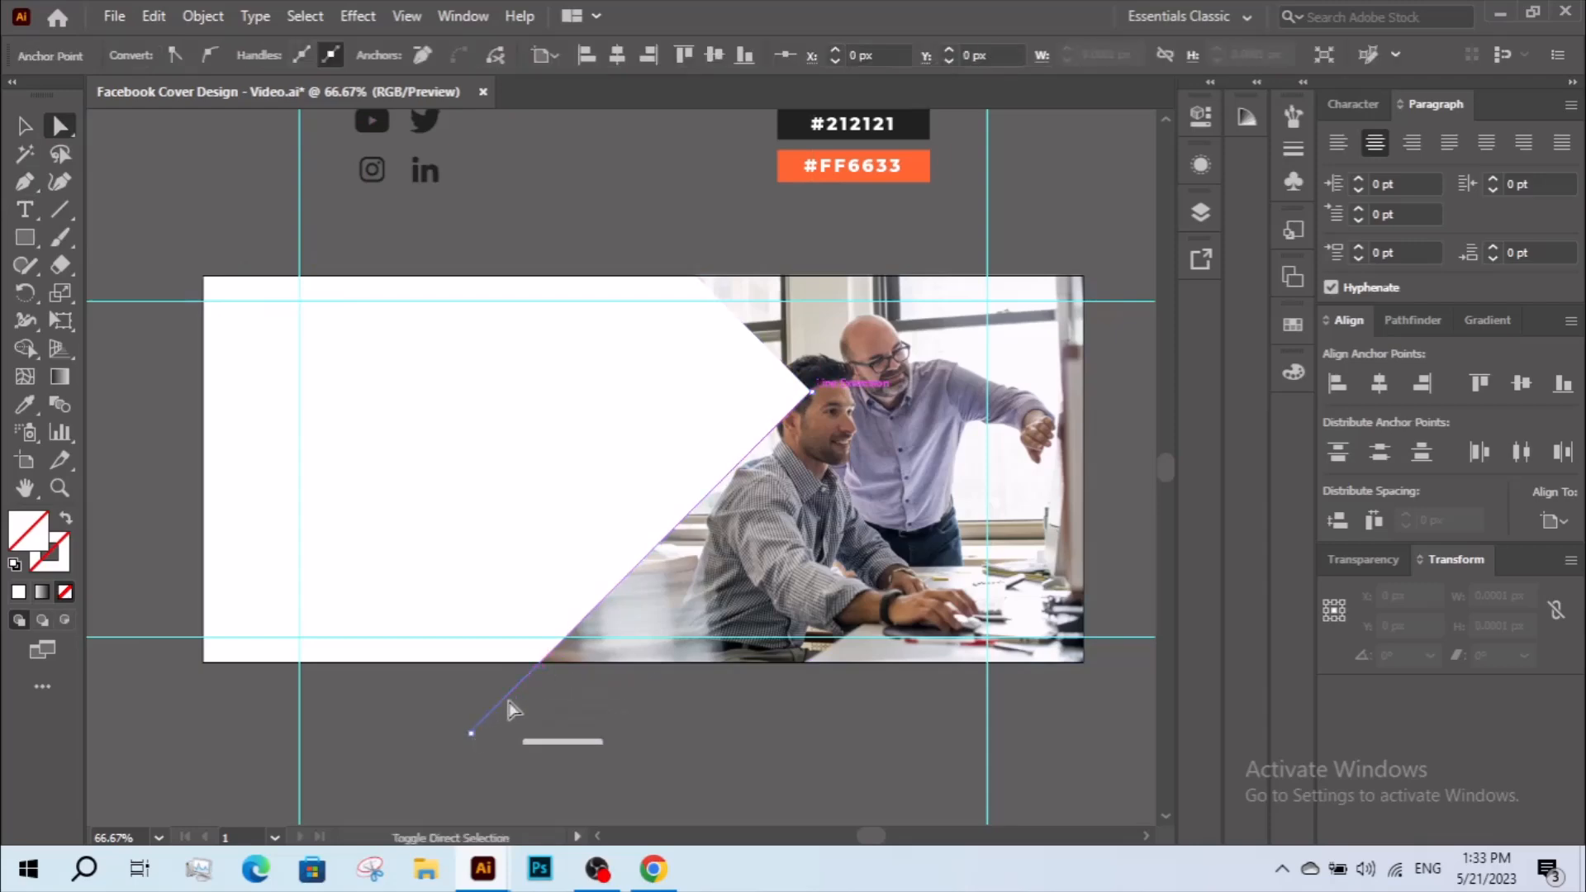
Extend the path's upper end point diagonally past the artboard's top edge, keeping the same slope.
left_click_drag(695, 277, 616, 210)
key("v")
left_click(669, 251)
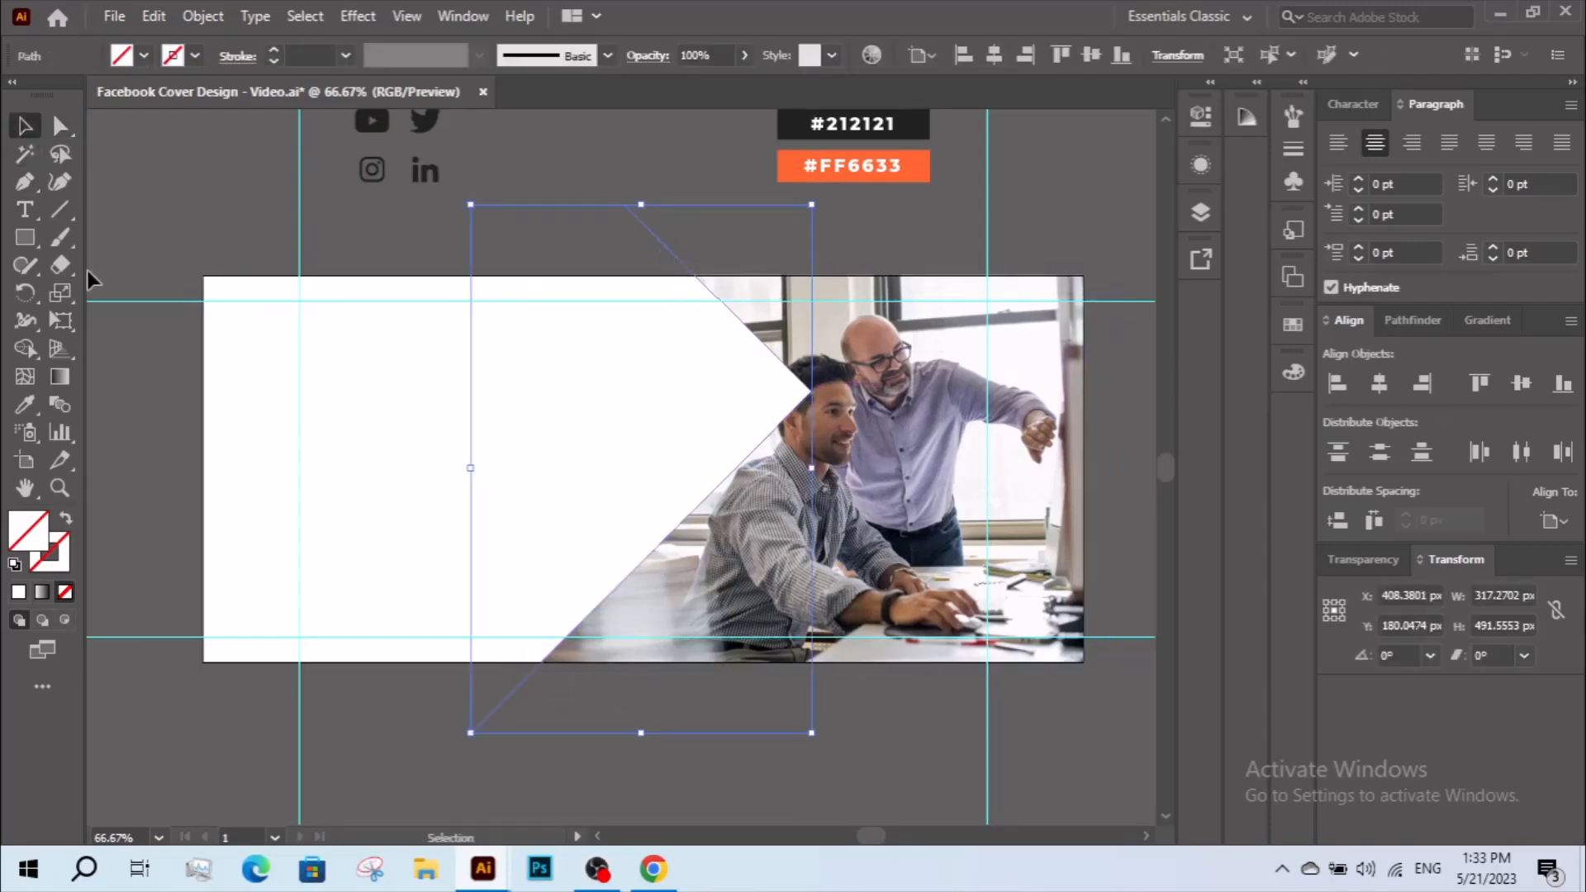
Apply the #FF6633 palette colour to the path's stroke and leave its fill empty.
left_click(26, 404)
left_click(794, 165)
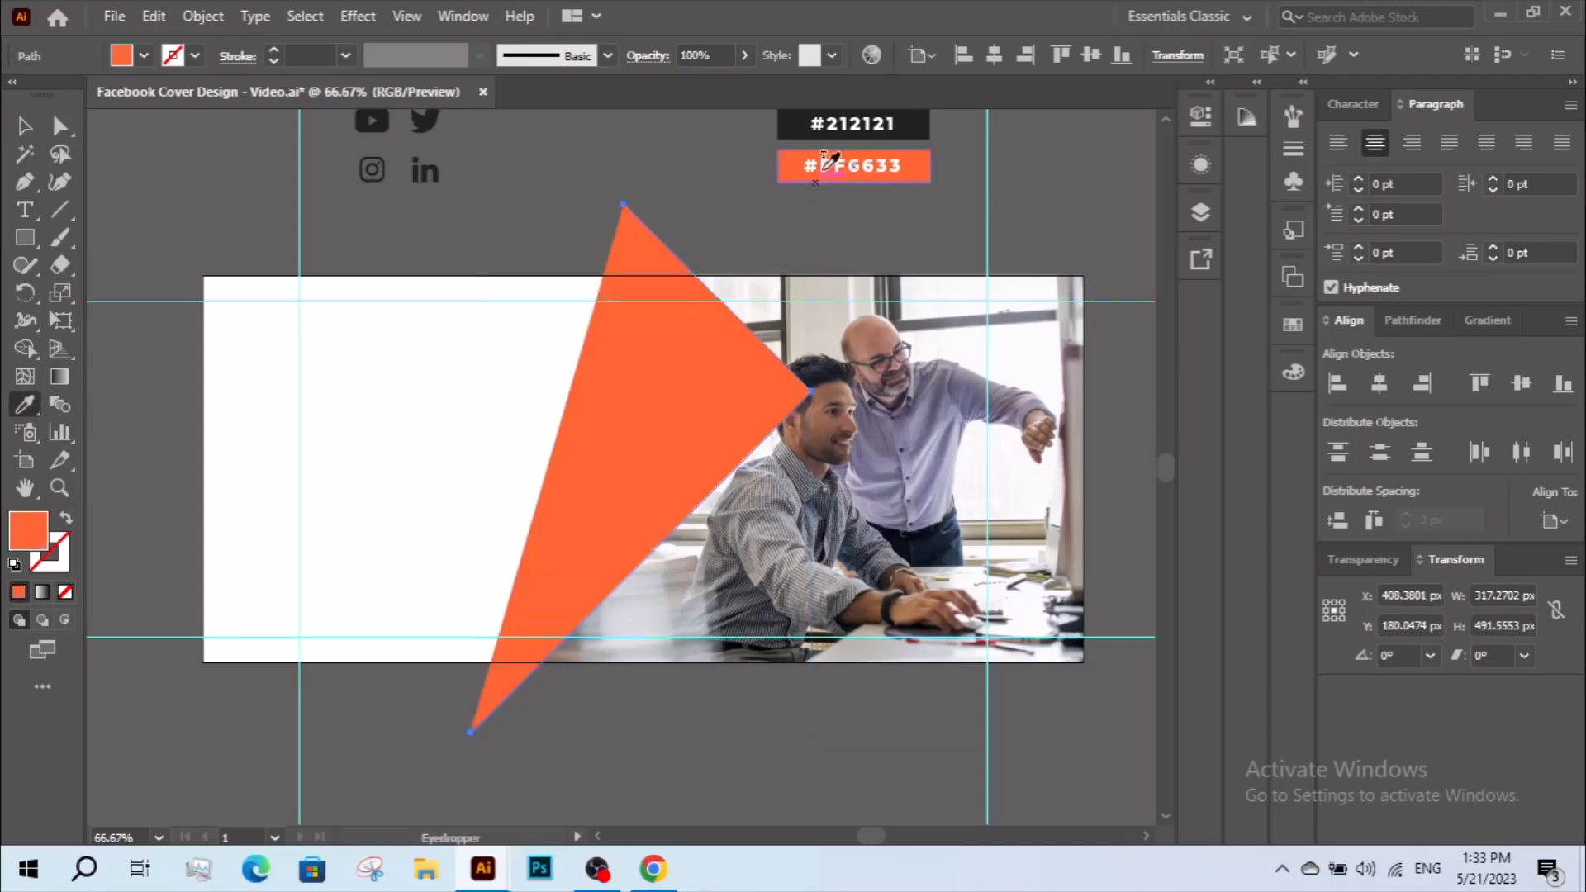
left_click(65, 519)
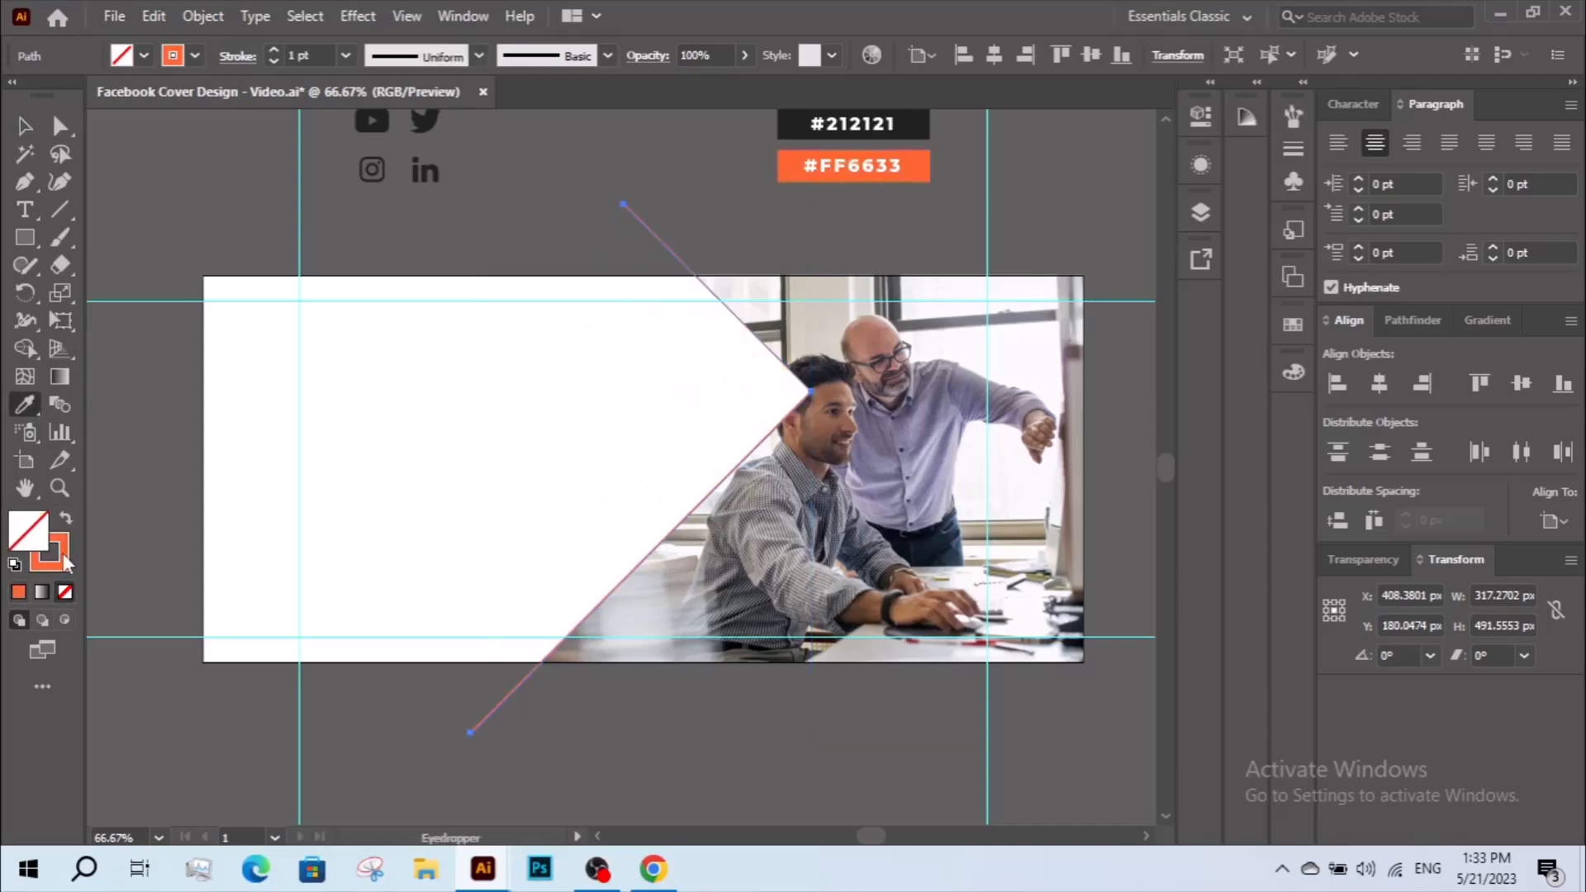
double_click(63, 556)
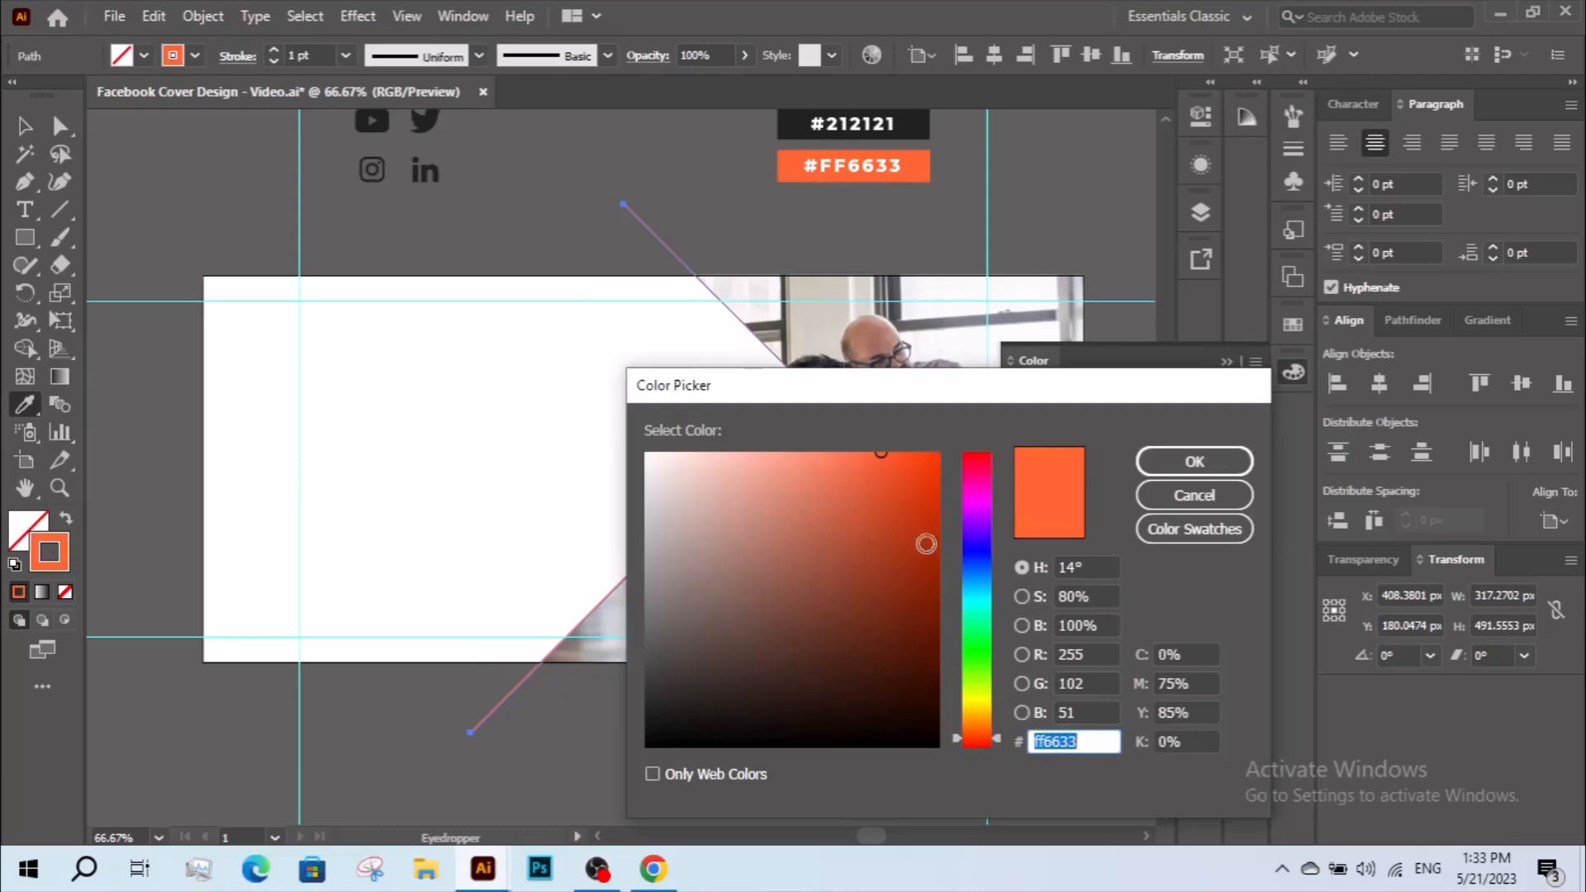
left_click(1194, 461)
Set the path's stroke weight to 50 pt.
left_click(22, 128)
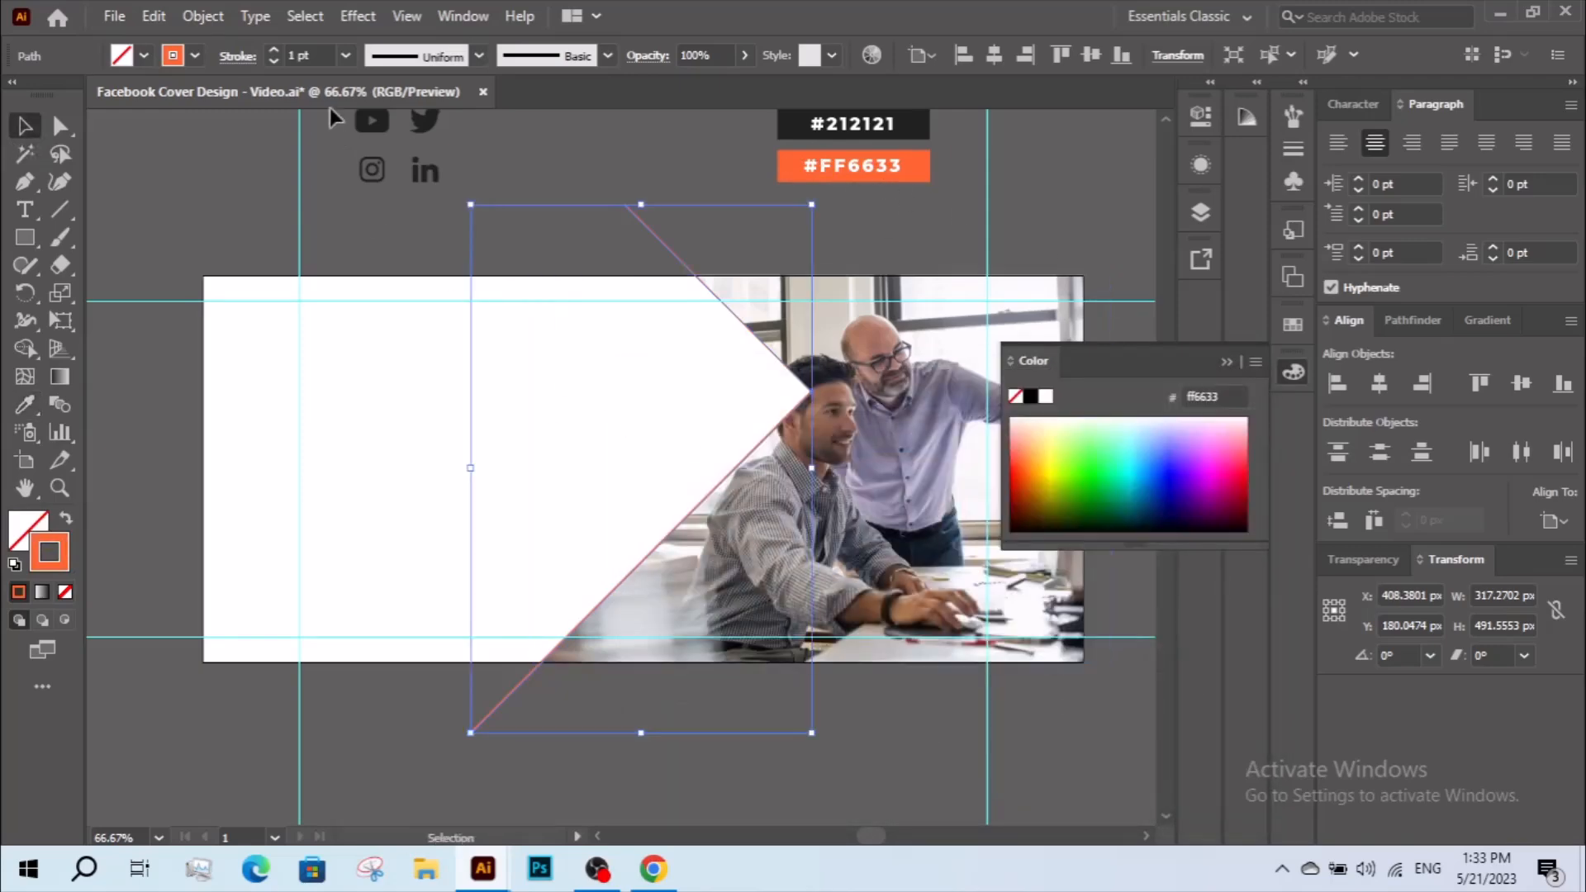
left_click(275, 50)
left_click(275, 48)
left_click(275, 47)
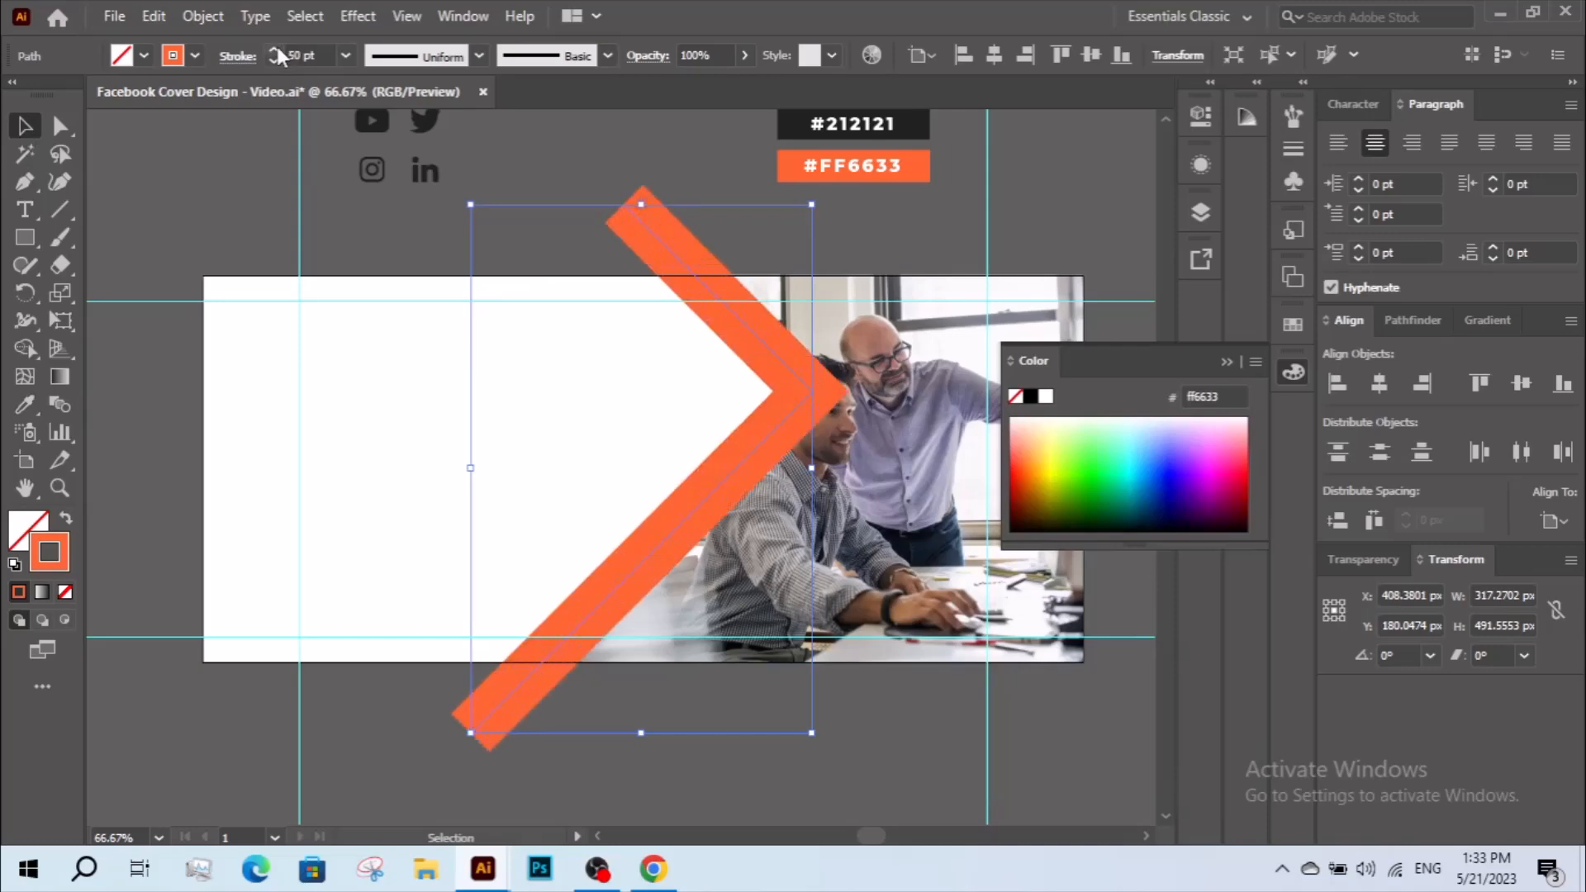
Move the orange band about 35 px right so its inner edge follows the photo's notched edge.
left_click_drag(741, 319, 784, 323)
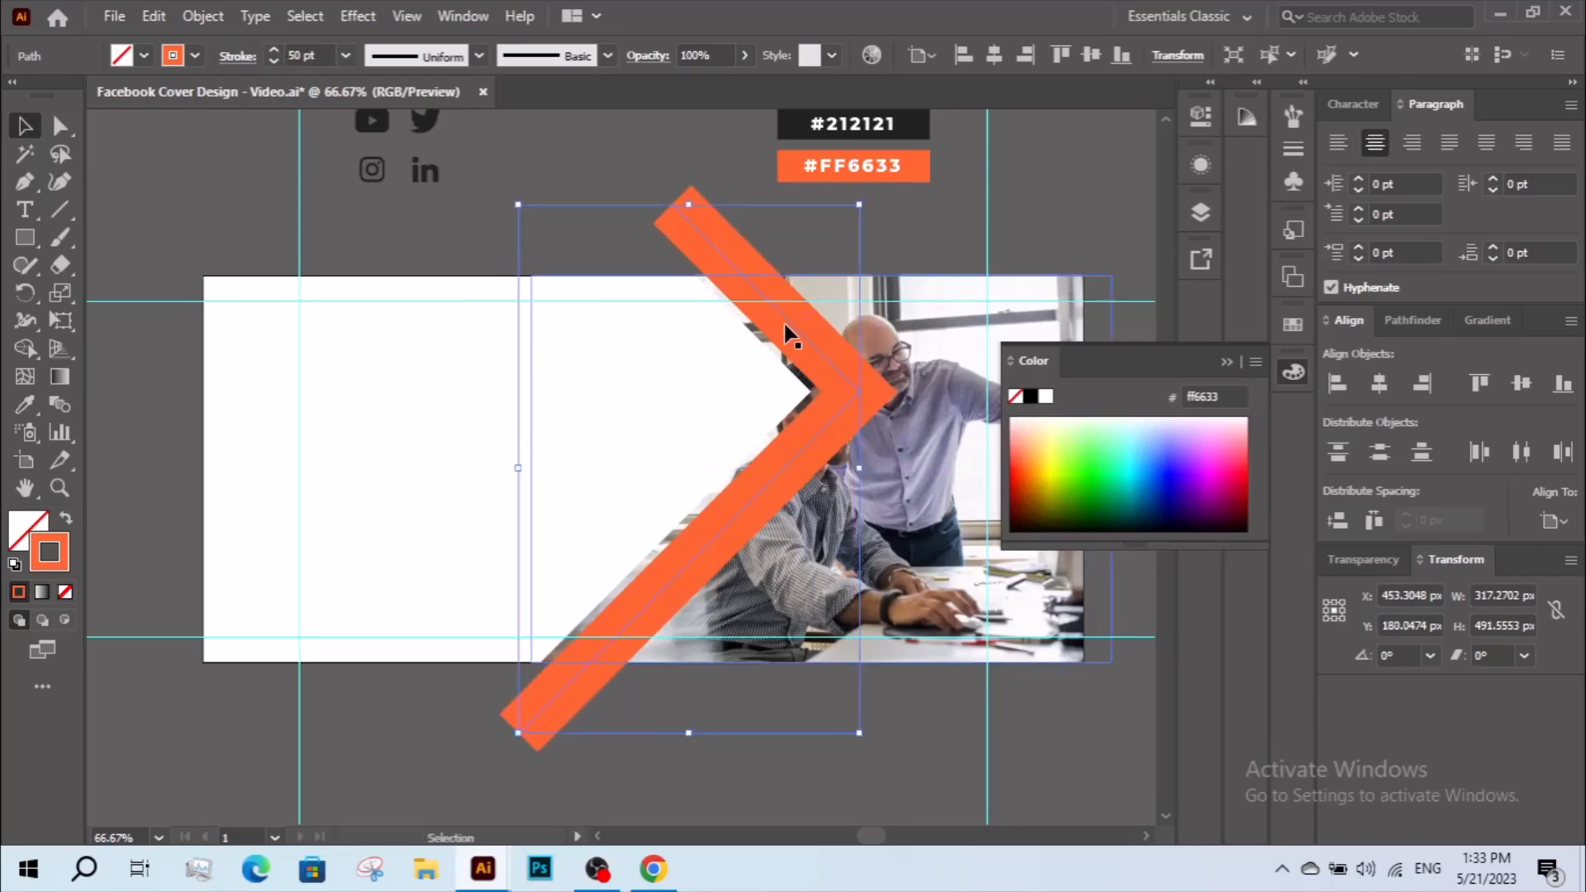
key("Left")
key("Left")
key("Left")
key("Left")
key("Left")
key("Left")
key("Left")
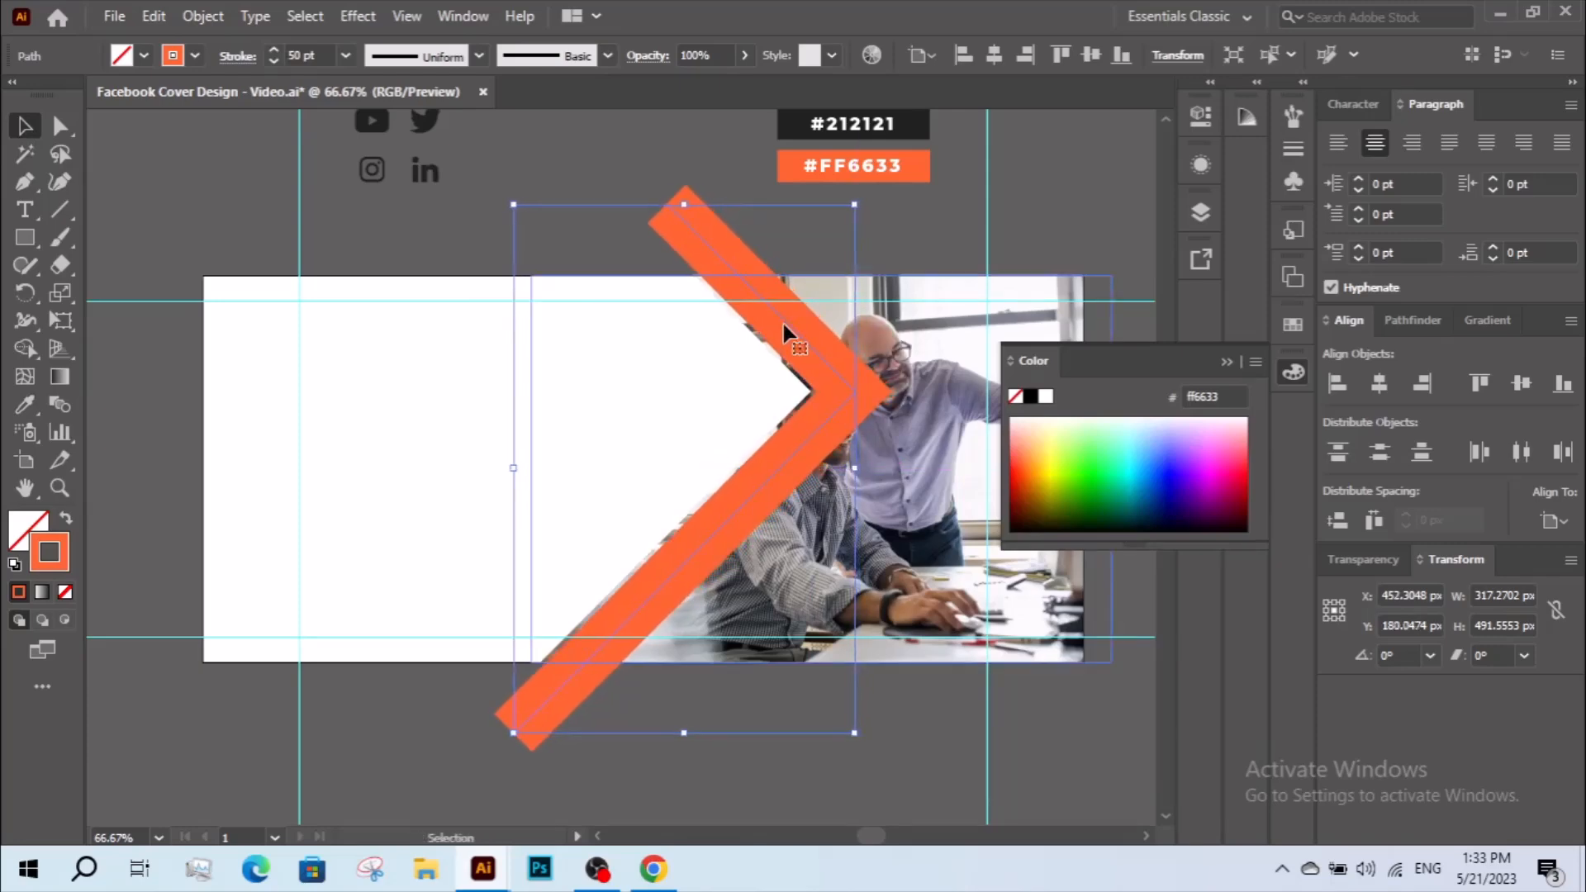
key("Left")
key("Left")
key("Left")
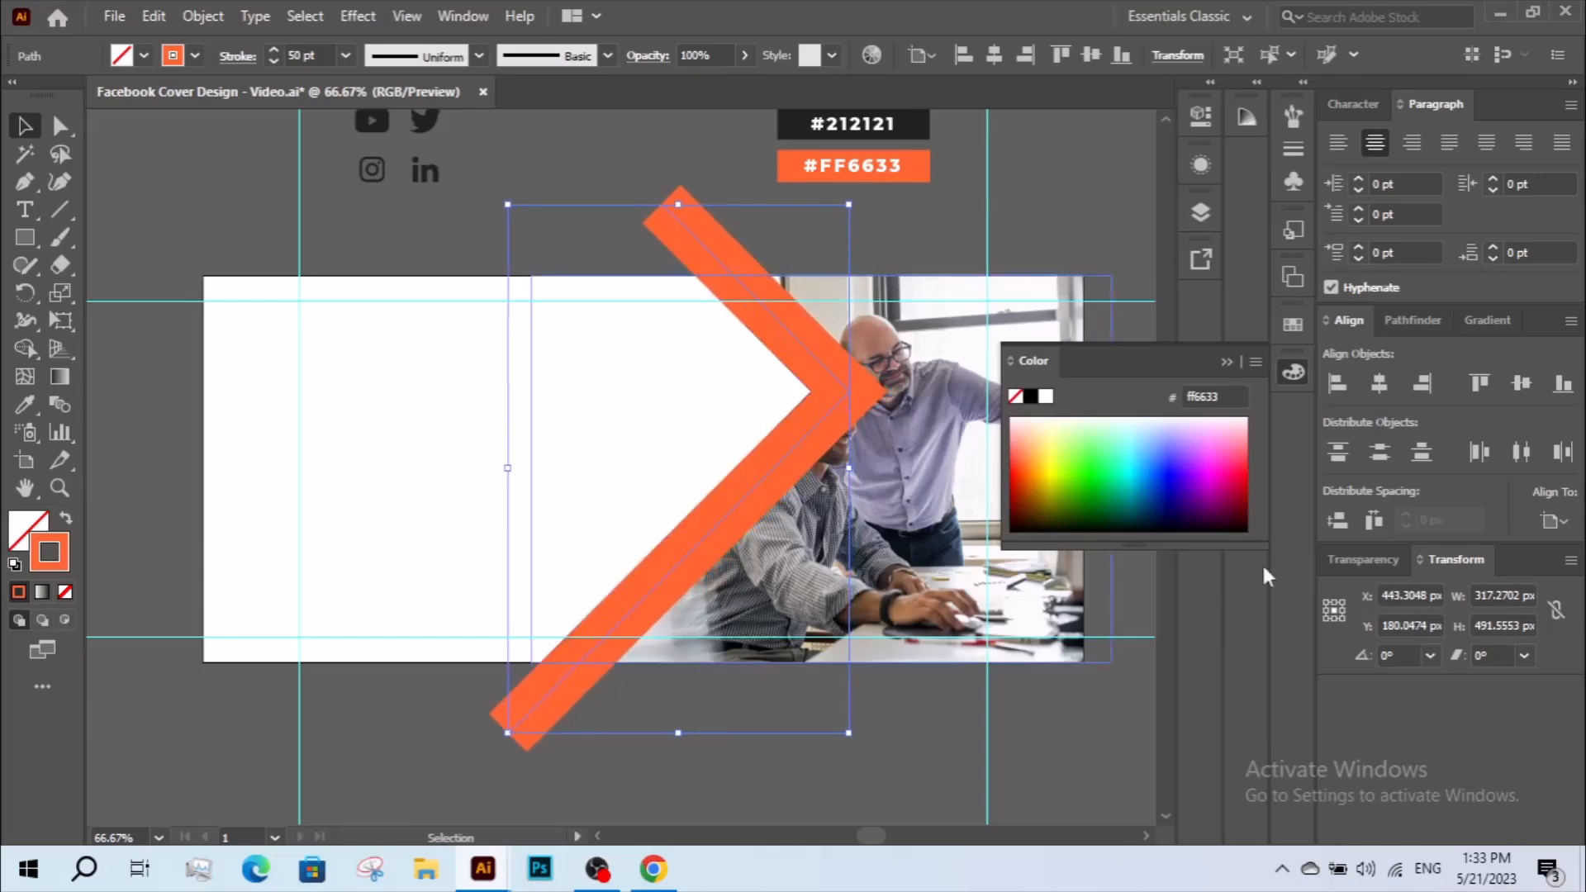
Set the orange band's blending mode to Multiply.
left_click(1371, 561)
left_click(1371, 593)
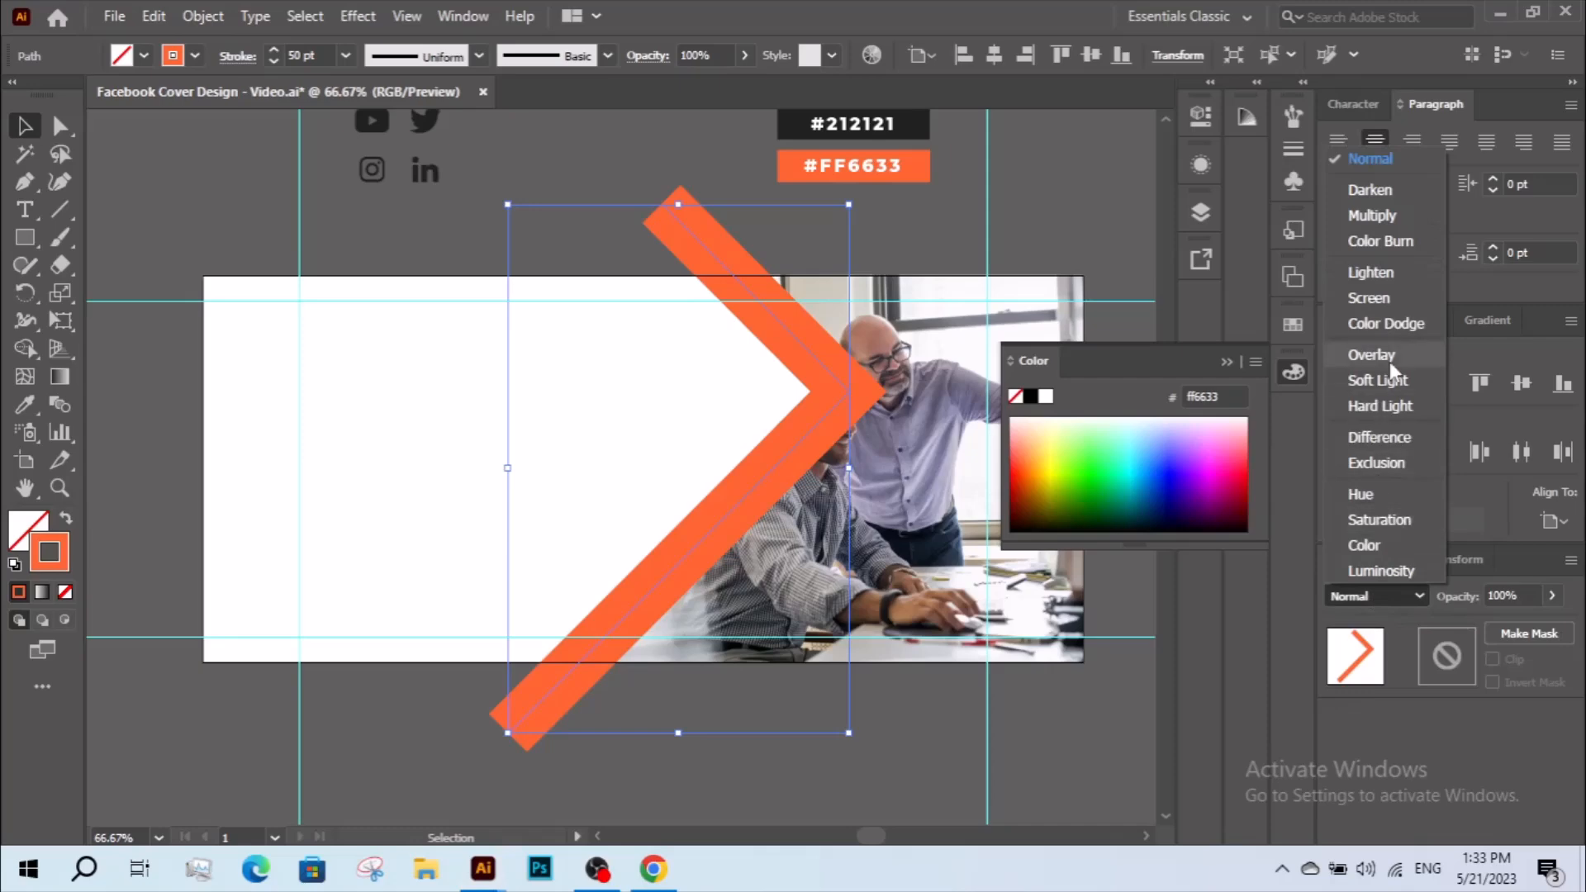
left_click(1384, 217)
left_click(950, 241)
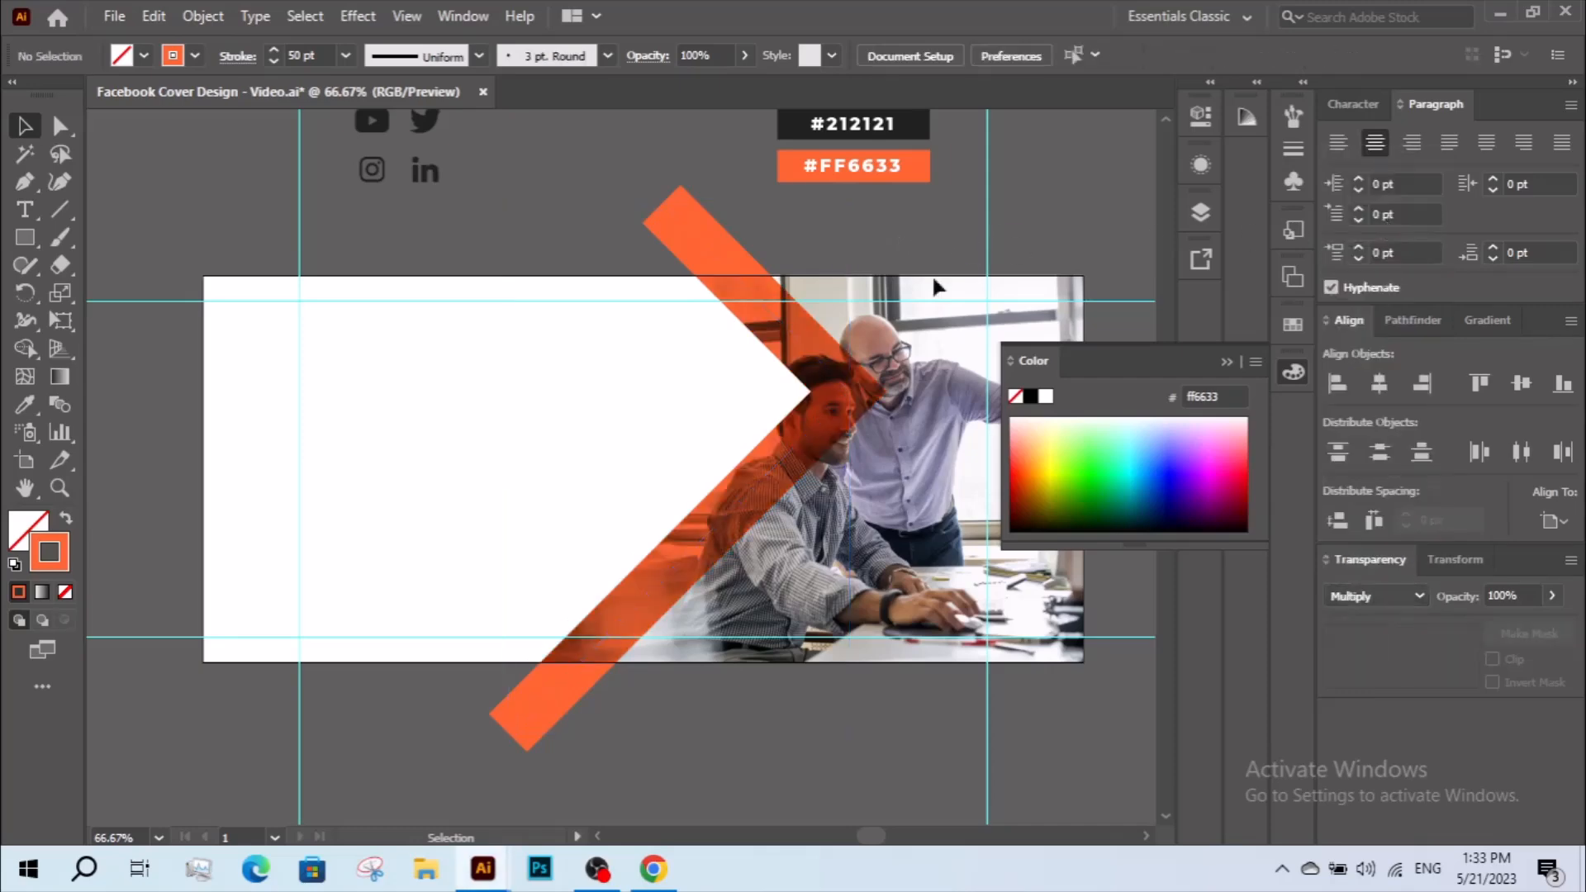
Duplicate the orange band and place the copy about 320 px to the right, over the photo's far side.
left_click_drag(631, 493, 438, 459)
left_click_drag(606, 411, 948, 433)
left_click(616, 418)
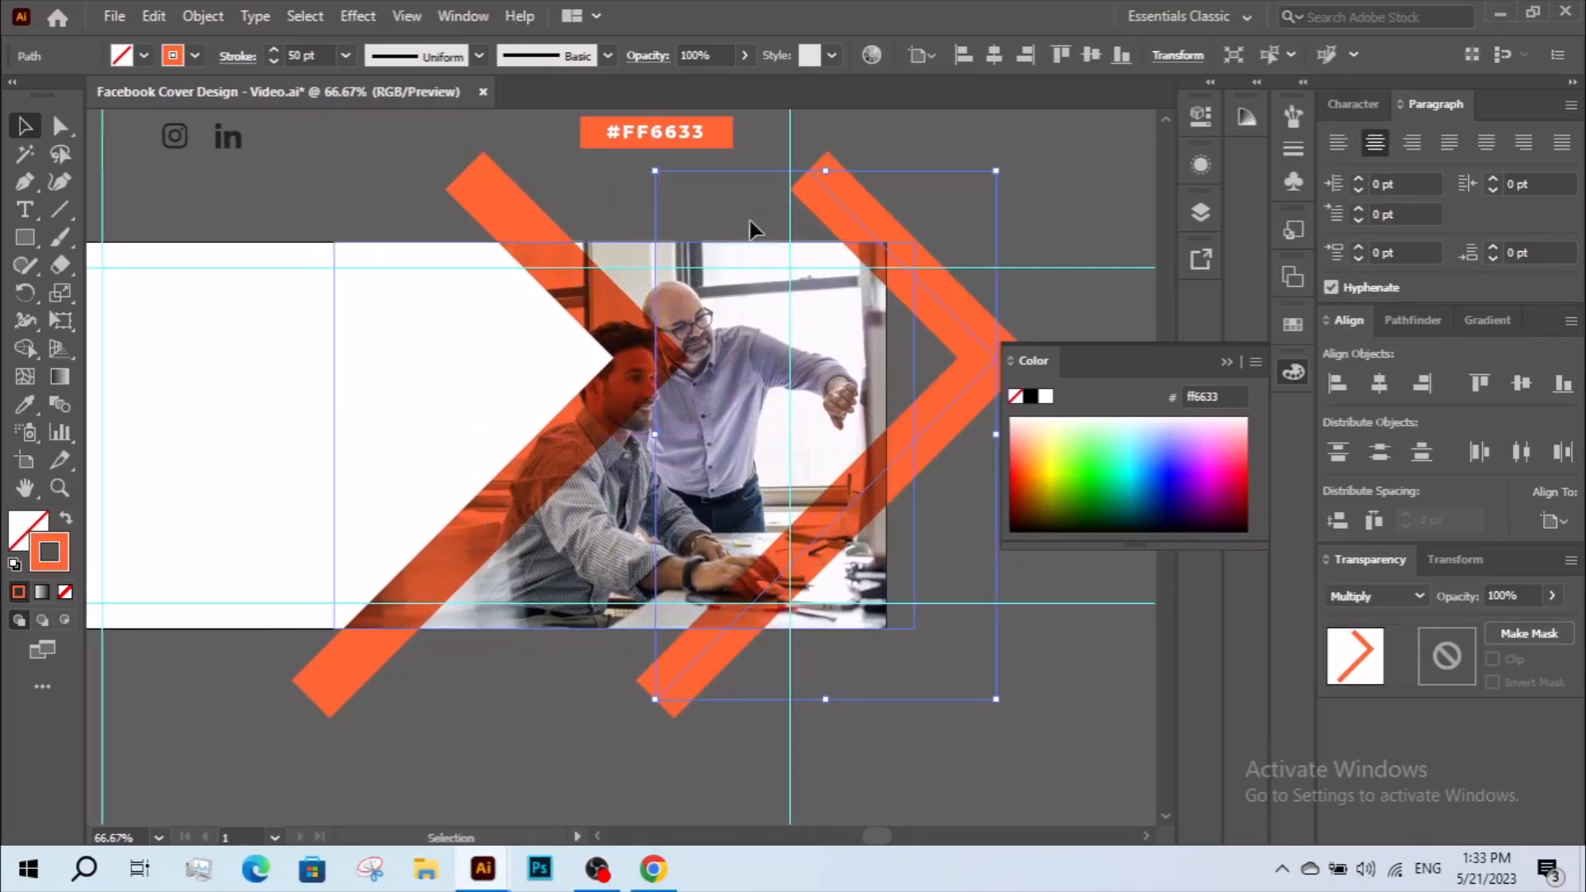
Move the copied band's three anchor points onto the artboard's right edge, lower-right corner and bottom edge, outlining a corner triangle about 149 px wide.
left_click(60, 126)
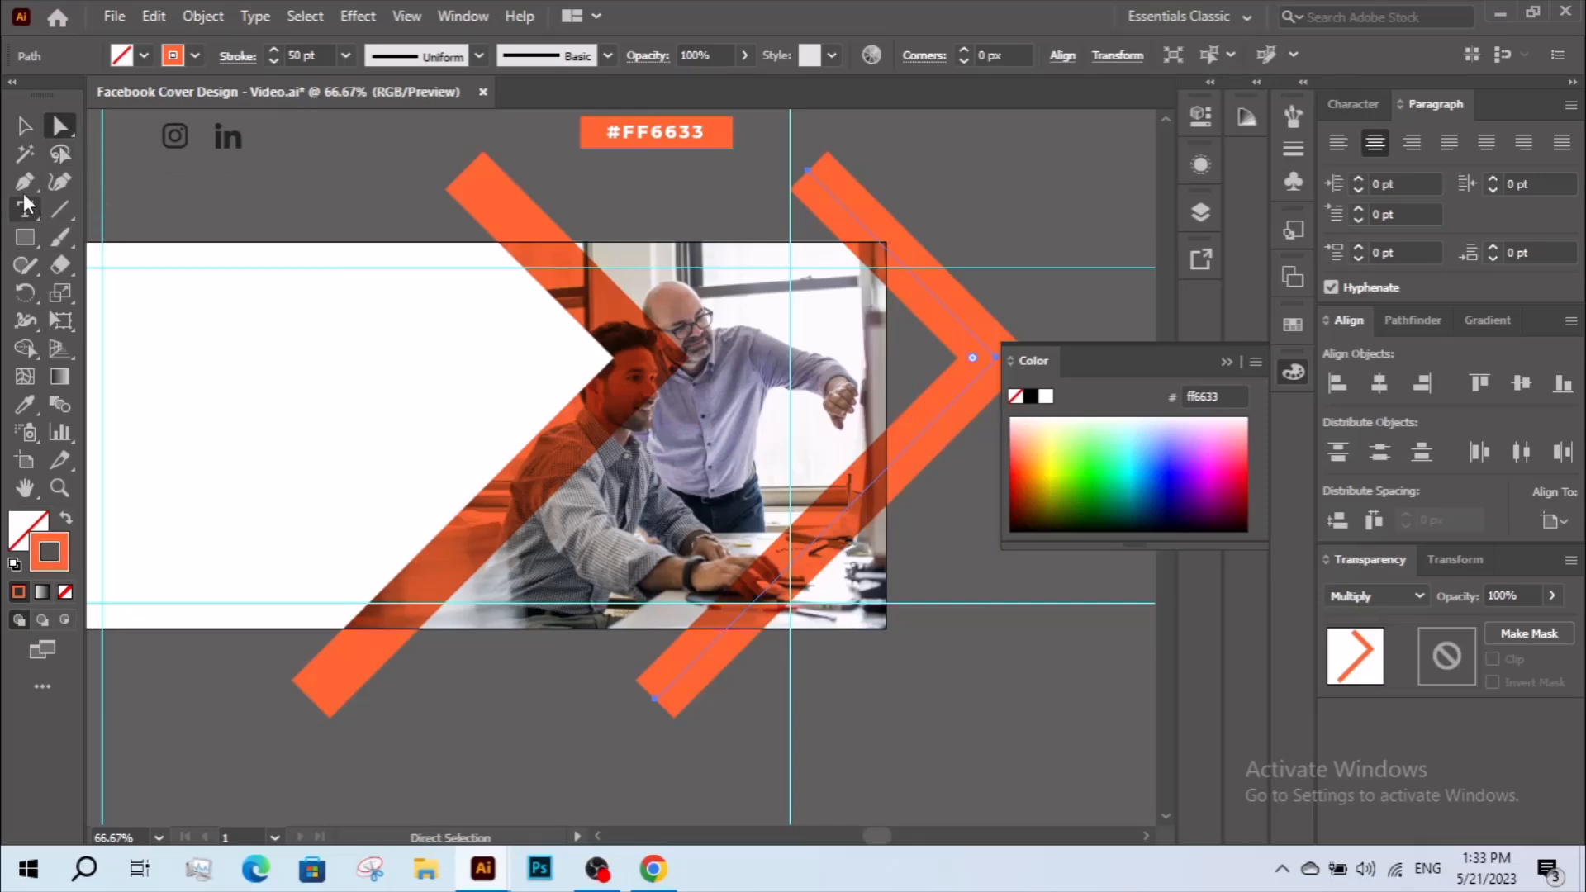
left_click_drag(762, 293, 576, 287)
left_click_drag(786, 352, 678, 461)
left_click_drag(601, 172, 677, 623)
left_click_drag(447, 694, 519, 623)
Close the triangle path at the artboard's lower-right corner and swap its orange stroke for an orange fill.
left_click(27, 183)
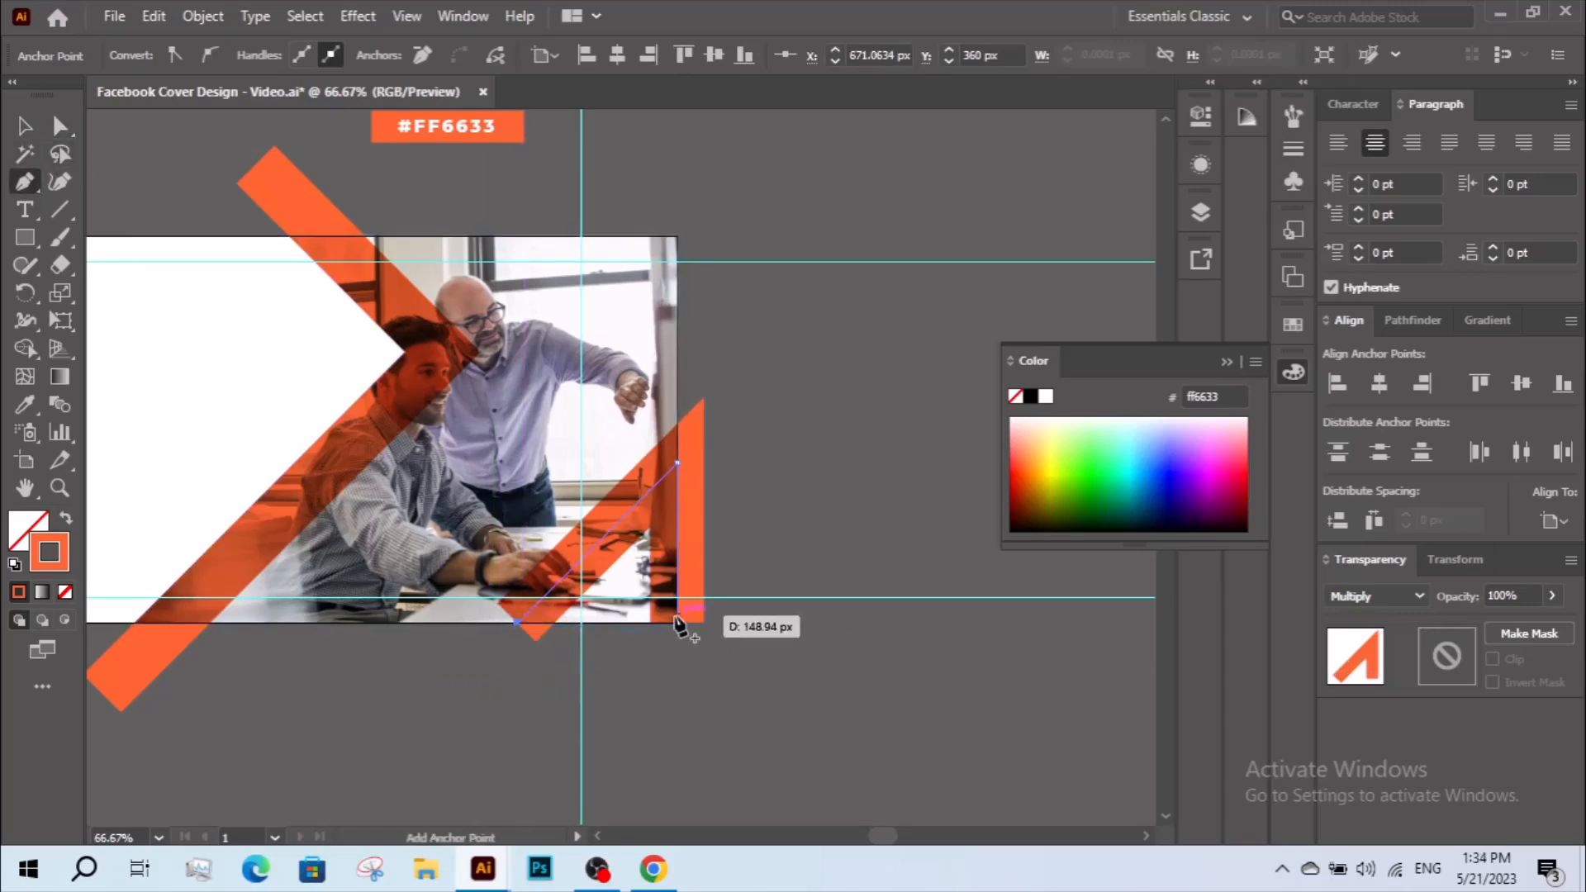
left_click(677, 622)
left_click(24, 130)
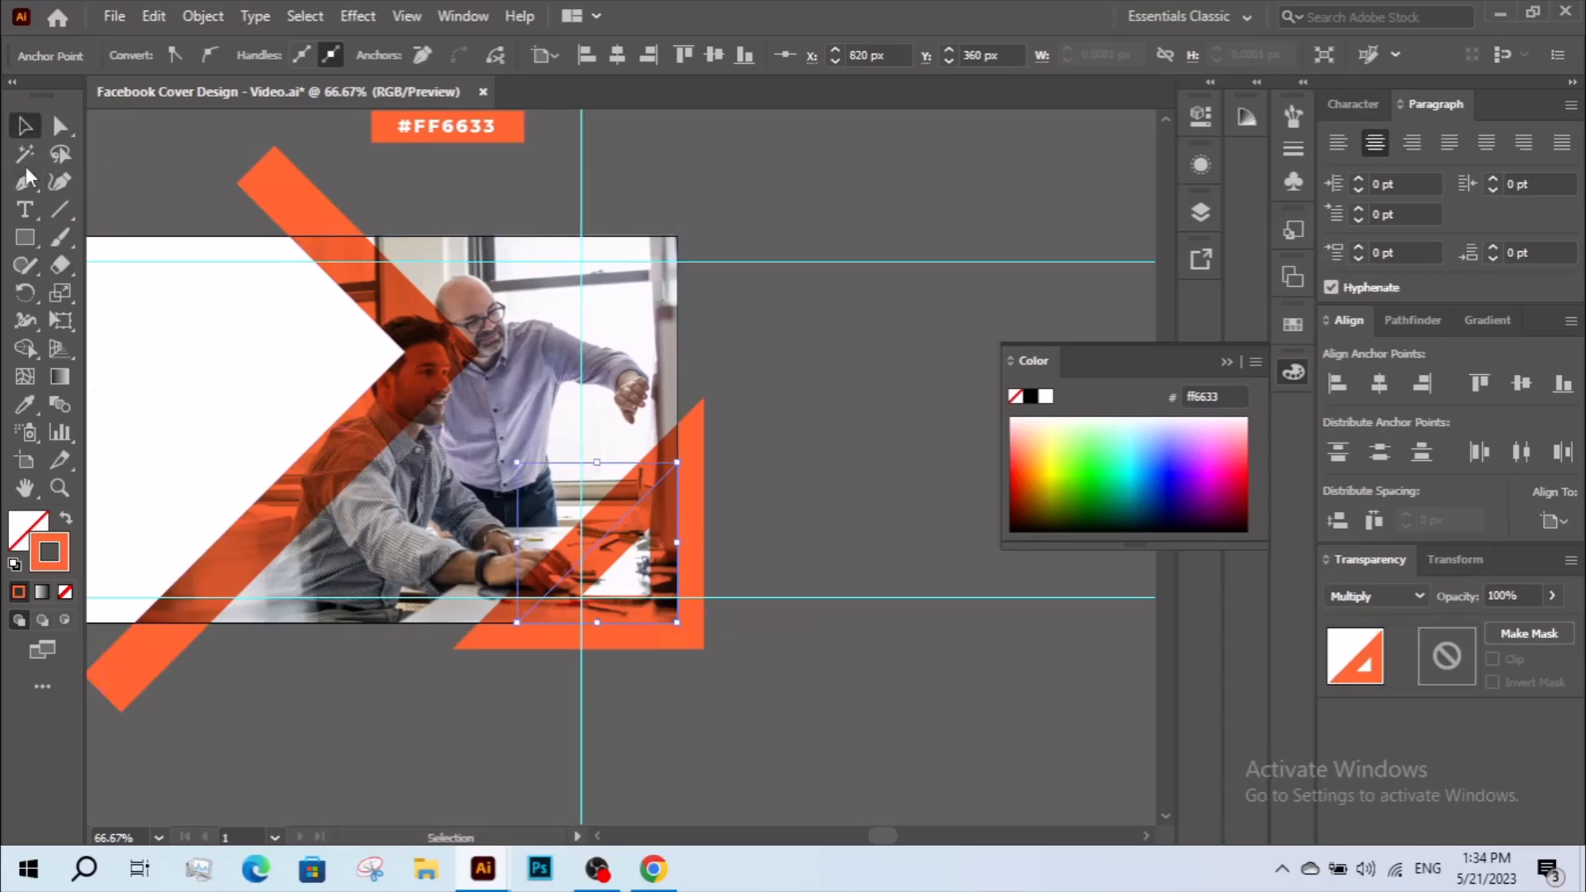
left_click(65, 518)
left_click(625, 698)
left_click_drag(651, 673, 712, 713)
left_click_drag(615, 706, 699, 708)
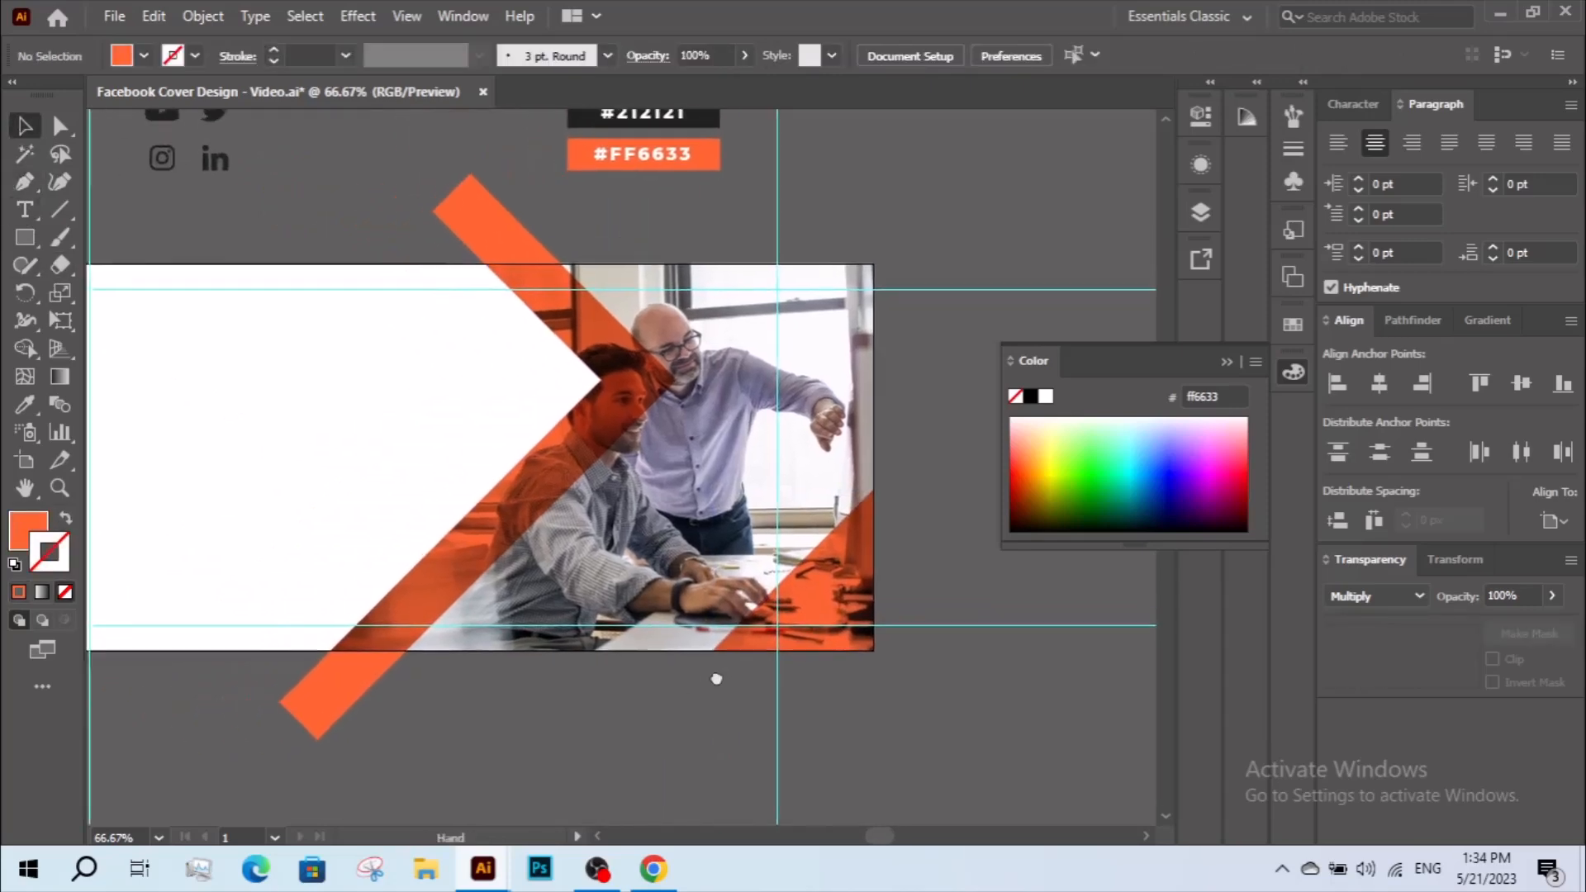
left_click(762, 555)
left_click_drag(721, 490, 702, 473)
left_click(705, 746)
left_click_drag(715, 707, 856, 701)
left_click(662, 552, "ctrl+alt")
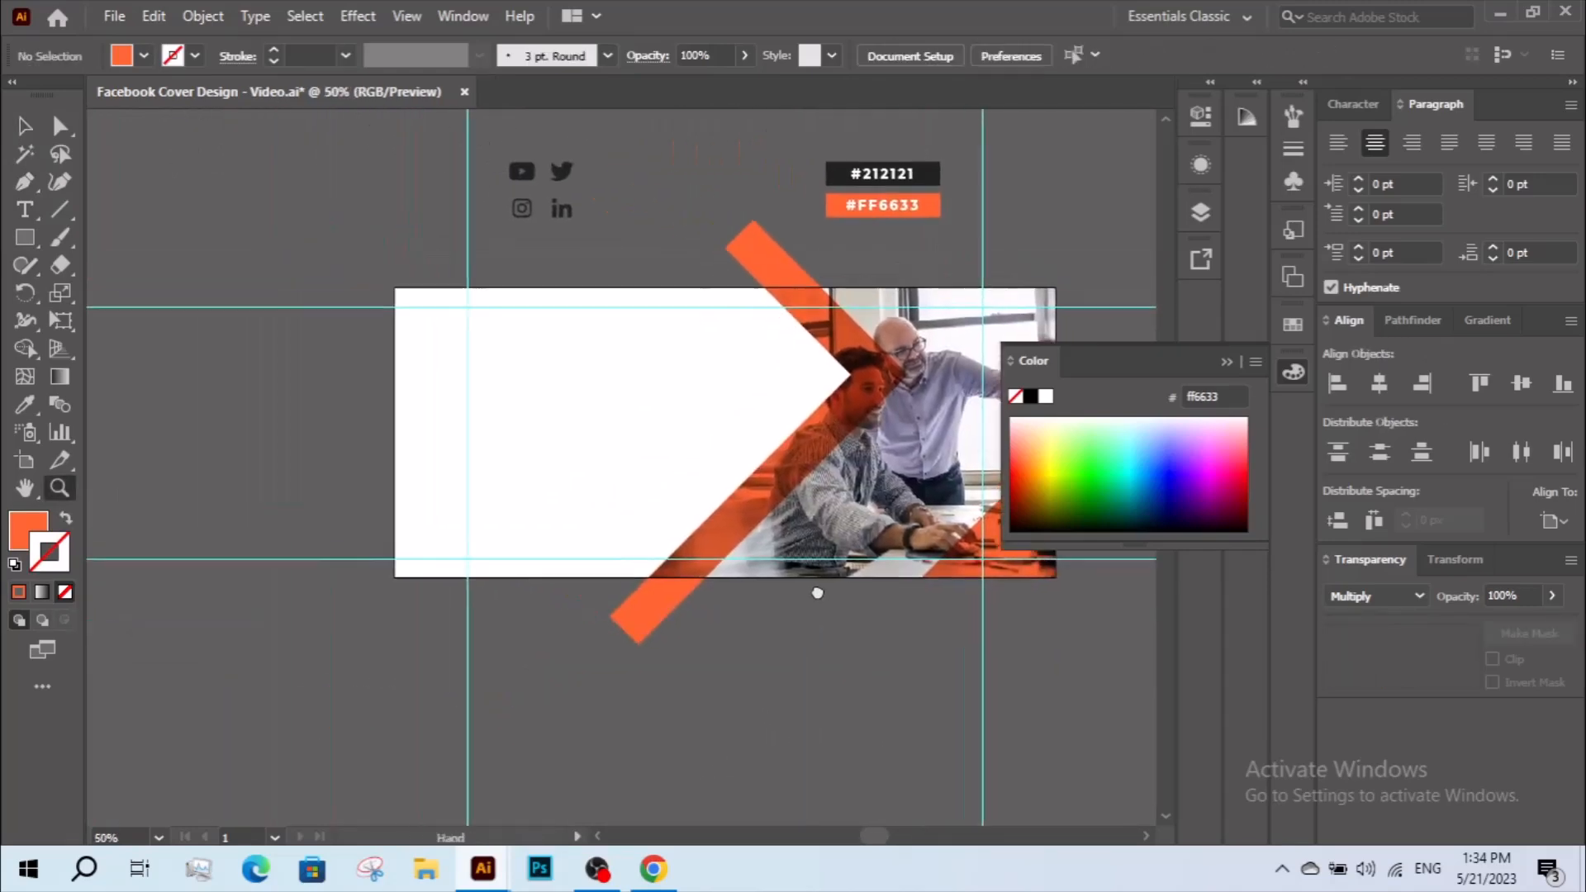
Add a point-text line reading "WE provide the best way to" in the white area of the cover.
left_click(24, 214)
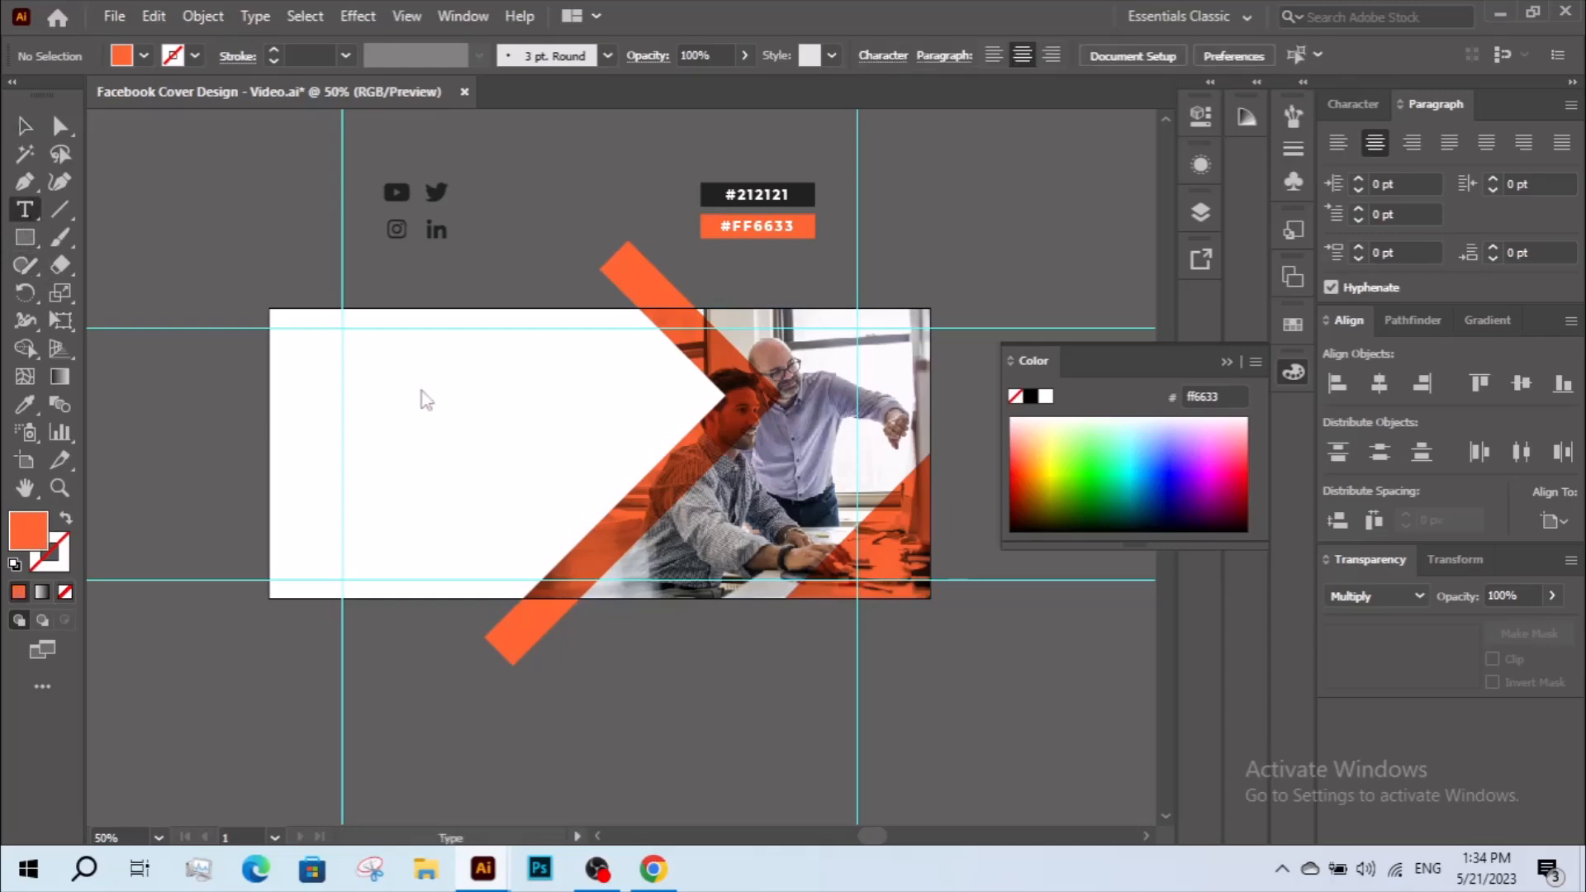
key("z")
left_click_drag(461, 434, 584, 559)
left_click_drag(530, 490, 496, 494)
key("v")
left_click(31, 217)
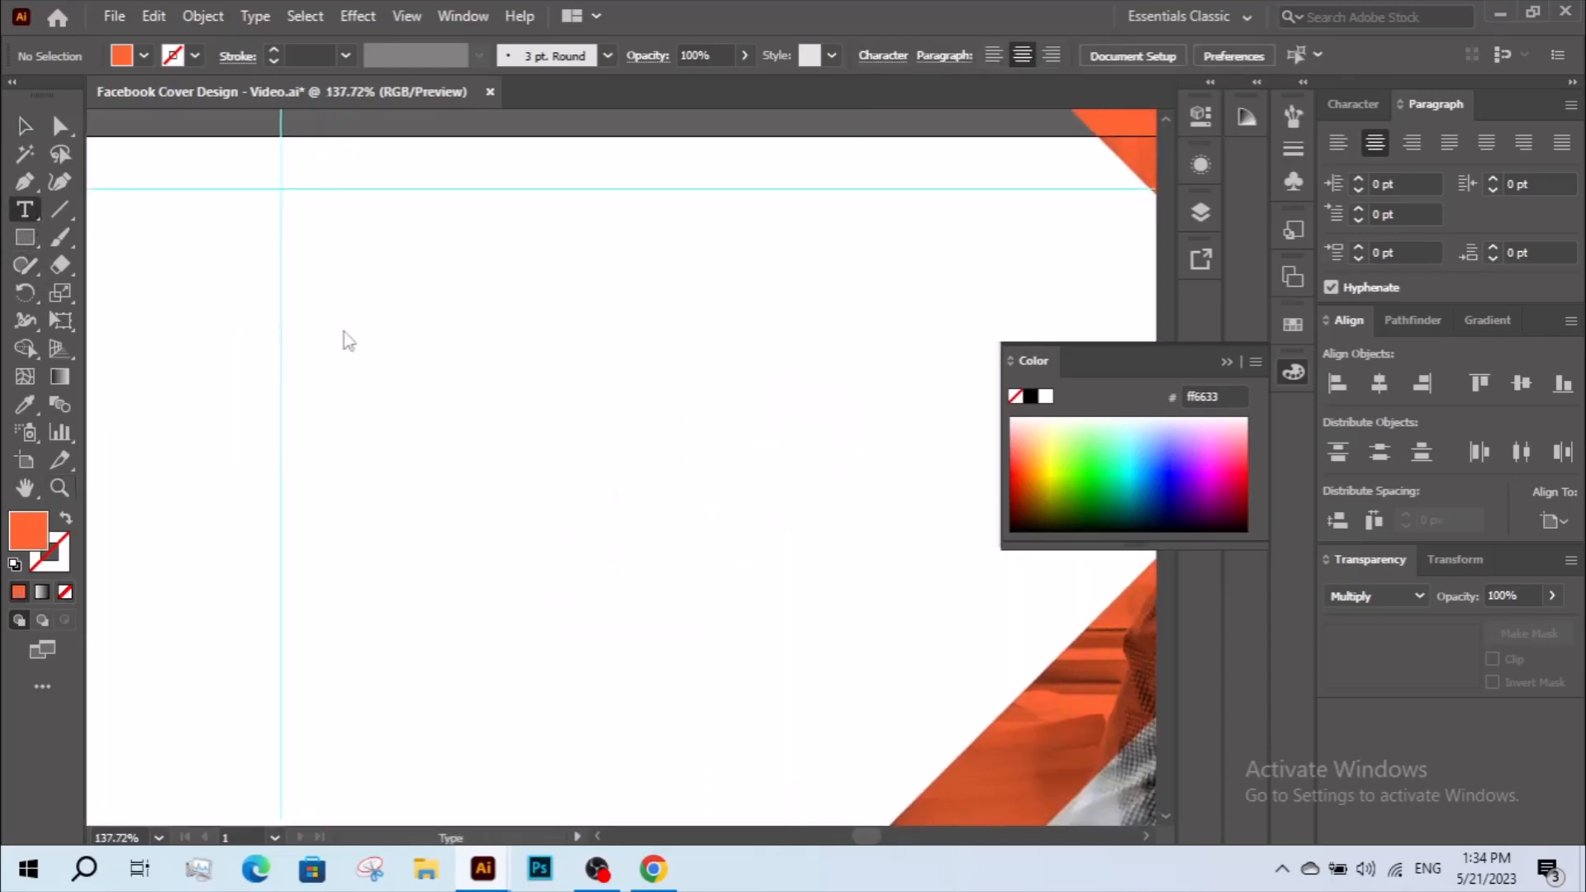
left_click(471, 394)
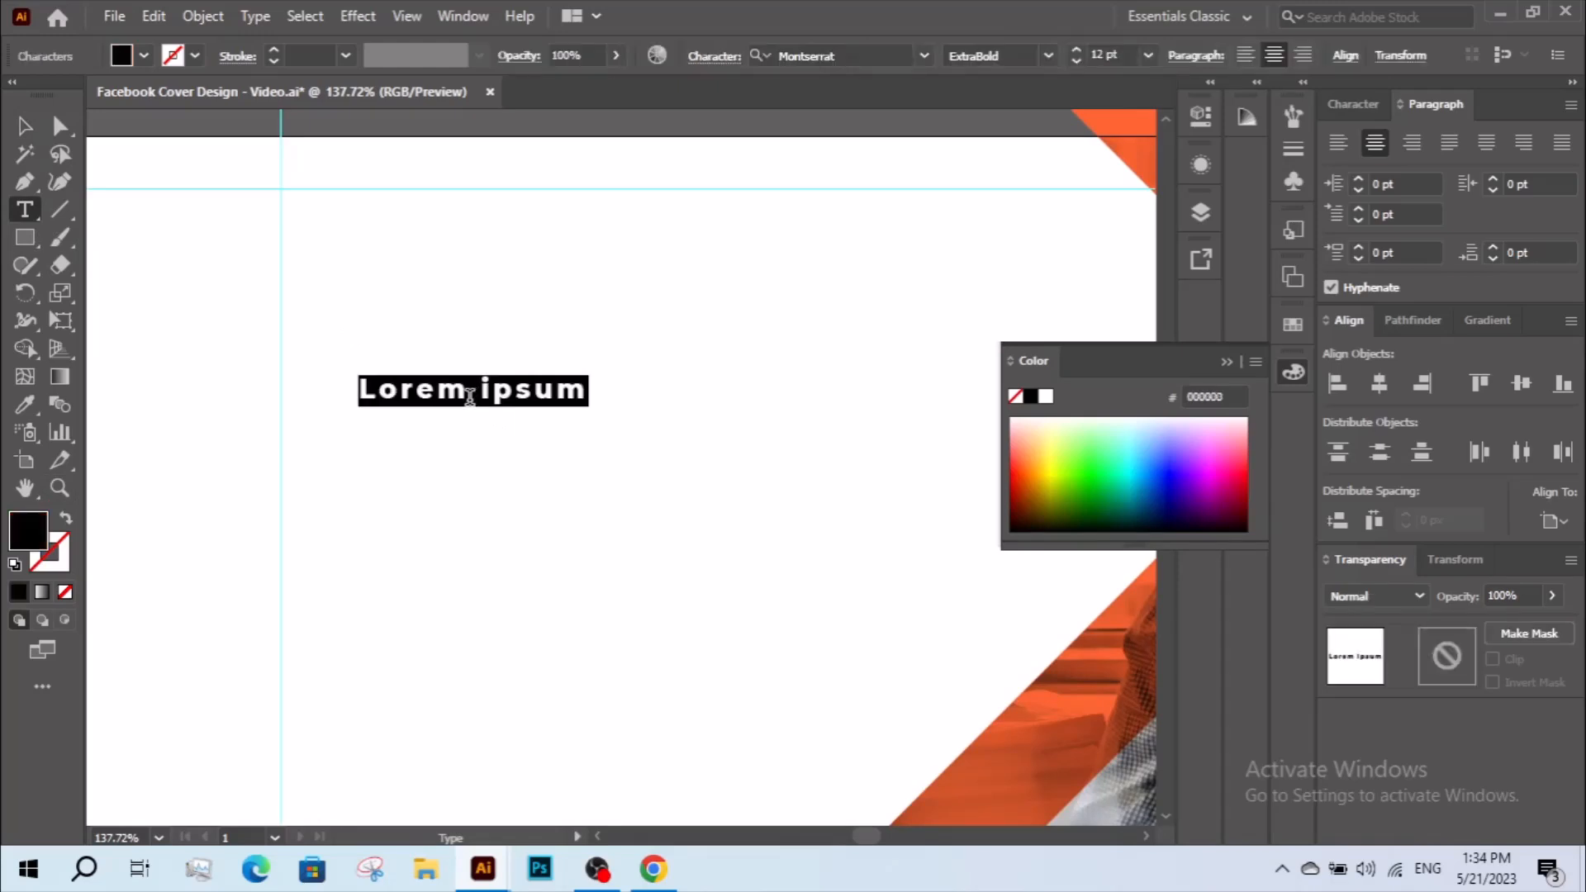
type("WE provide the best way tto")
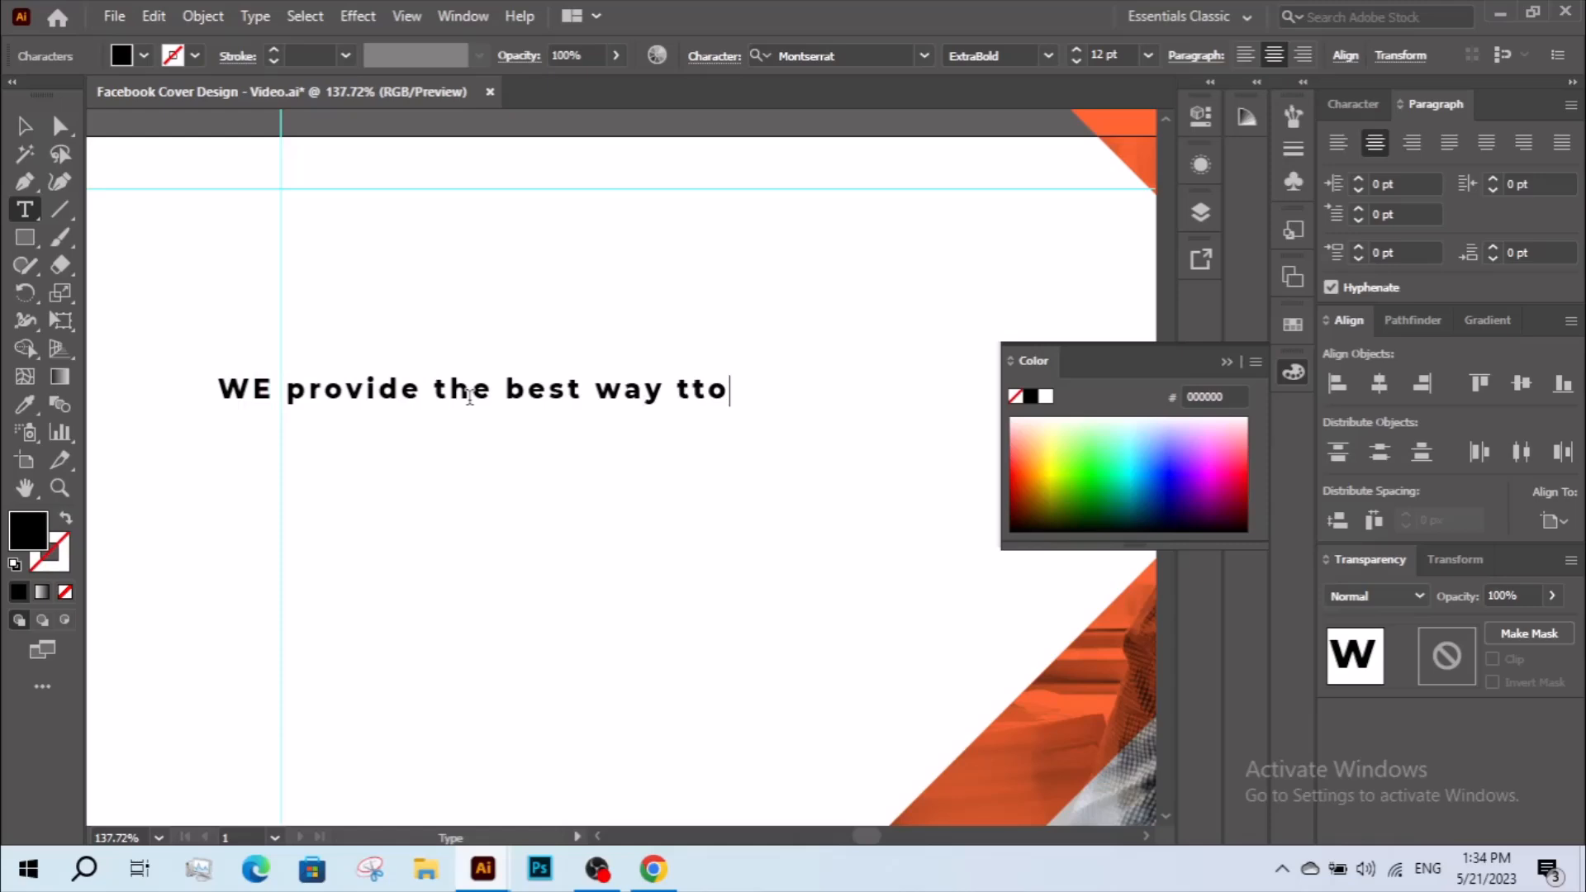
key("Left")
key("BackSpace")
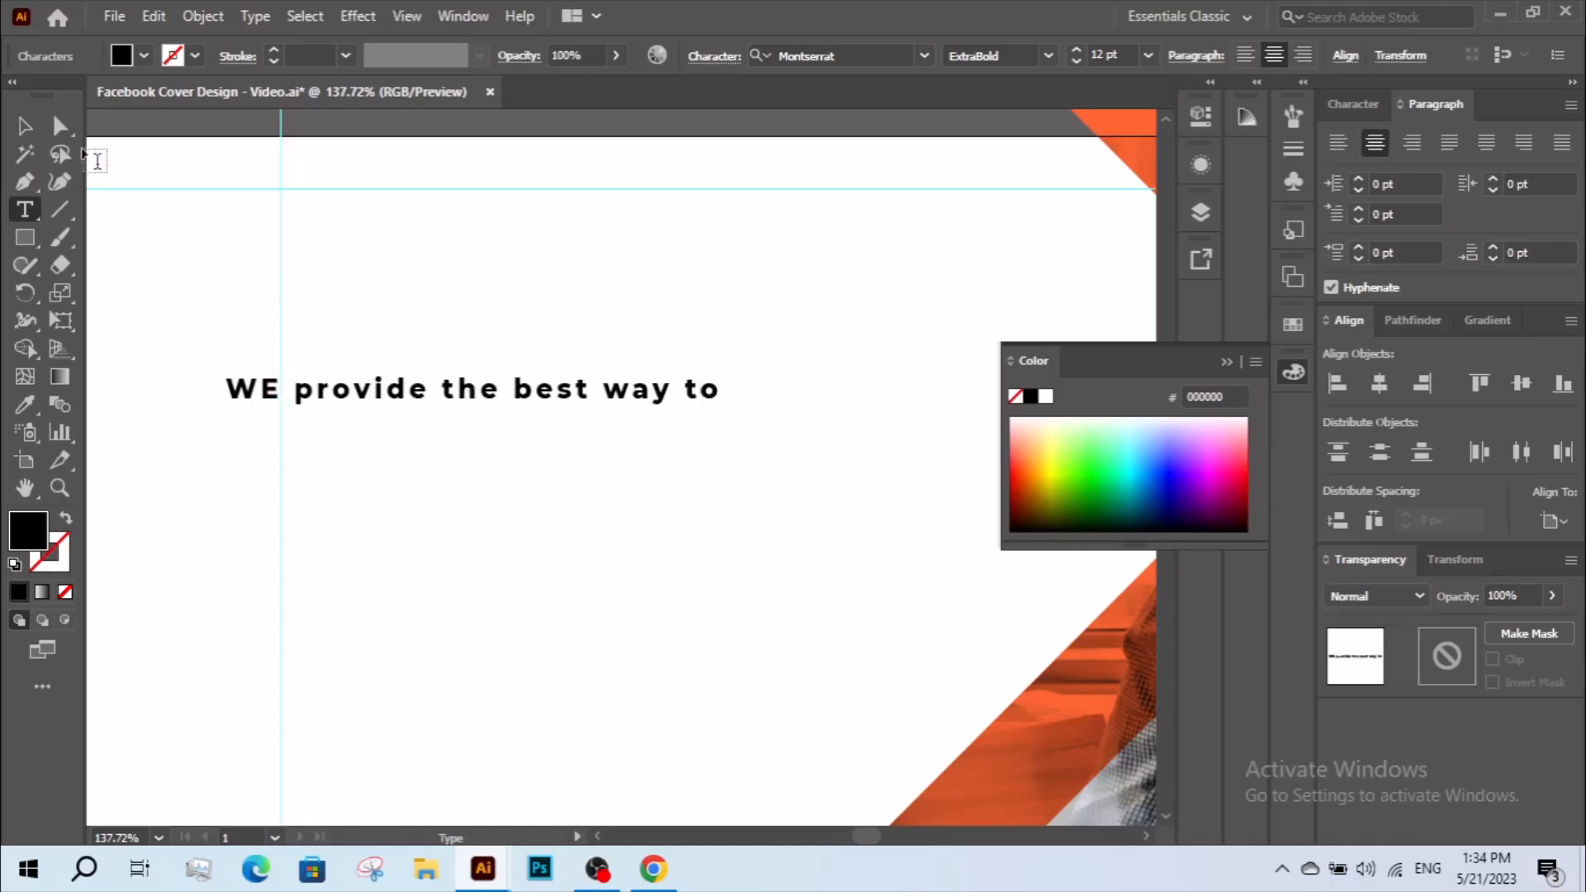
key("Escape")
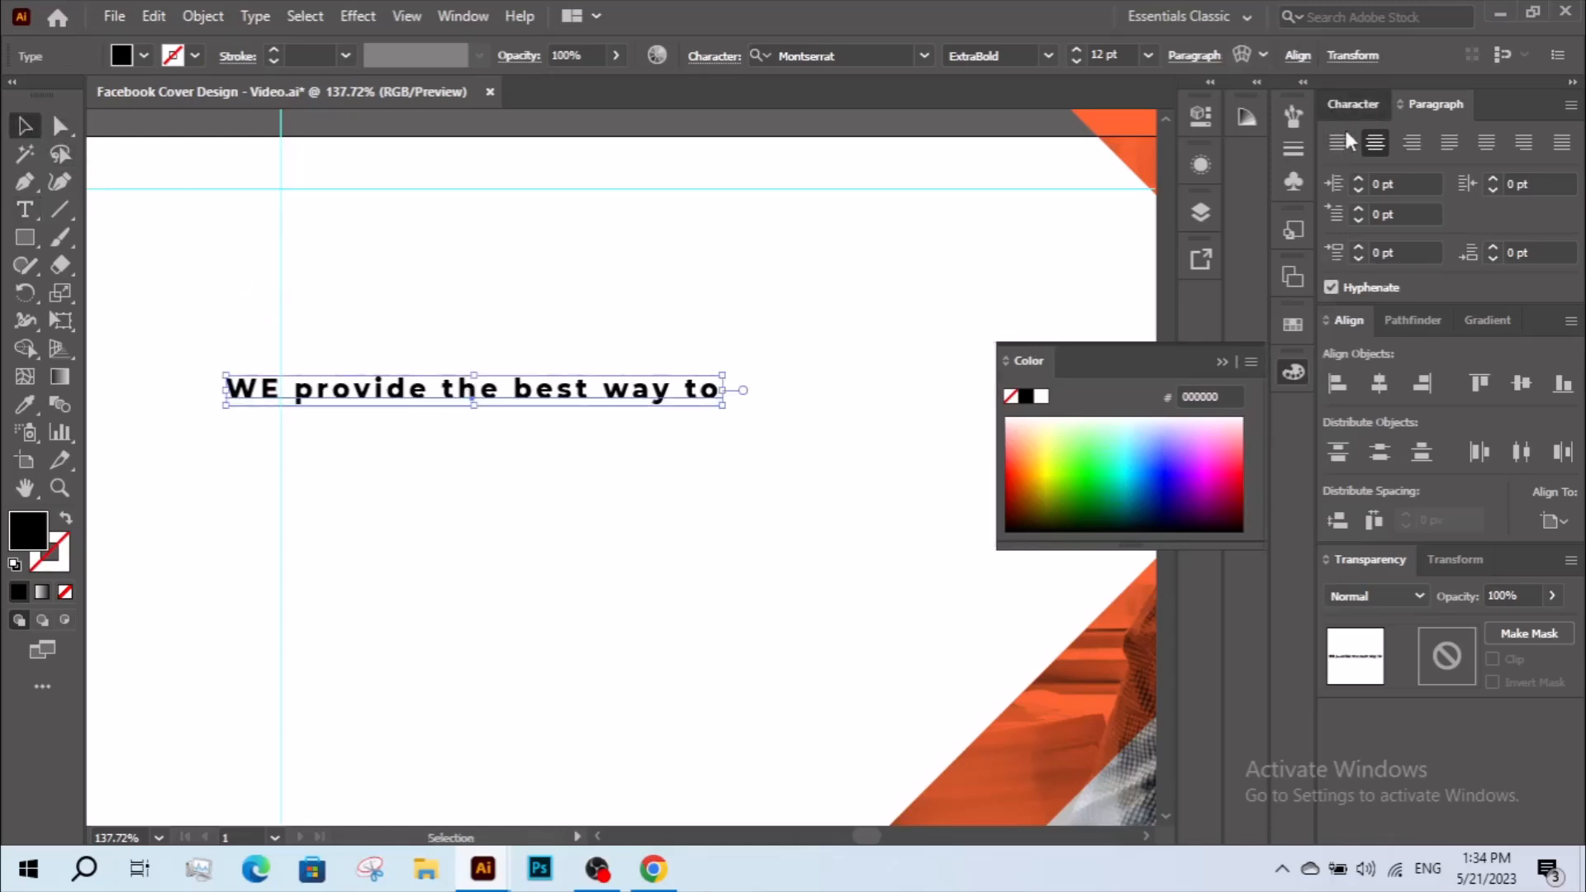
Format the text line in all caps with the Montserrat Bold style.
left_click(1346, 105)
left_click(1333, 341)
left_click(1435, 142)
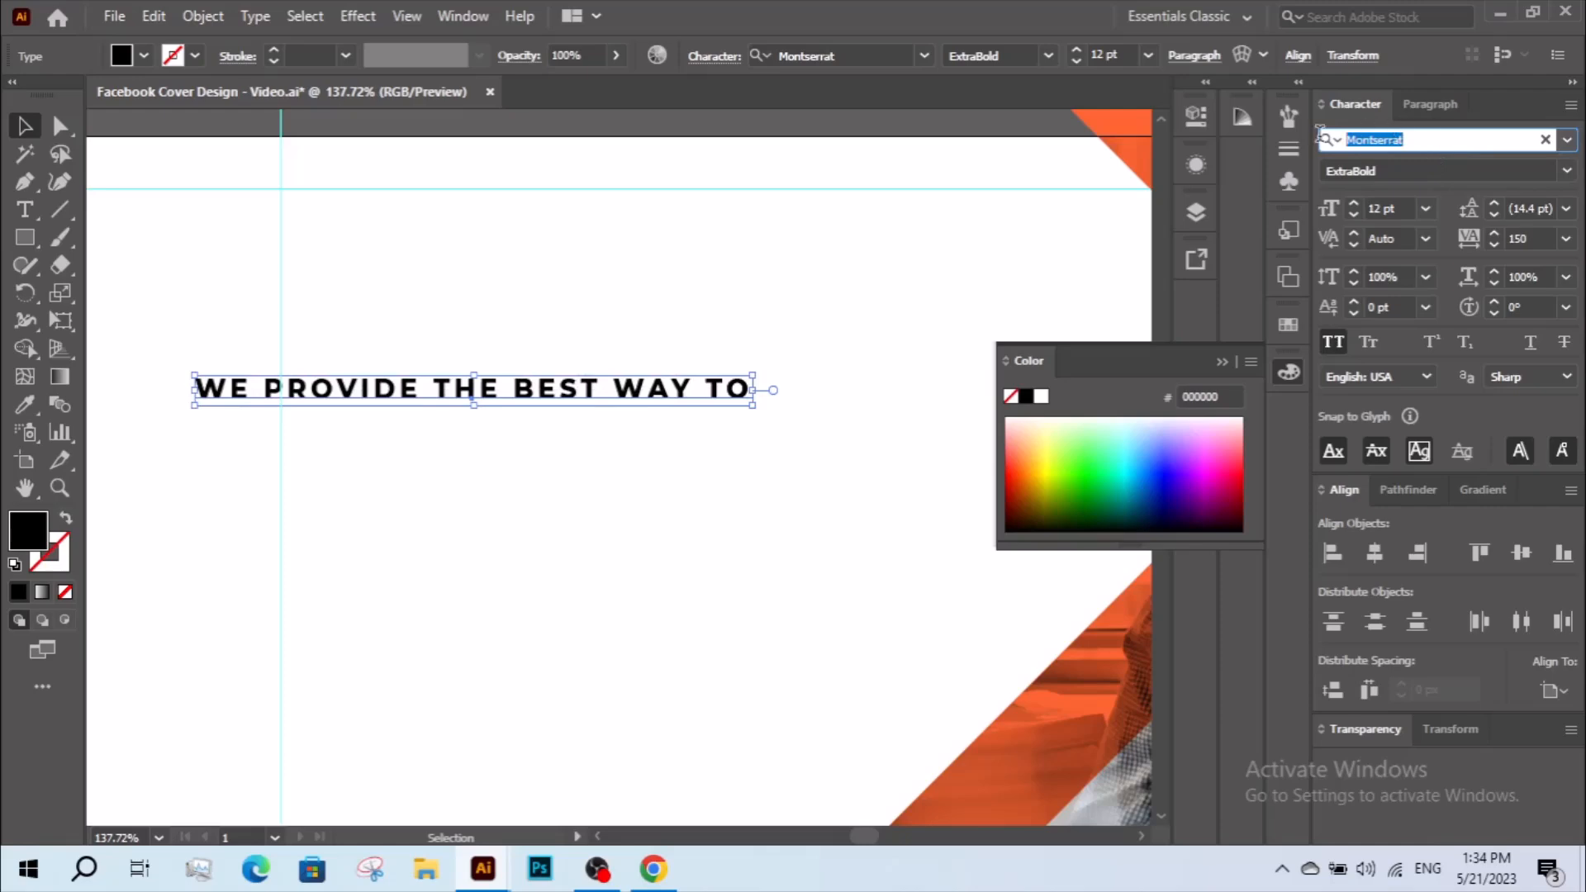
key("s")
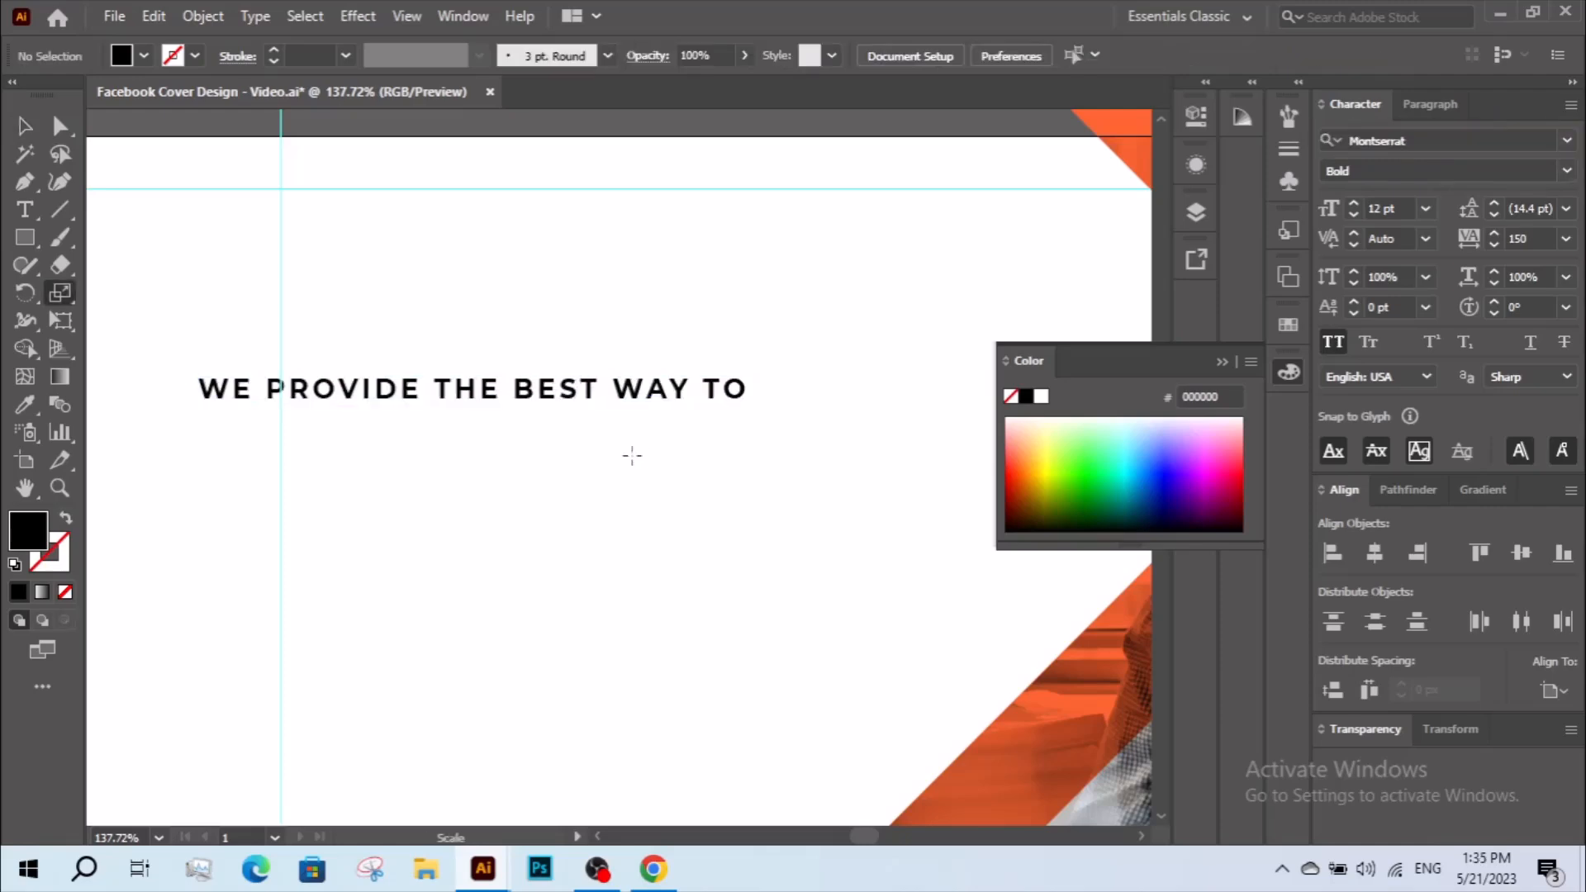
key("x")
Move the text line about 60 px right so it sits inside the left safe-area guide.
key("z")
left_click(640, 488, "alt")
left_click_drag(648, 489, 664, 412)
key("v")
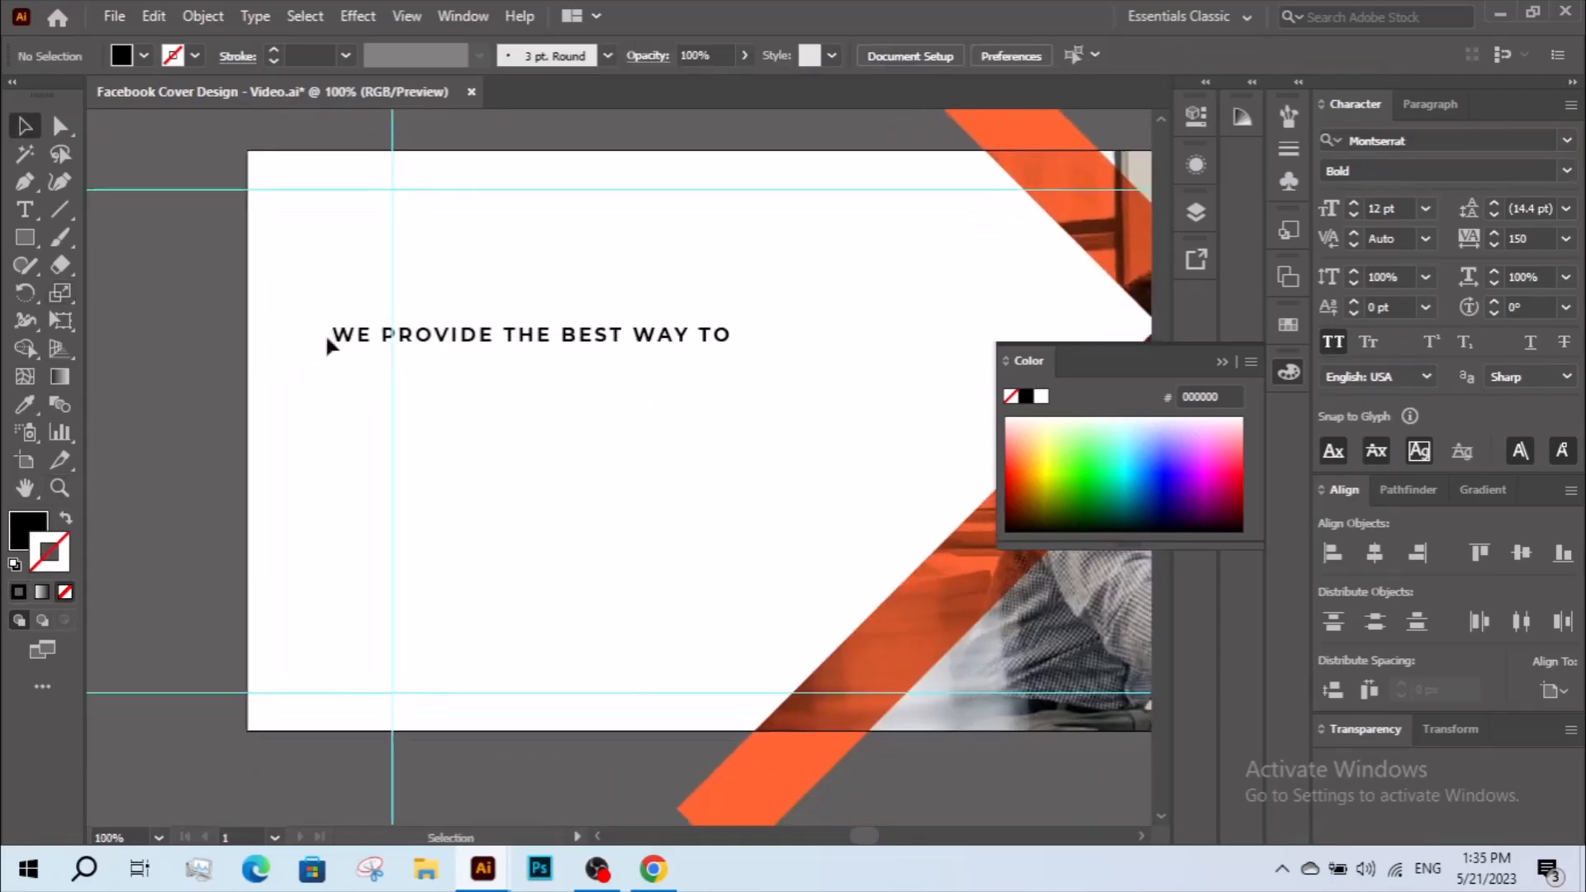
left_click(464, 338)
left_click_drag(565, 338, 563, 339)
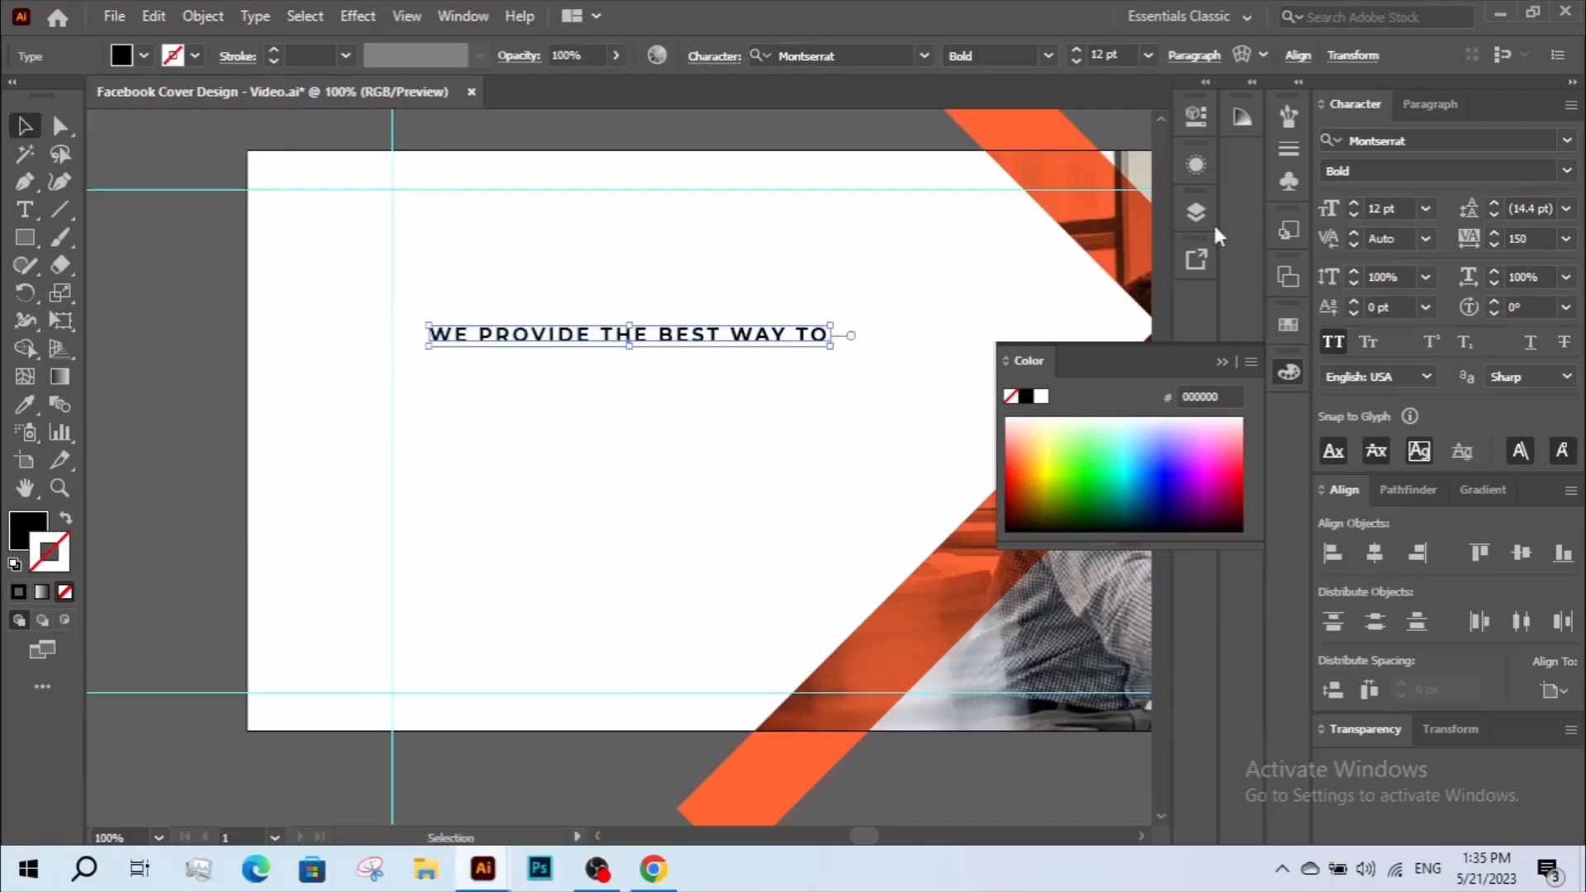
Set the text line's tracking to 0 and shift it about 13 px to the left.
left_click(1514, 237)
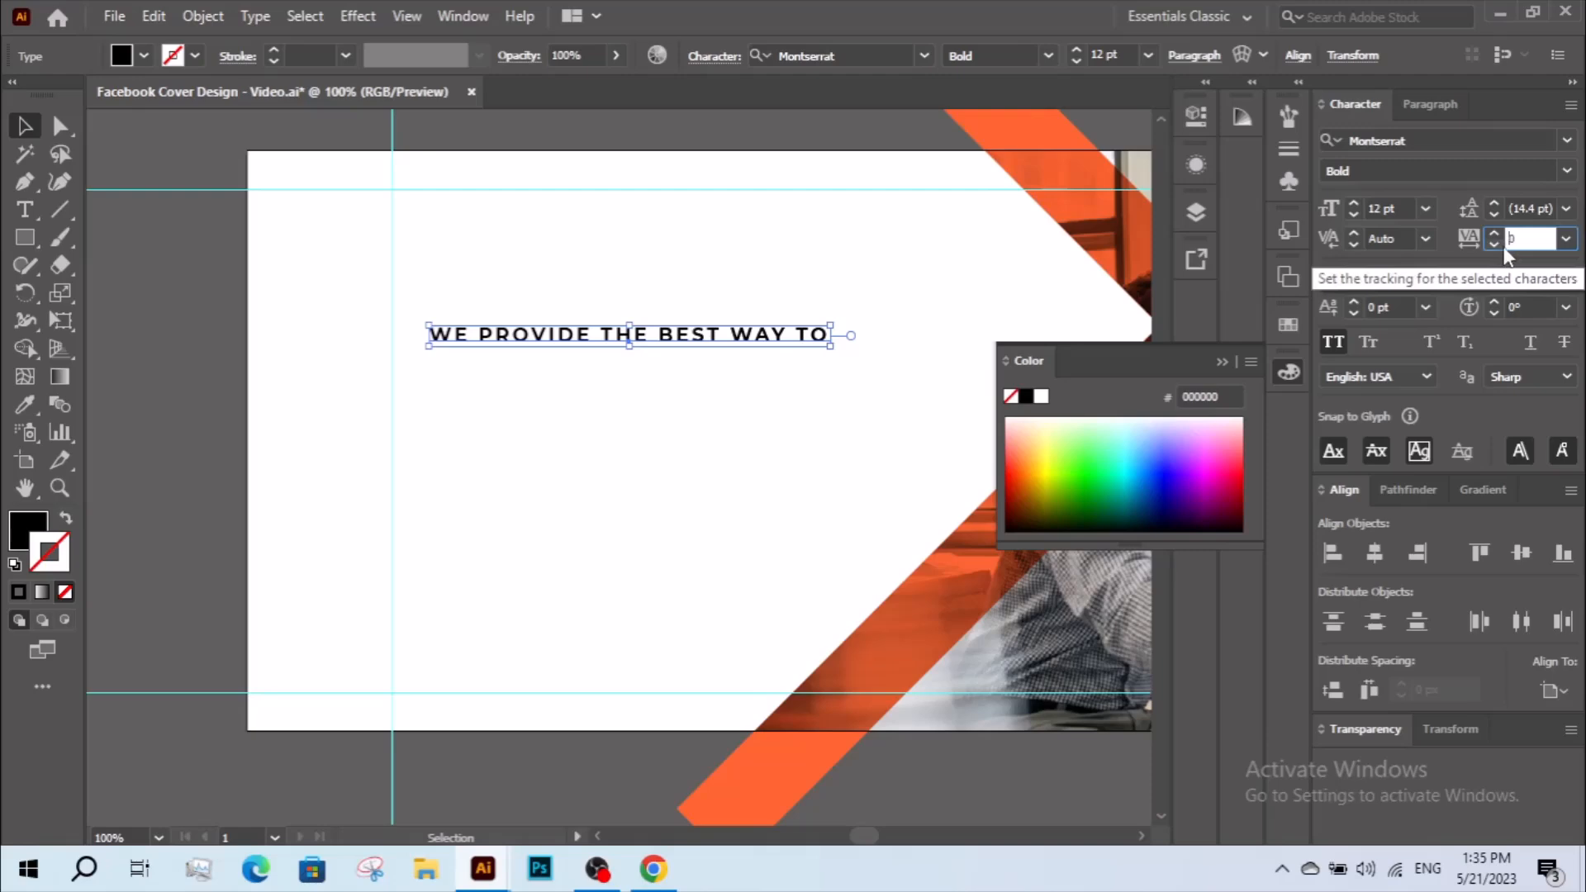
key("Return")
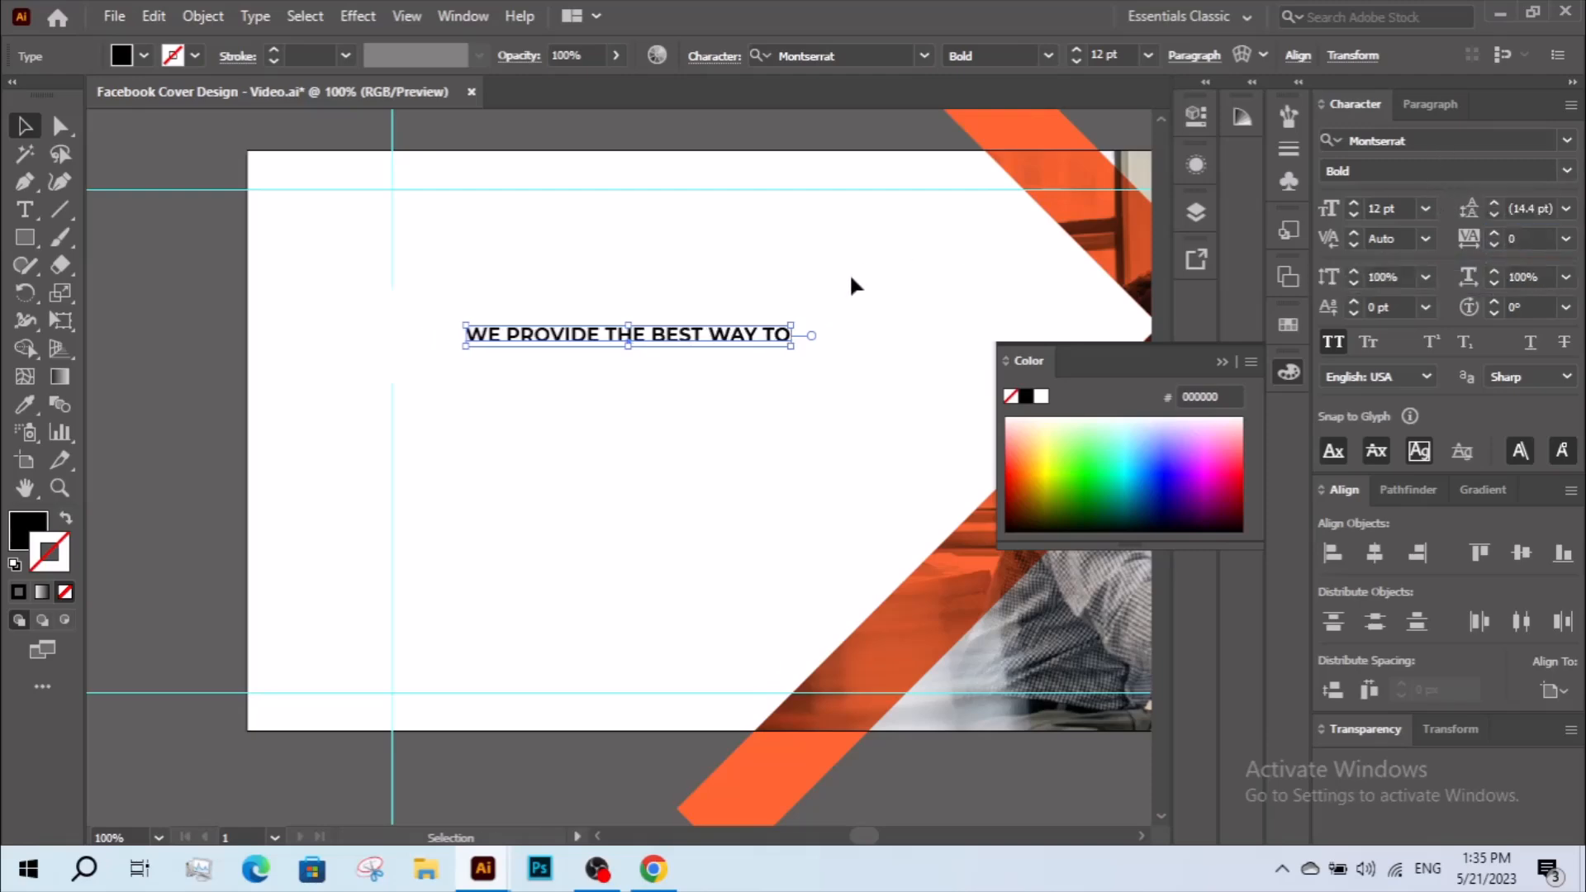
left_click(846, 337)
left_click_drag(701, 337, 679, 338)
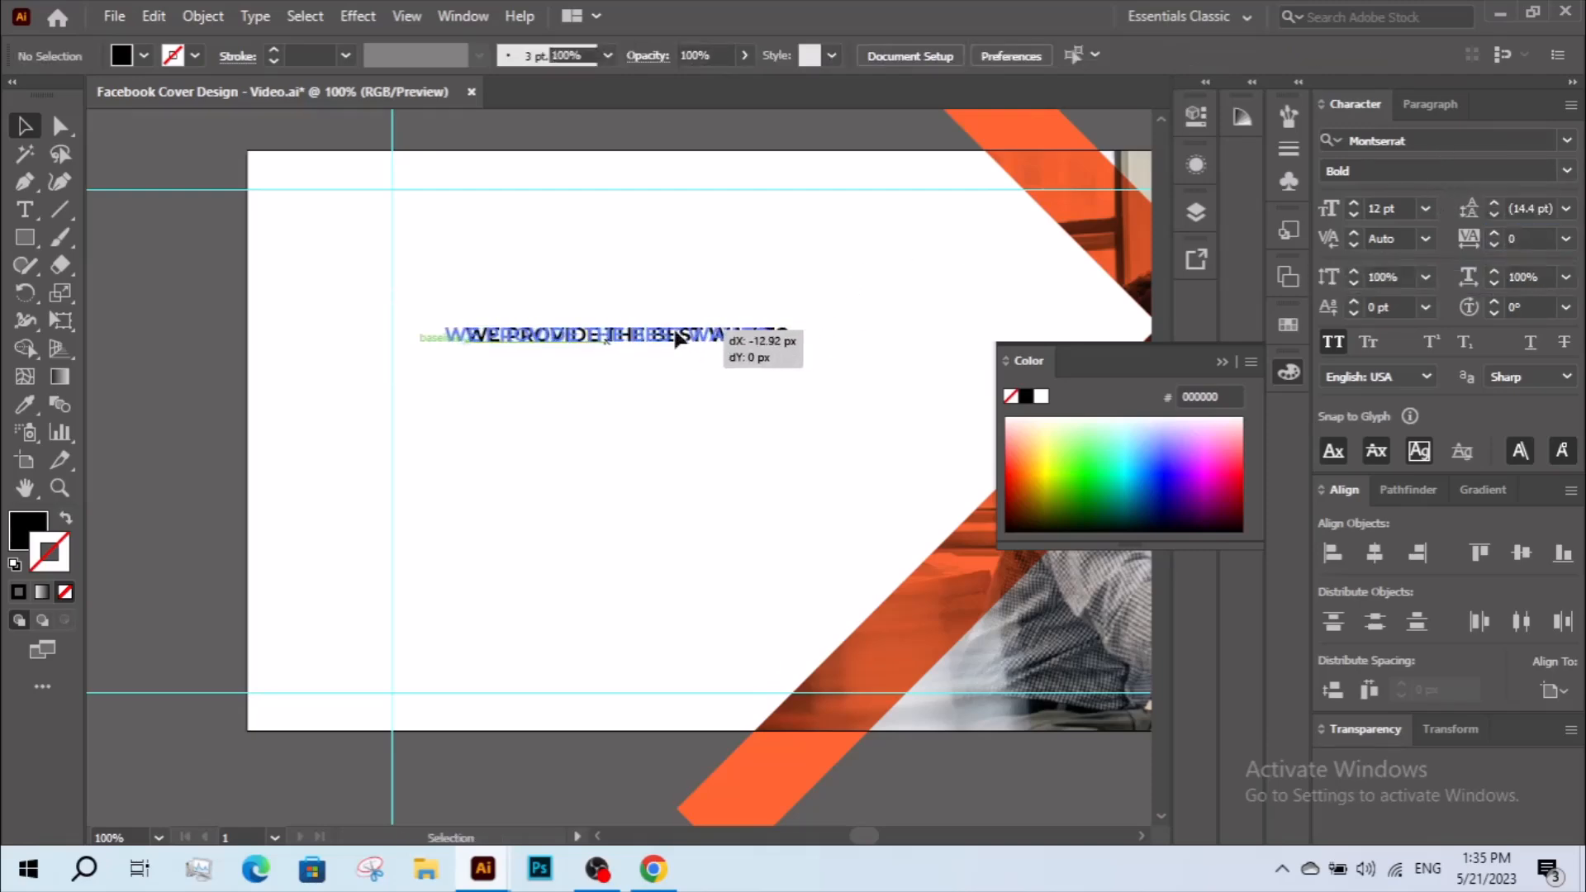
Copy the text line, place the duplicate directly below it and change its wording to "GROW YOUR".
left_click(153, 15)
left_click(192, 127)
left_click(153, 16)
left_click(277, 230)
left_click_drag(542, 345, 526, 373)
triple_click(523, 365)
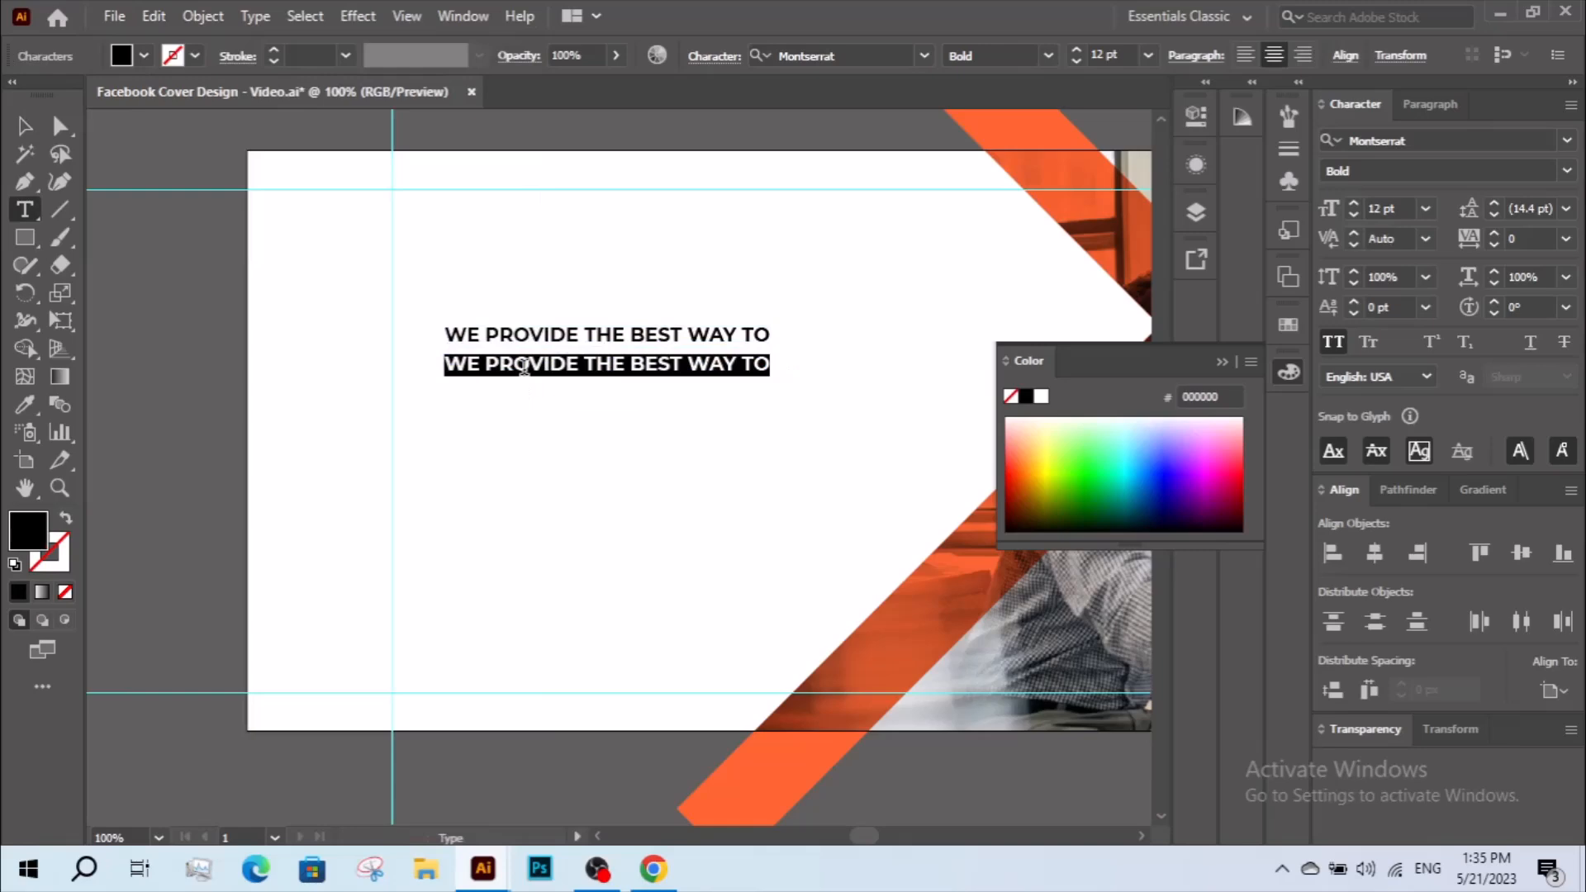
type("G")
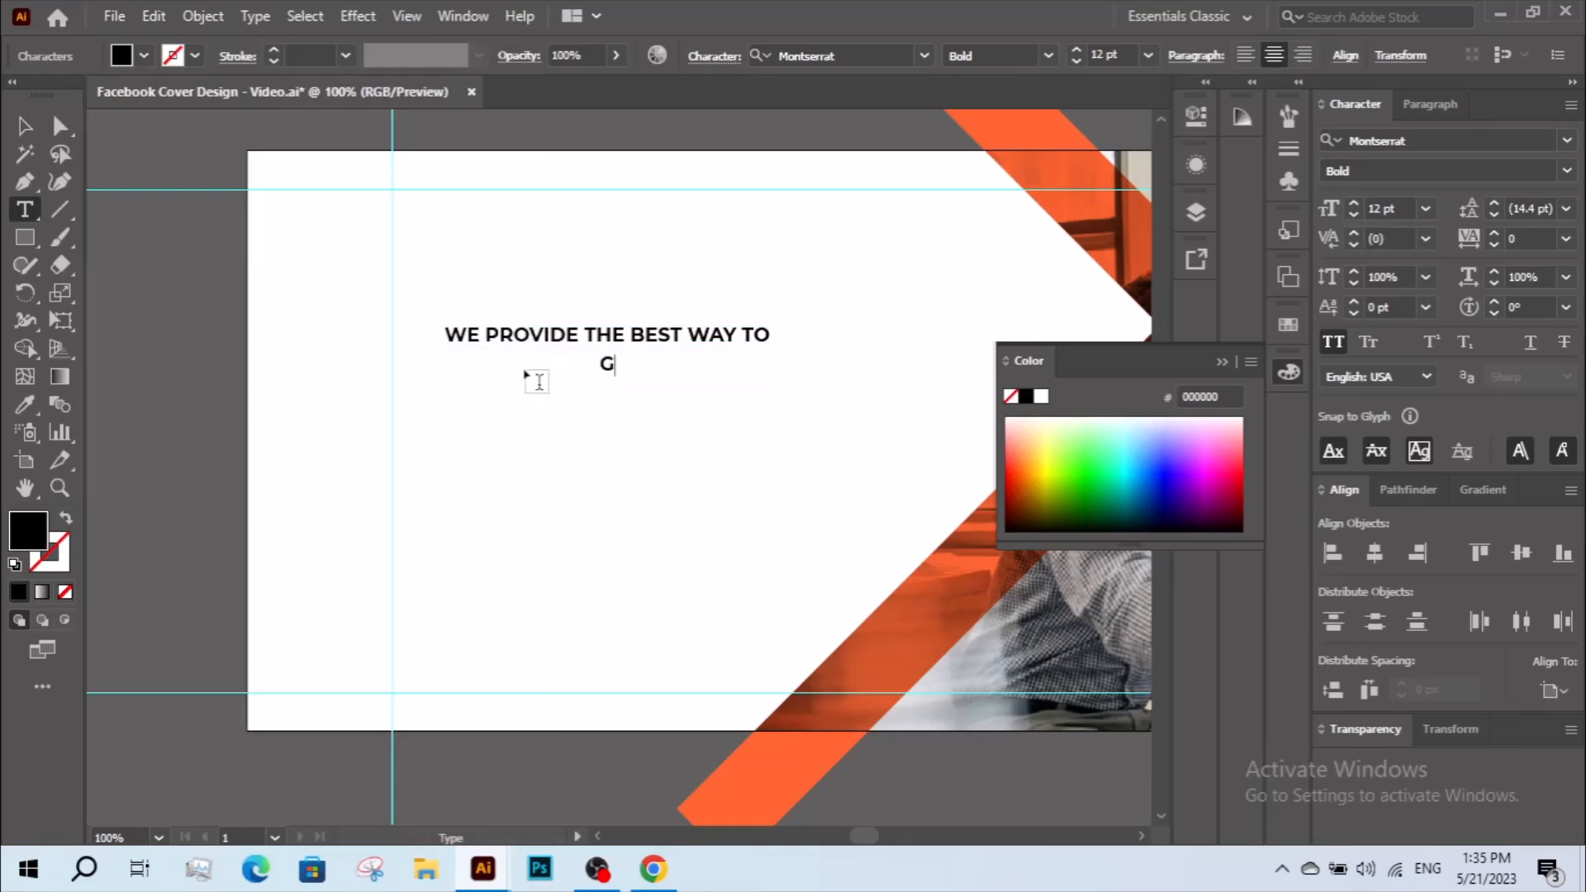
type("ROW")
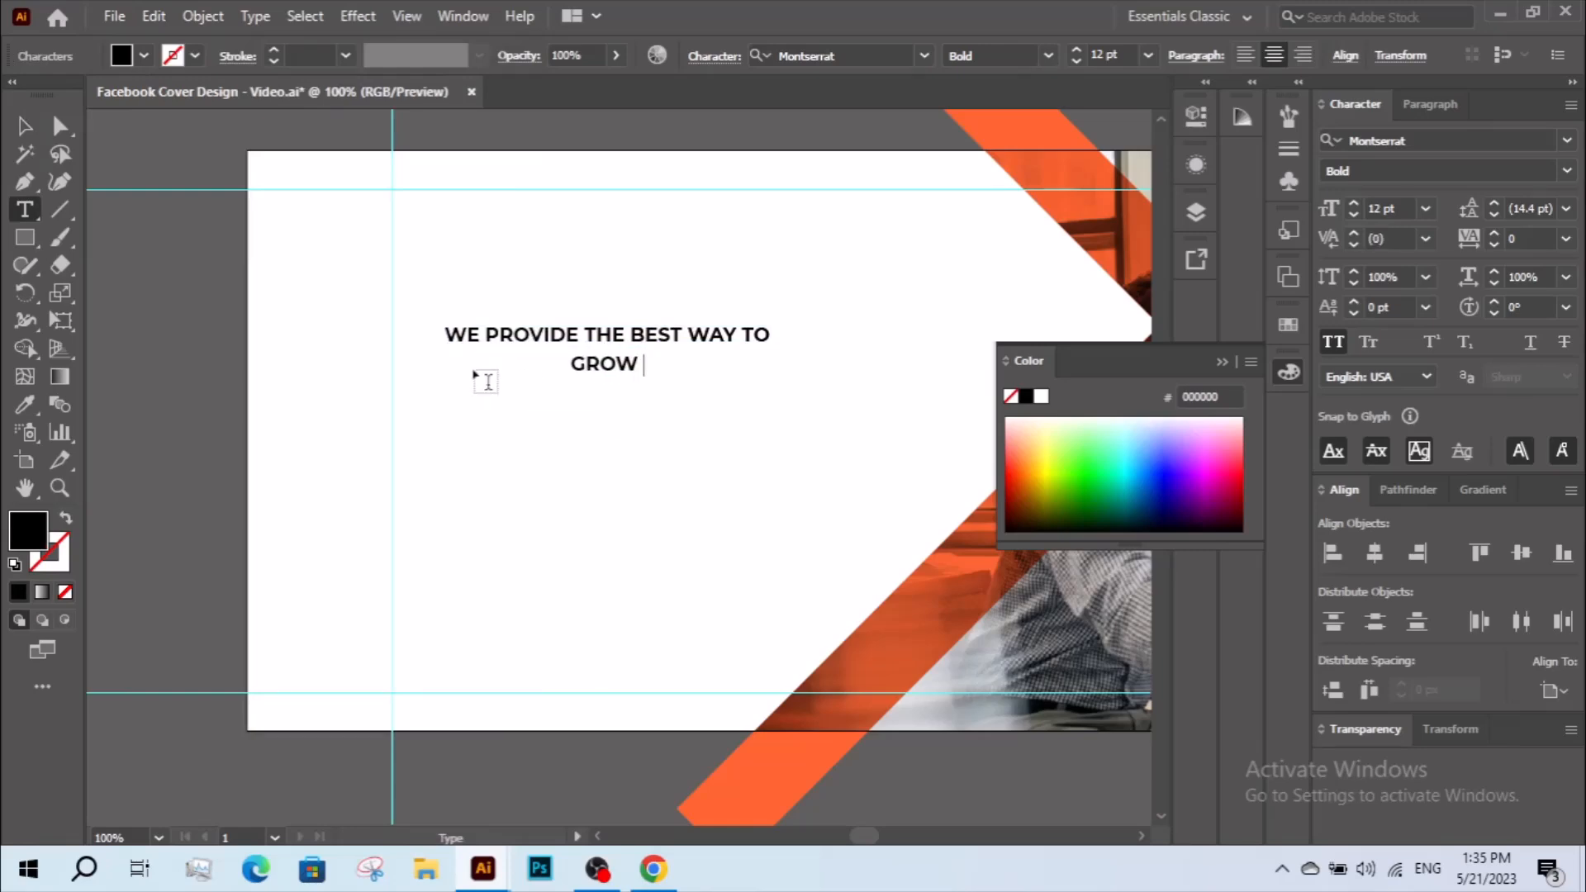
type(" YOUR")
Duplicate the "GROW YOUR" line directly beneath itself and change the copy's wording to "BUSINESS".
left_click(23, 127)
mouse_move(627, 369)
left_mouse_down()
mouse_move(627, 400)
mouse_move(634, 370)
left_mouse_up()
double_click(626, 398)
key("ctrl+a")
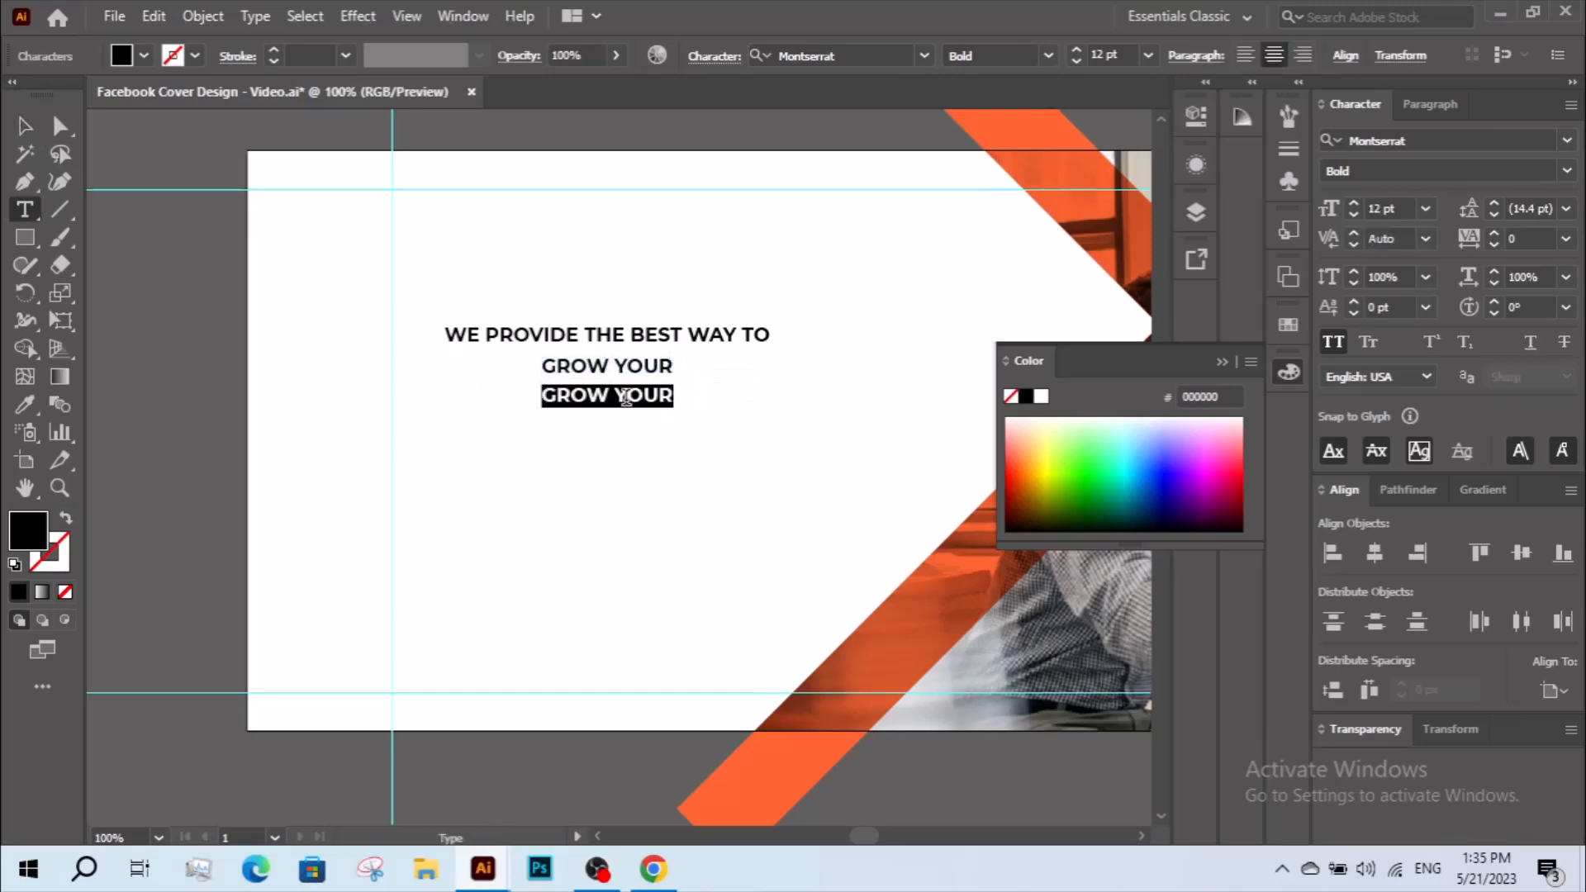
type("BUSINESS")
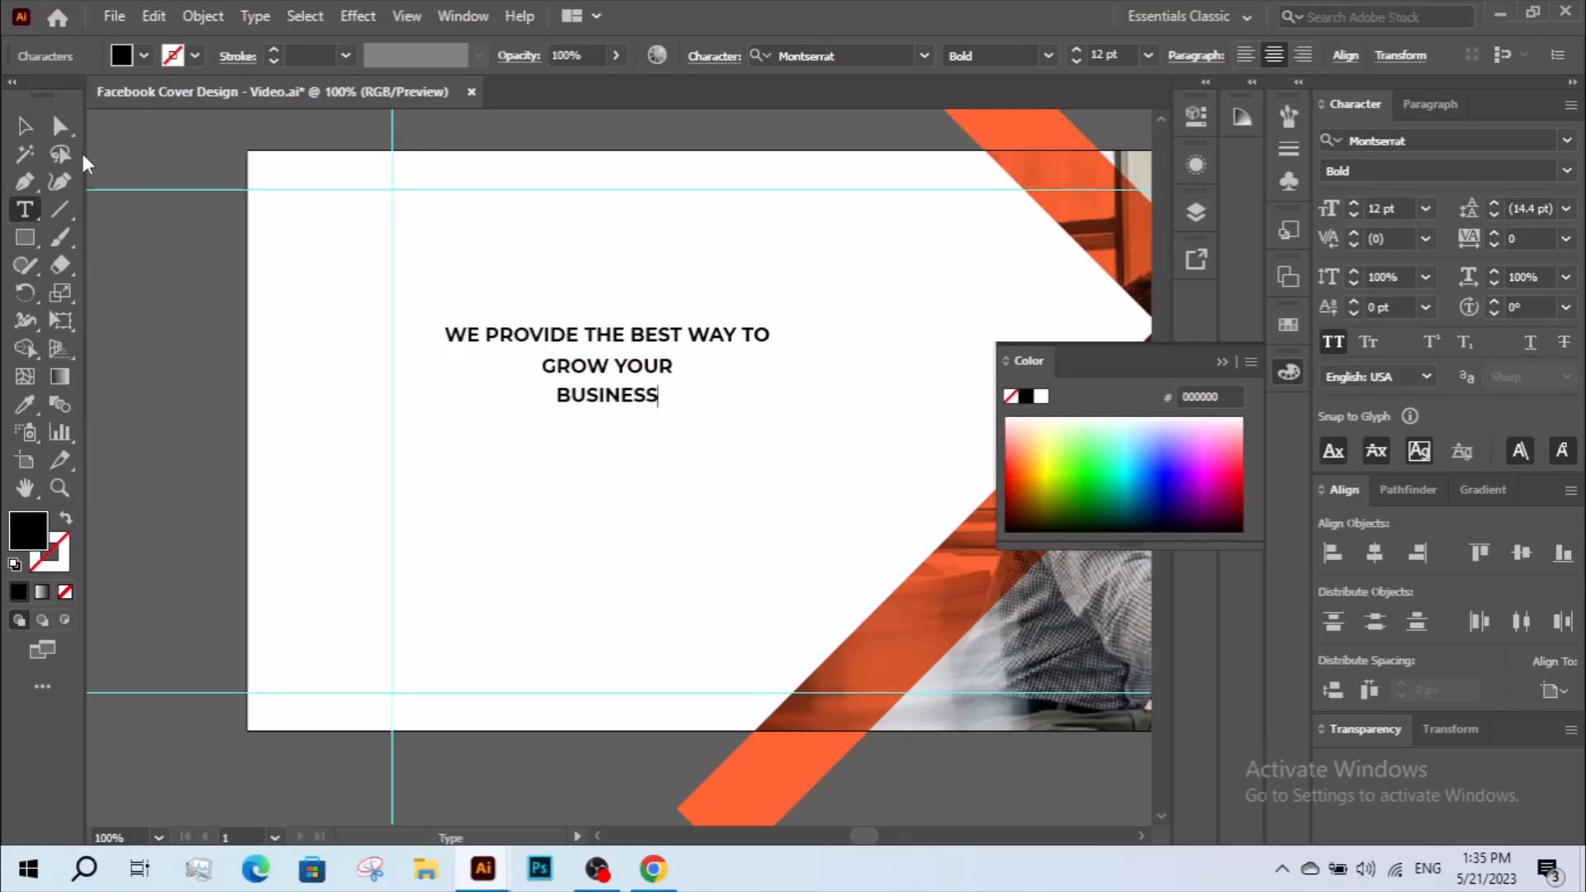
Left-align the three headline lines to one another and move them left toward the safe-area guide.
left_click(27, 129)
left_click(570, 472)
left_click(568, 395)
left_click(603, 367, "shift")
key("ctrl+alt+t")
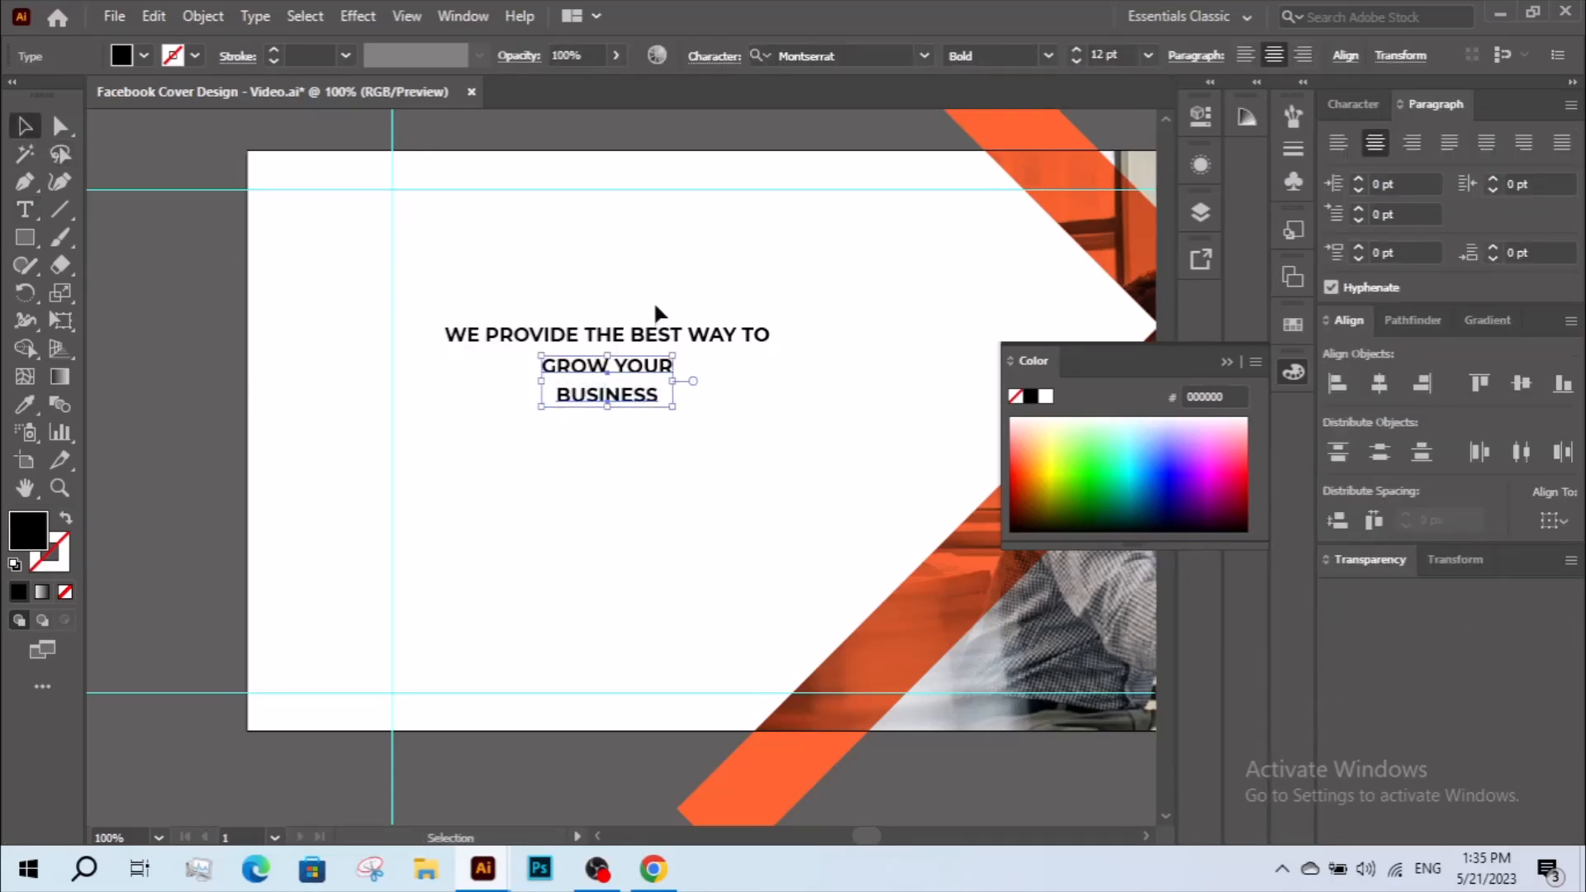
left_click(655, 306)
left_click(619, 389)
left_click_drag(686, 301, 541, 430)
left_click(1339, 140)
left_click_drag(658, 334, 469, 337)
left_click(413, 311)
Move the "BUSINESS" line straight up about 4.65 px, closer to "GROW YOUR".
key("z")
left_click_drag(379, 269, 754, 532)
key("v")
left_click(369, 318)
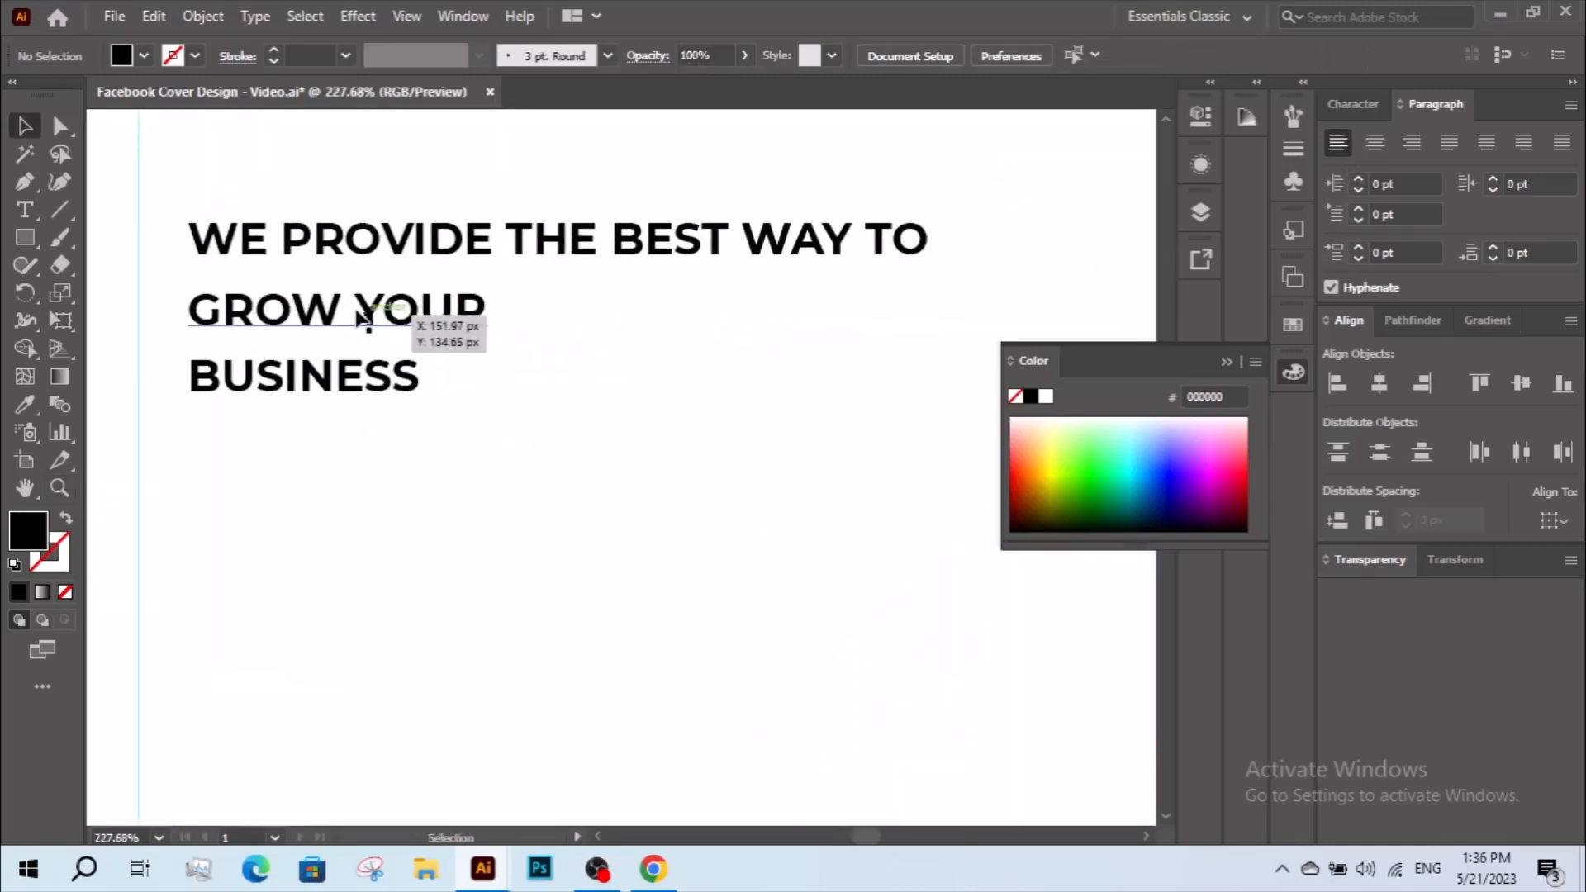
left_click_drag(399, 380, 401, 364)
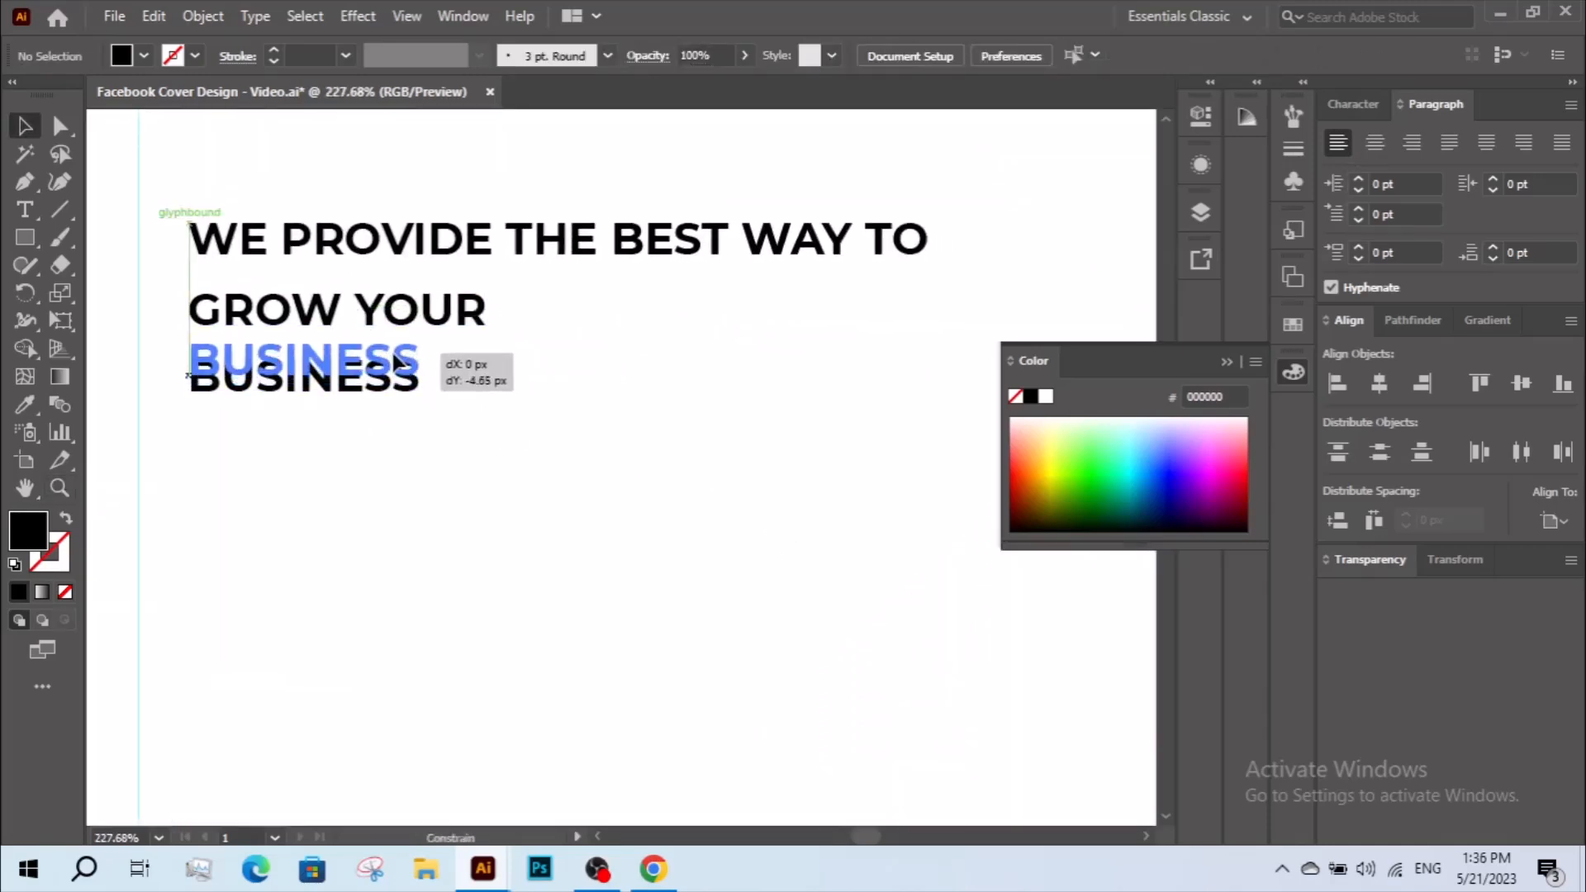
left_click(446, 340)
Enlarge "GROW YOUR" and "BUSINESS" together to about 35.76 pt and set their font style to Black.
left_click_drag(503, 322, 388, 373)
left_click_drag(486, 335, 1075, 339)
key("z")
left_click(736, 305, "alt")
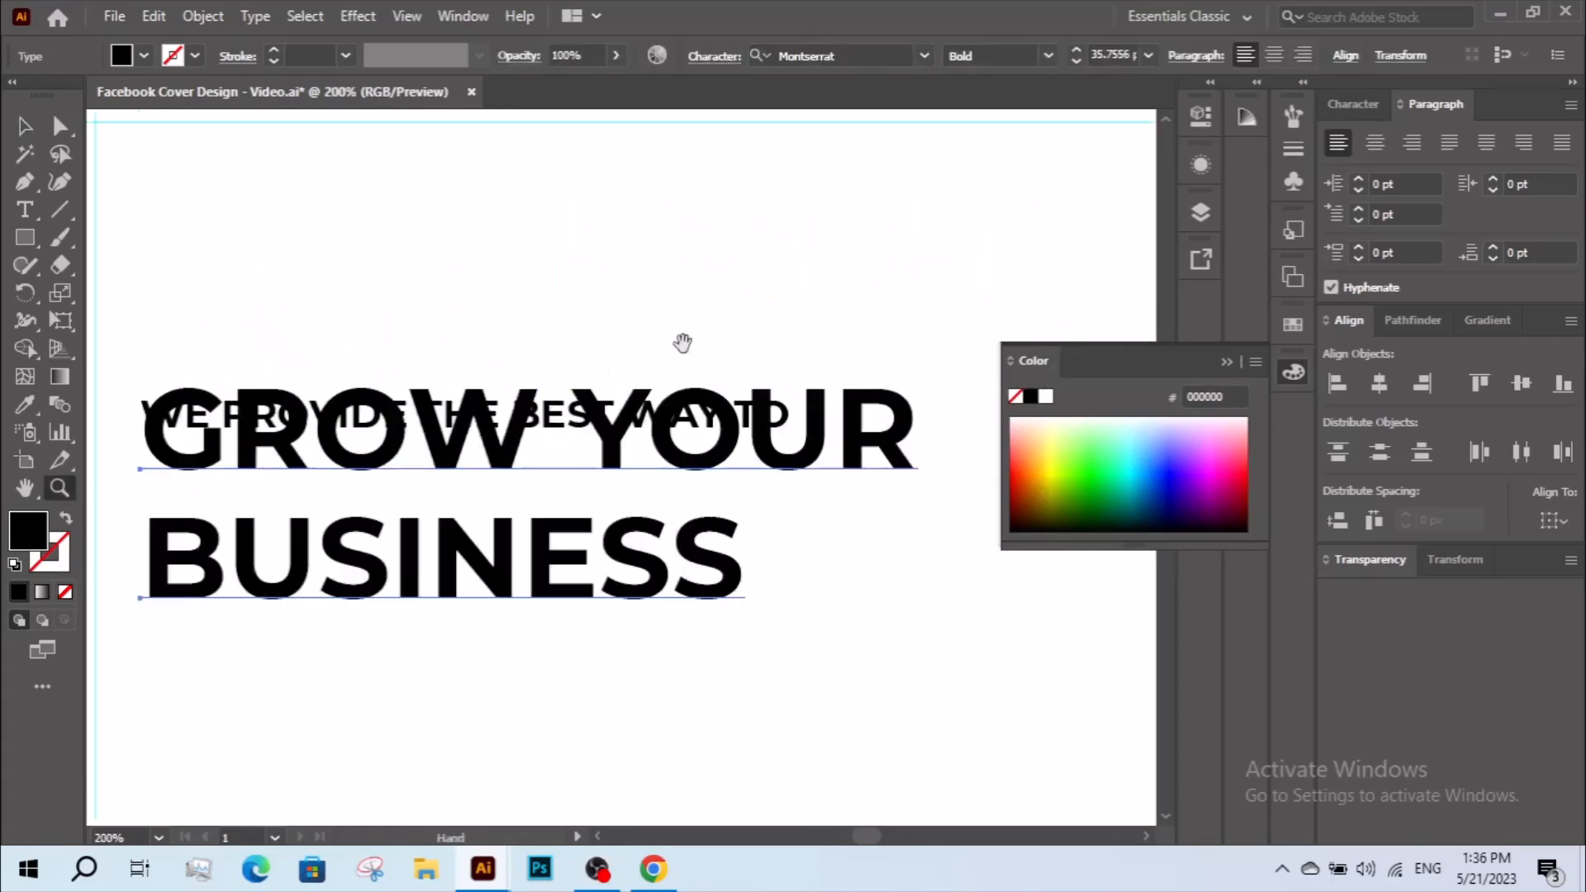
left_click_drag(691, 339, 716, 254)
key("v")
left_click(1369, 105)
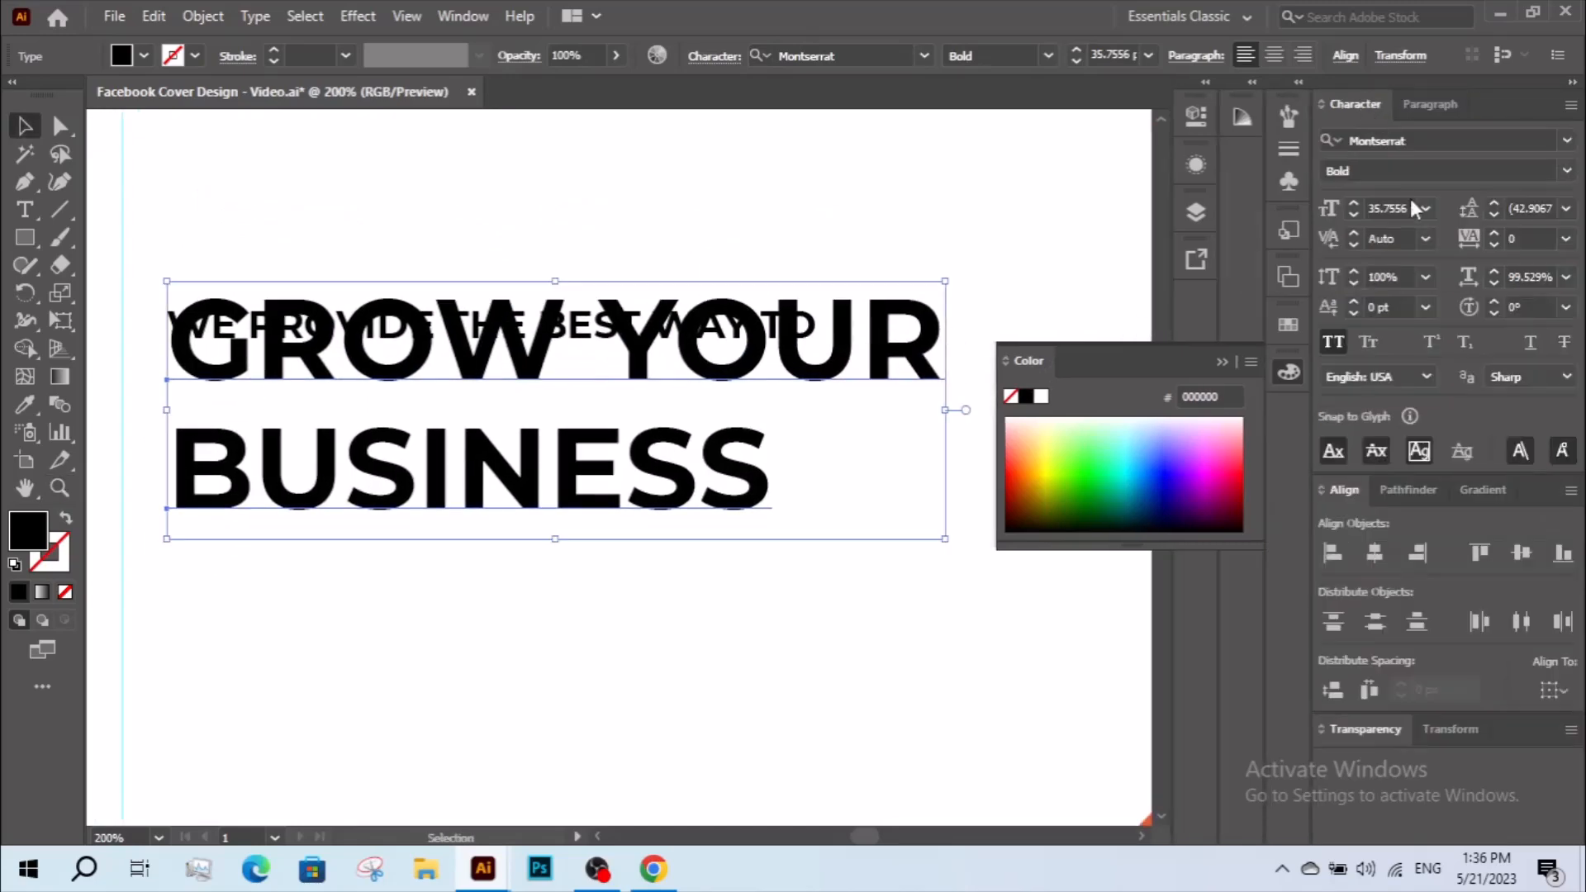
left_click(1566, 170)
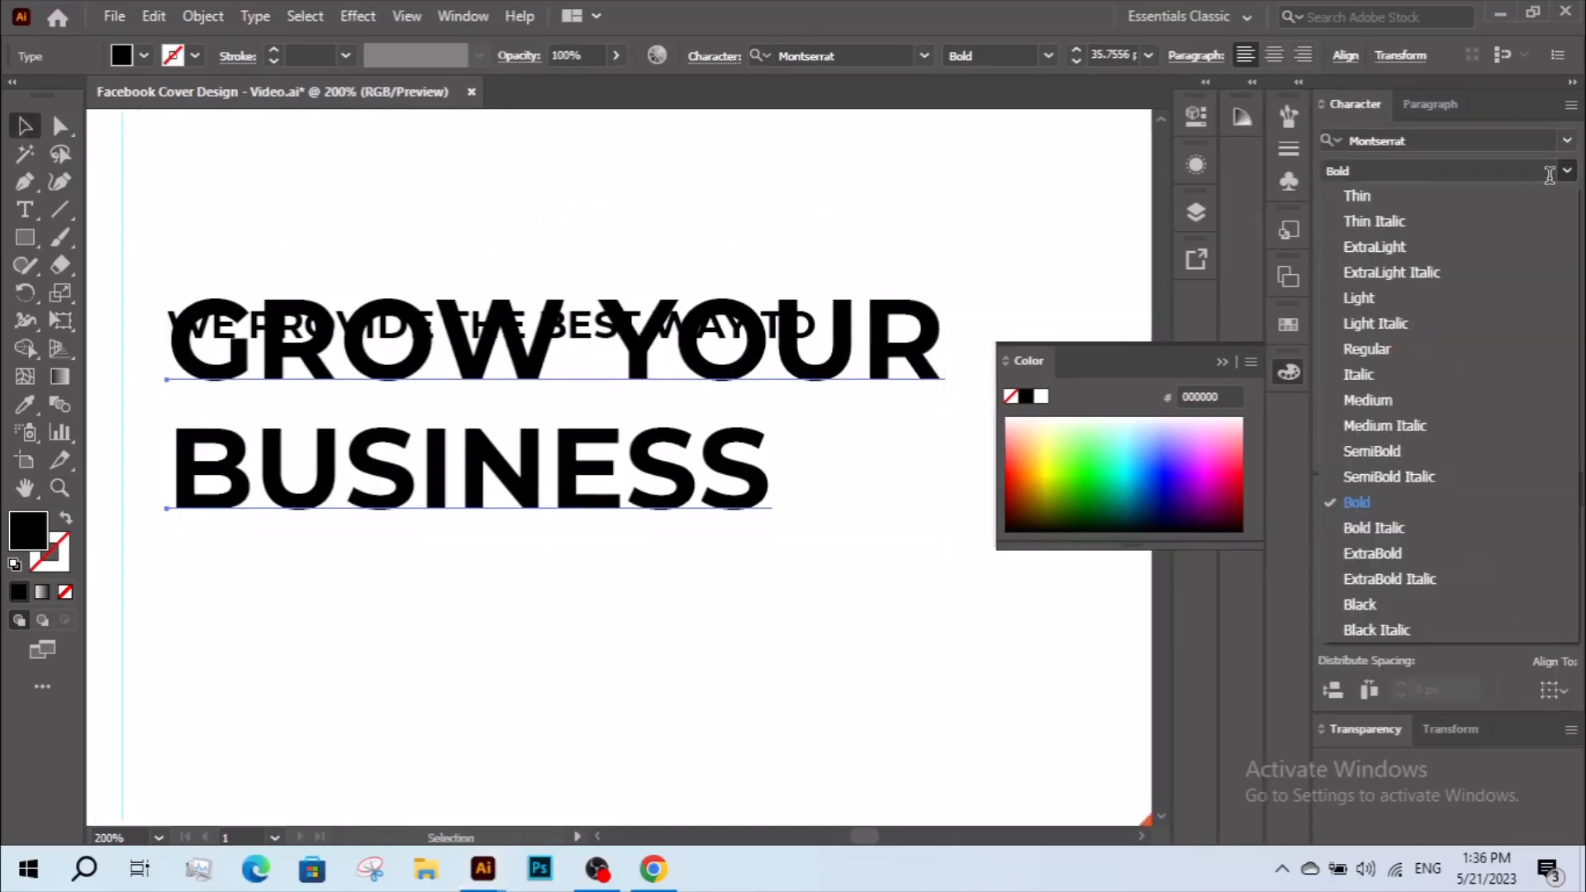
left_click(1410, 603)
left_click(814, 601)
Bring "GROW YOUR" down closer to "BUSINESS", and shift both lines down clear of the small top line.
left_click_drag(746, 334, 749, 359)
left_click(689, 463, "shift")
left_click_drag(690, 462, 691, 514)
left_click(662, 610)
Nudge the "WE PROVIDE THE BEST WAY TO" line down in small steps so it sits just above "GROW YOUR".
key("z")
left_click(605, 450)
left_click_drag(607, 438, 561, 251)
left_click(648, 378, "alt")
left_click(644, 382, "alt")
left_click(570, 350, "alt")
left_click_drag(575, 402, 540, 348)
key("v")
left_click(621, 362)
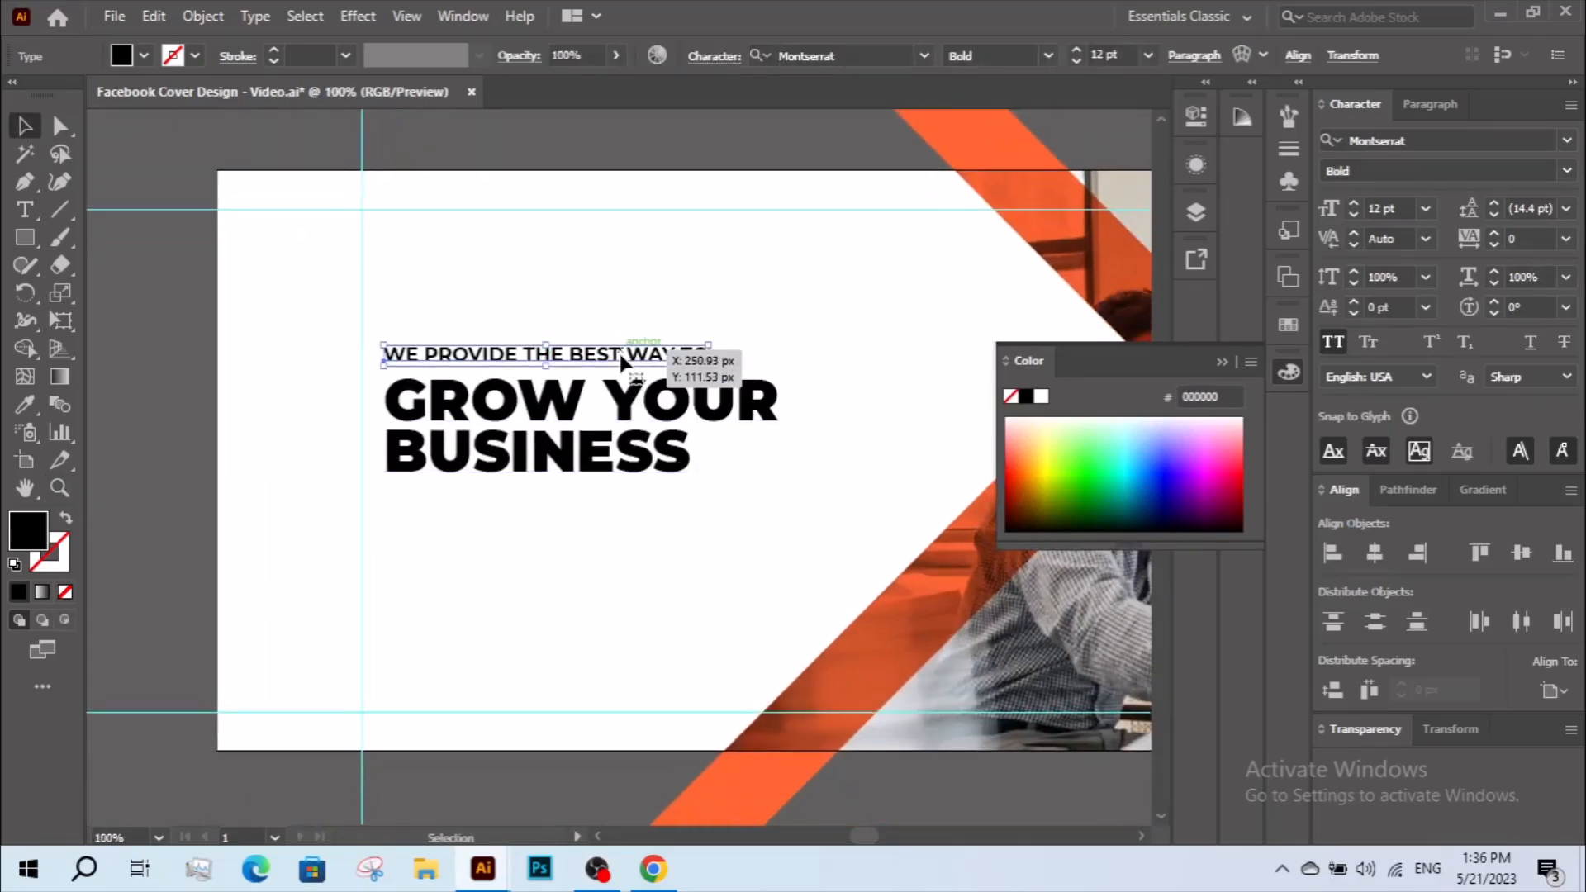
key("Down")
key("Down")
key("Down")
key("Down")
key("Down")
key("Down")
key("Down")
key("Down")
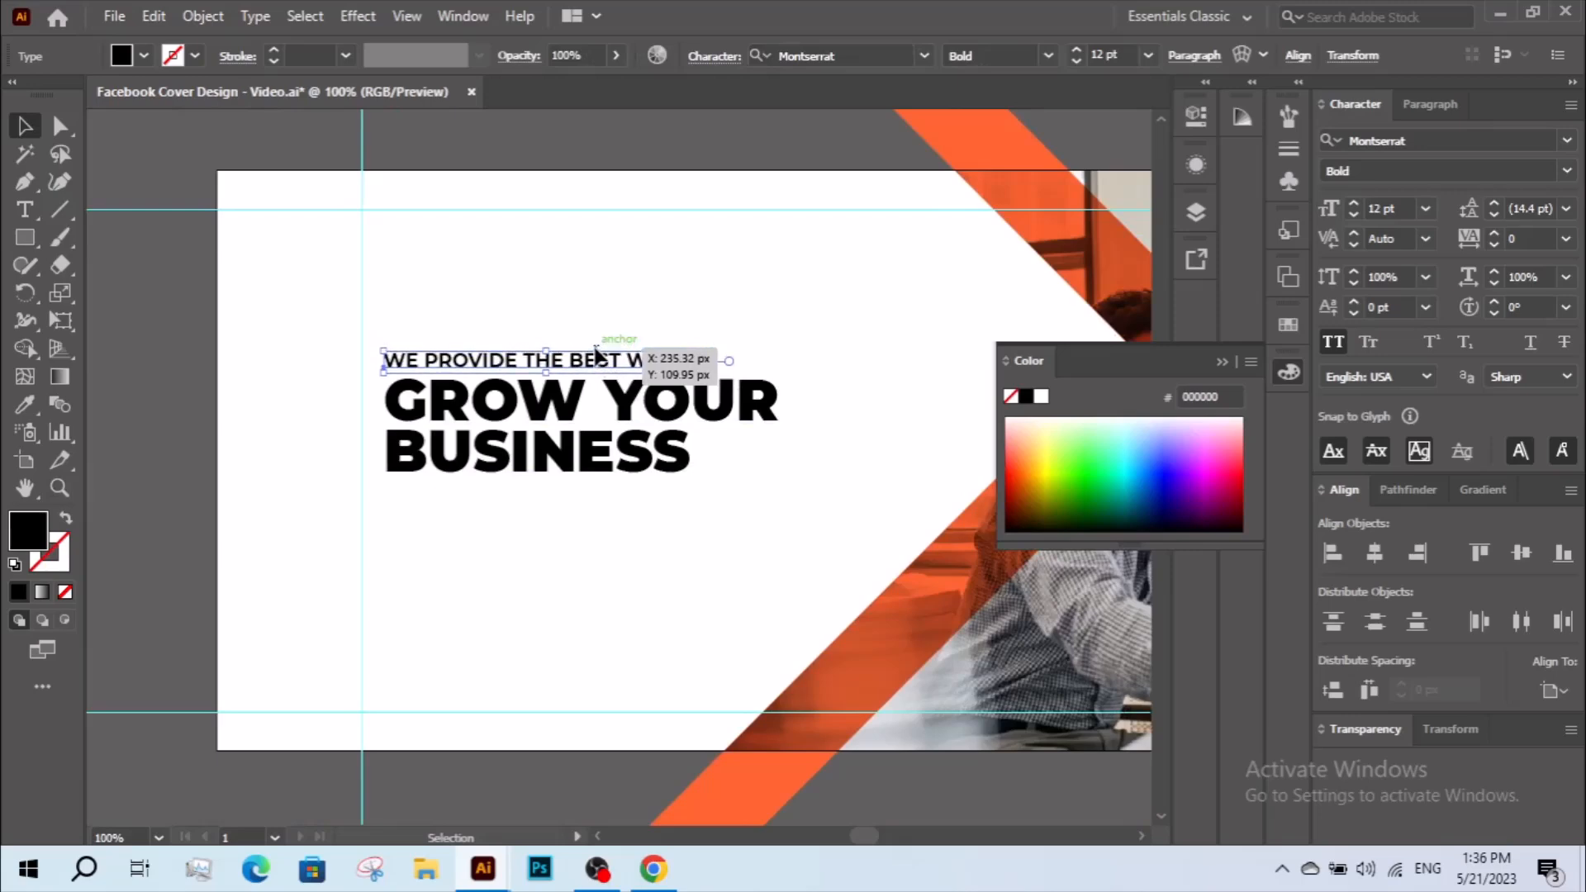
key("Down")
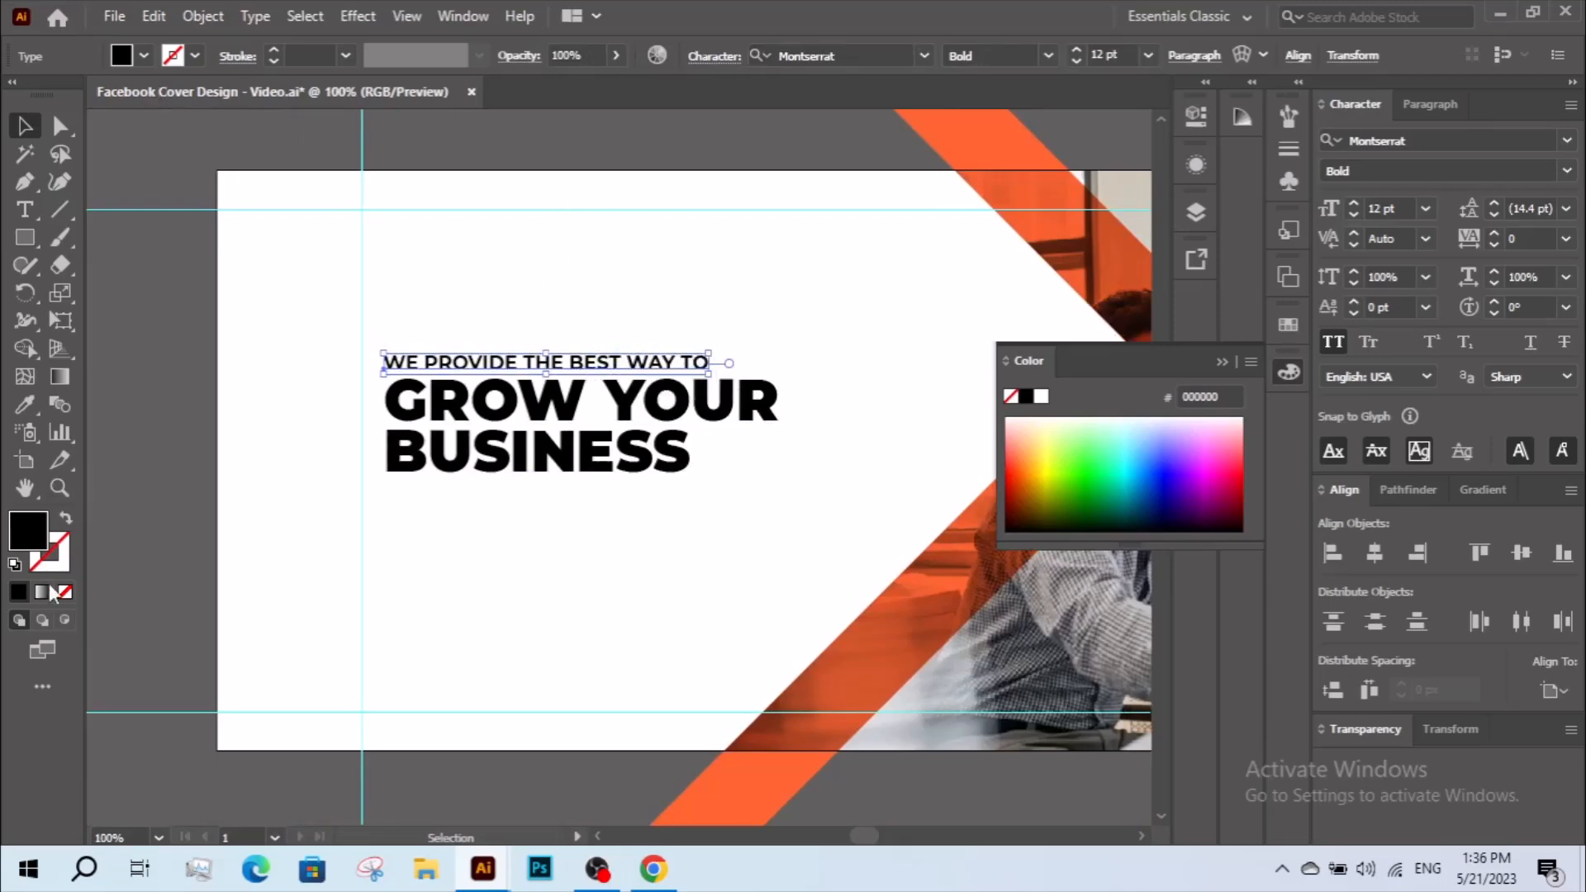
Fill the "WE PROVIDE THE BEST WAY TO" line with dark grey #474646.
left_click(242, 417)
left_click(437, 364)
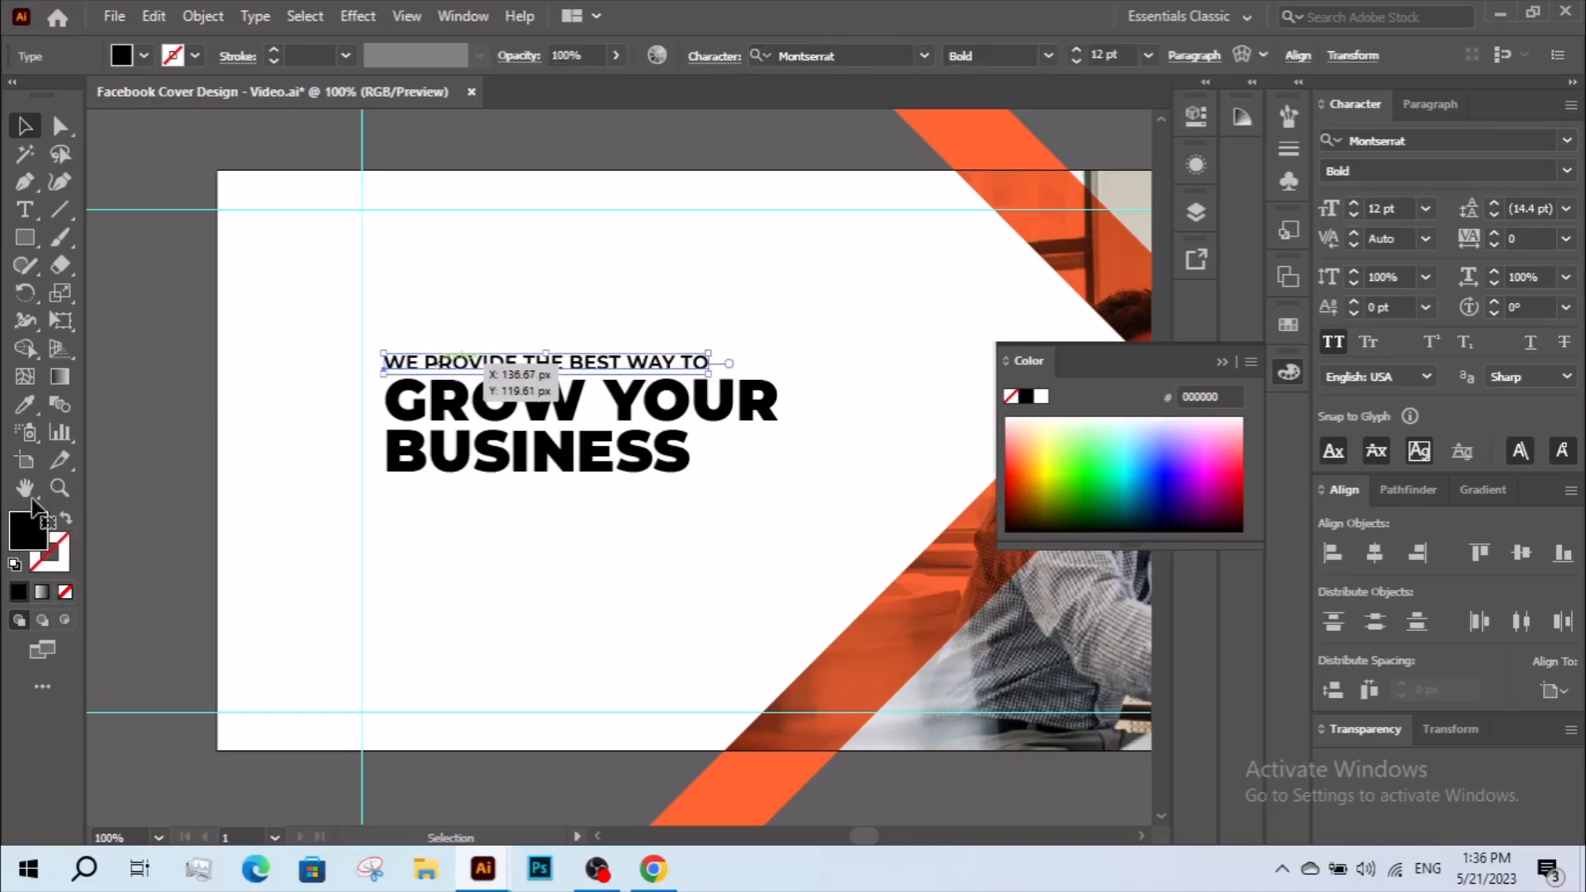
double_click(33, 532)
mouse_move(857, 724)
left_mouse_down()
mouse_move(691, 655)
mouse_move(649, 665)
left_mouse_up()
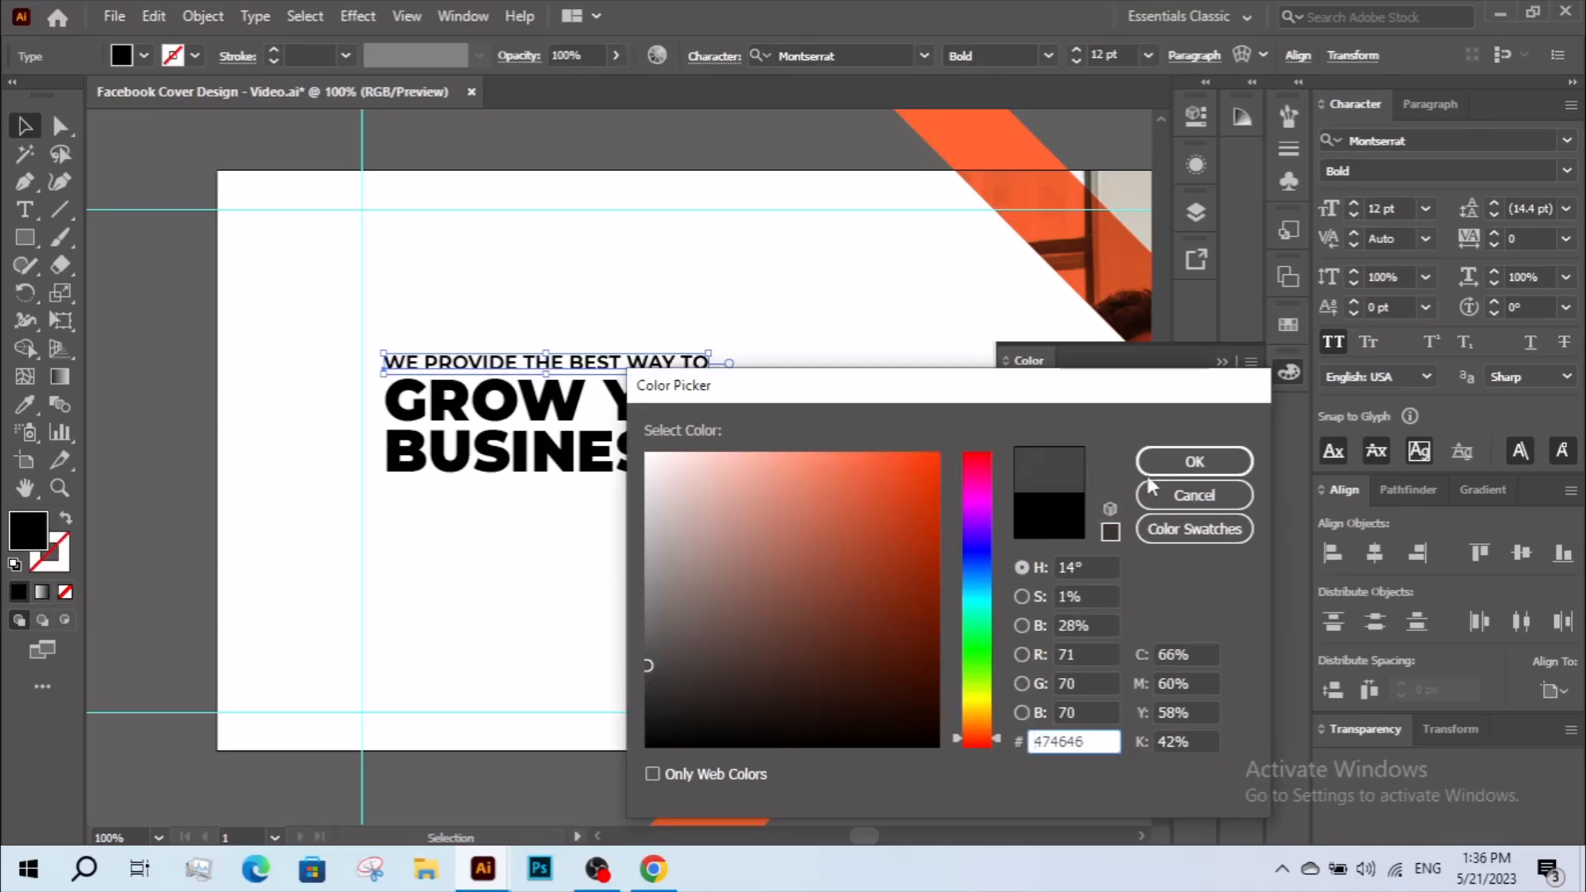
left_click(1166, 465)
left_click(585, 548)
Colour "GROW YOUR" orange by sampling the #FF6633 swatch above the artboard with the Eyedropper.
key("space")
left_click_drag(662, 544, 656, 540)
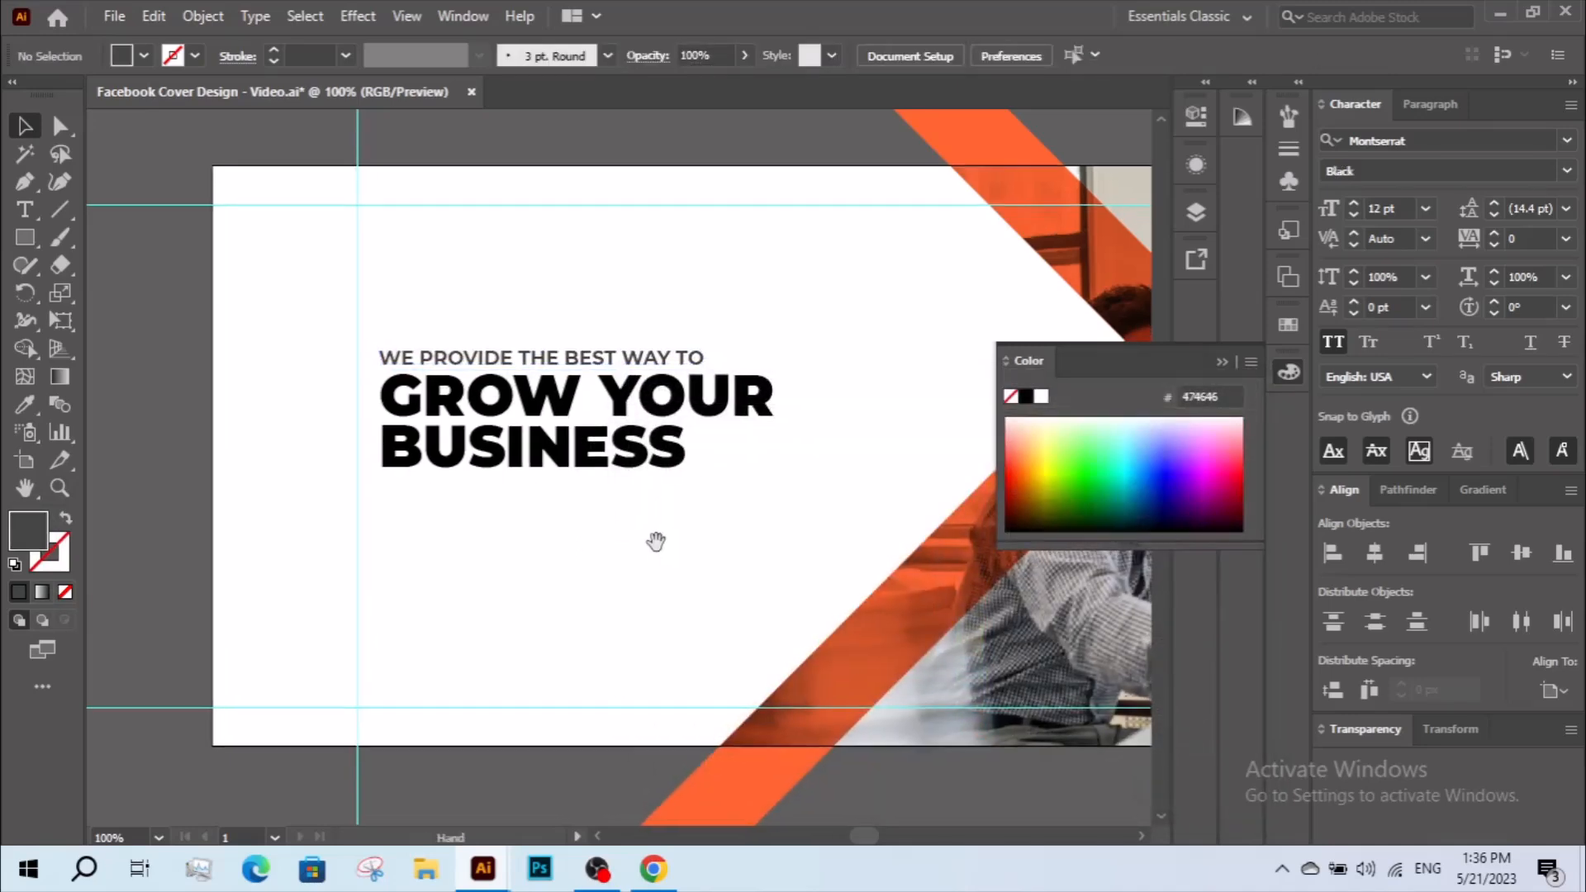
left_click_drag(664, 417, 667, 413)
scroll(636, 545, "up", 5)
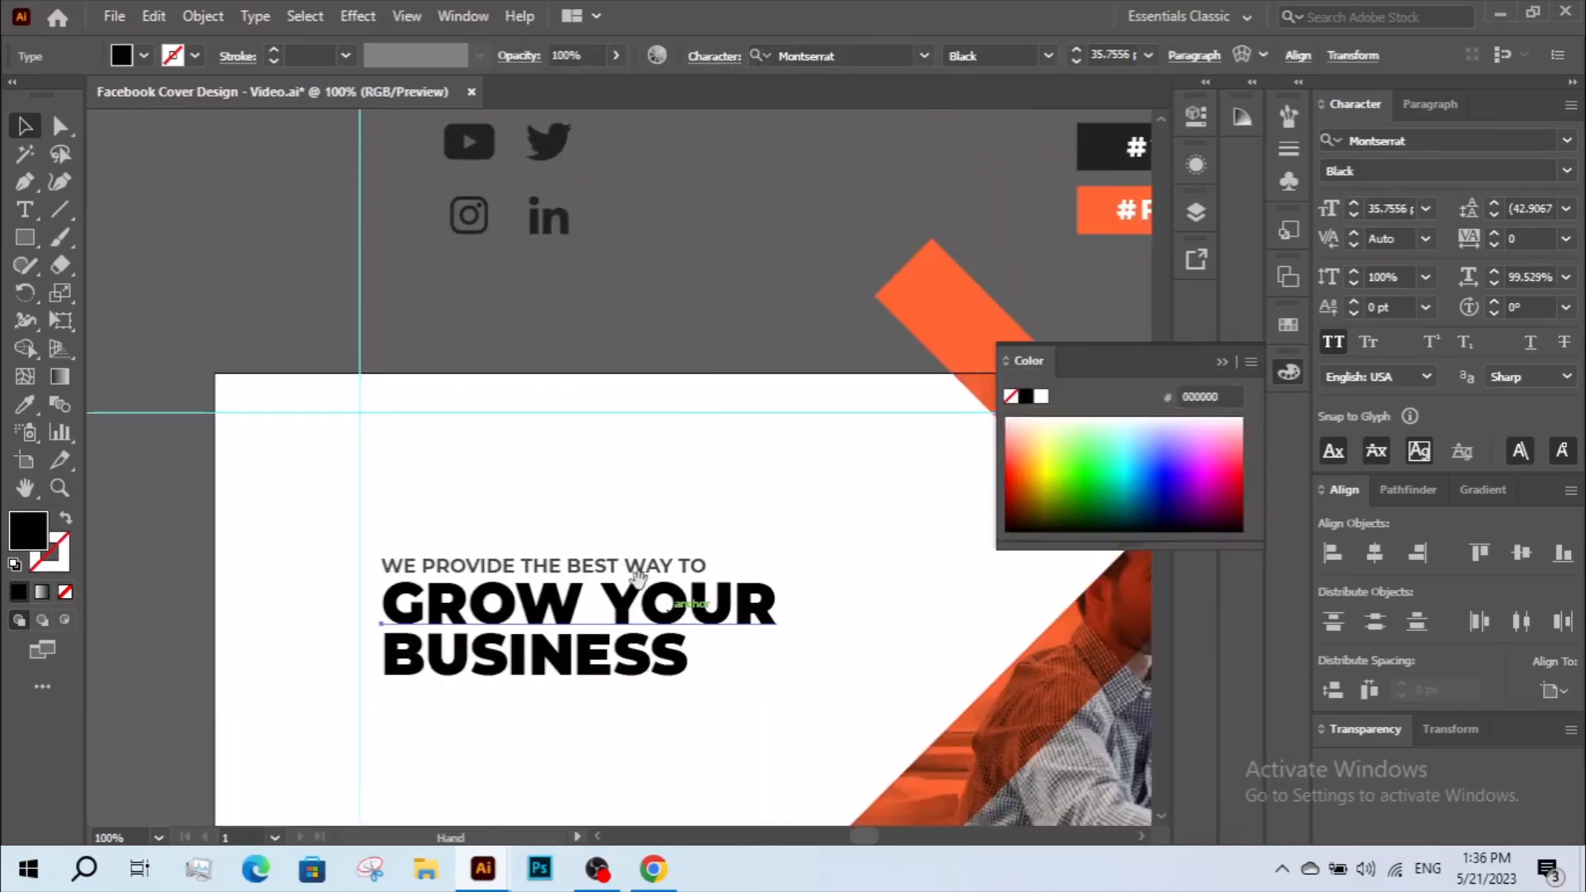
scroll(578, 397, "right", 3)
key("i")
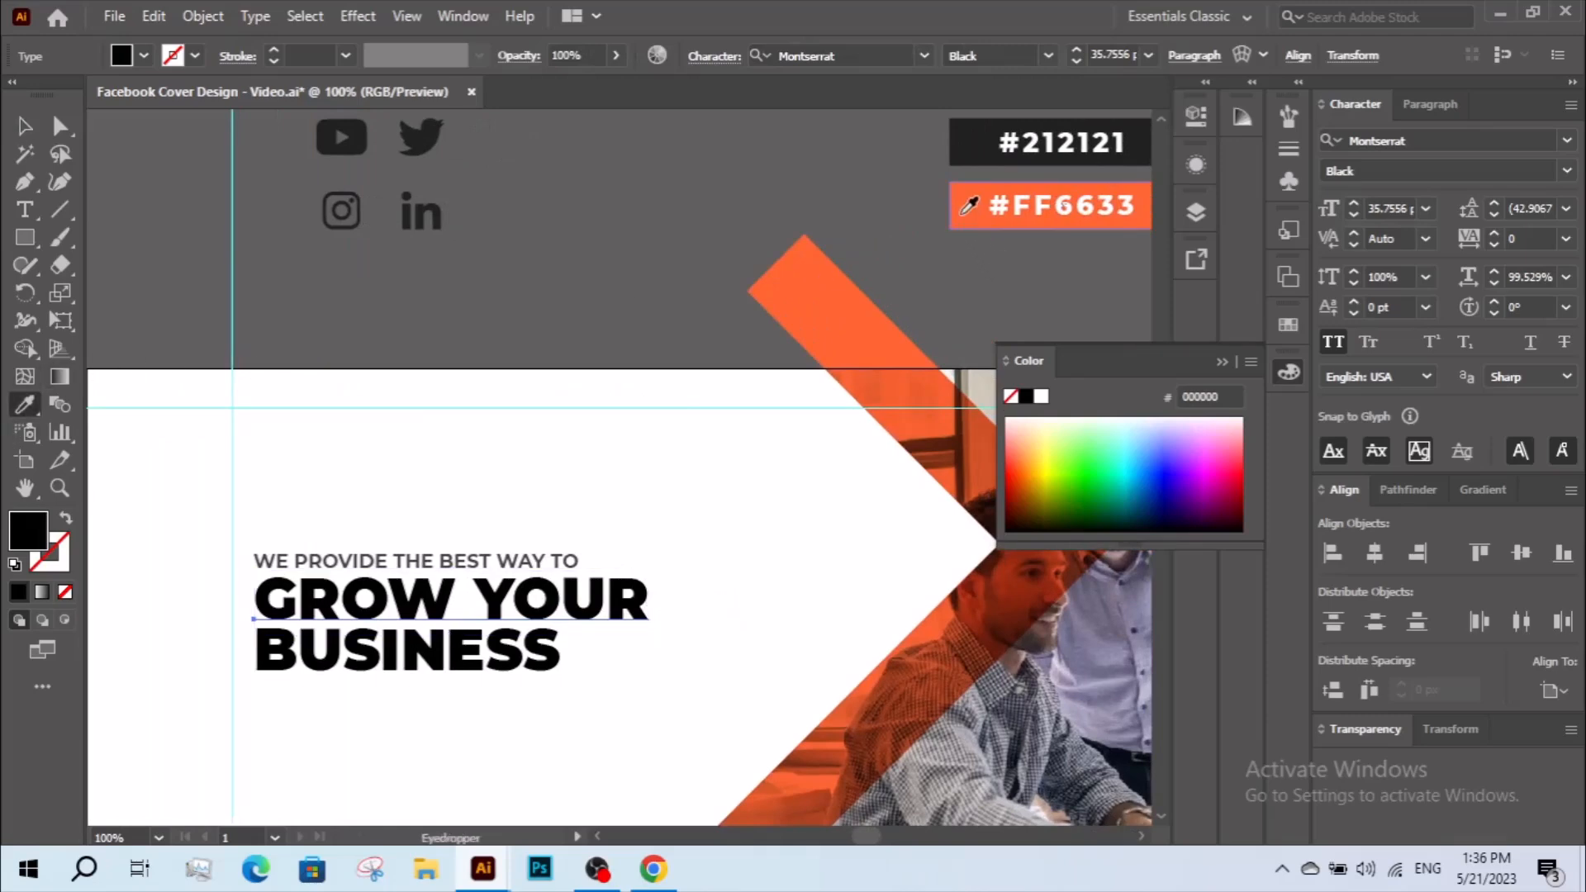
left_click(961, 214)
Colour "BUSINESS" near-black by sampling the #212121 swatch above the artboard.
left_click(439, 652, "ctrl")
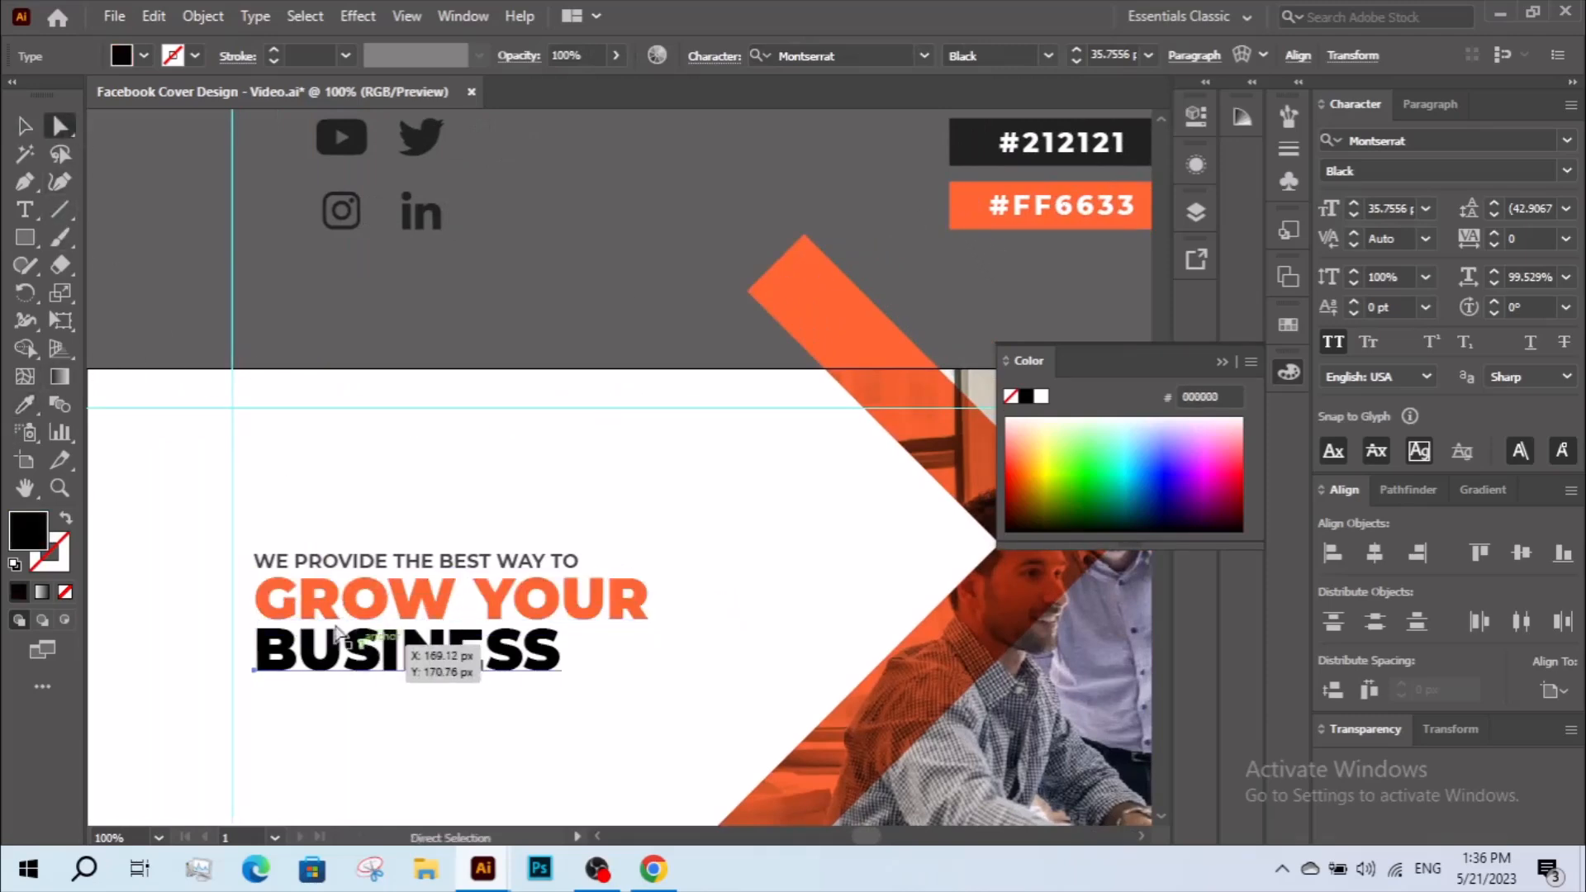
left_click(1074, 136)
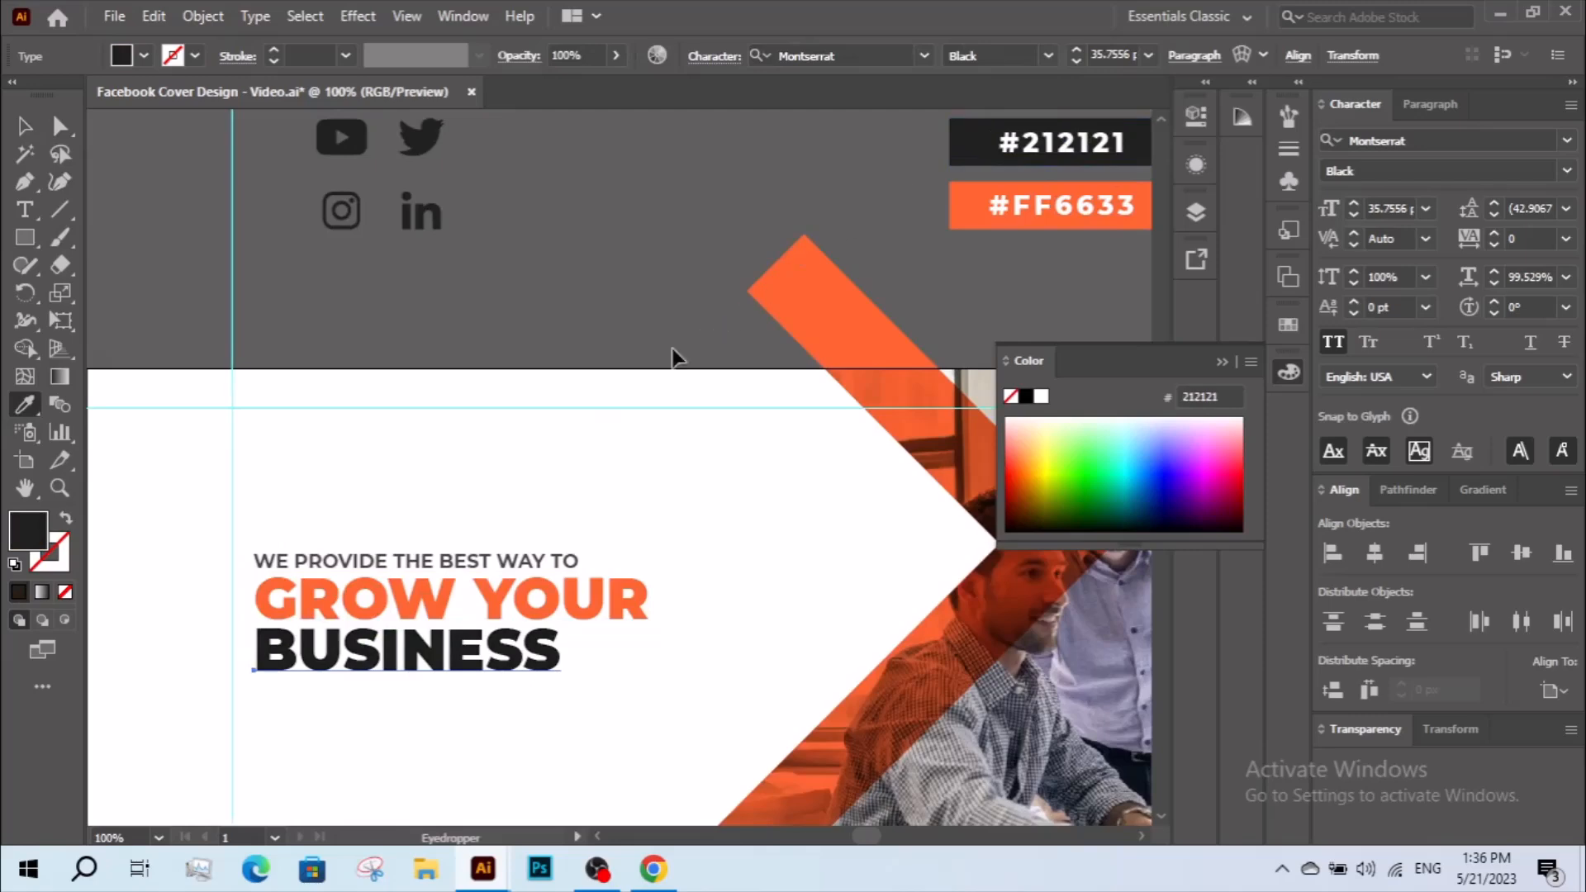
left_click(690, 343, "ctrl")
Draw an area-text frame of placeholder text below "BUSINESS", about as wide as the "GROW YOUR" line.
key("z")
left_click(591, 506, "alt")
left_click_drag(592, 506, 588, 294)
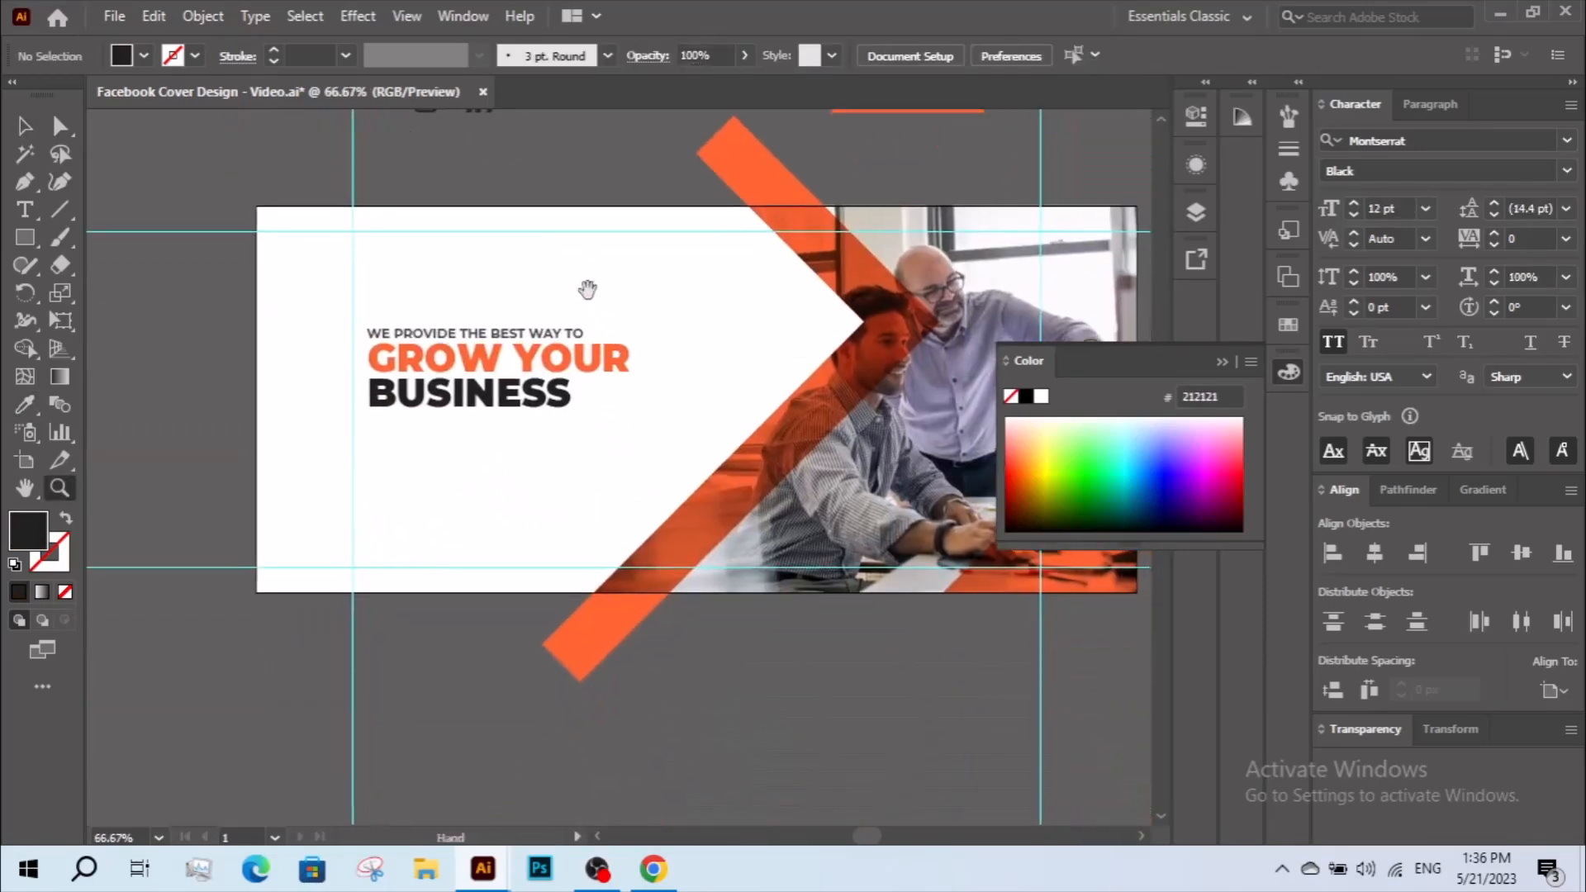
left_click_drag(538, 426, 702, 548)
key("v")
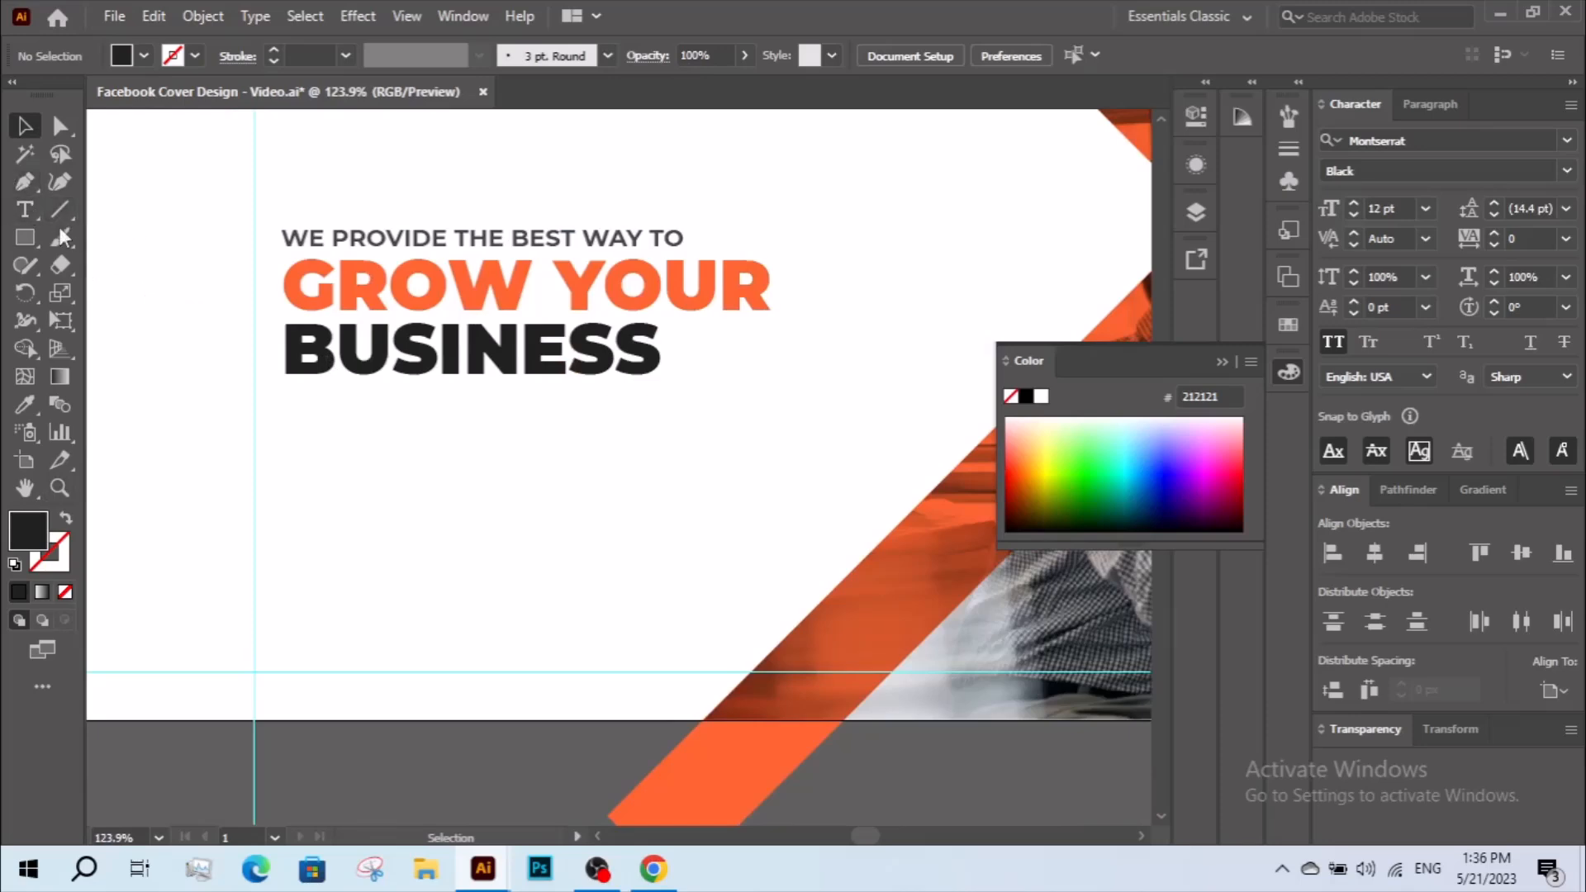
key("t")
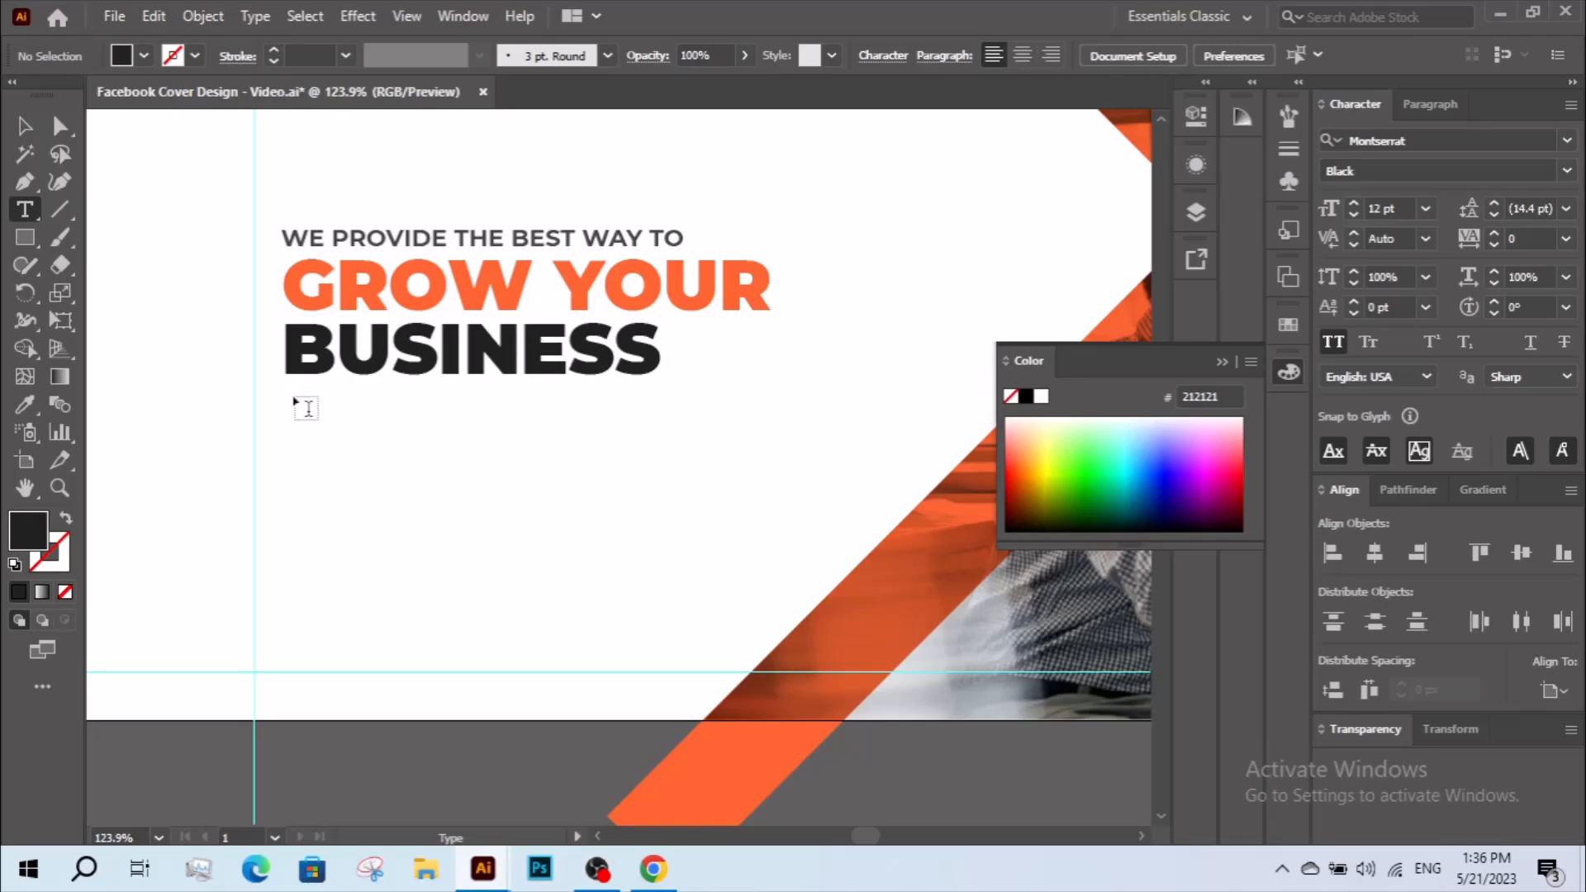
left_click_drag(287, 404, 783, 557)
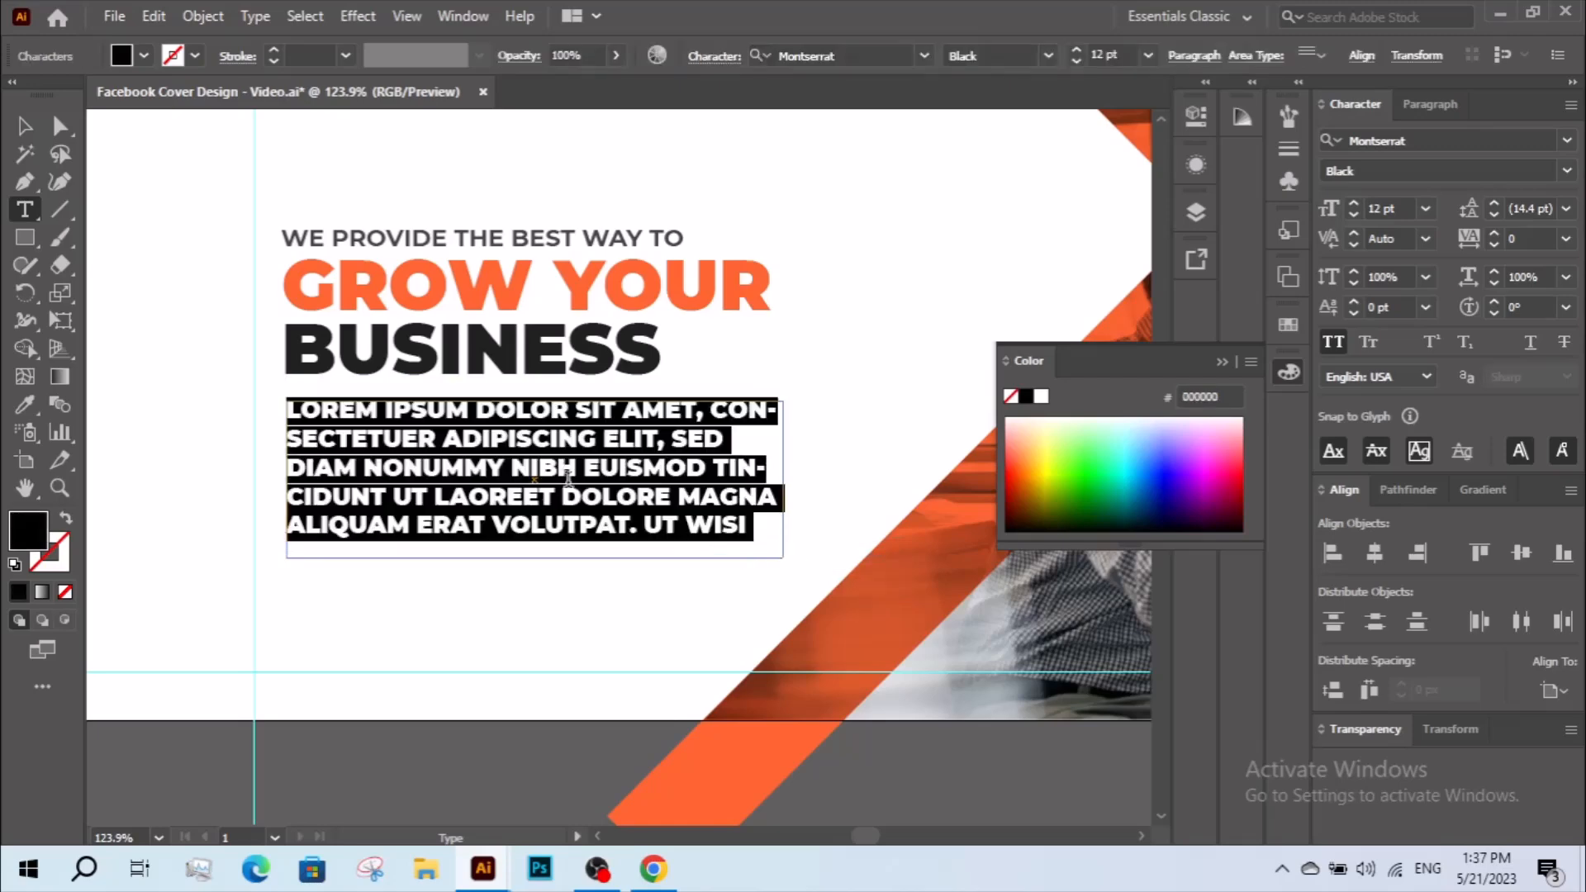
Format the placeholder paragraph without all caps, at 7 pt in the Montserrat Medium style.
left_click(36, 127)
left_click(1338, 348)
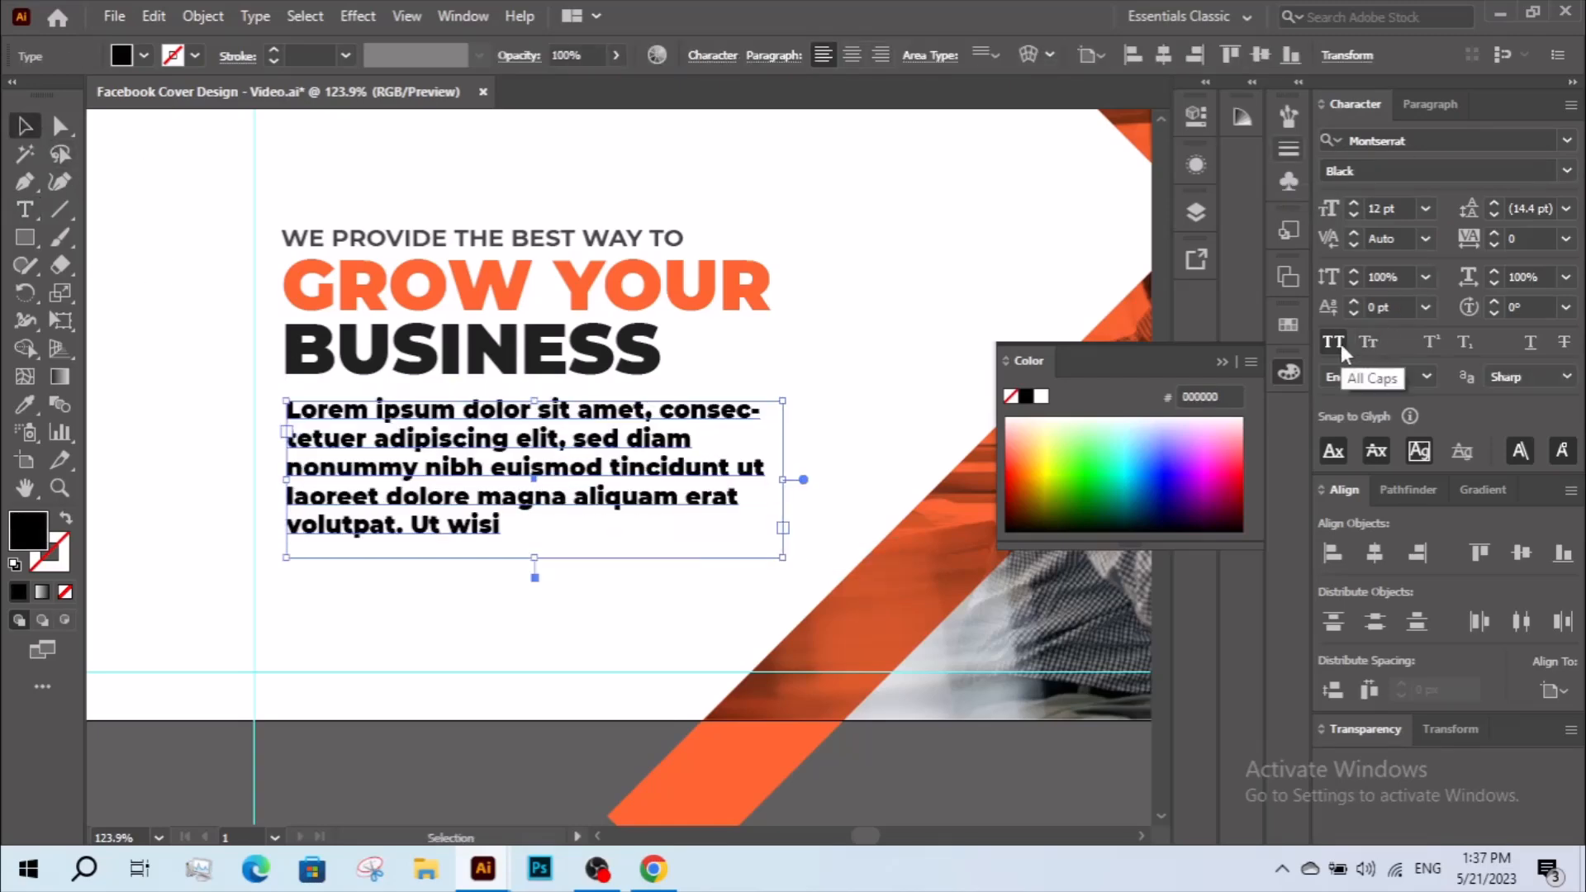
left_click(1355, 217)
left_click(1355, 216)
left_click(1354, 216)
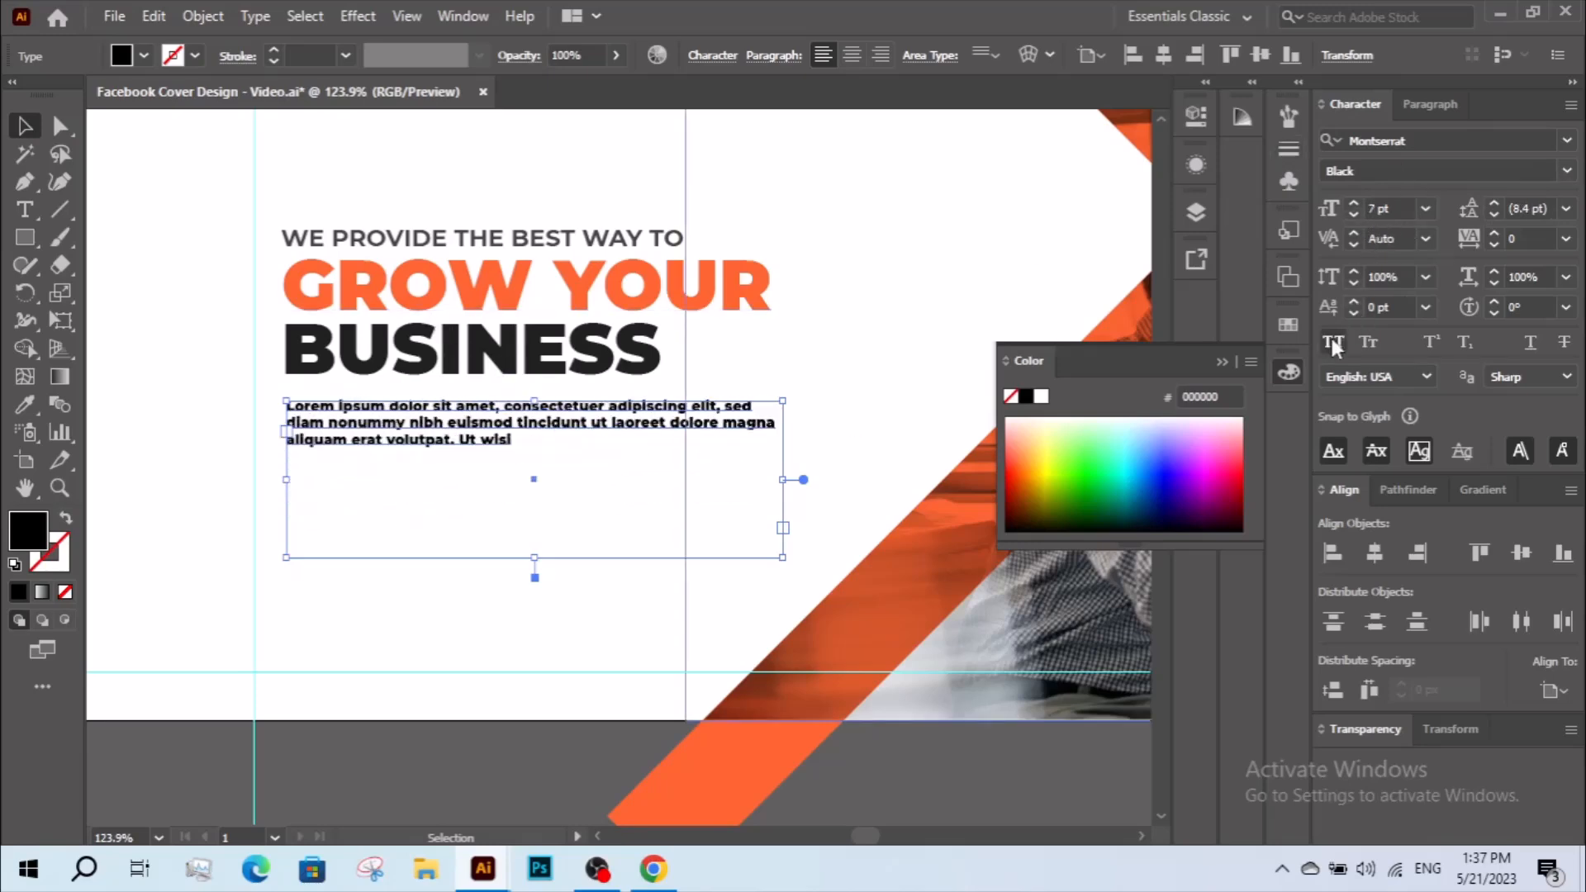
left_click(1567, 170)
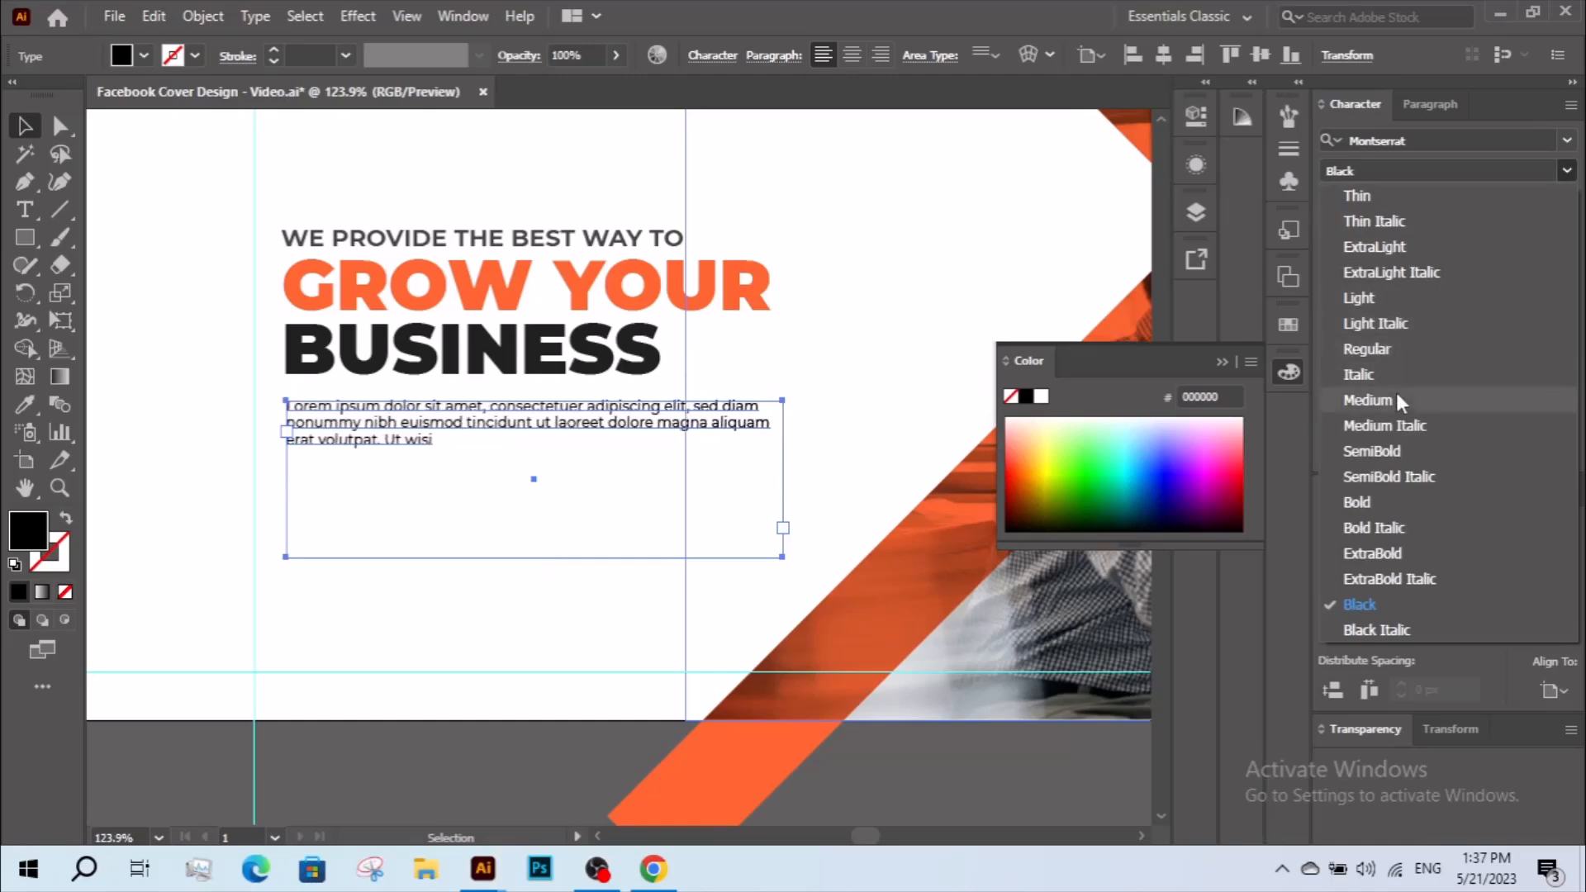
left_click(1367, 399)
Increase the paragraph's tracking slightly and justify it with the last line aligned left.
left_click(1494, 236)
left_click(1495, 236)
left_click(1495, 236)
left_click(1495, 236)
left_click(1495, 237)
left_click(1495, 237)
left_click(1494, 236)
left_click(1415, 114)
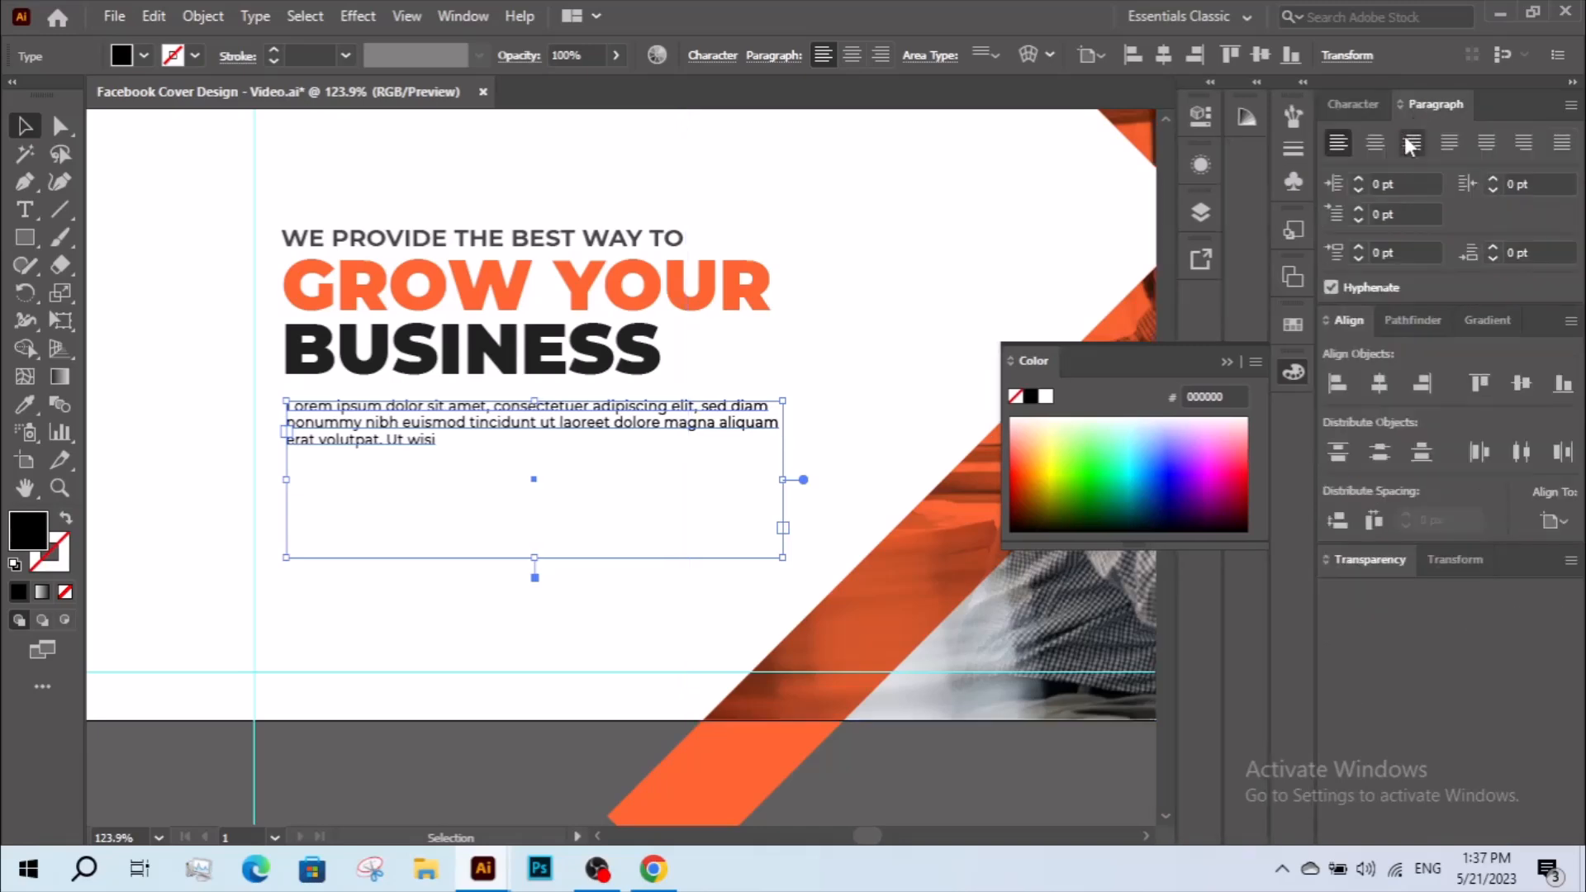
left_click(1449, 142)
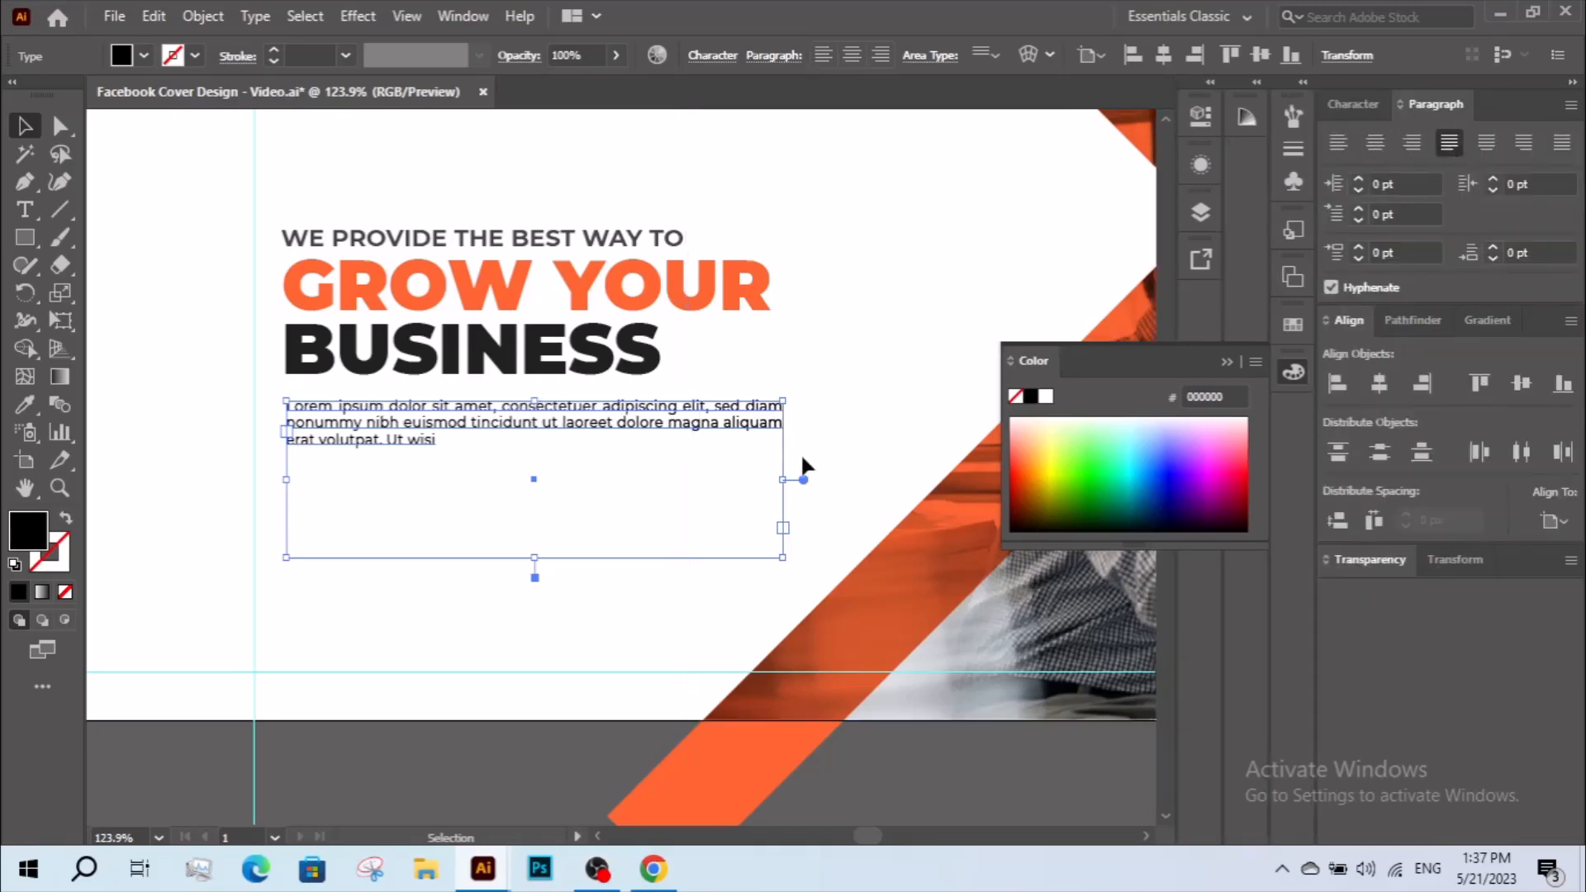
Delete the paragraph's words after "laoreet" and shorten the text frame to fit two lines.
double_click(555, 420)
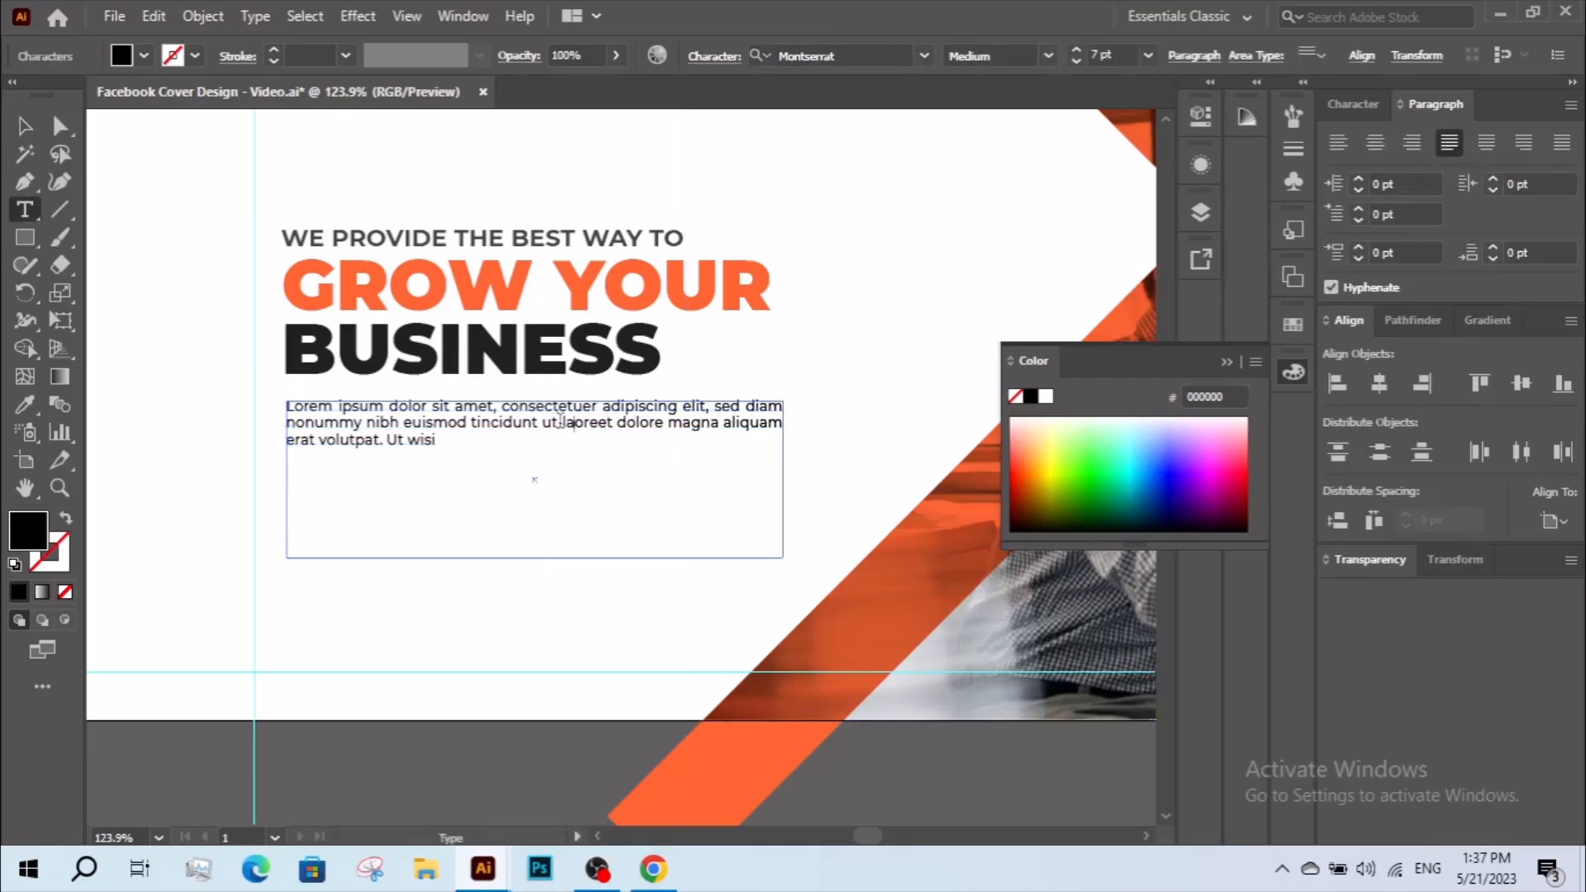
left_click_drag(619, 423, 694, 486)
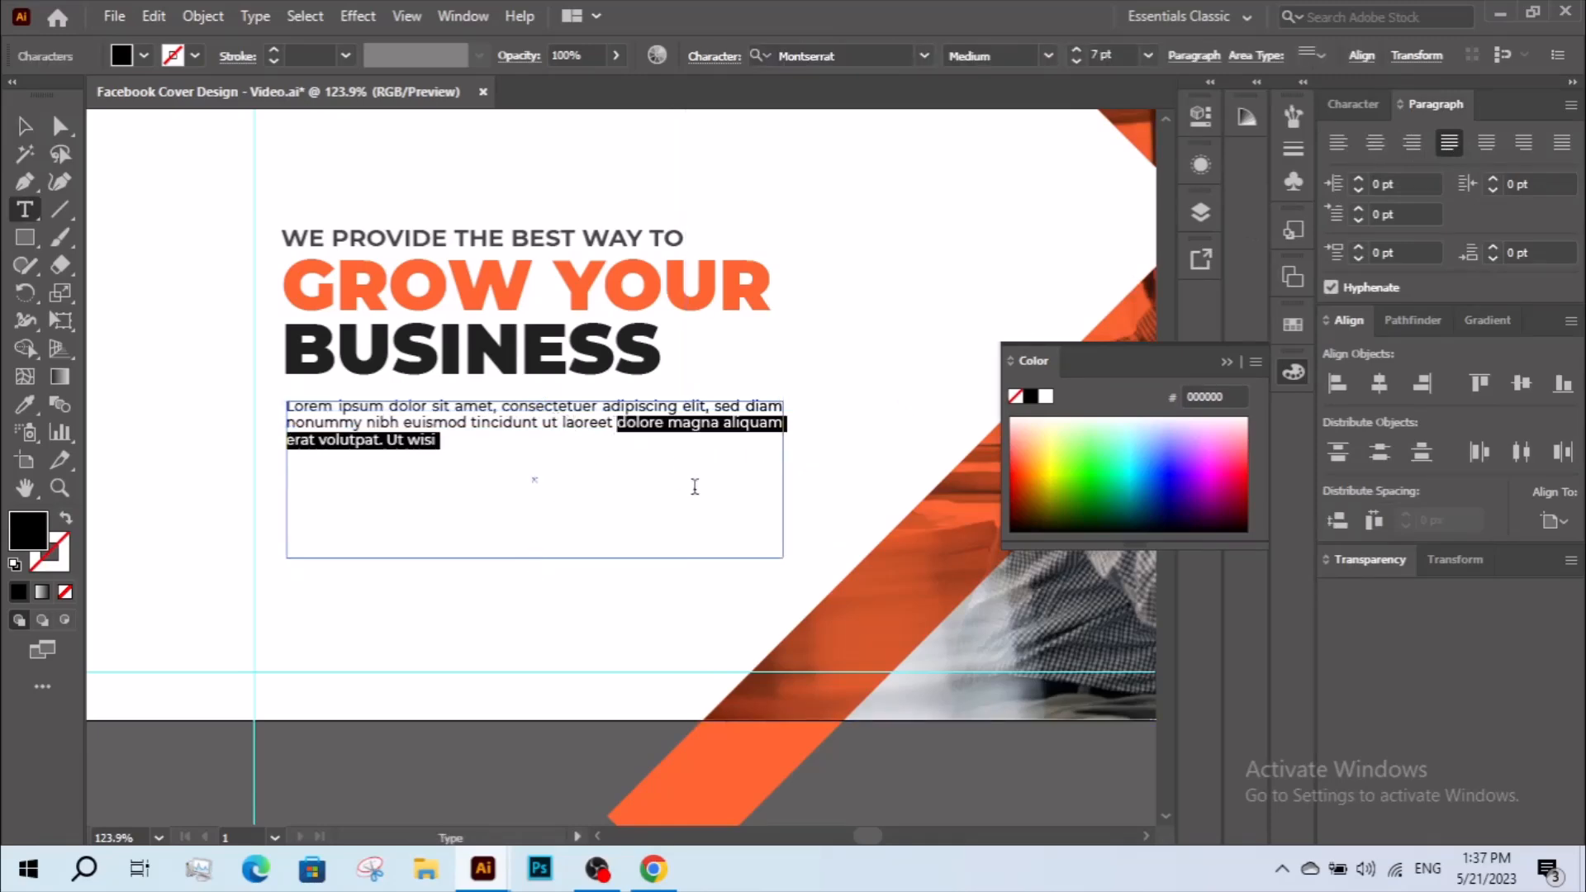
key("BackSpace")
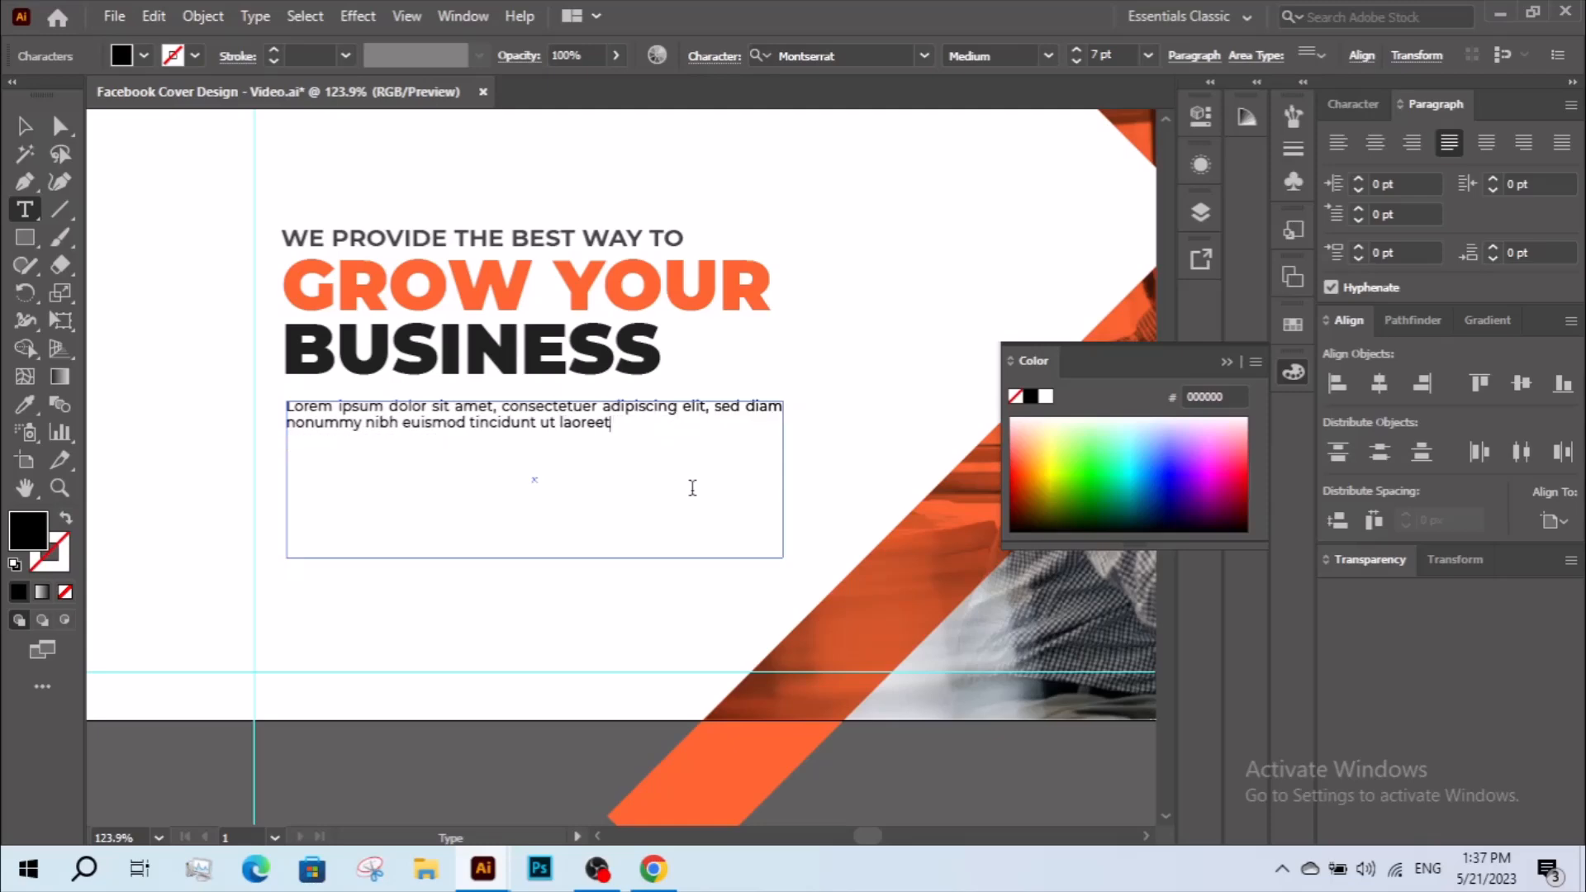
key("Escape")
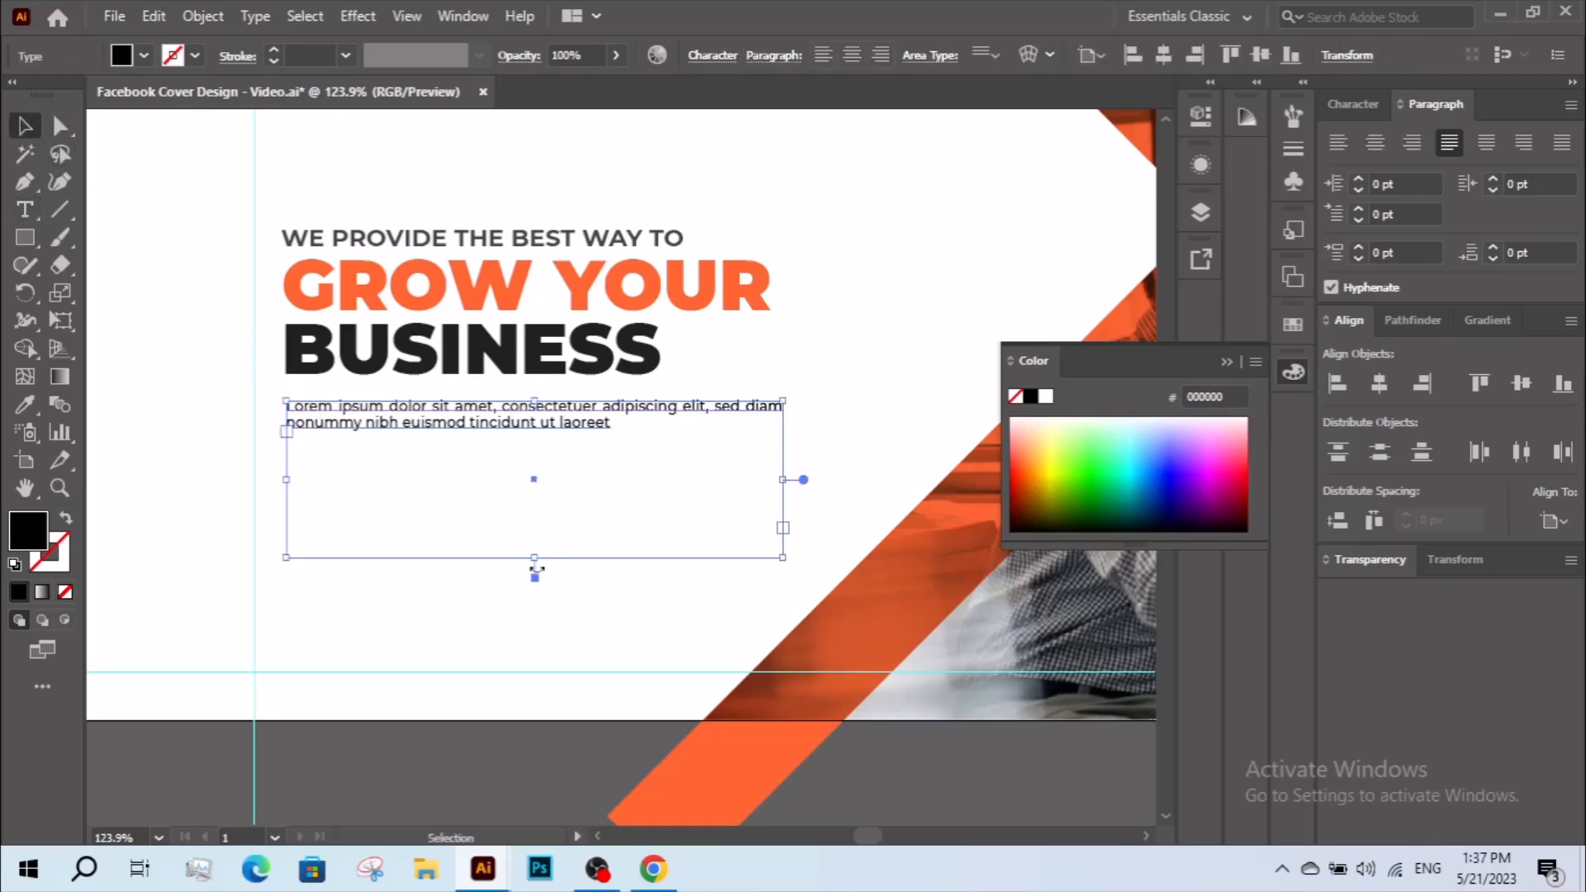
left_click_drag(536, 558, 545, 436)
left_click(529, 484)
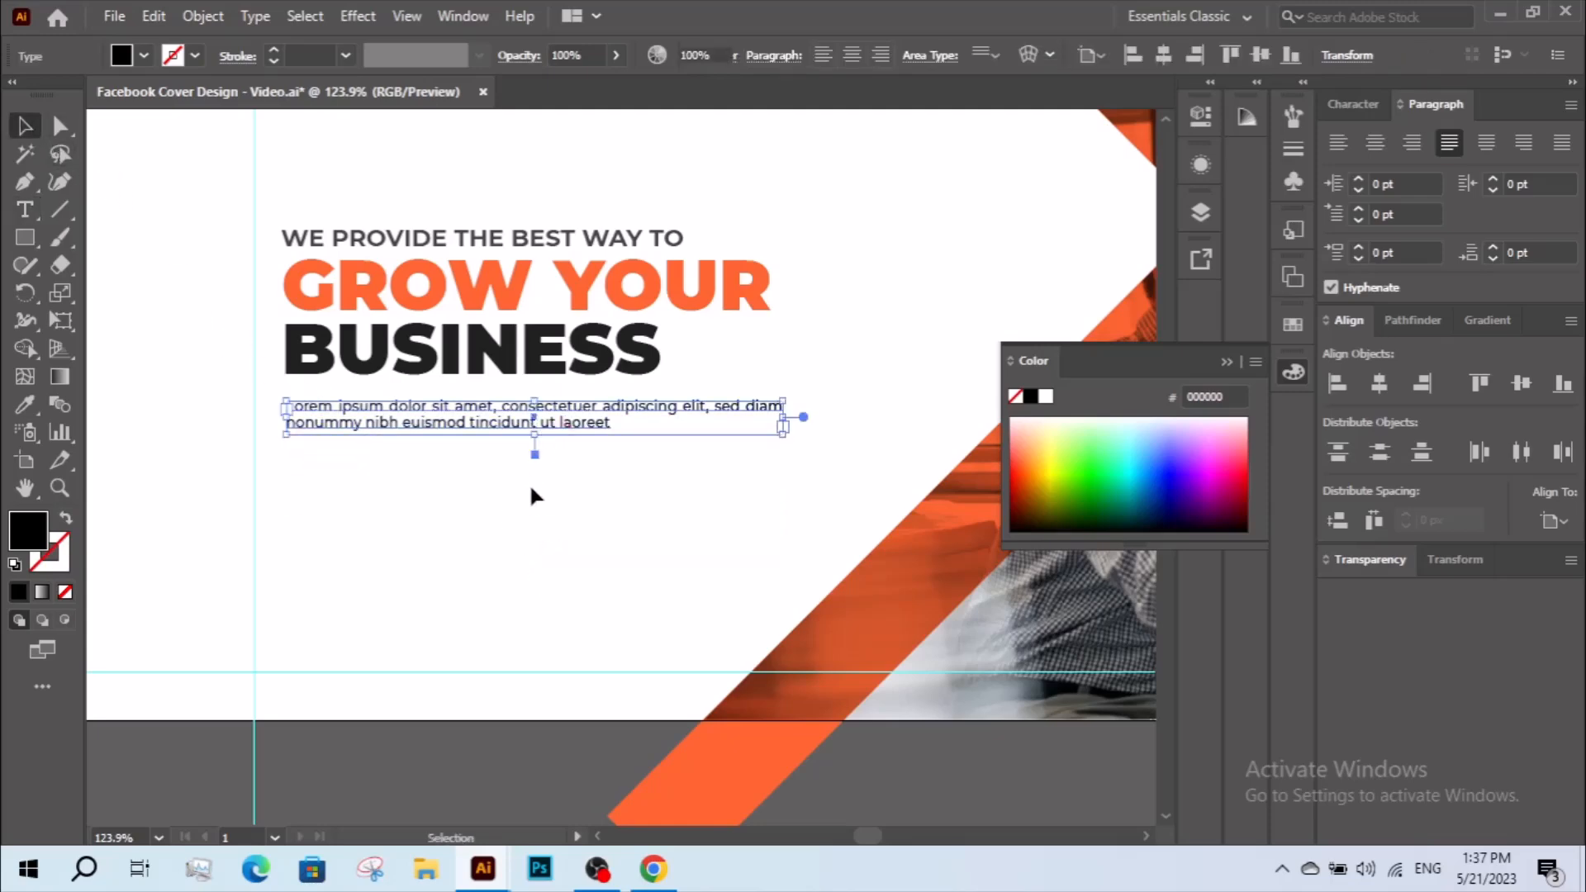
Draw a straight horizontal line with the Pen tool under the first half of "BUSINESS", above the paragraph.
key("z")
left_click_drag(256, 201, 784, 494)
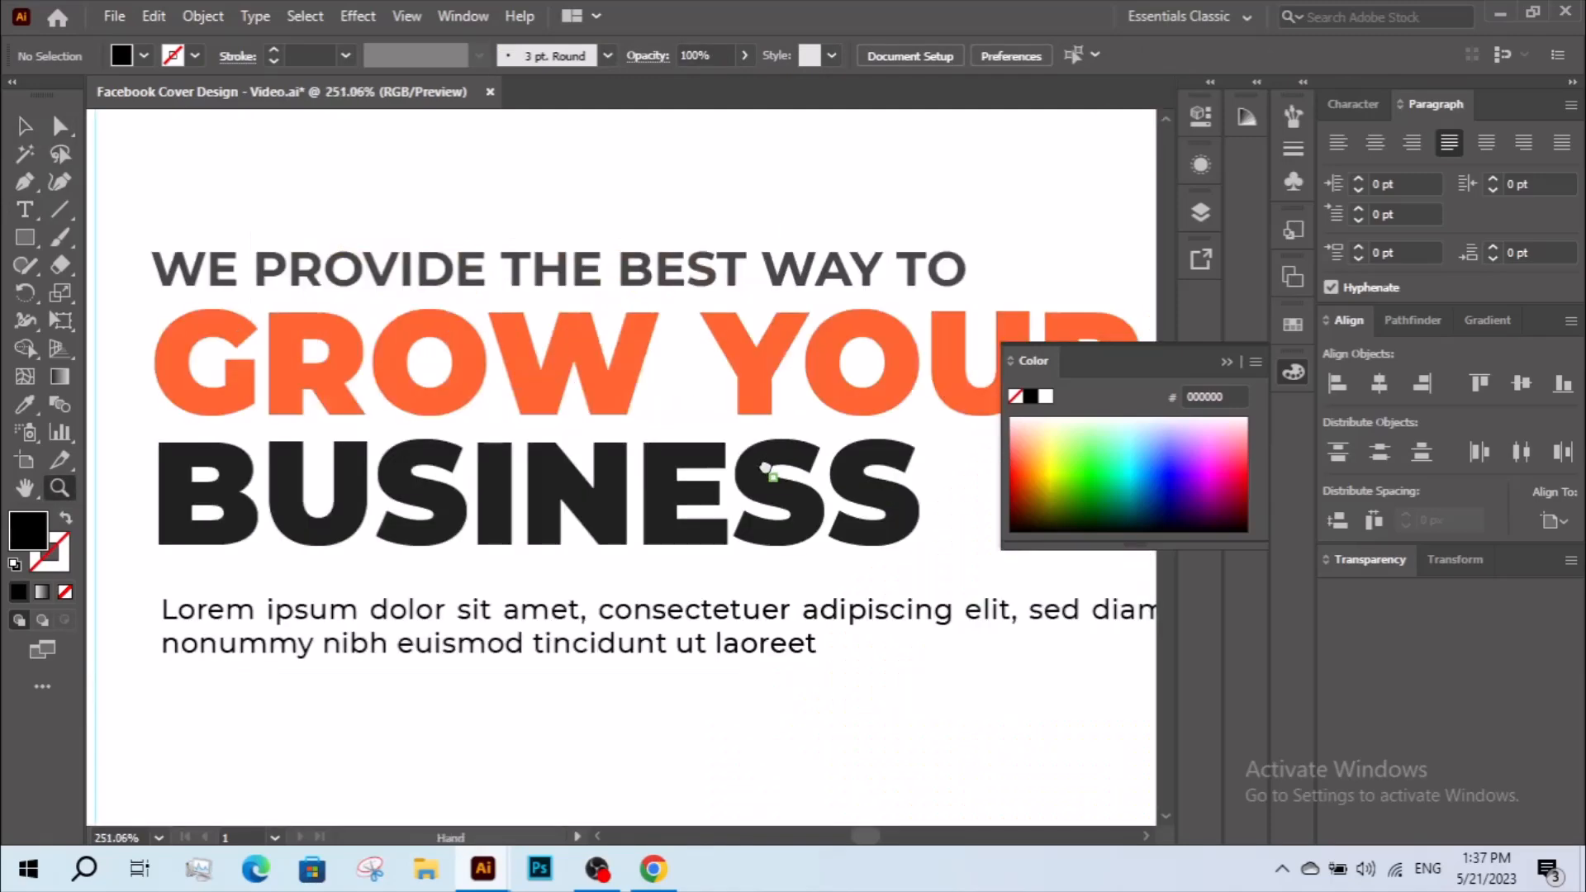
left_click_drag(683, 405, 674, 393)
key("v")
left_click(26, 183)
left_click_drag(83, 504, 165, 494)
left_click(176, 488)
left_click(541, 487)
key("v")
Sample the orange #FF6633 from "GROW YOUR" onto the line and swap it to the stroke with no fill.
left_click(25, 404)
left_click(356, 285)
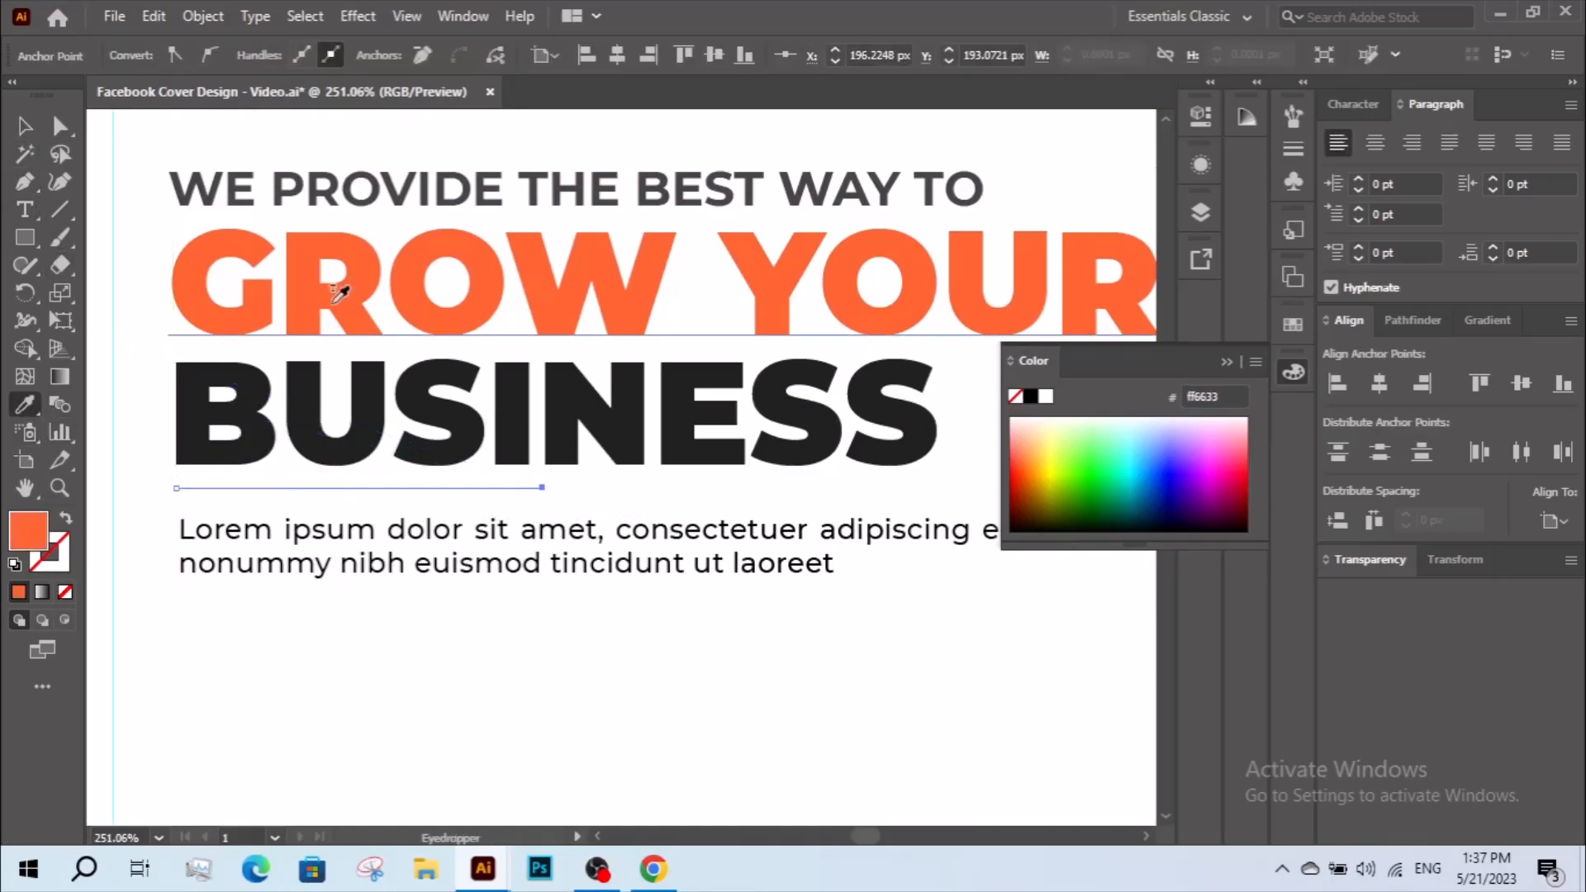
left_click(66, 518)
key("v")
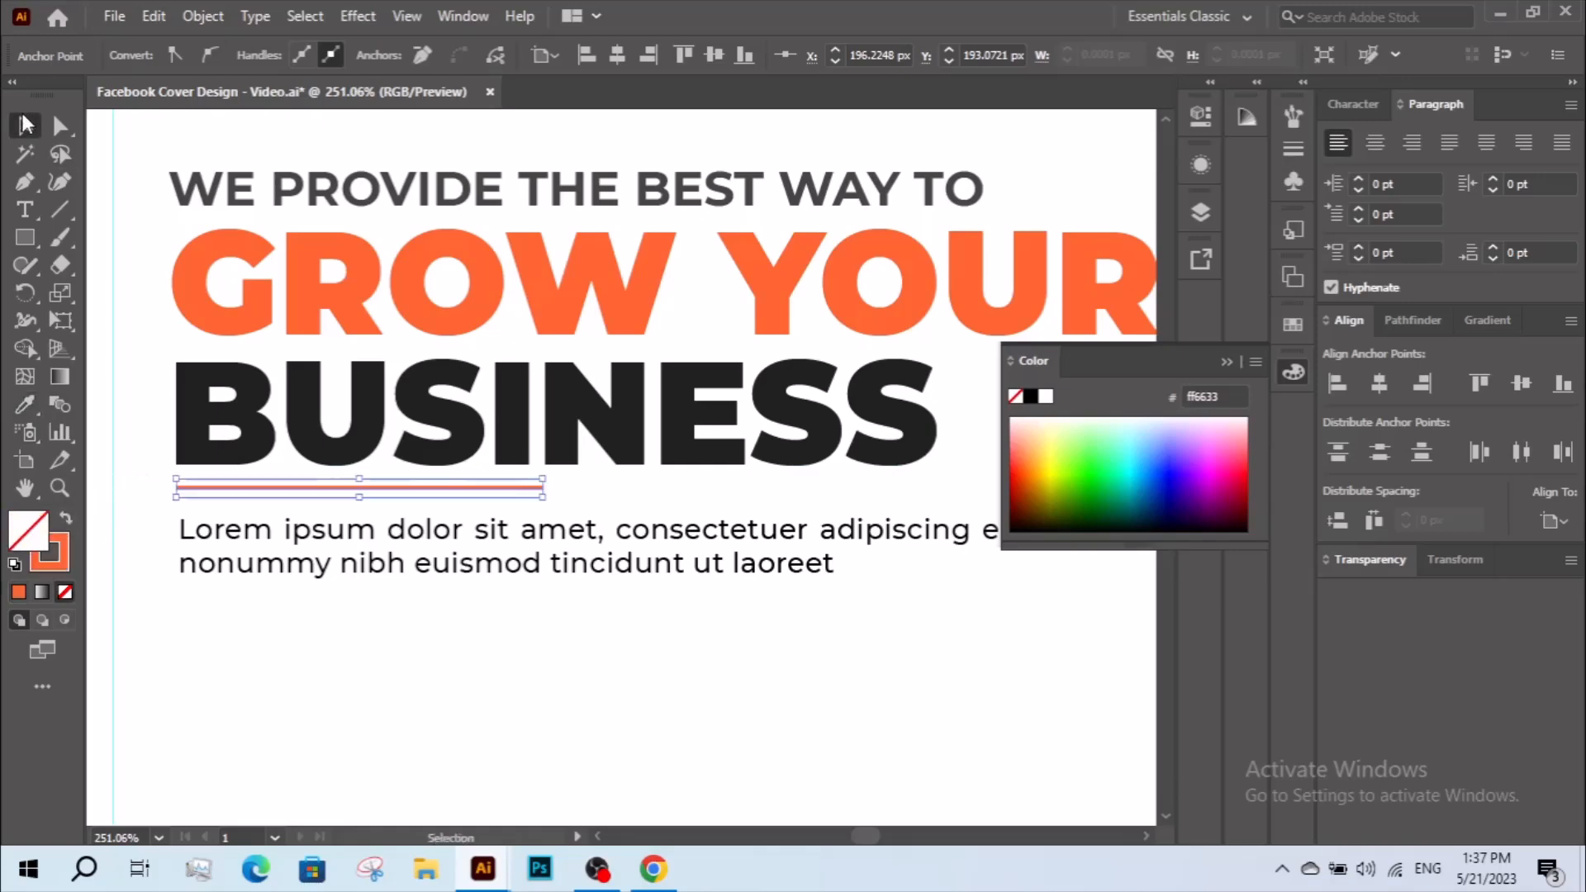
Set the orange line's stroke weight to 3 pt.
left_click(324, 489)
left_click(275, 50)
left_click(275, 51)
left_click(436, 585)
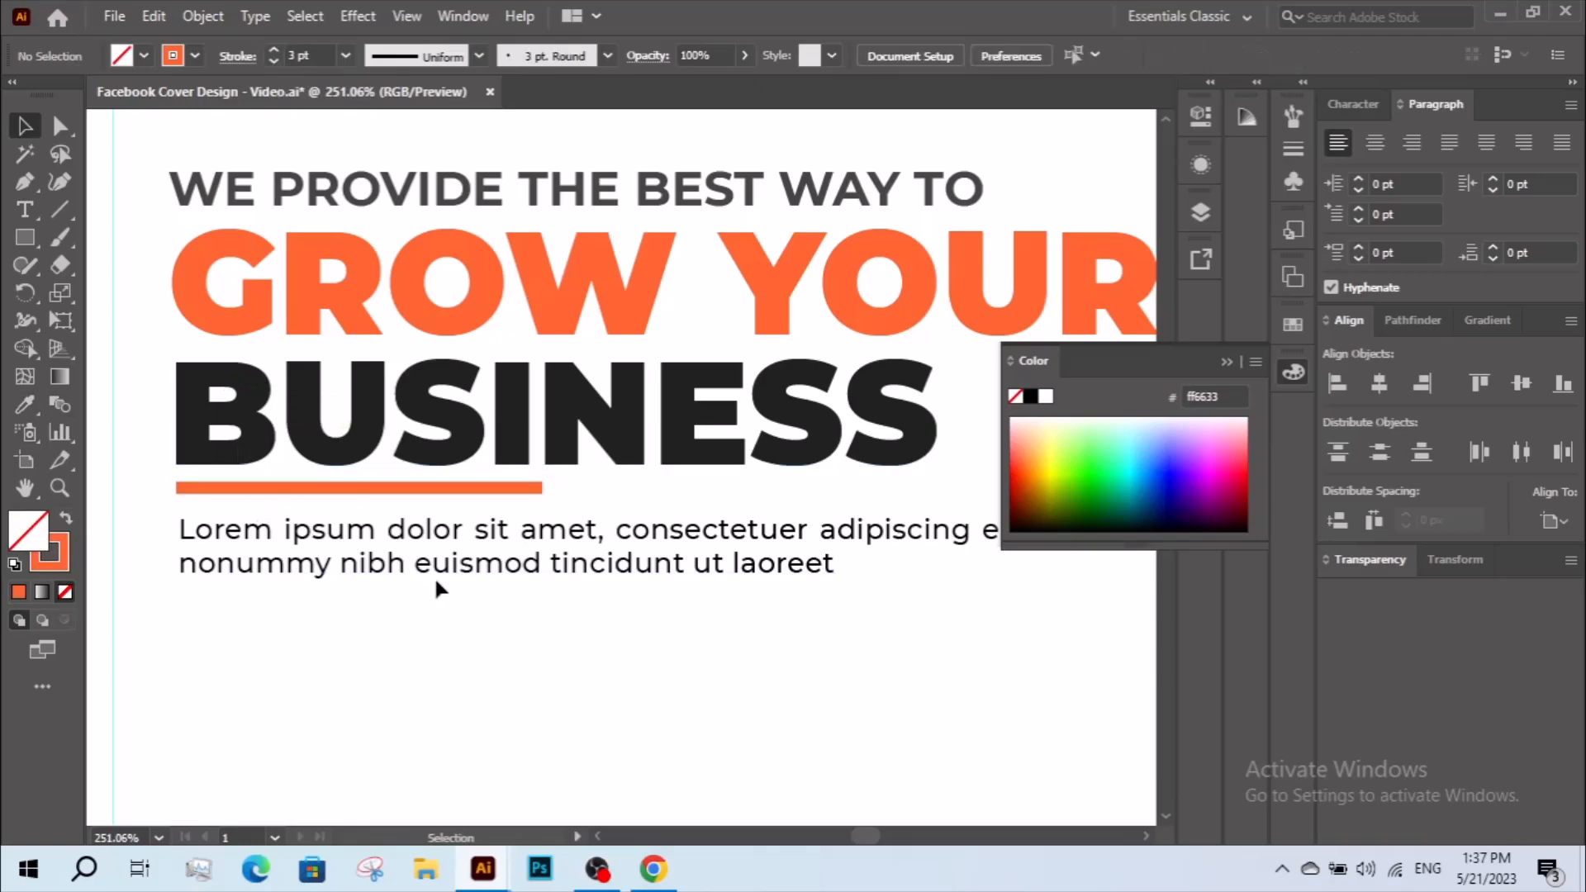
key("z")
left_click(464, 528, "alt")
left_click(464, 529, "alt")
left_click(634, 430, "alt")
left_click_drag(712, 397, 531, 441)
left_click_drag(363, 261, 849, 573)
key("v")
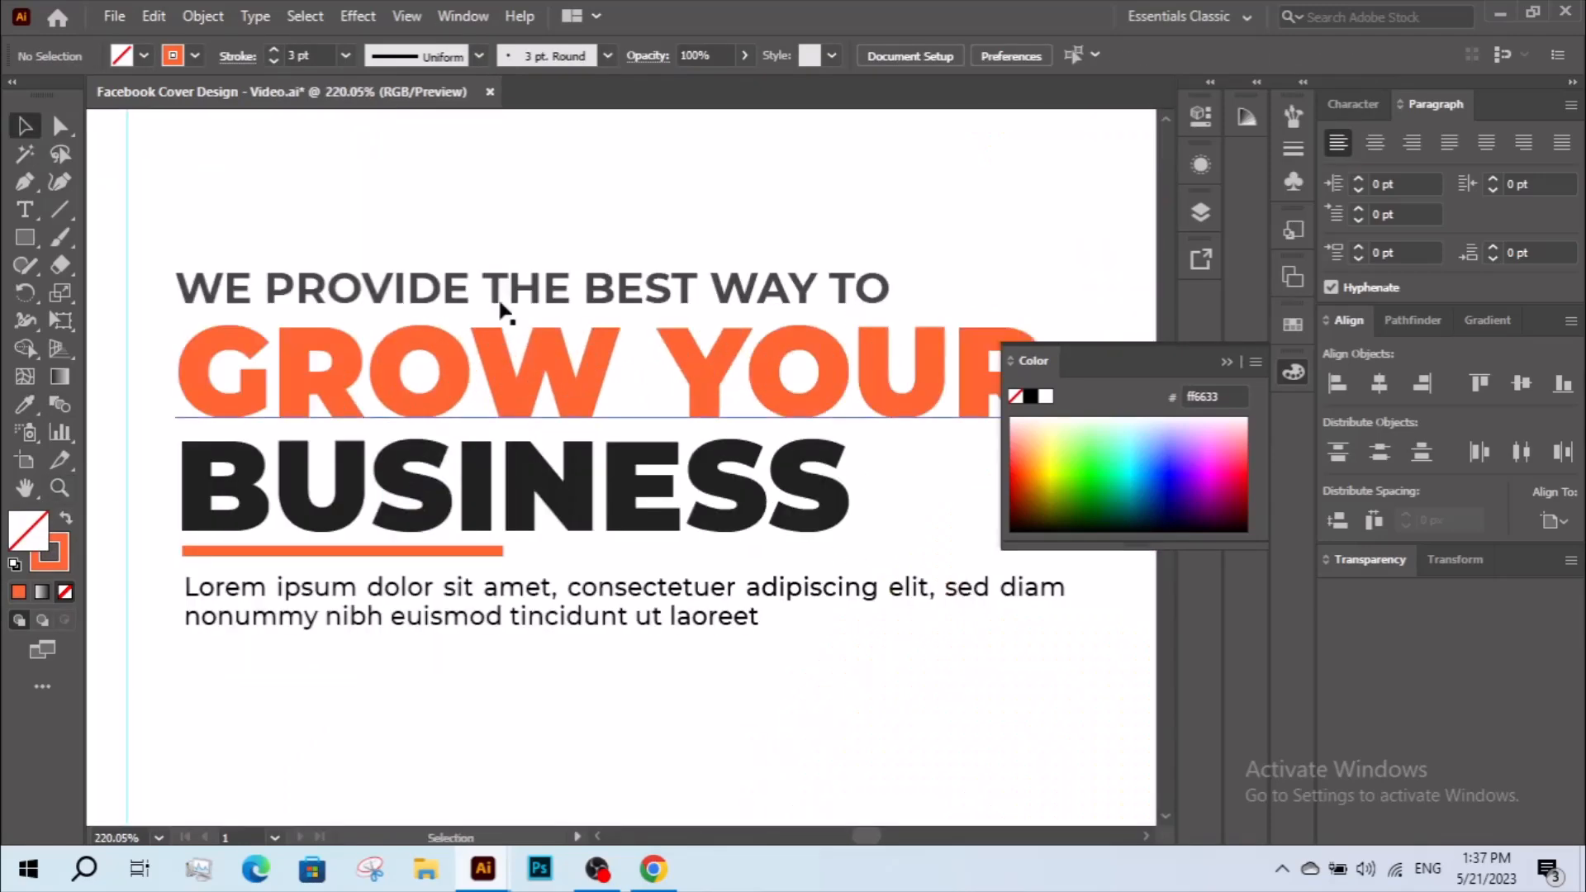
Left-align the three headline lines, the orange underline and the paragraph with one another.
left_click(563, 622)
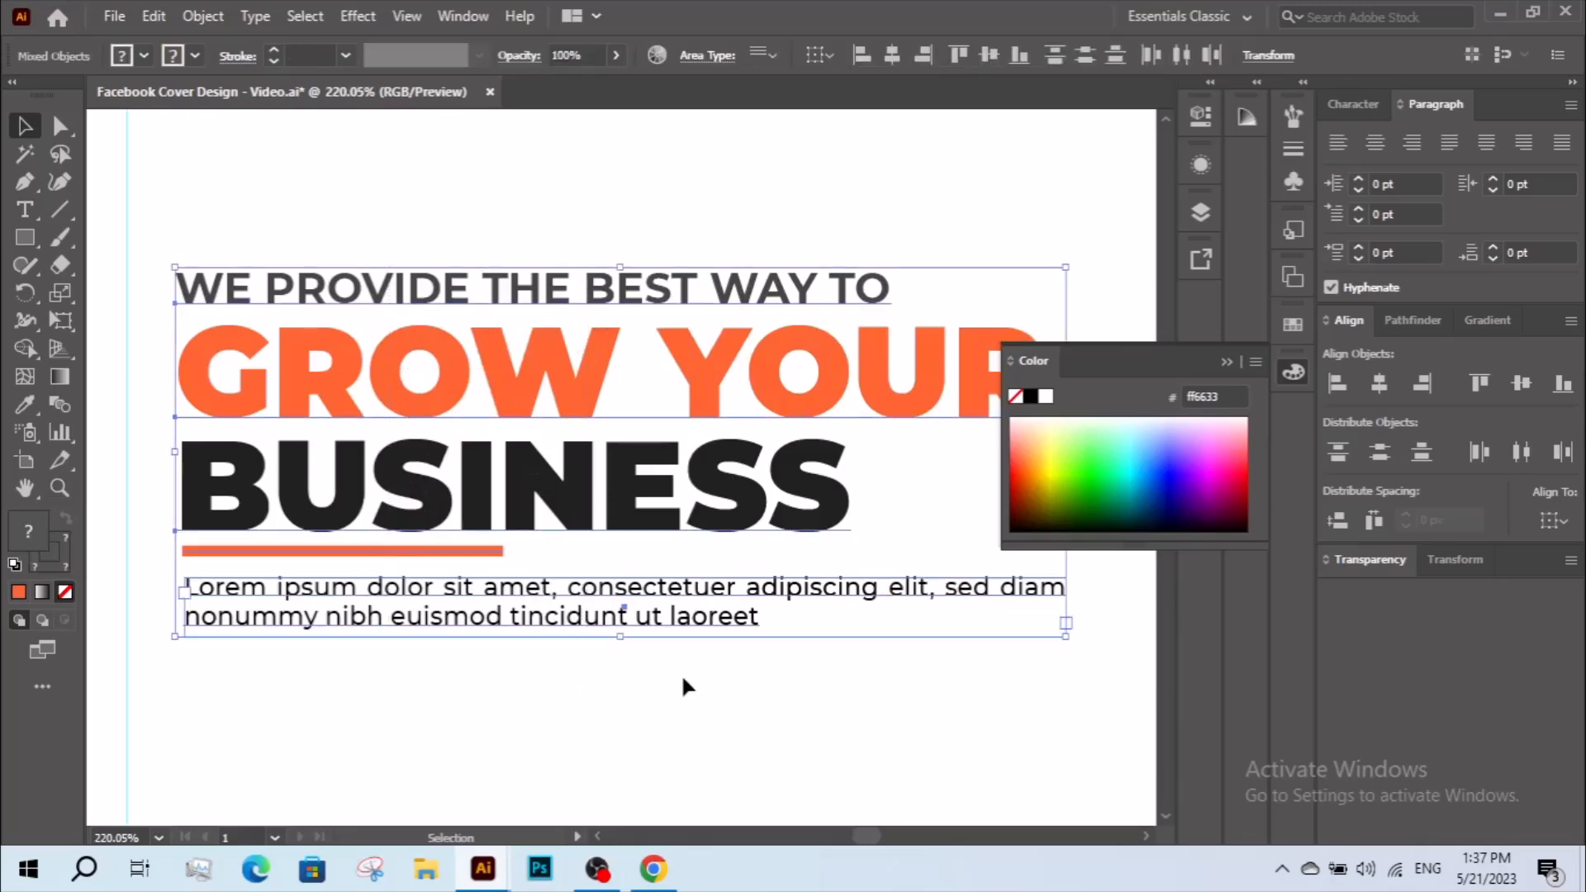
left_click(1336, 382)
left_click(675, 195)
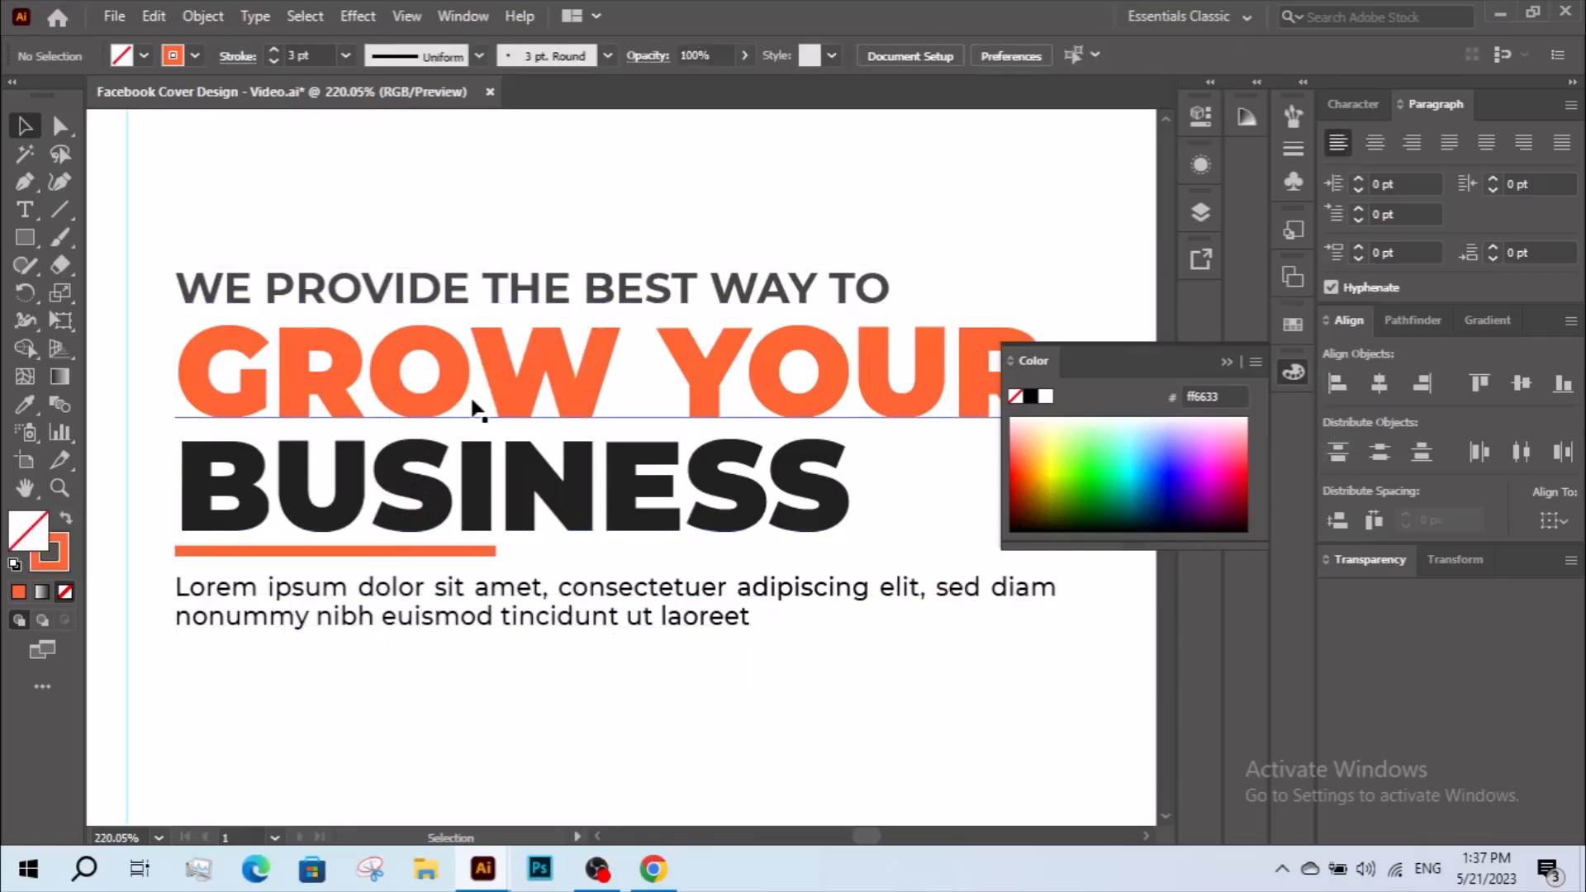
Move the orange underline's left end anchor inward so it starts exactly at the left edge of the "B" in "BUSINESS".
left_click(475, 411)
left_click(347, 475, "shift")
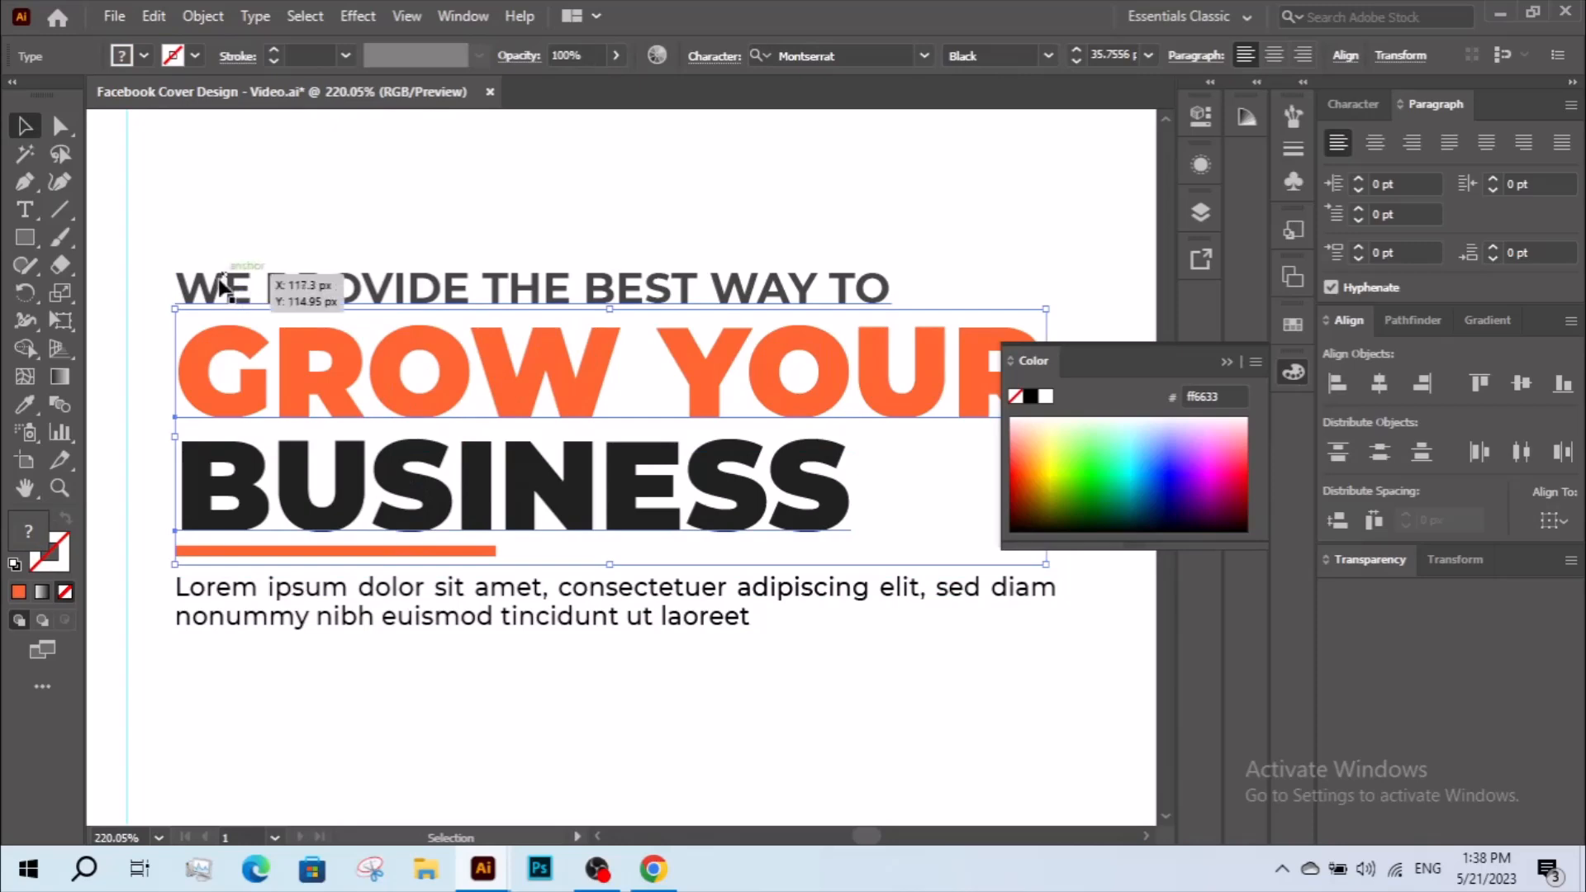
left_click(236, 656)
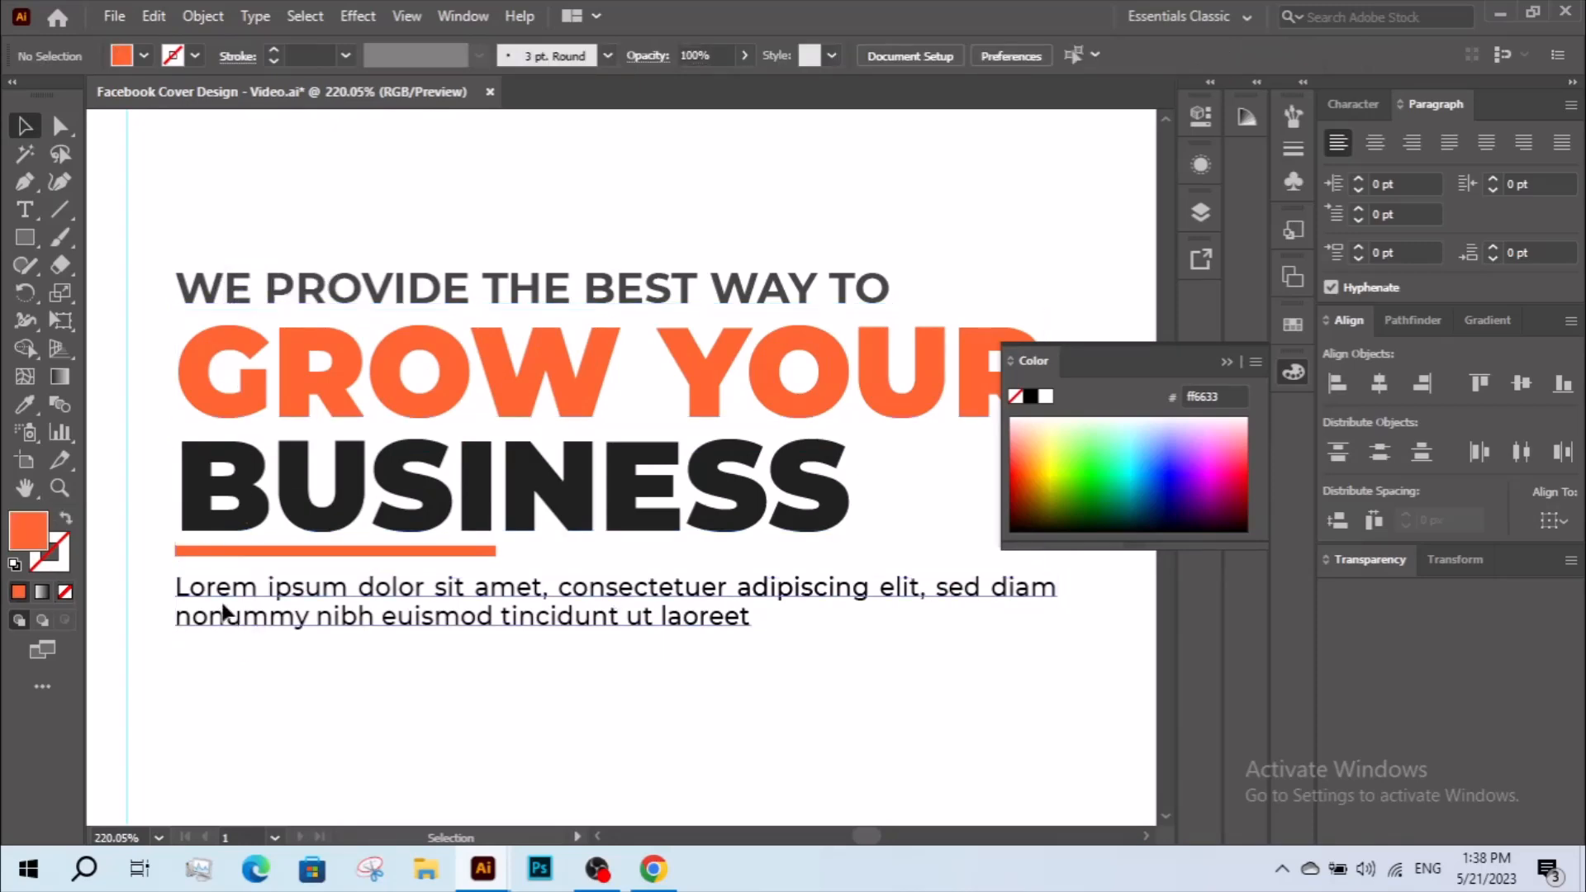
left_click(177, 612)
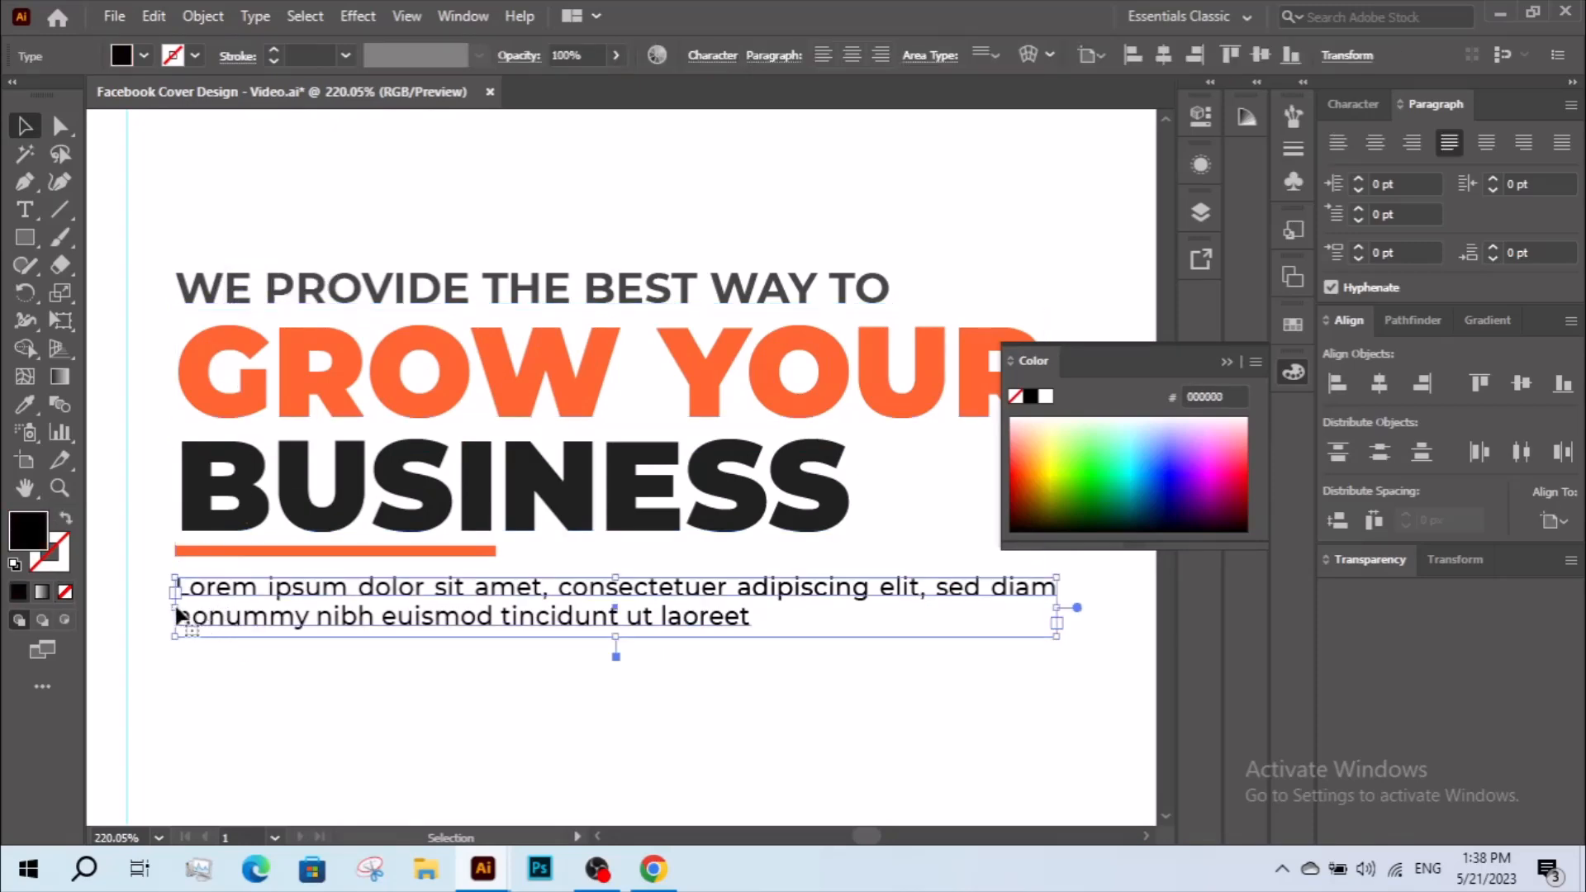
left_click(180, 550)
key("z")
left_click_drag(152, 478, 276, 623)
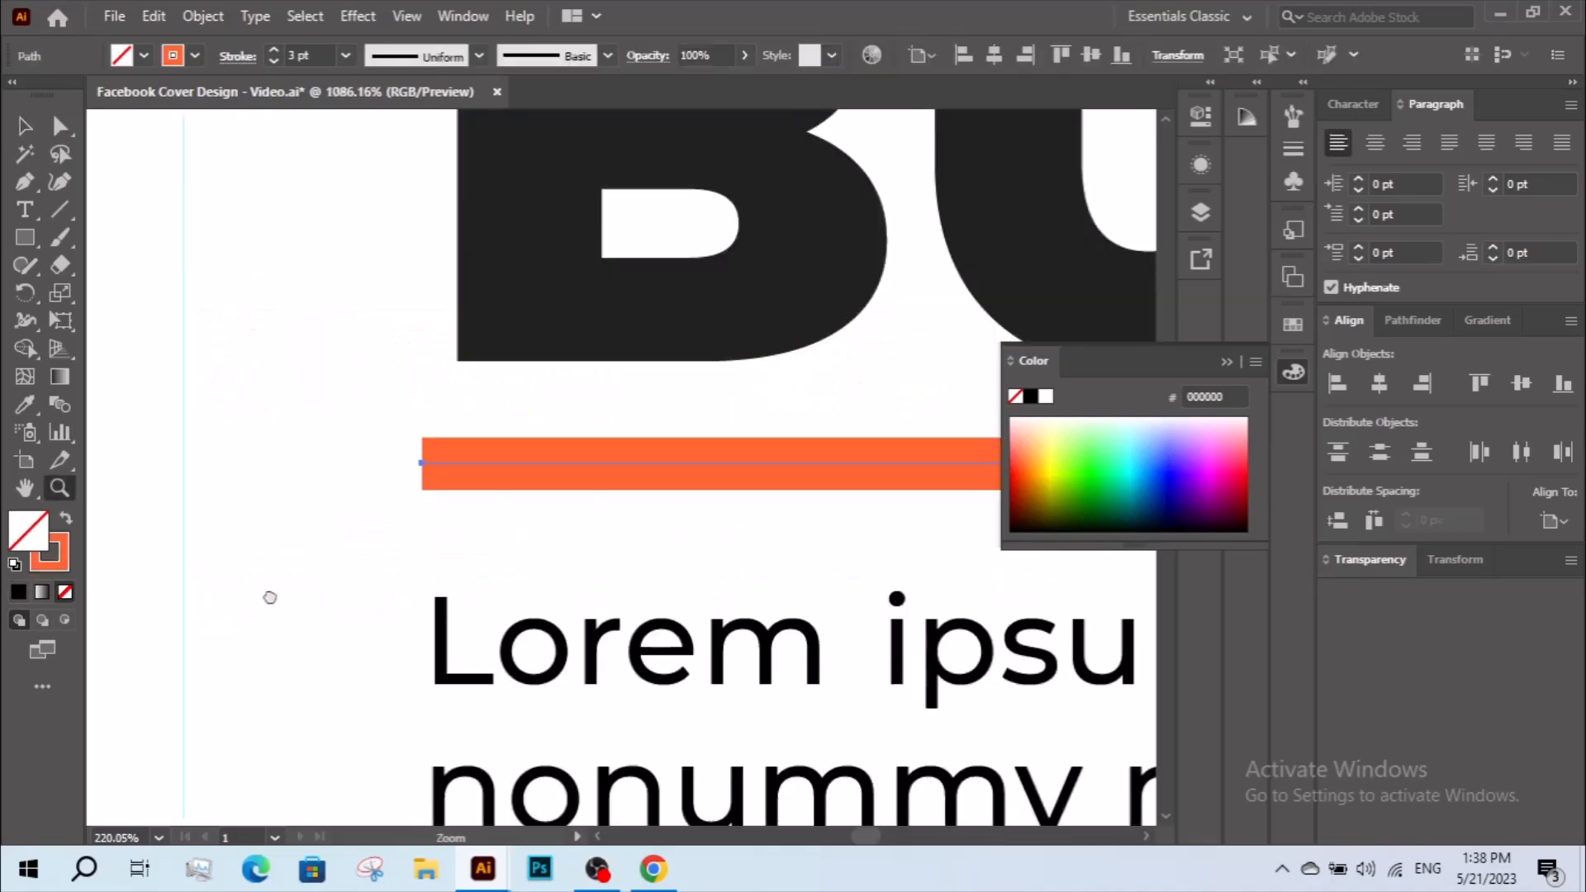
key("a")
left_click_drag(420, 462, 449, 466)
left_click_drag(454, 467, 537, 574)
key("ctrl+z")
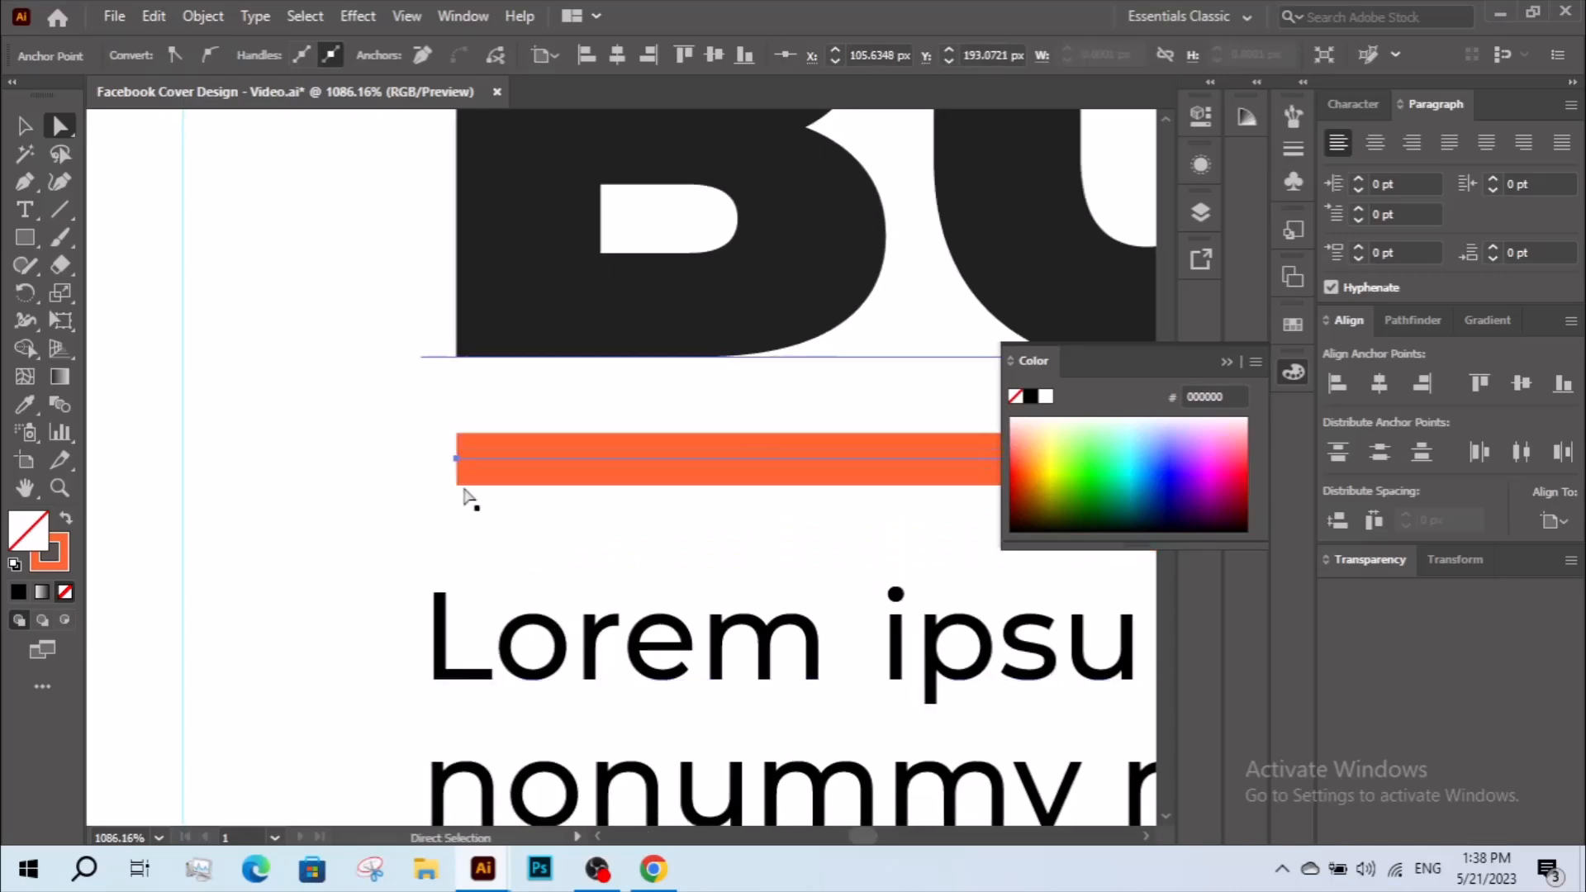
Resize the paragraph frame so its left edge meets the underline's start and its right edge meets the end of "YOUR".
left_click(25, 128)
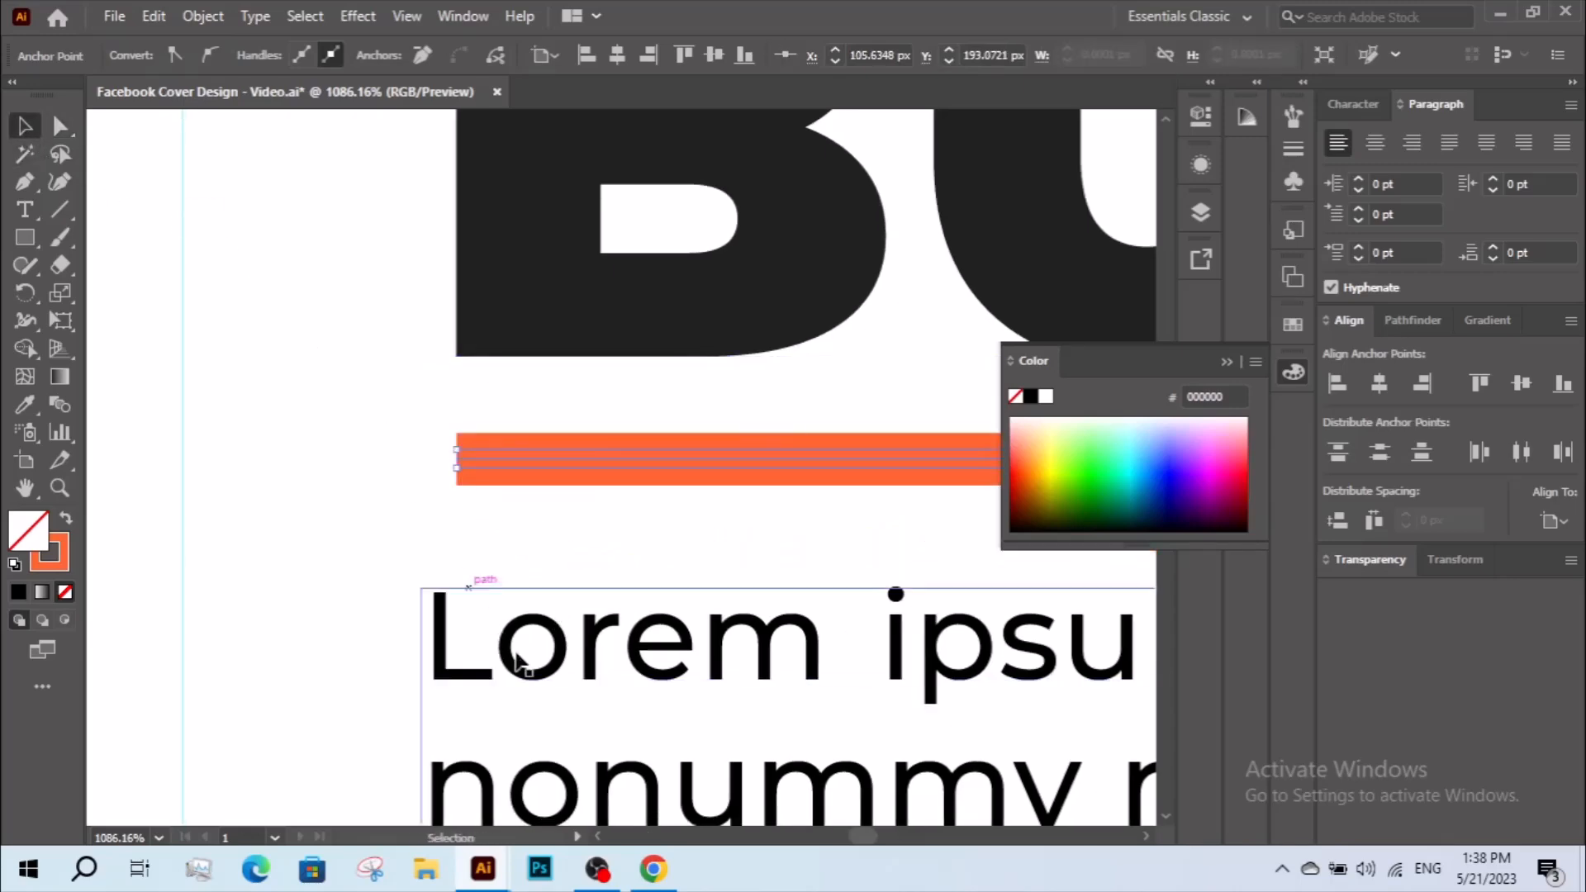
left_click(465, 723)
left_click_drag(422, 737, 460, 490)
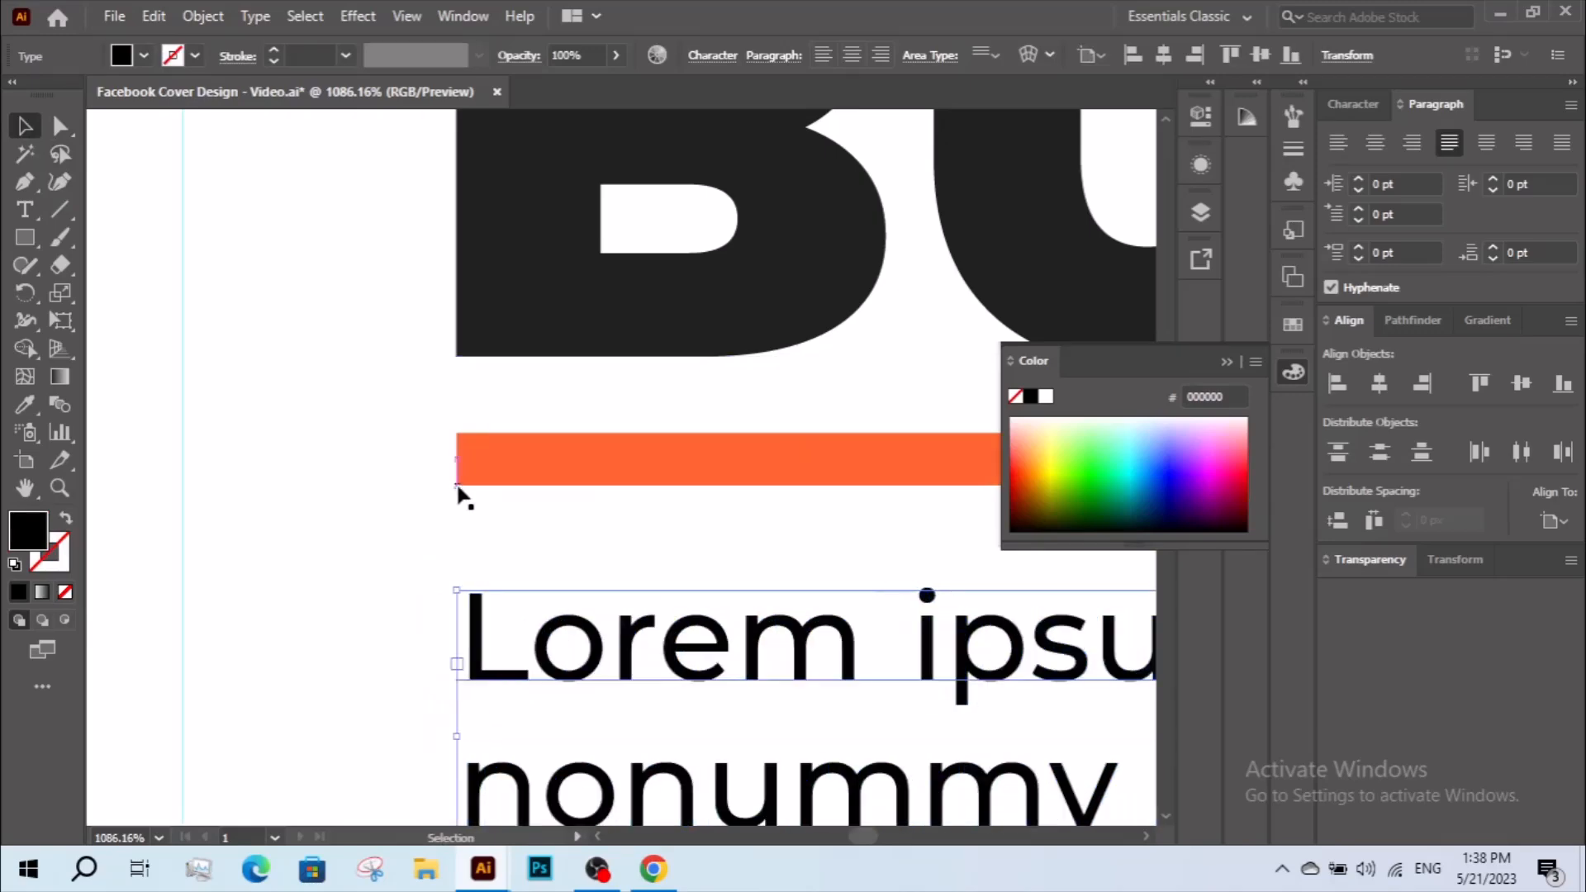
key("z")
left_click(575, 500, "alt")
left_click_drag(859, 500, 190, 468)
left_click_drag(834, 468, 215, 589)
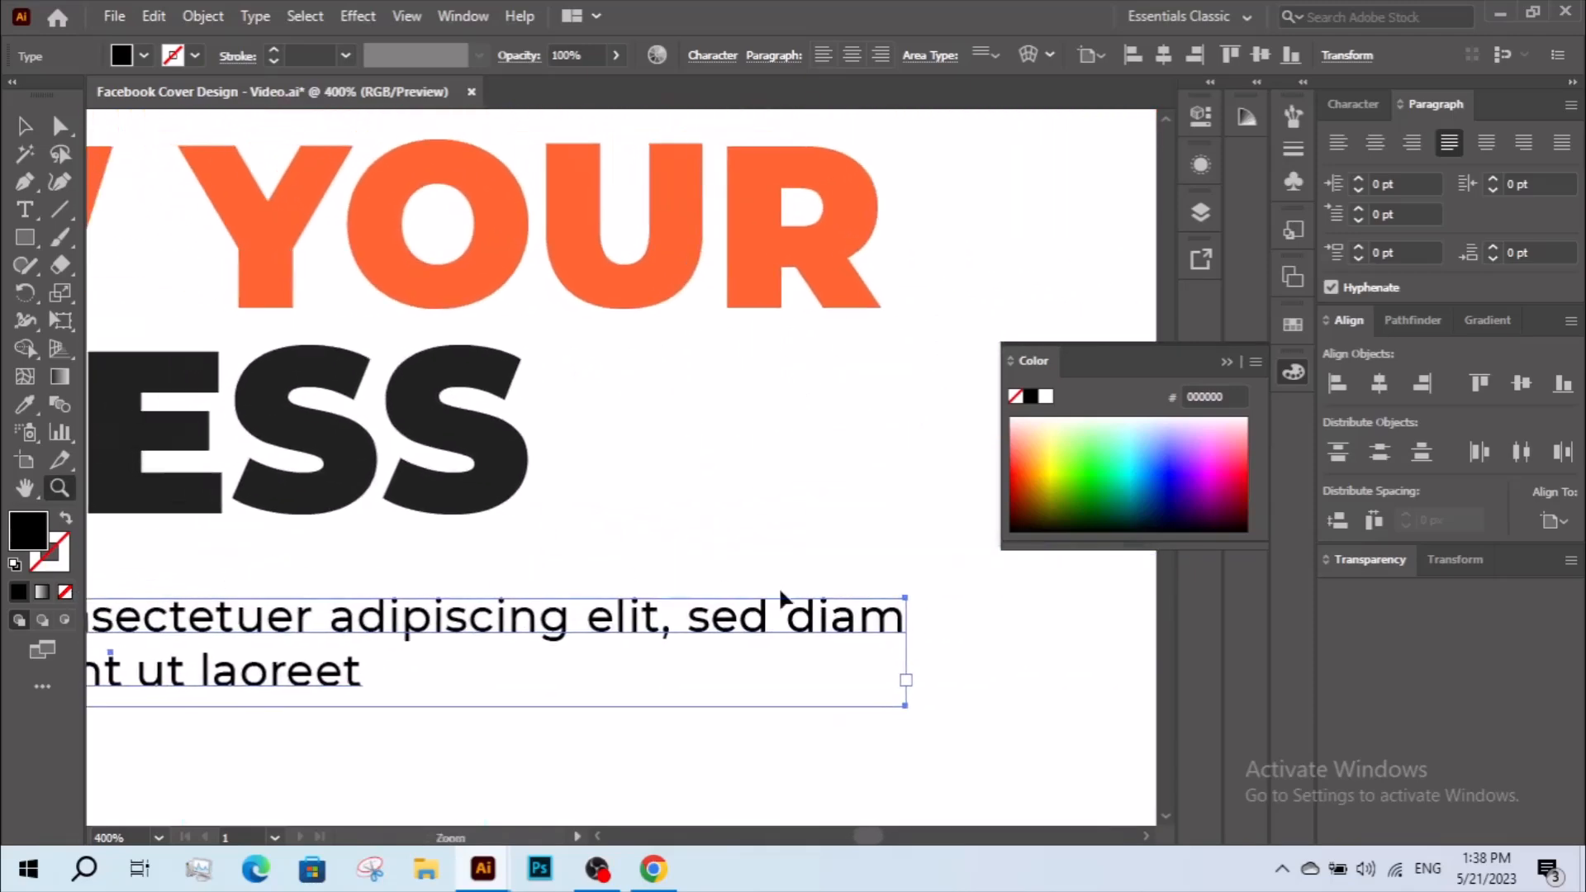
key("v")
left_click_drag(893, 547, 881, 308)
Nudge "WE PROVIDE THE BEST WAY TO" sideways so its start lines up with the left edge of the headline below.
left_click_drag(480, 464, 790, 591)
left_click(508, 285)
left_click_drag(474, 432, 481, 434)
key("z")
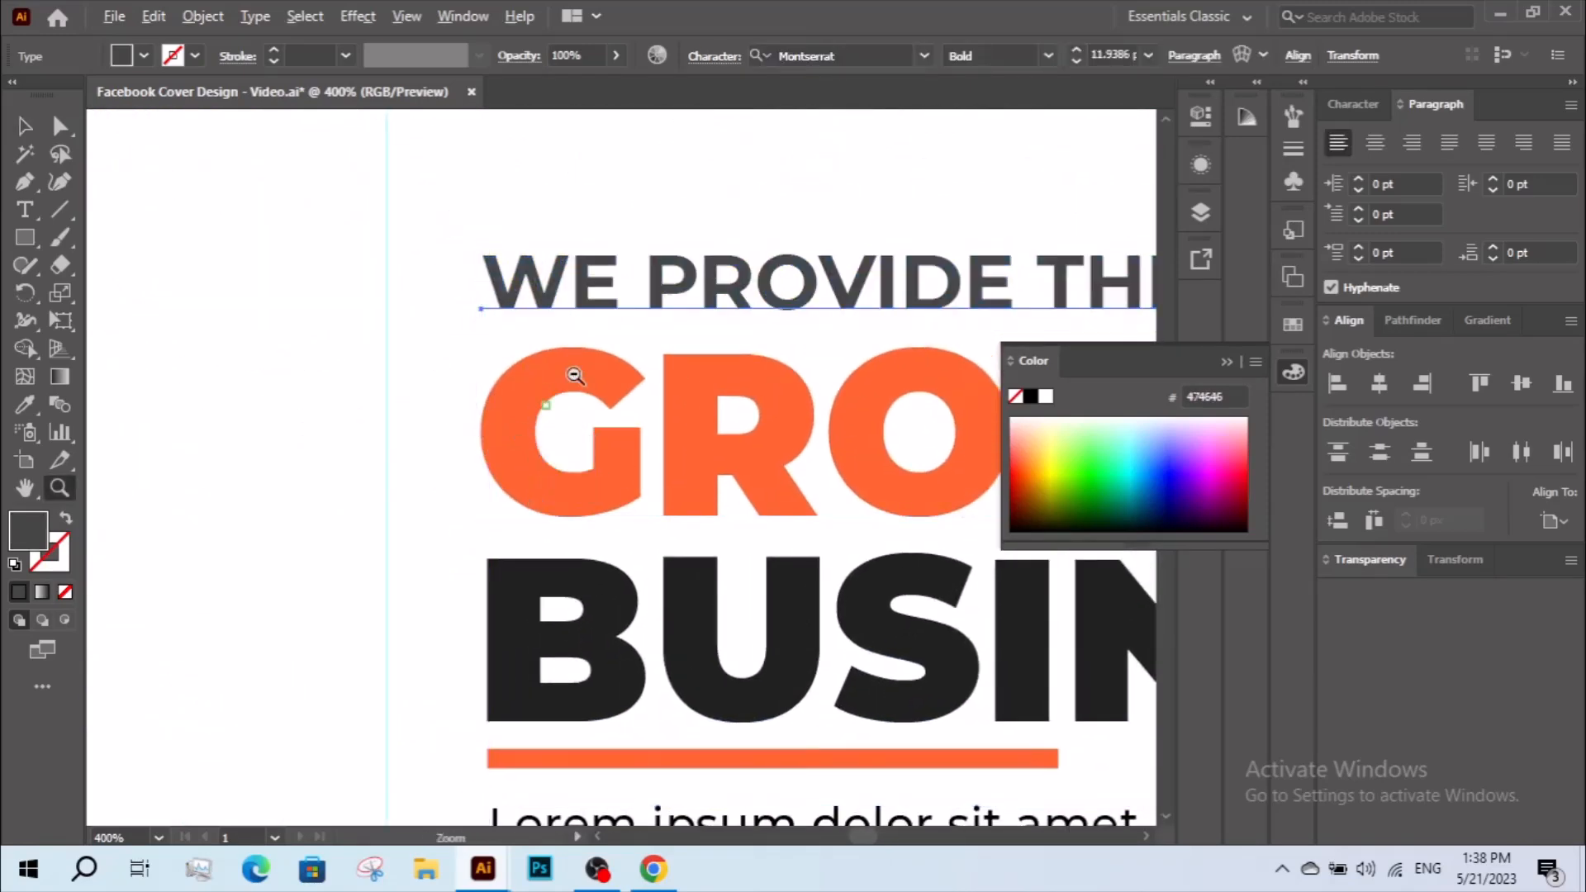
left_click(572, 374, "alt")
left_click(571, 374, "alt")
left_click_drag(661, 404, 449, 220)
key("v")
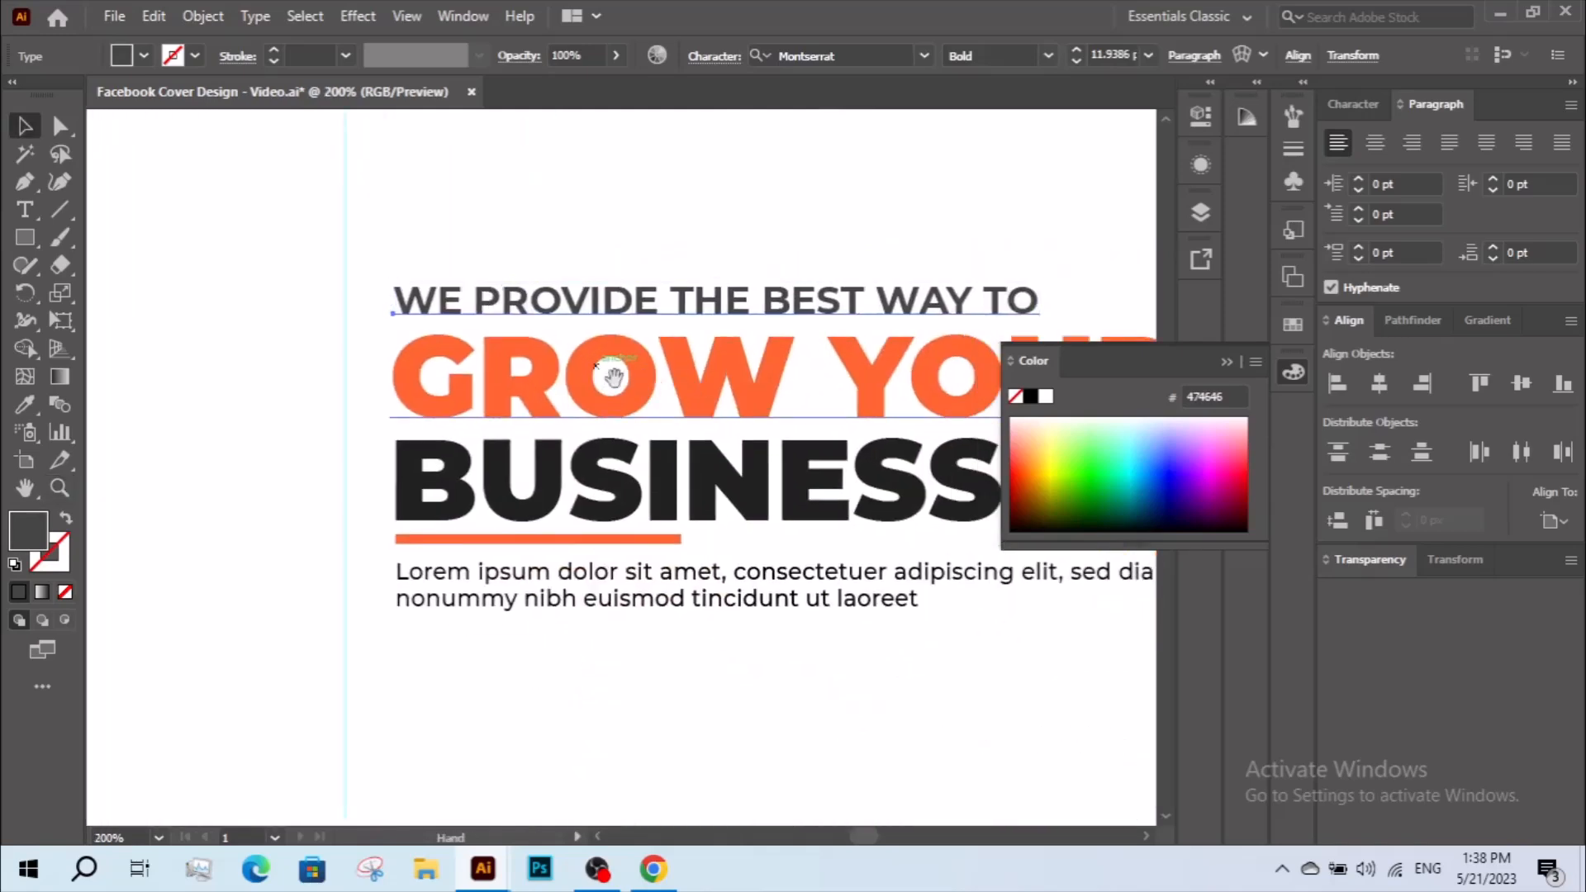
Nudge "WE PROVIDE THE BEST WAY TO" slightly down, closer to "GROW YOUR".
left_click_drag(632, 382, 619, 379)
key("z")
left_click(733, 453, "alt")
left_click_drag(719, 441, 678, 402)
key("v")
left_click(694, 606)
left_click(619, 315)
left_click_drag(615, 317, 617, 318)
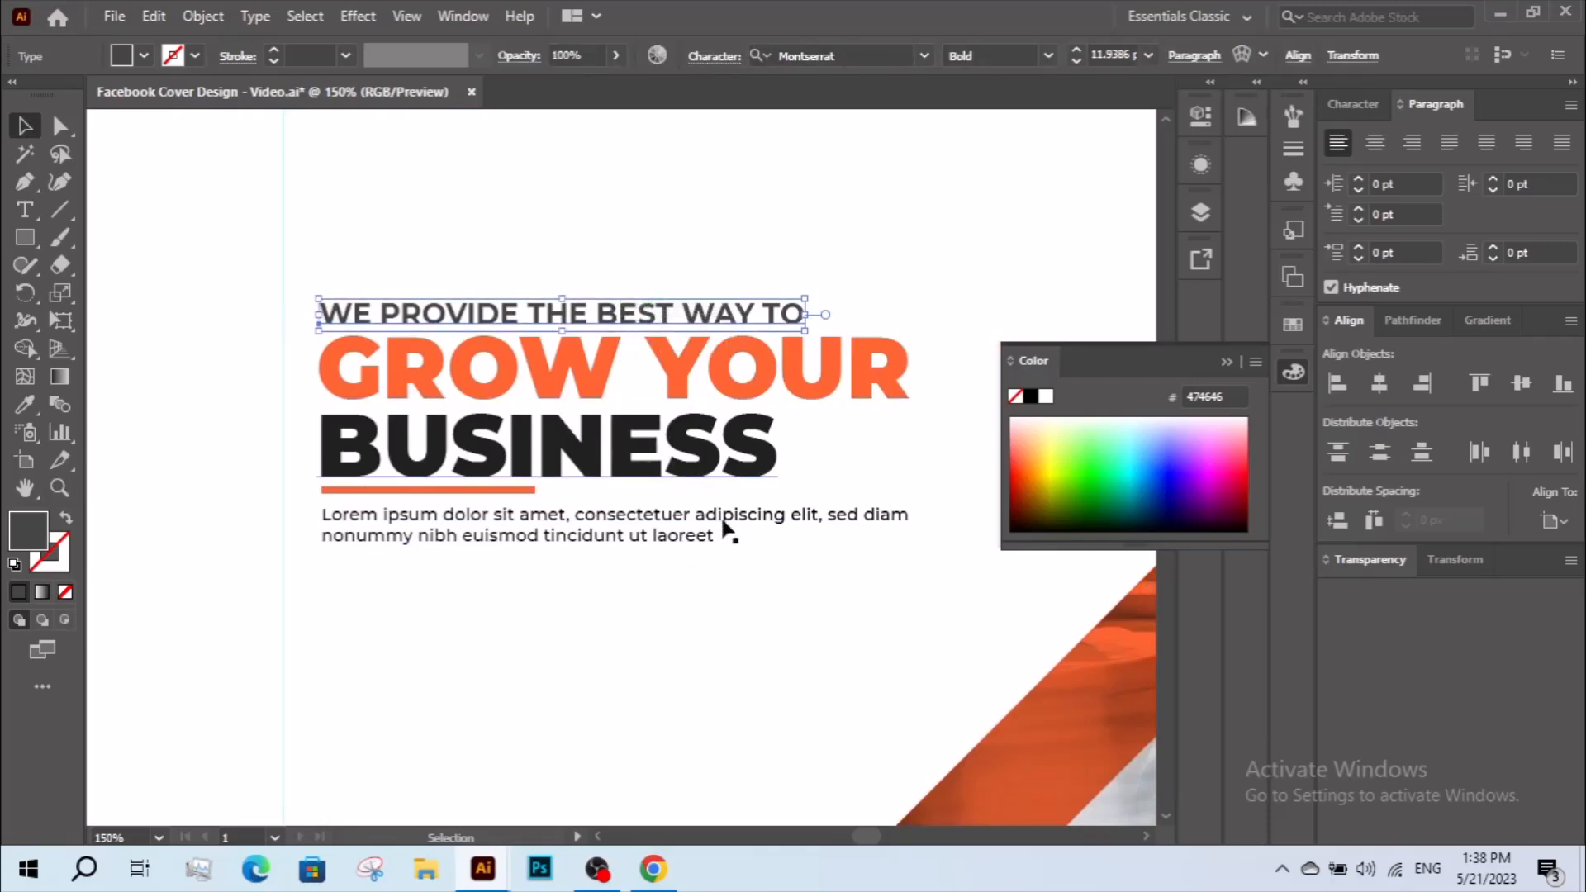
left_click(817, 630)
Set the fill of "WE PROVIDE THE BEST WAY TO" and the paragraph to dark grey #383838.
left_click(562, 311)
left_click(344, 537)
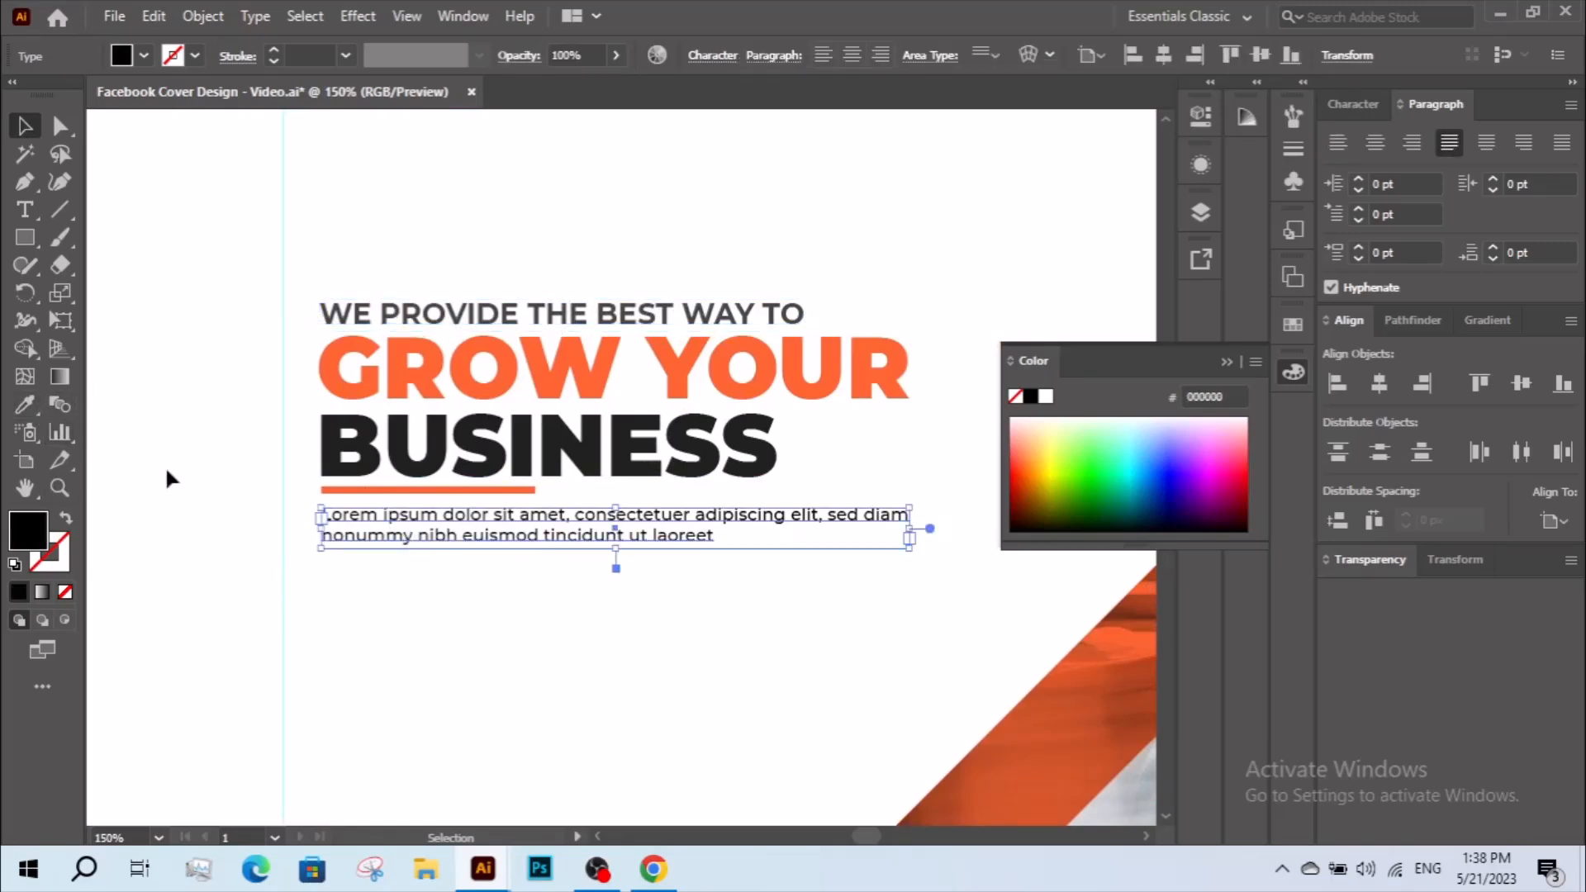
left_click(324, 321, "shift")
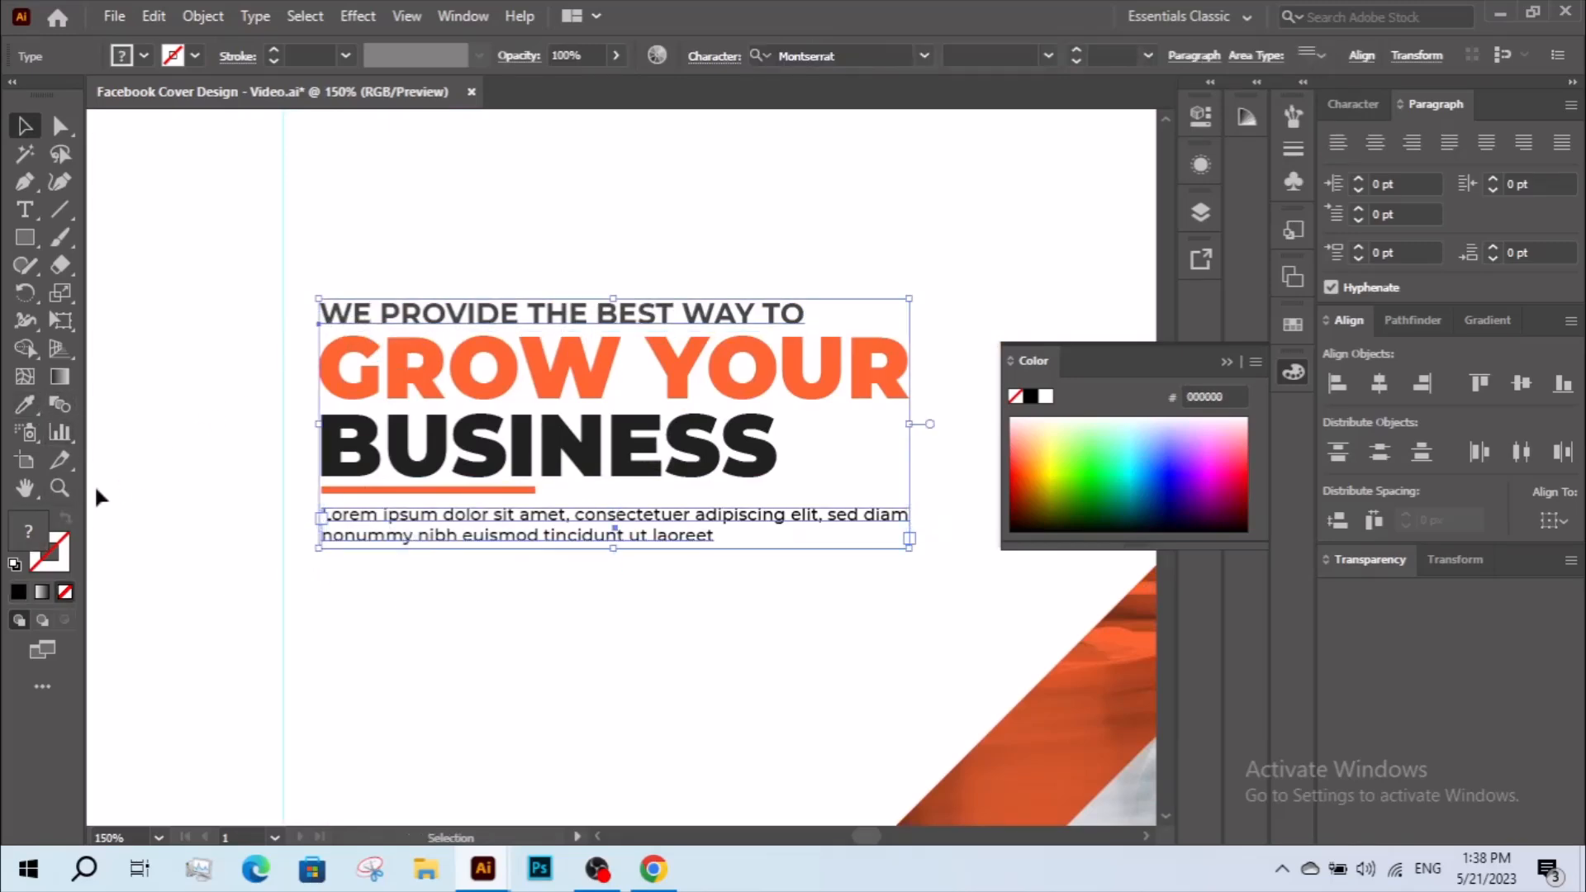
double_click(36, 538)
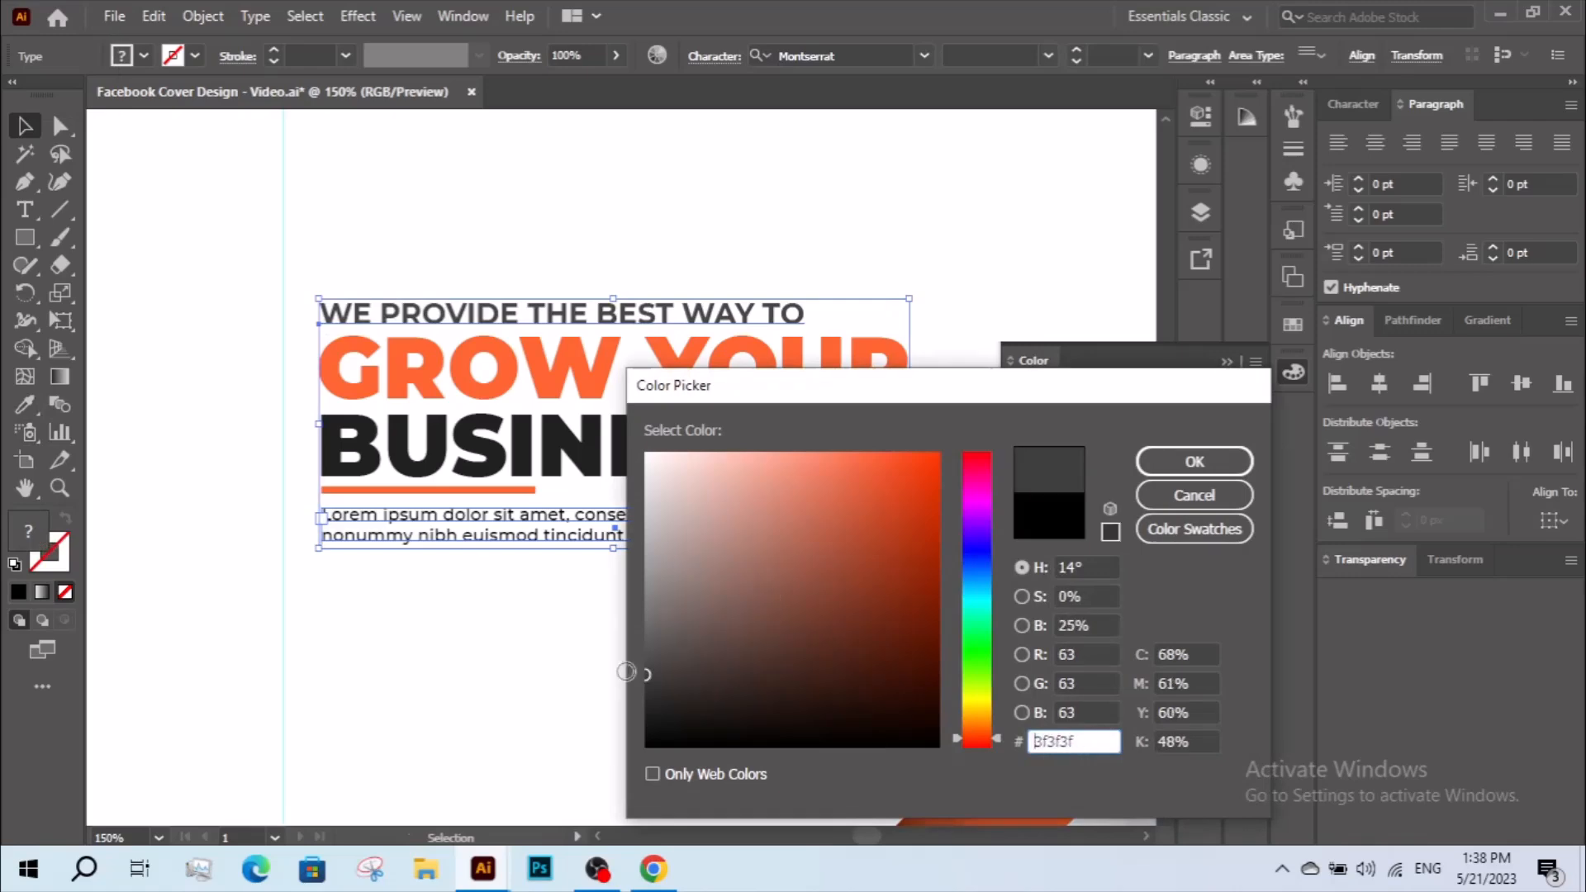
left_click(1189, 461)
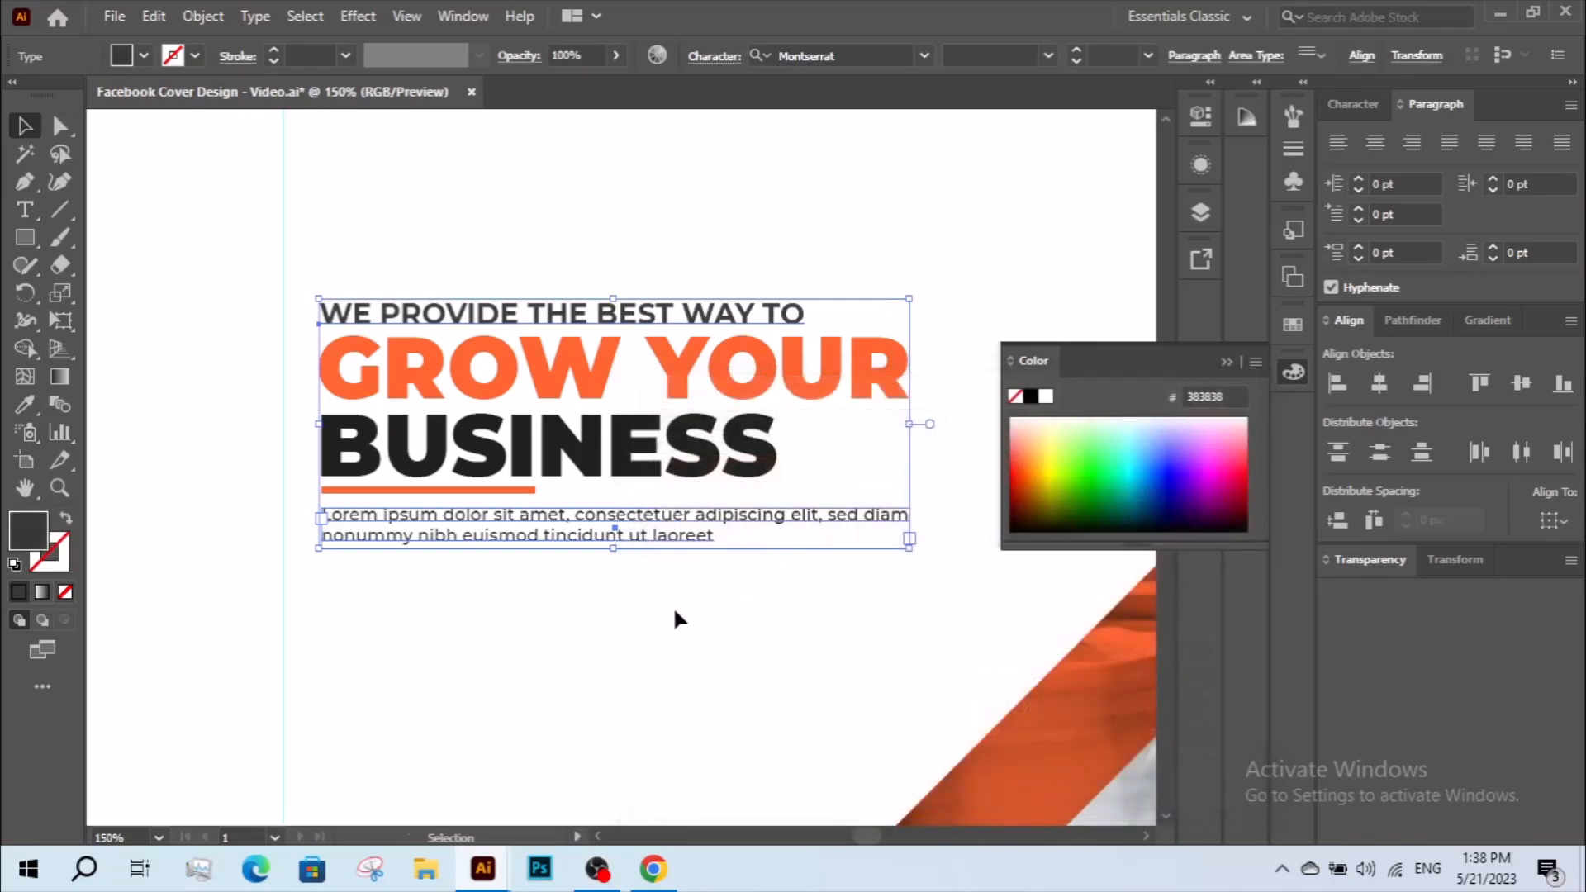
left_click(667, 614)
double_click(558, 514)
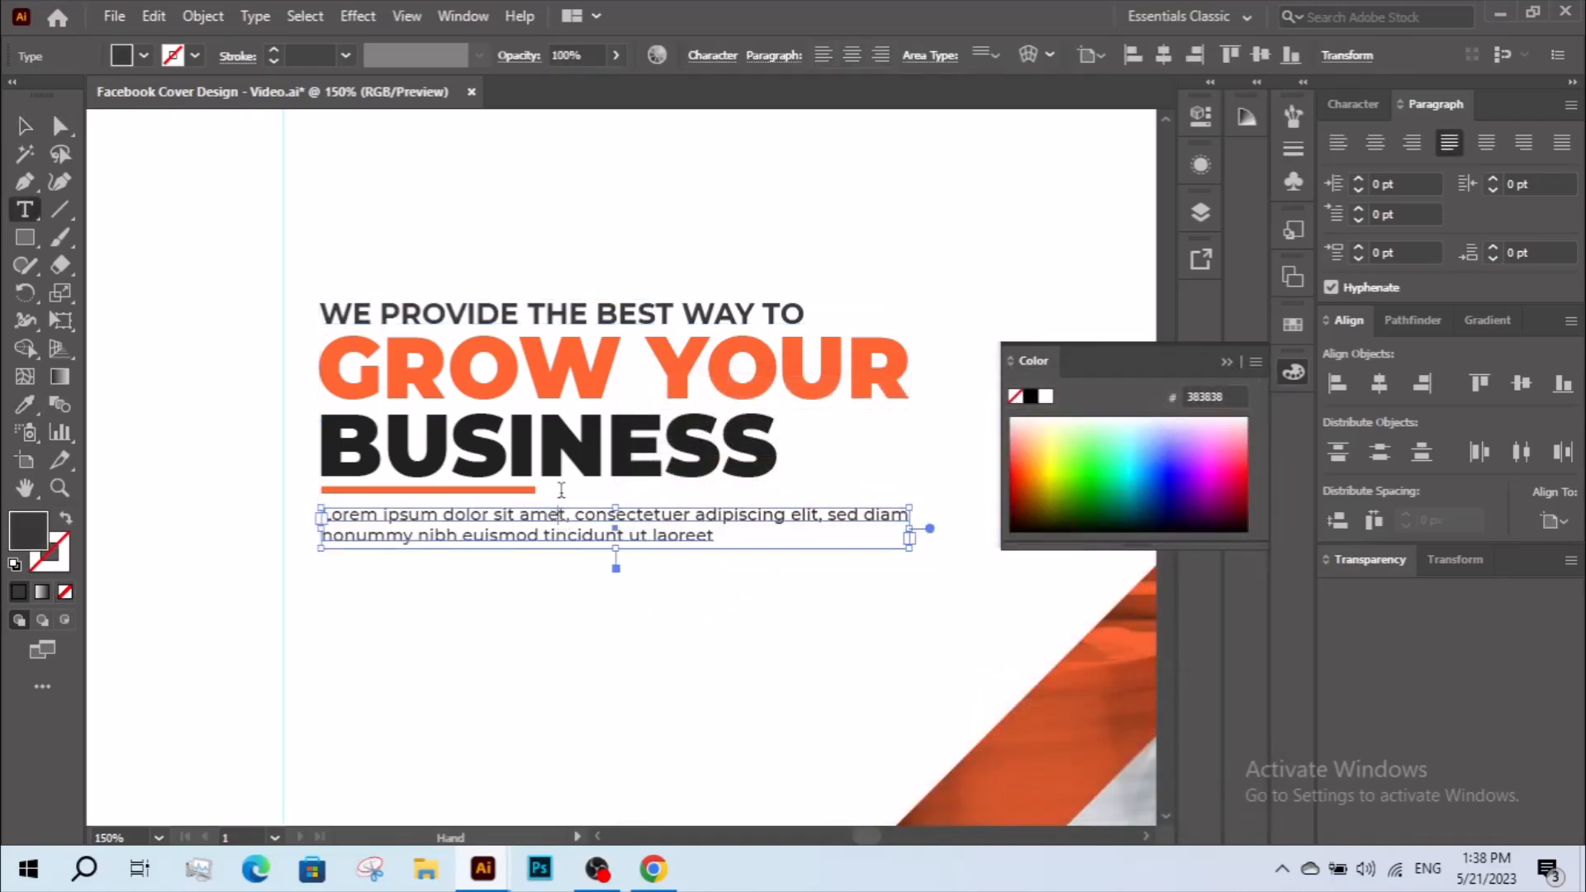
type("z")
key("BackSpace")
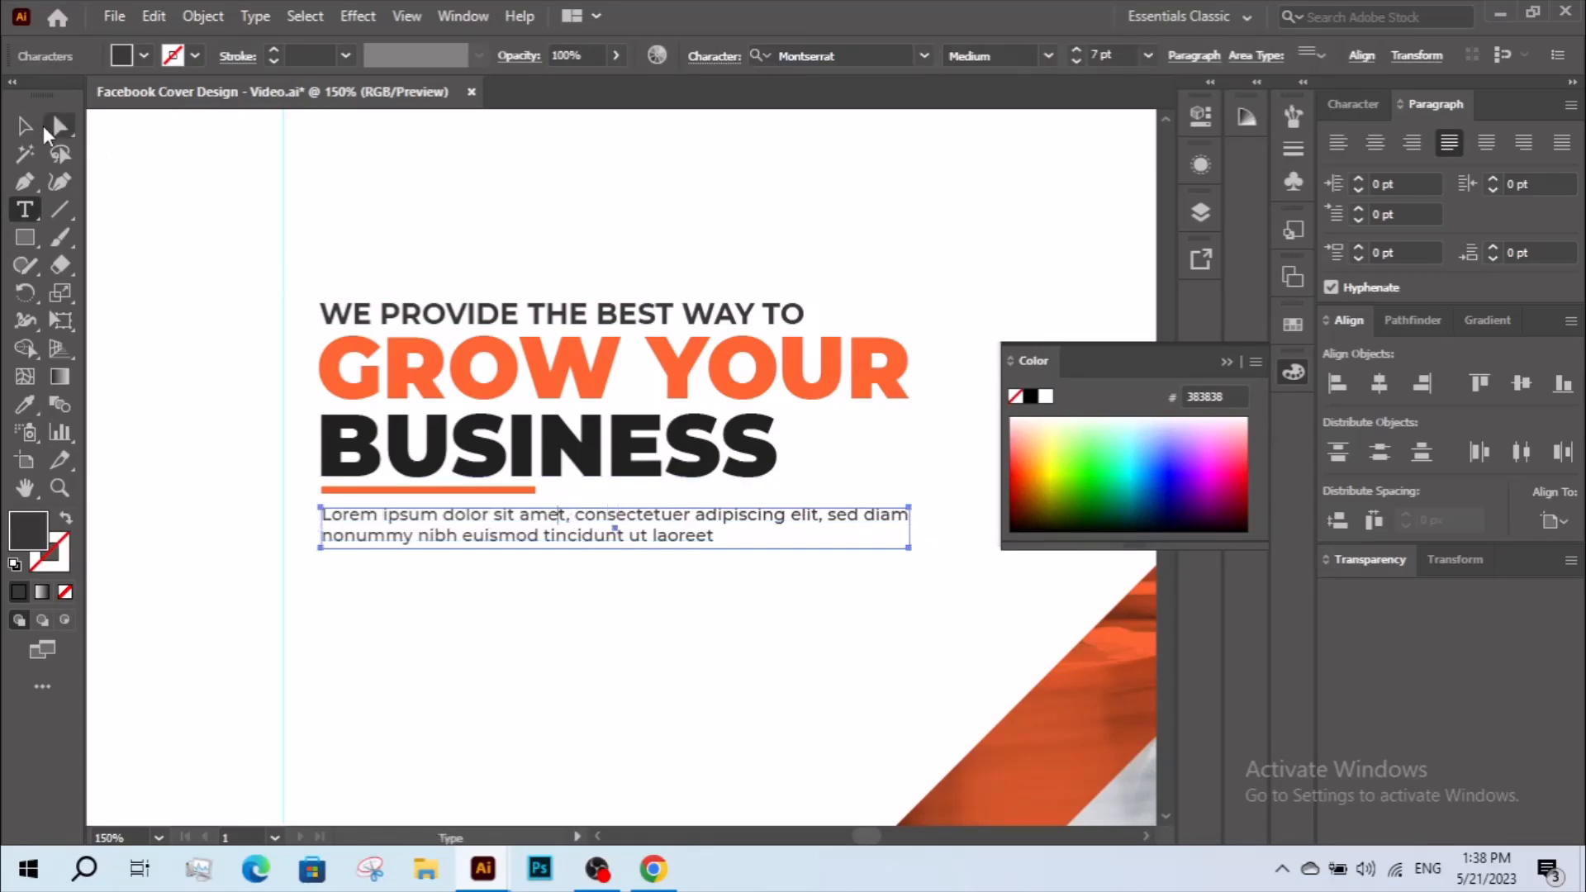
left_click(25, 125)
left_click(181, 230)
double_click(545, 434)
left_click(438, 255)
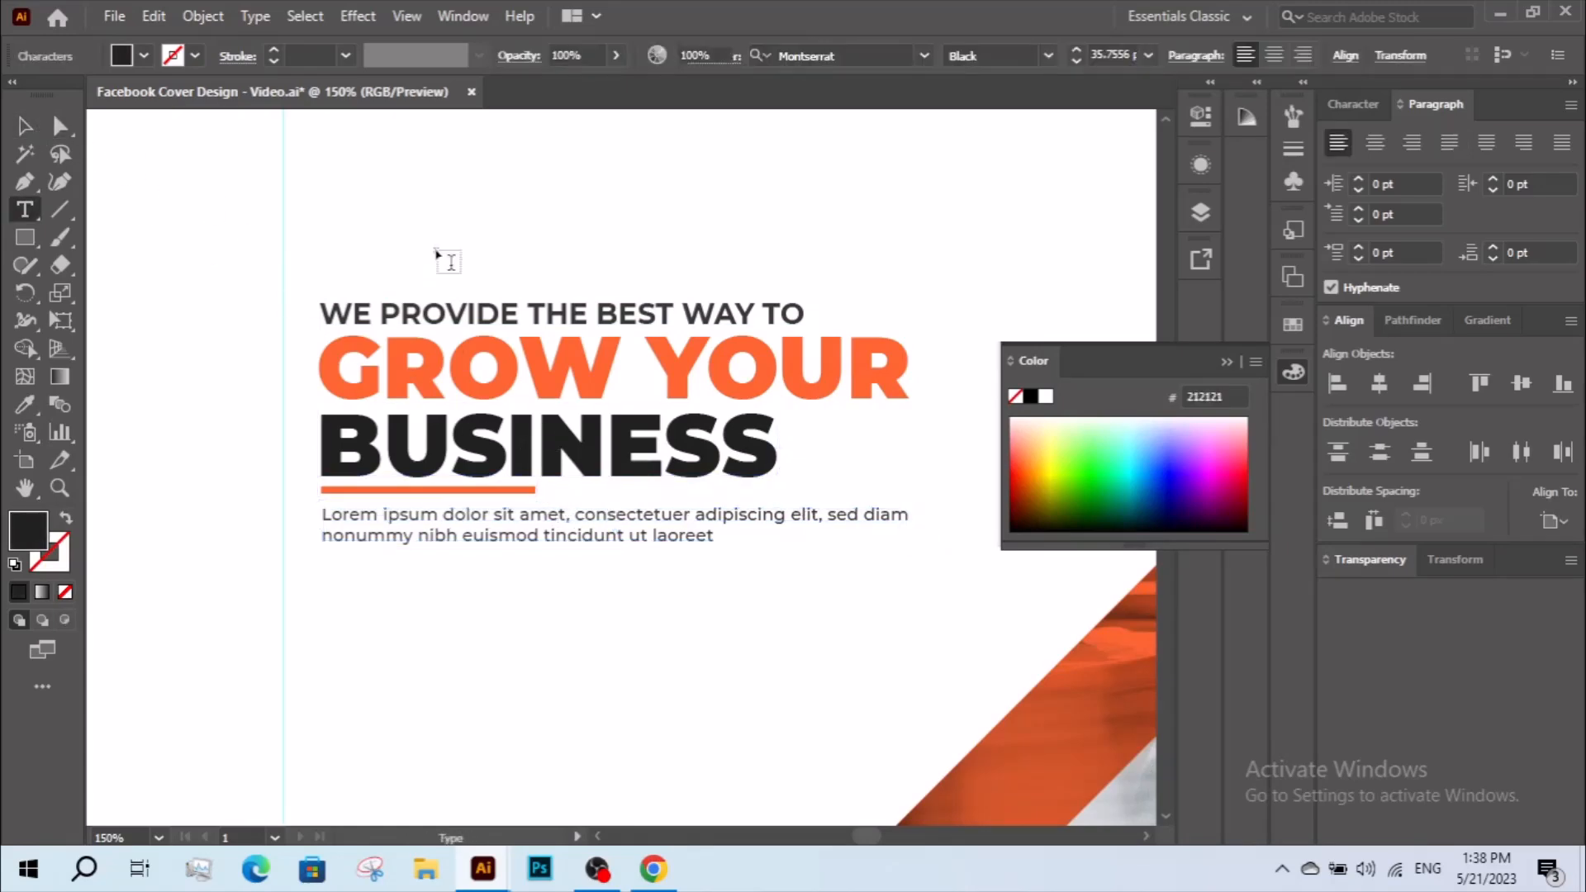
left_click(37, 125)
Examine the text block's layout against the artboard, the photo edge and the safe-area guides.
key("z")
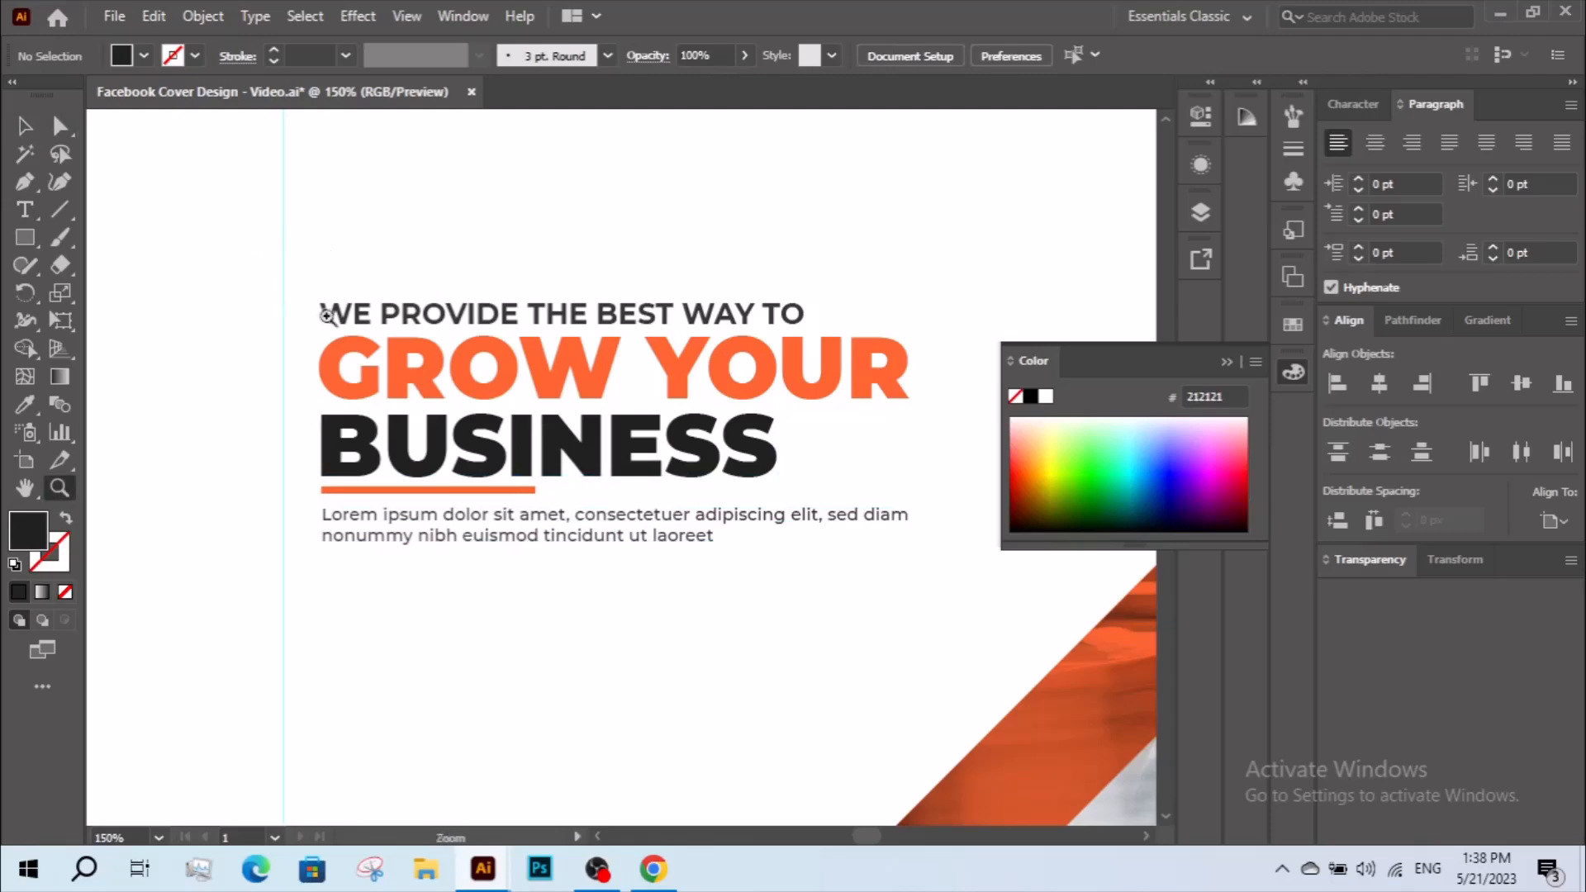
left_click(345, 306, "alt")
left_click(346, 306, "alt")
left_click_drag(864, 566, 714, 493)
key("v")
key("z")
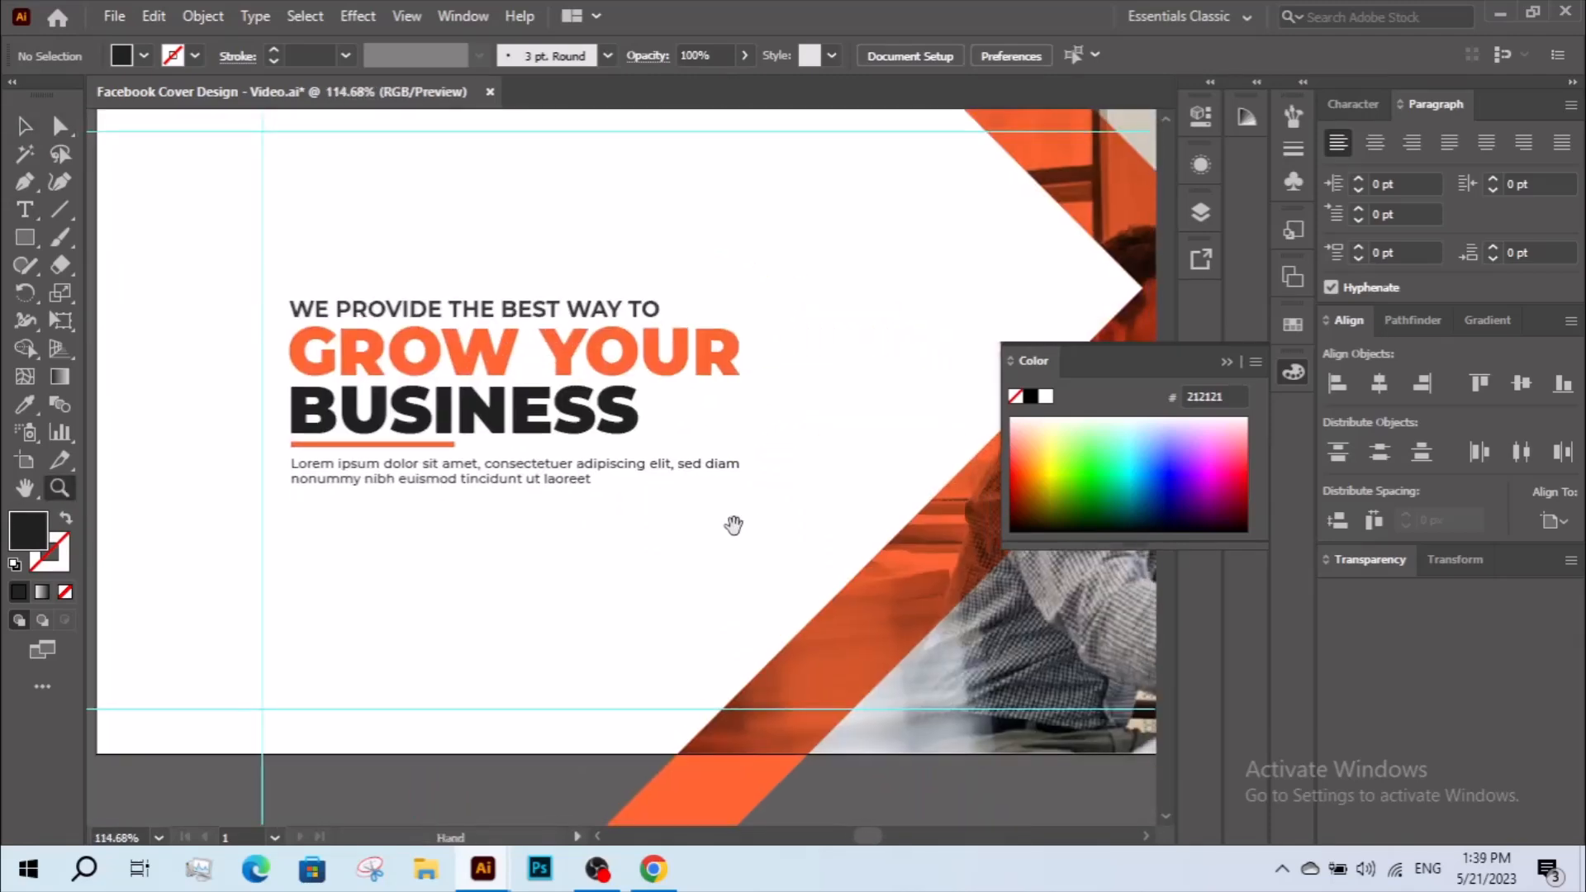
key("v")
left_click_drag(691, 551, 527, 415)
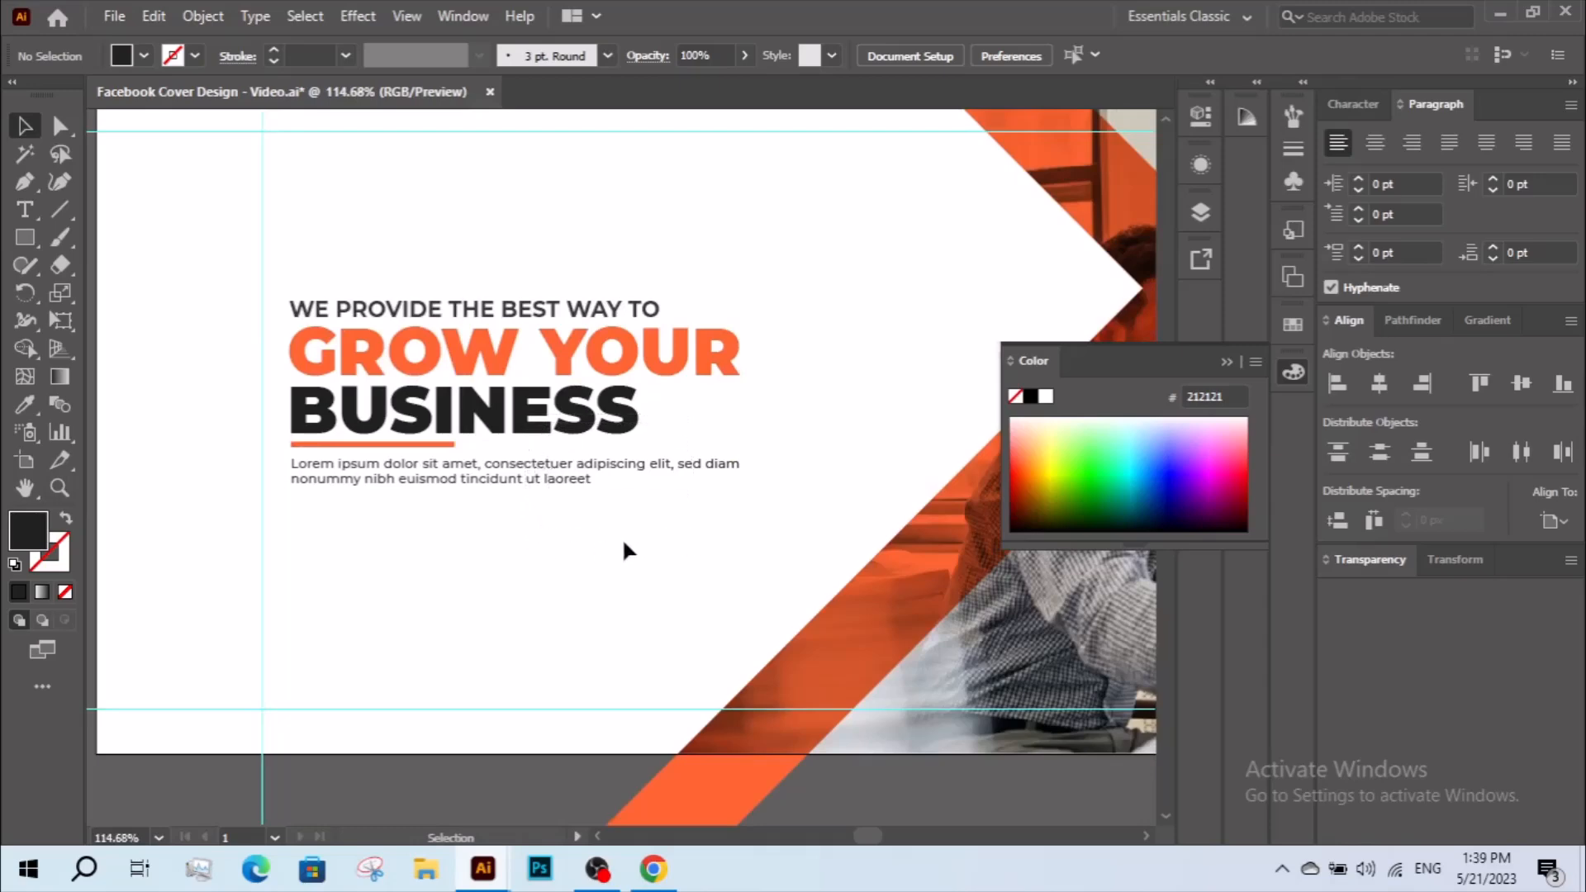
left_click_drag(357, 248, 563, 533)
key("ctrl+shift+a")
Scale "WE PROVIDE THE BEST WAY TO" down to about 11.24 pt so its right end lines up with "BUSINESS".
left_click(652, 307)
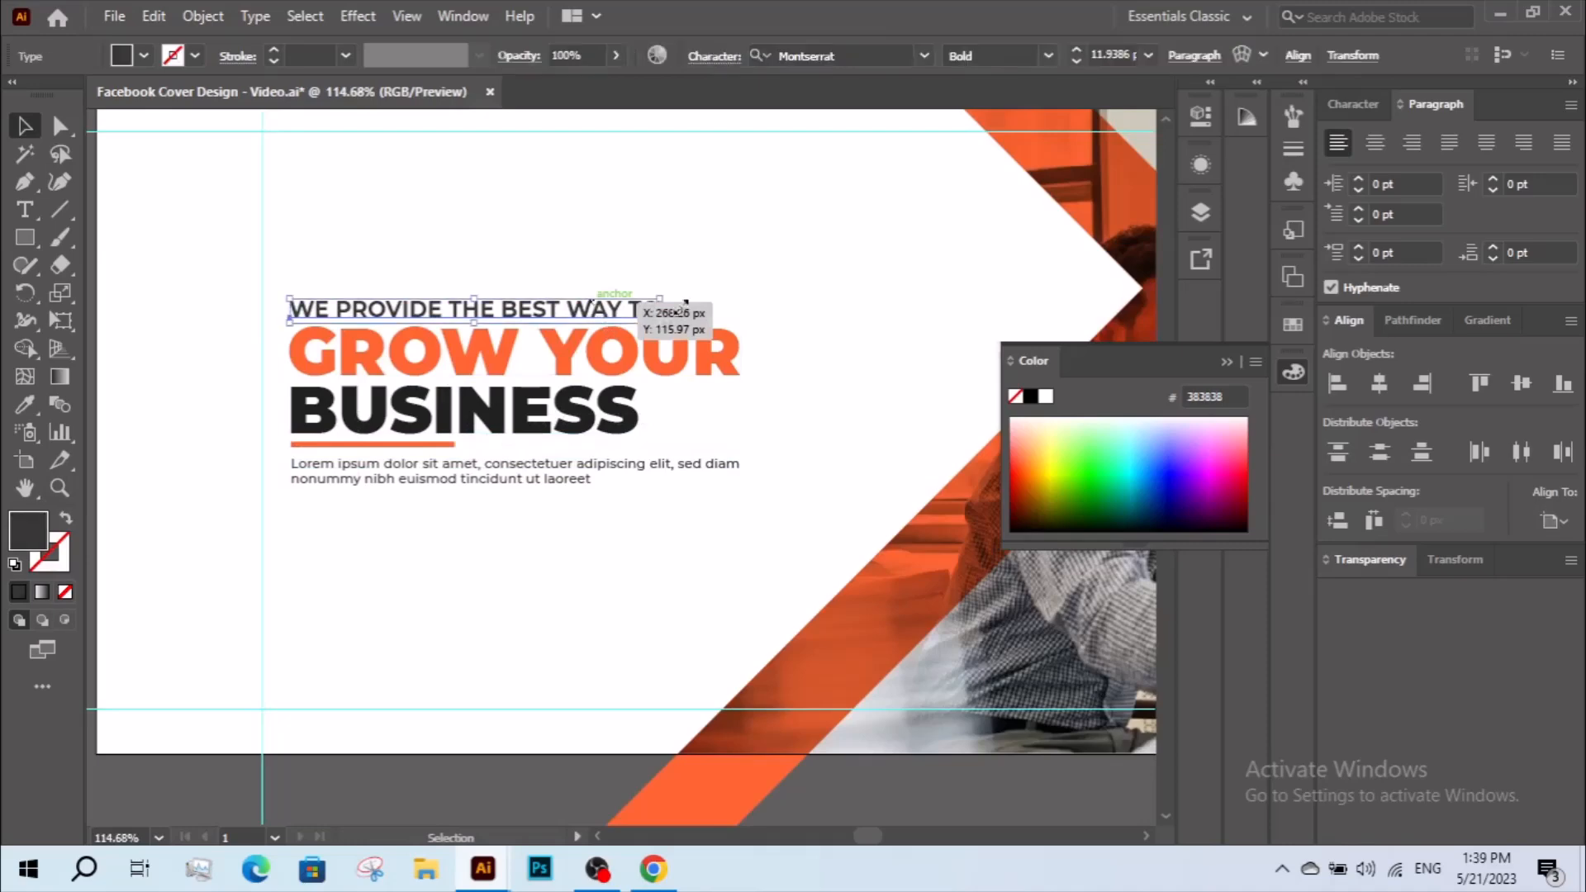
left_click_drag(660, 300, 622, 303)
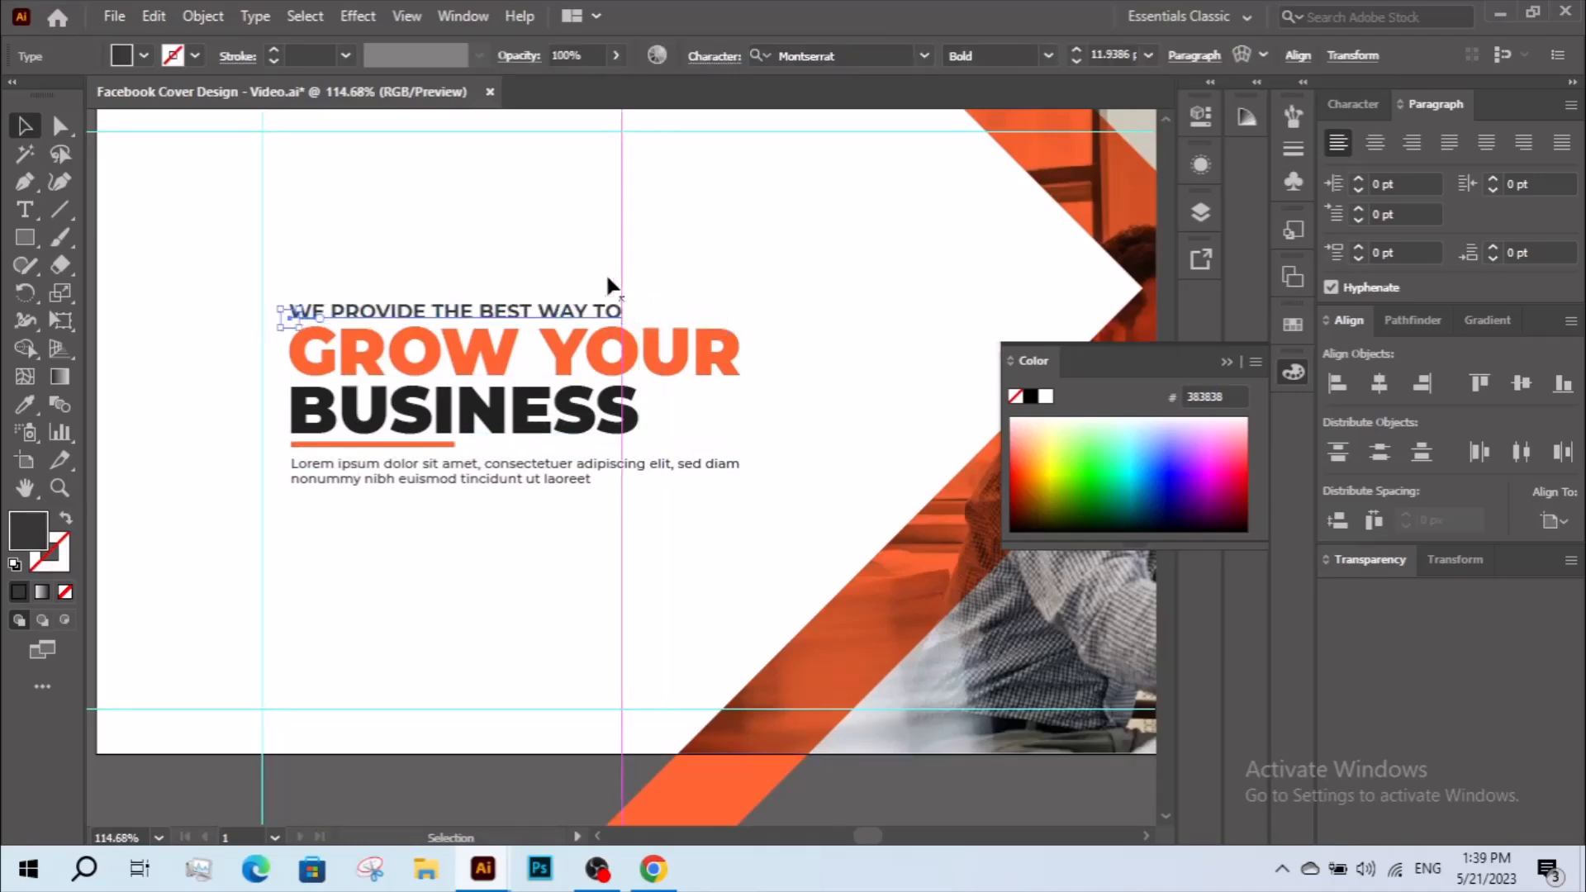
left_click(593, 266)
left_click(616, 312)
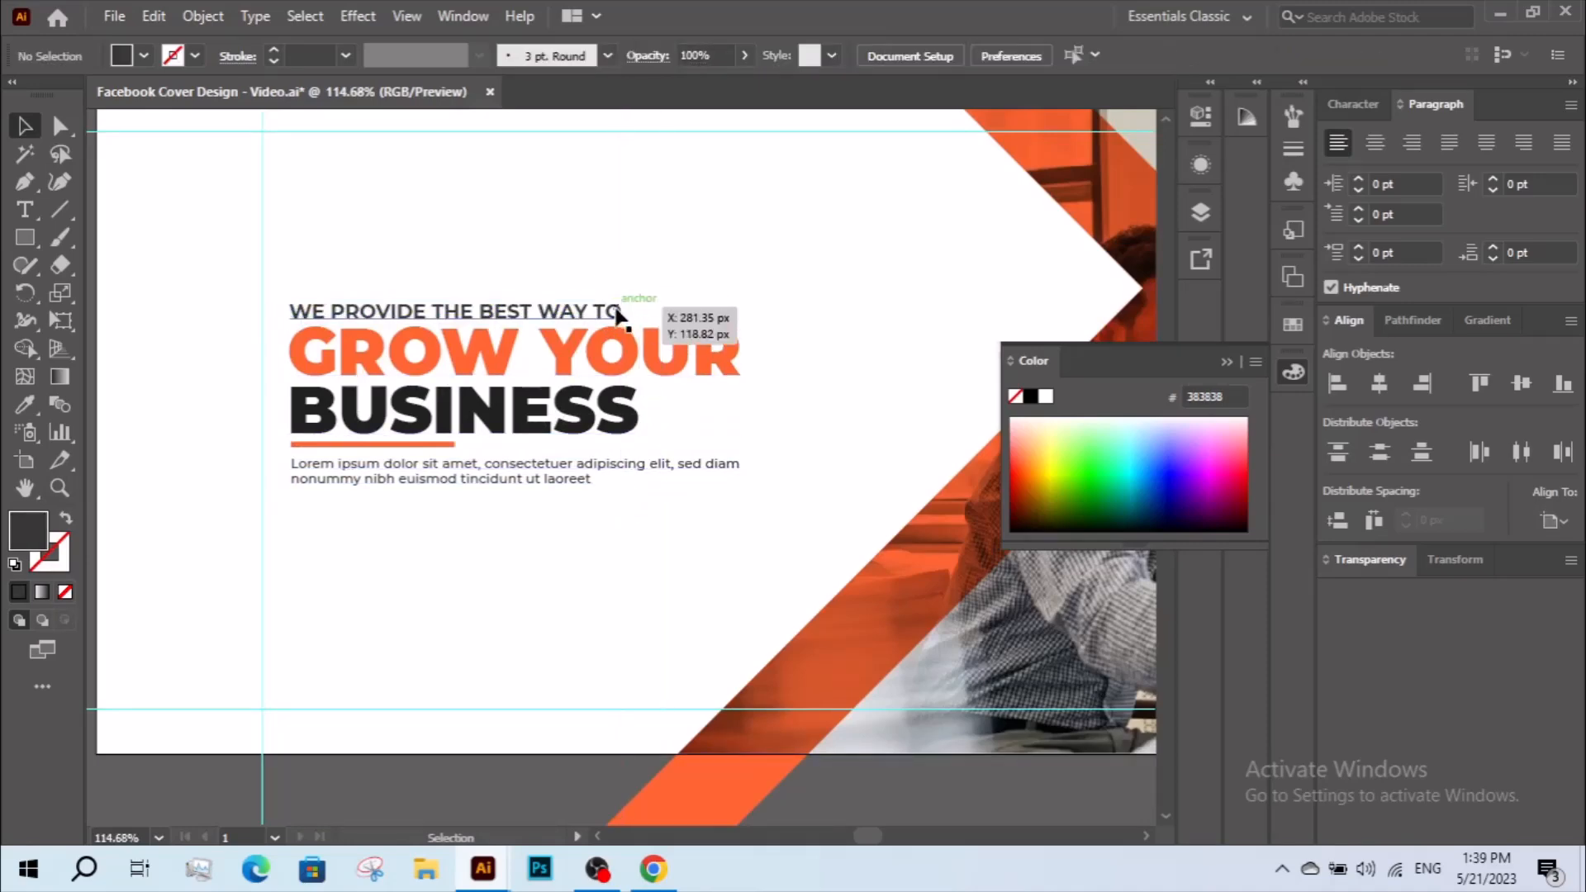
left_click_drag(629, 311, 639, 396)
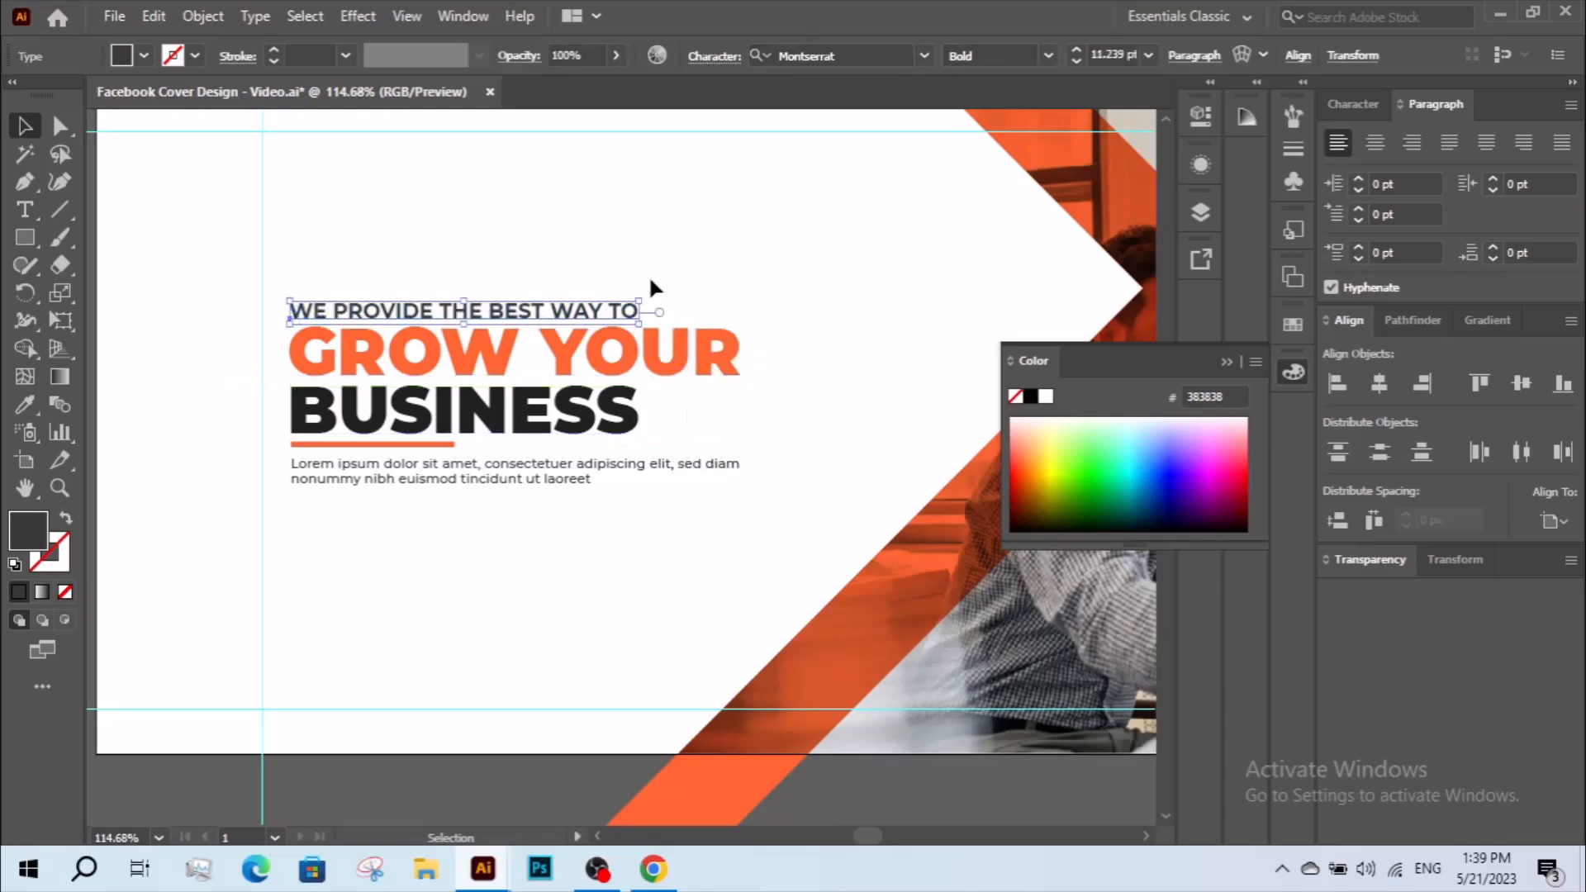
left_click(646, 276)
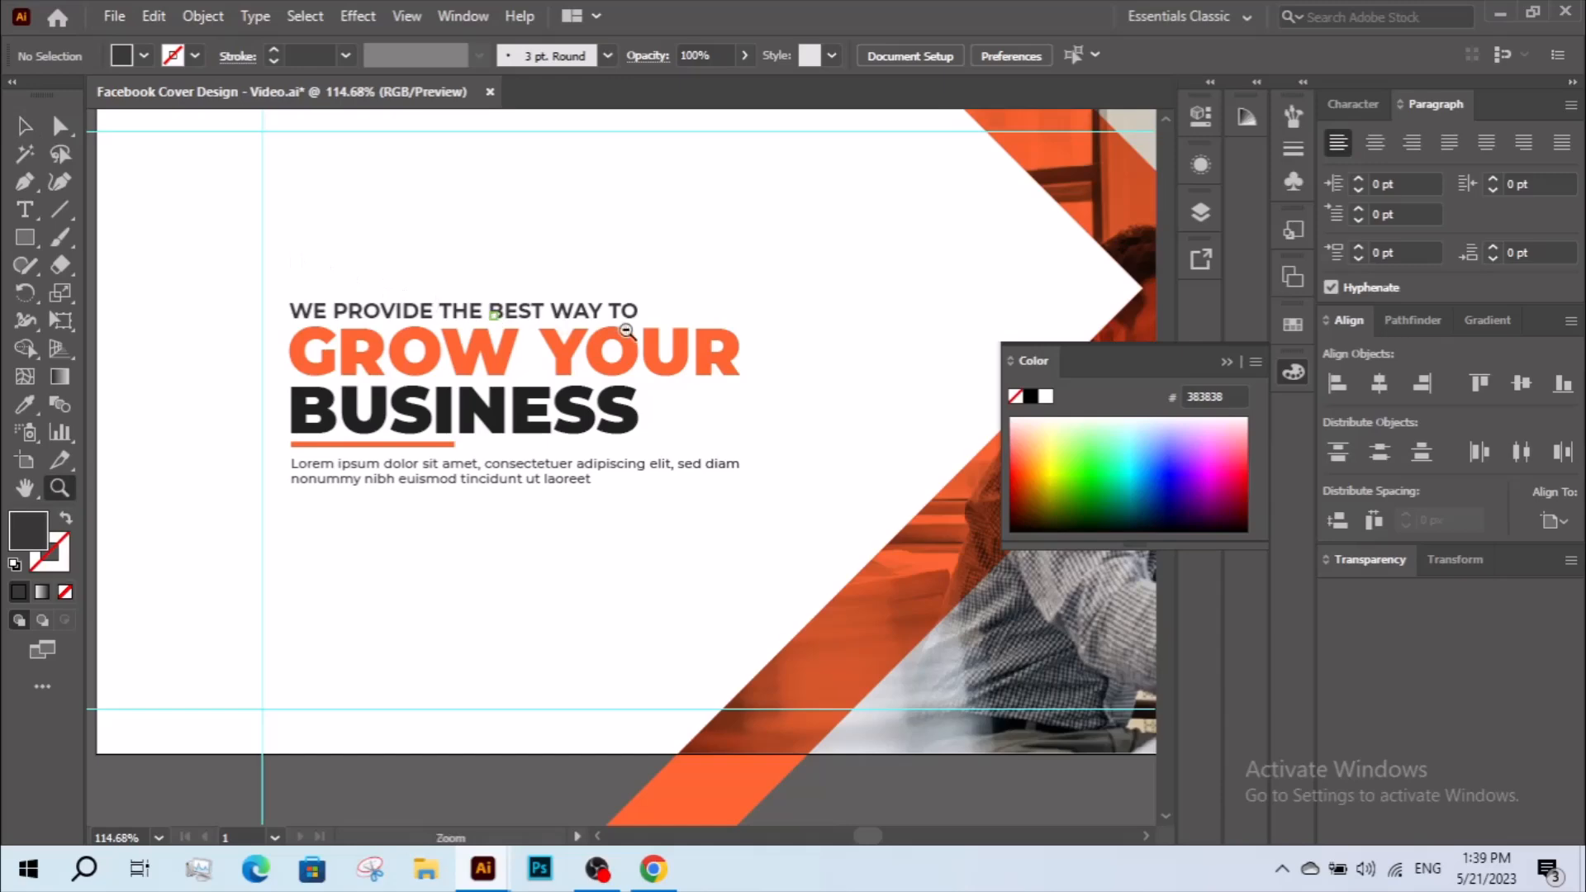
Group the headline lines, underline and paragraph, and scale the group up proportionally to fill more of the white area.
key("ctrl+0")
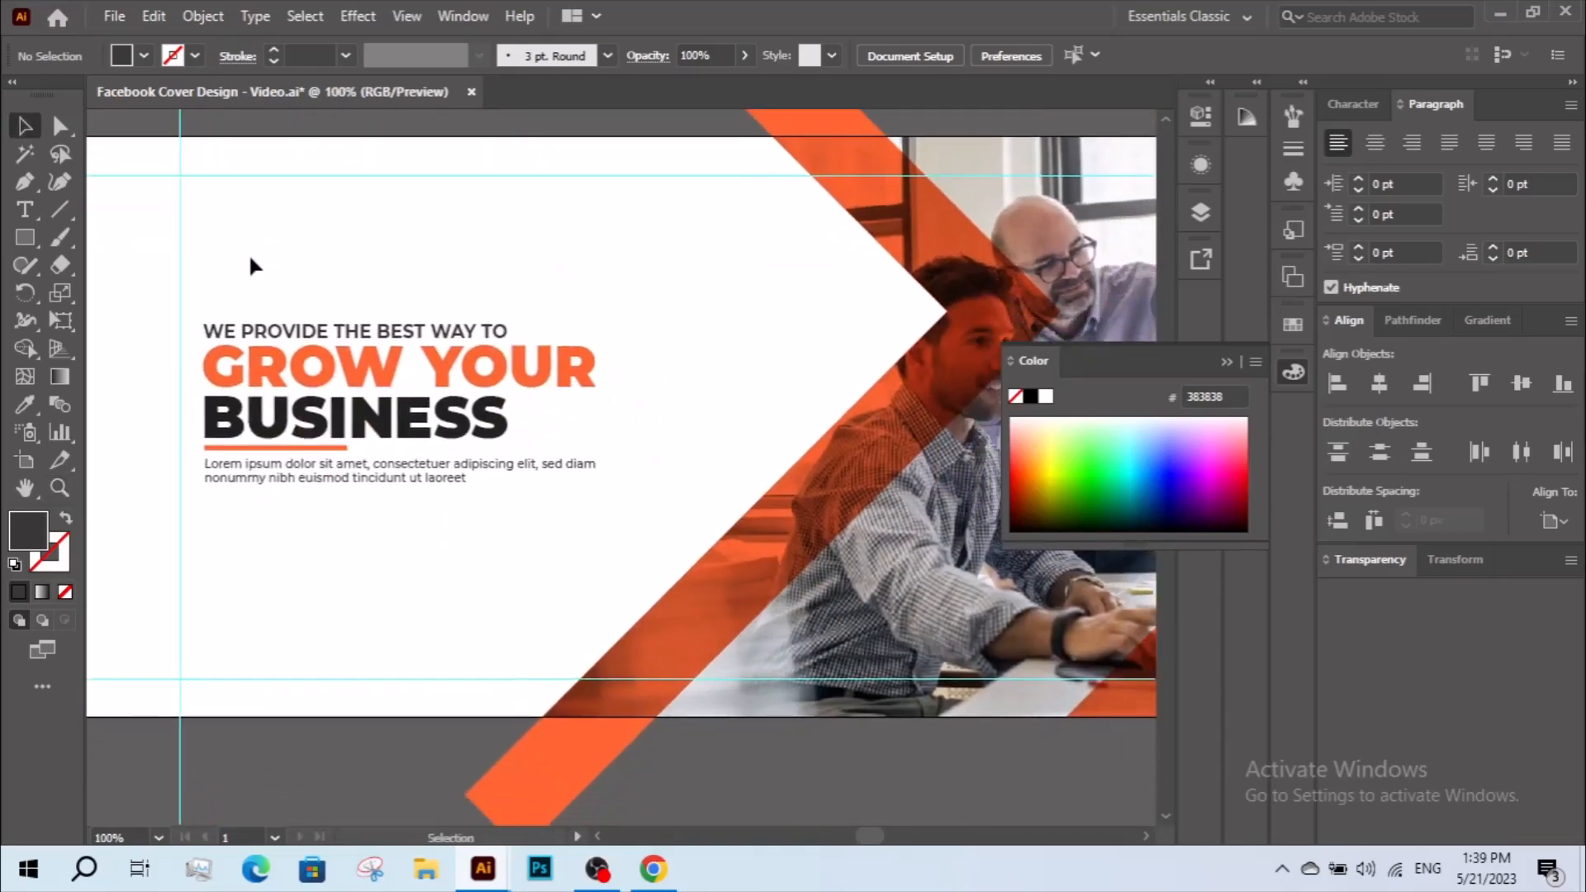
left_click_drag(511, 542, 512, 541)
key("ctrl+space")
left_click(508, 453, "ctrl+alt")
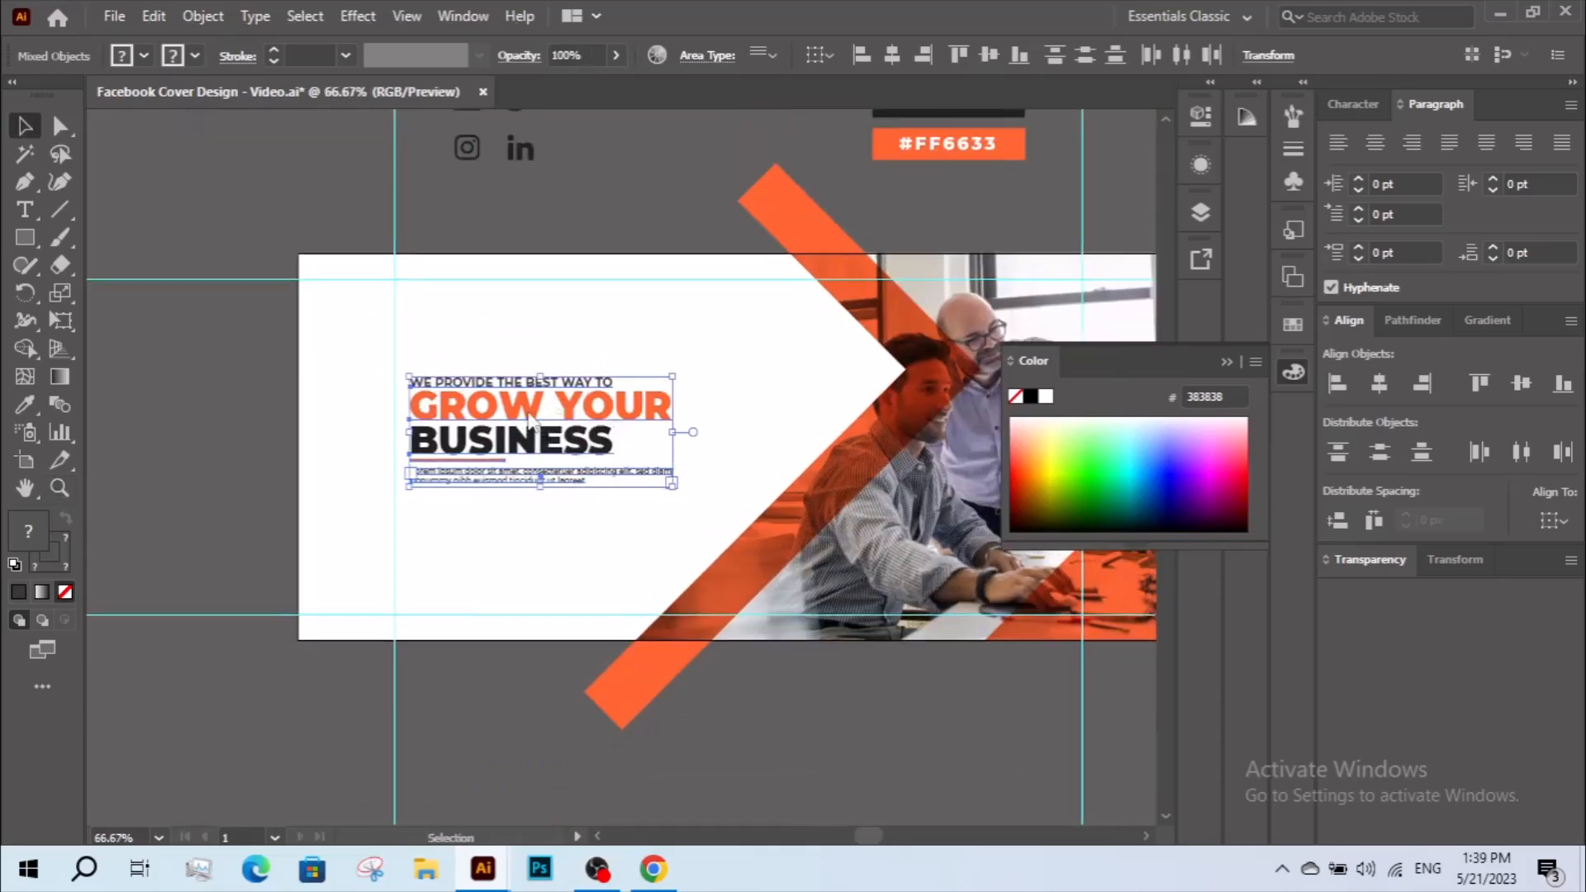
right_click(528, 410)
left_click(587, 588)
left_click_drag(673, 431, 753, 443)
left_click(645, 514)
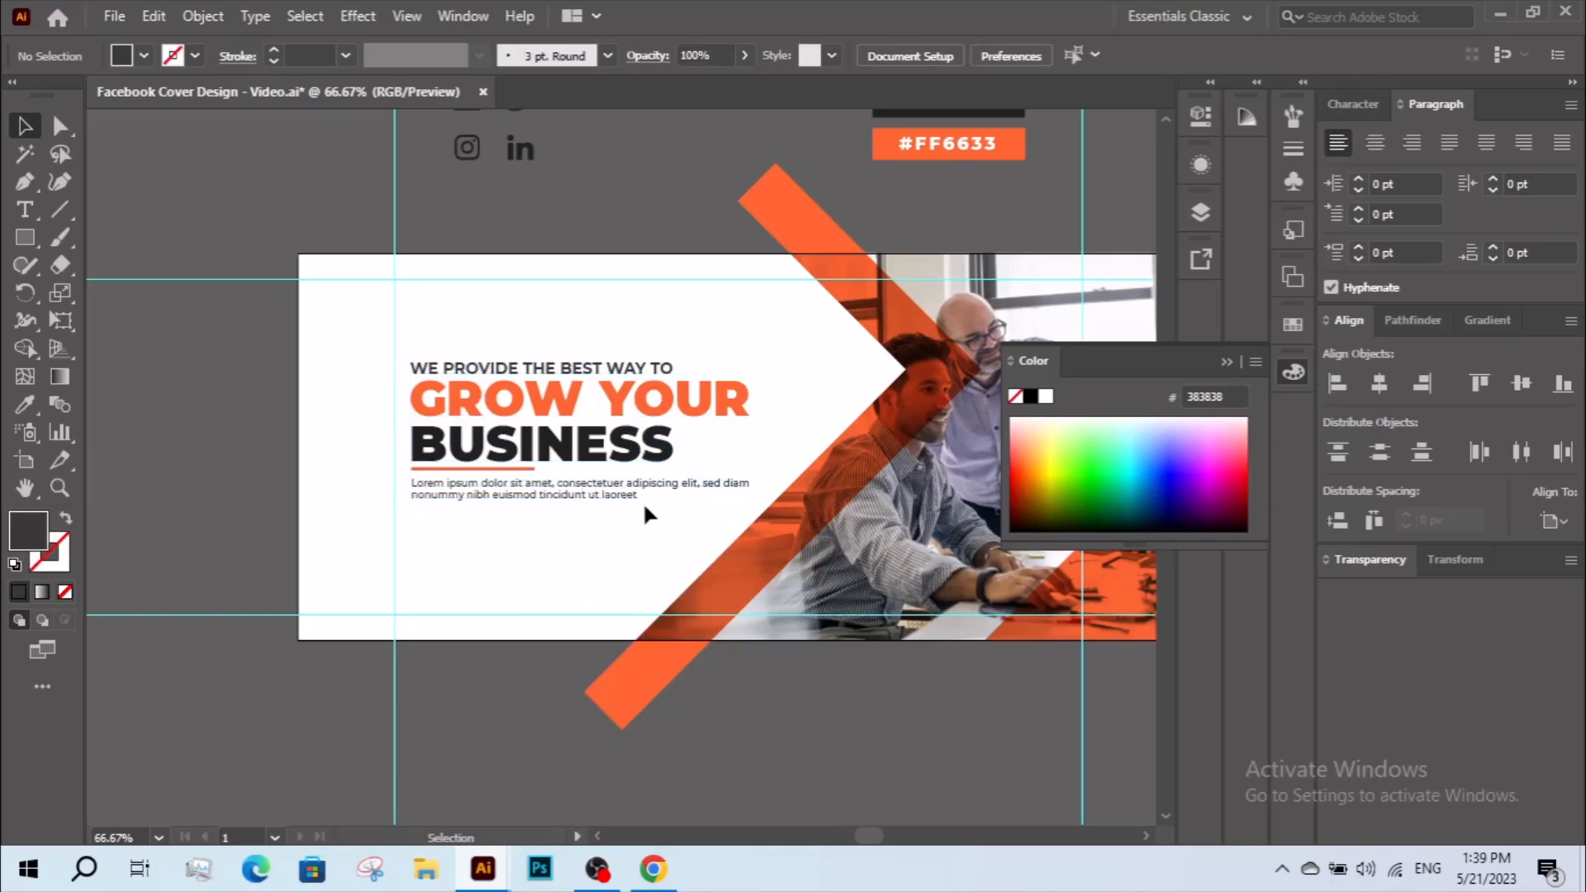
Inside the text group, narrow the paragraph frame to the width of "BUSINESS" and deepen it to fit three lines.
left_click(642, 493)
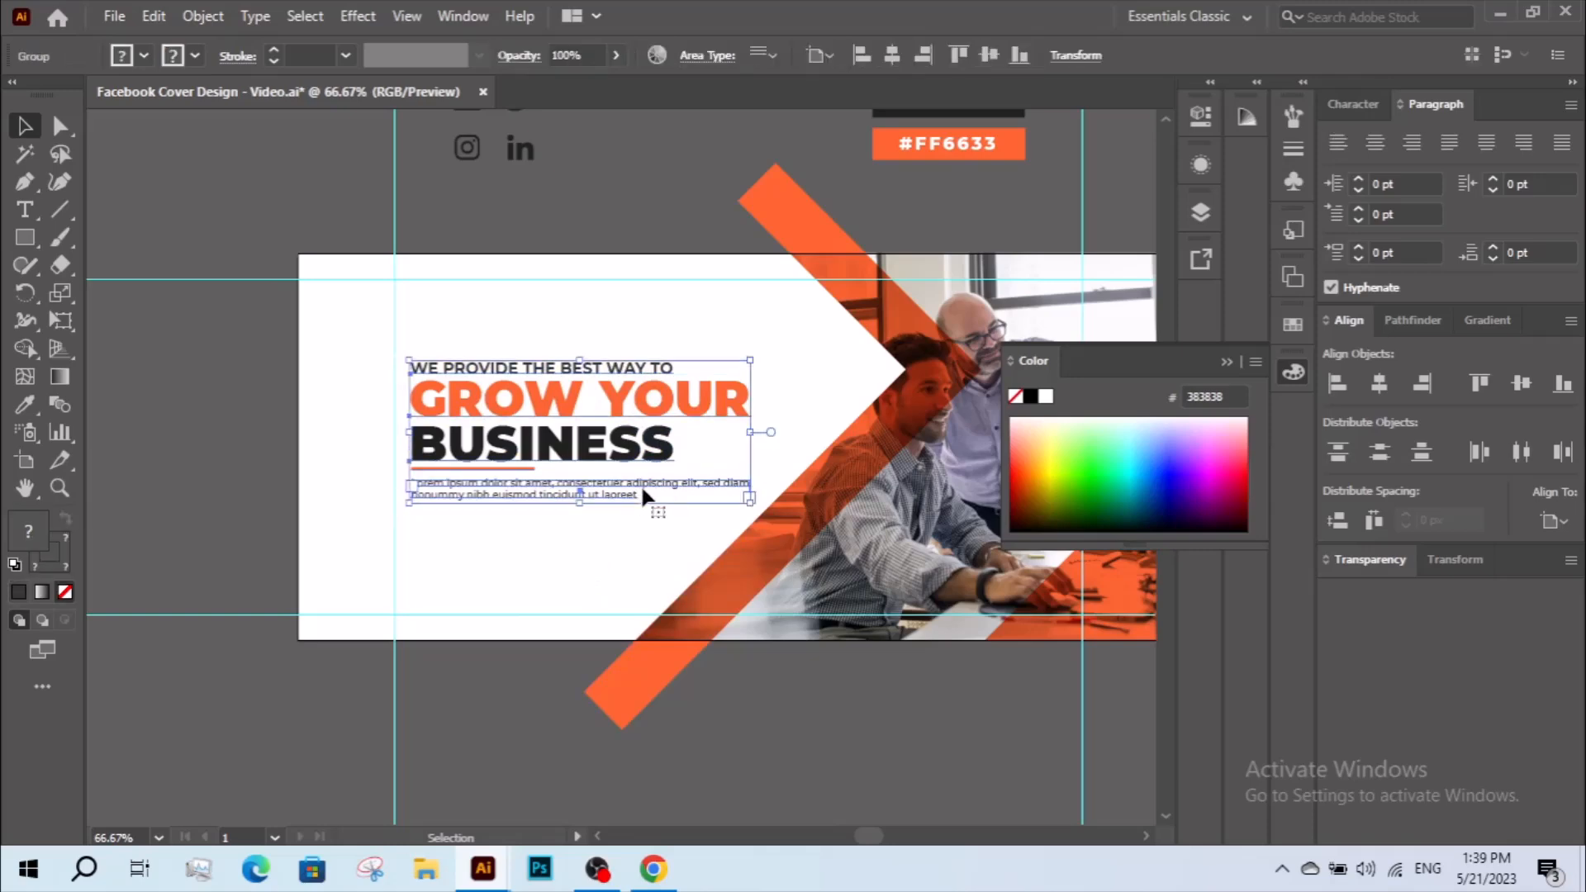
double_click(603, 506)
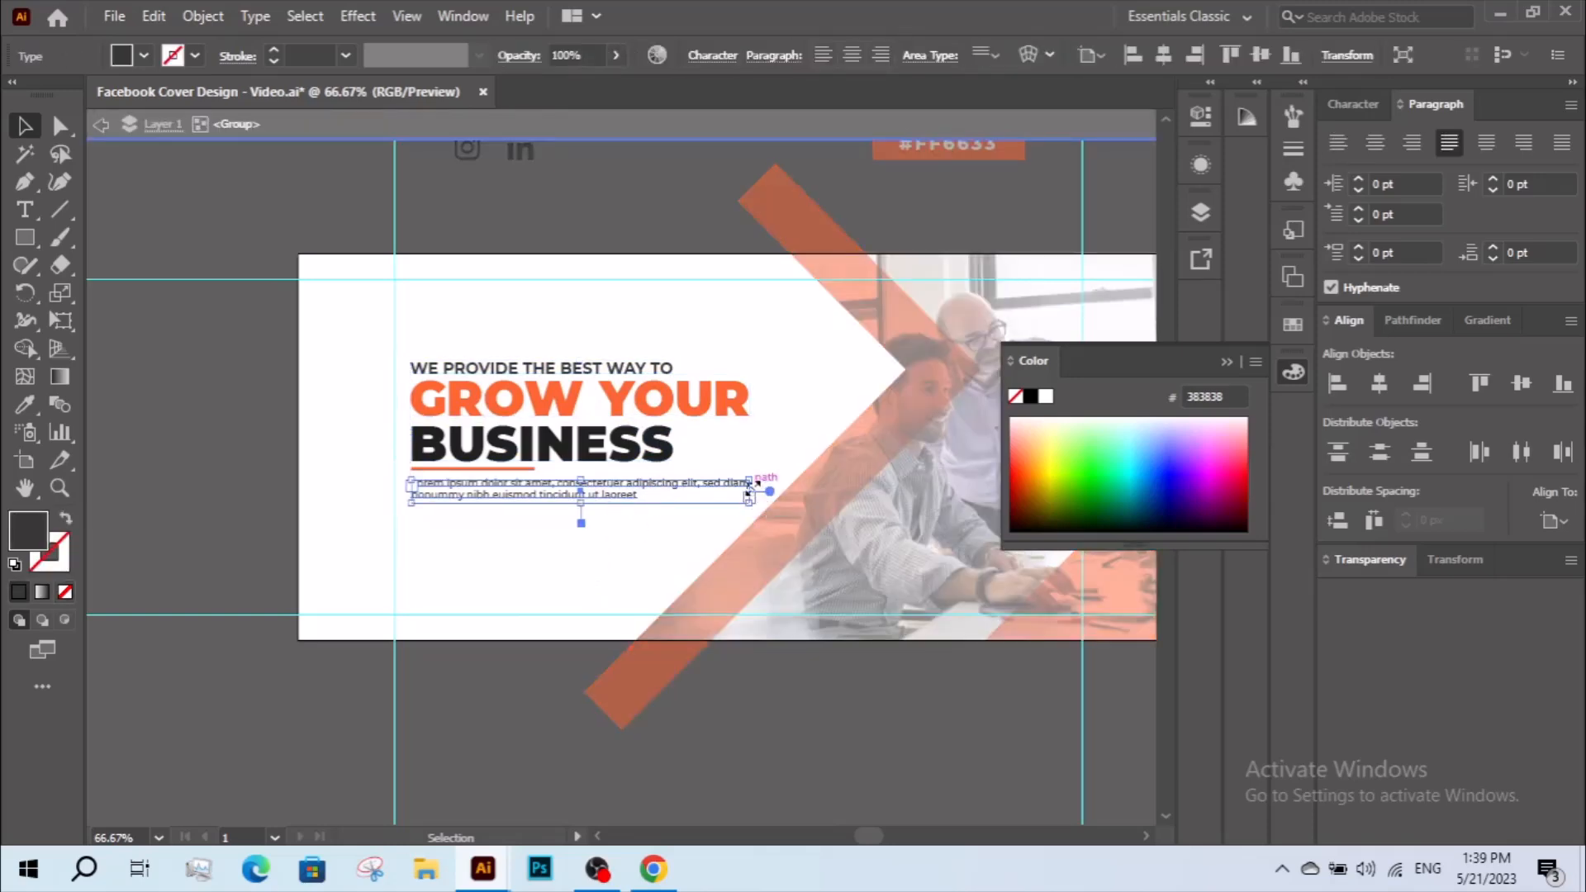
left_click_drag(751, 491, 685, 497)
left_click_drag(548, 502, 548, 523)
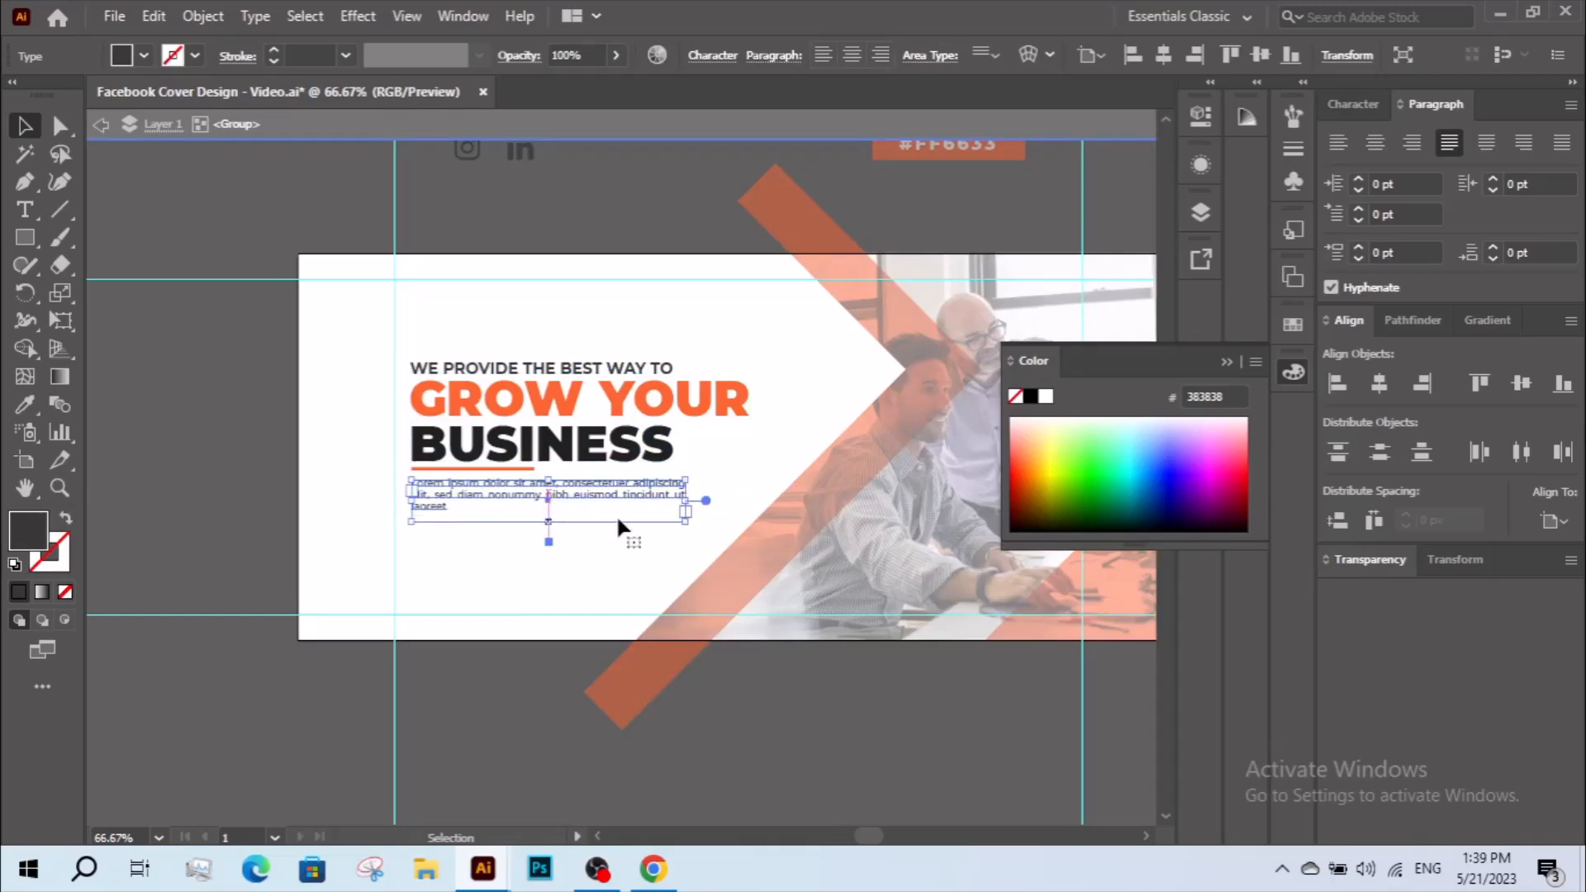
left_click_drag(683, 499, 675, 454)
double_click(580, 555)
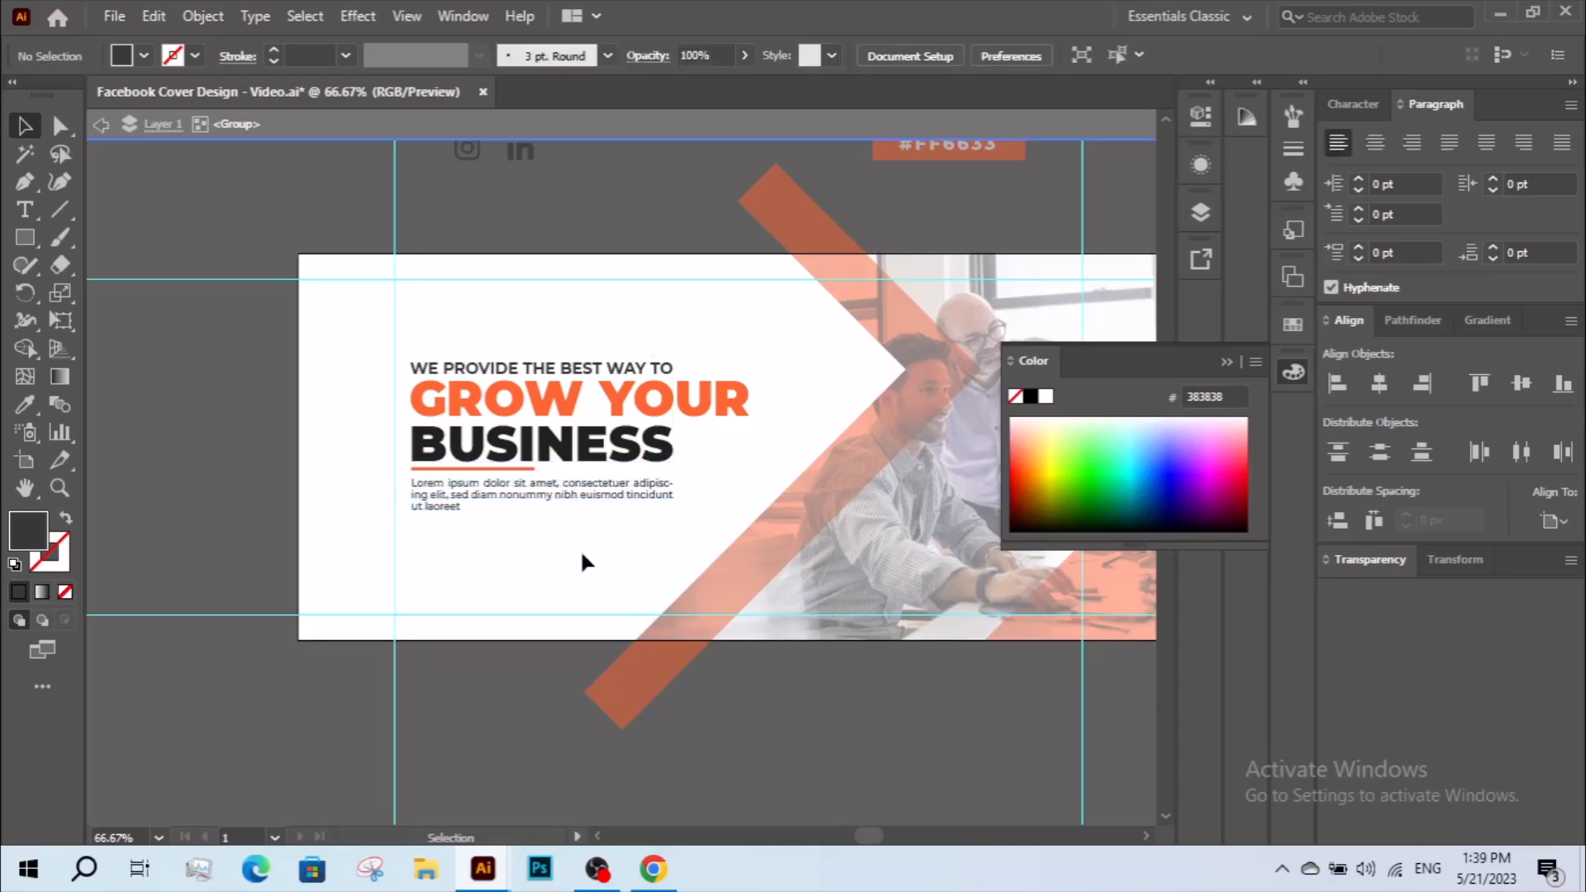
left_click(586, 501)
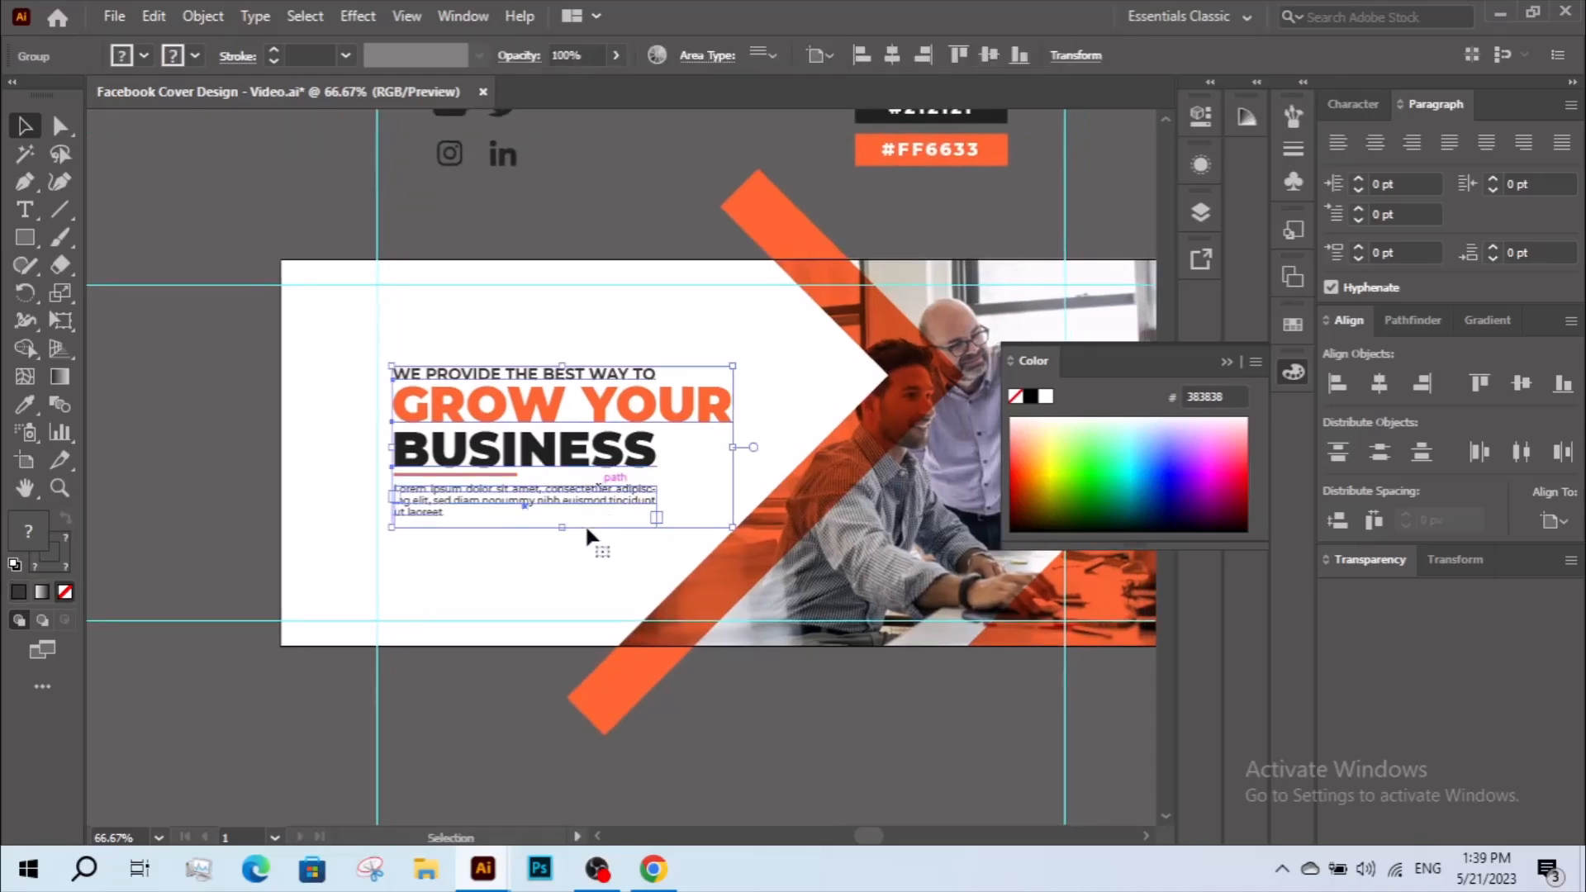
Scale the text group up a little more inside the white area and centre it vertically on the artboard.
left_click_drag(732, 447, 774, 449)
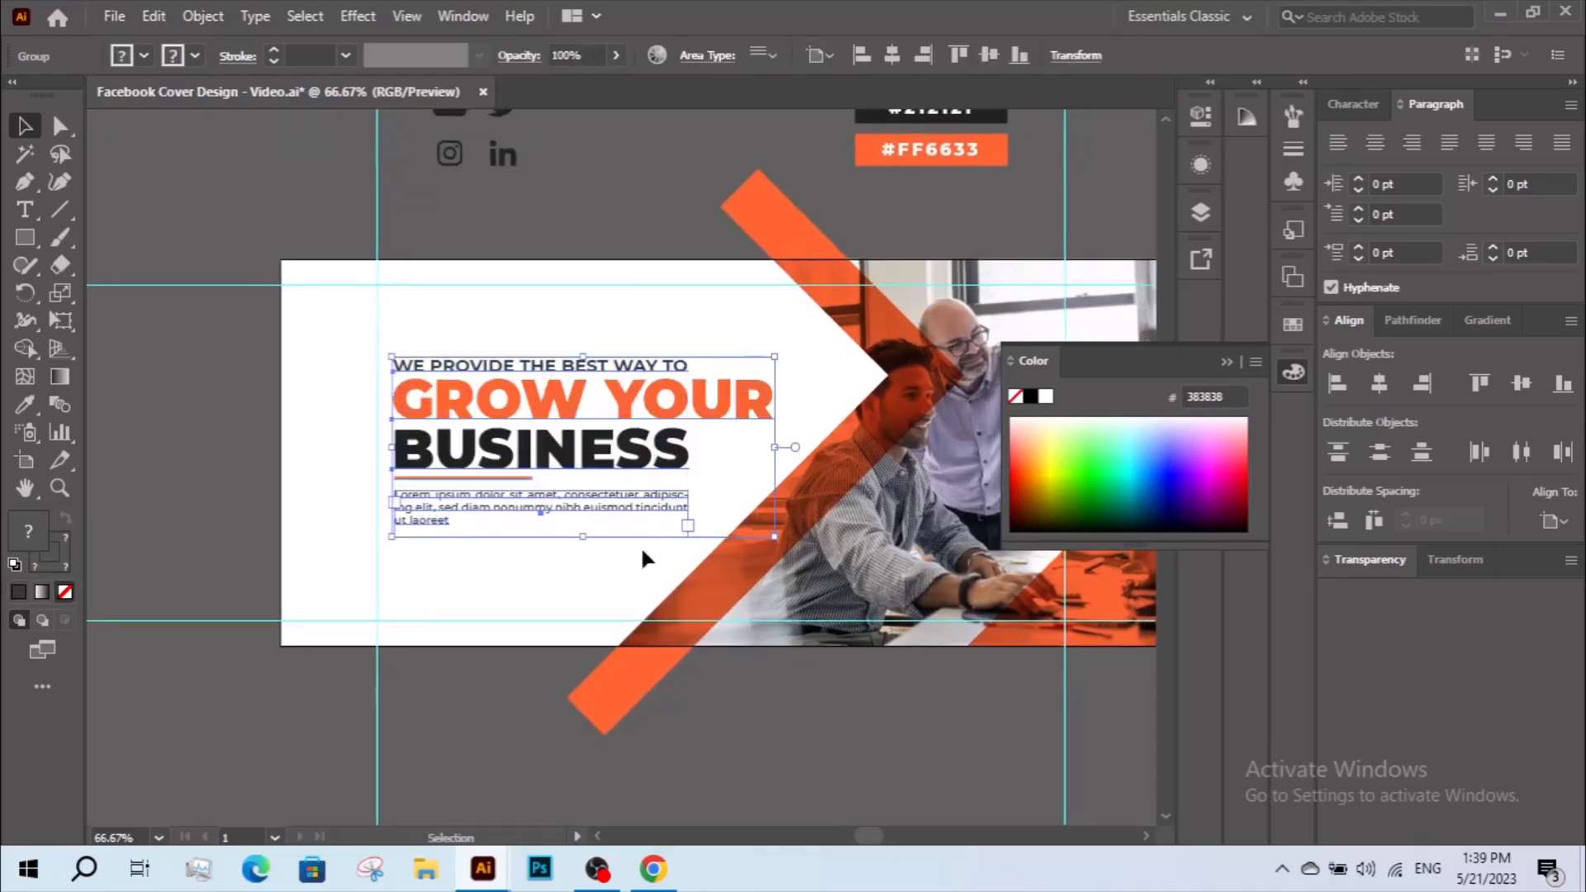
left_click(641, 544)
left_click_drag(645, 548, 673, 566)
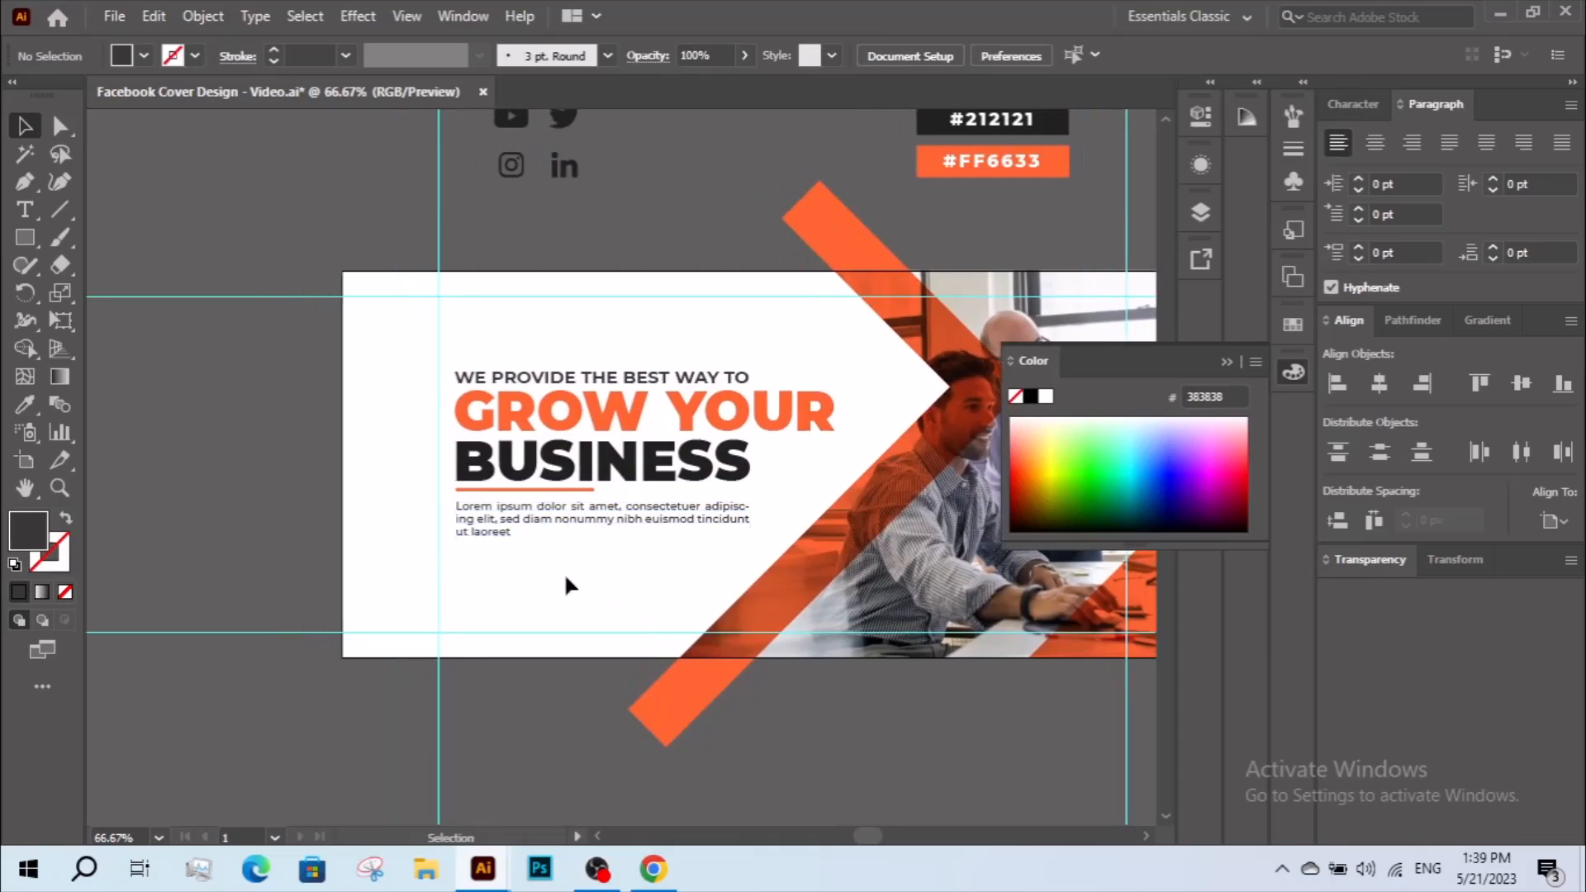
left_click(628, 529)
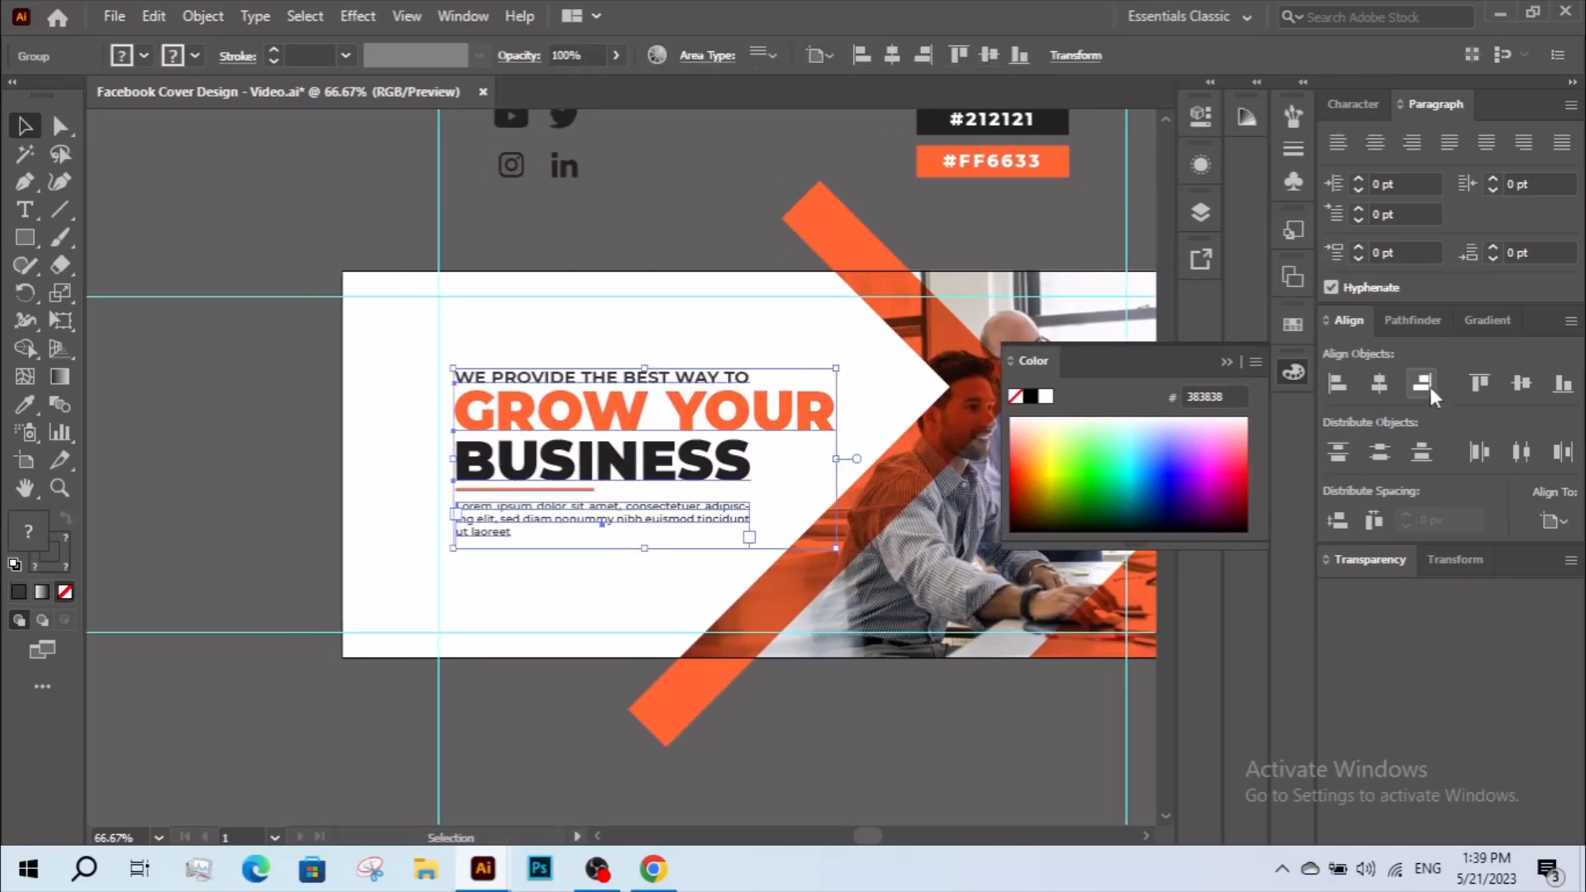
left_click(1521, 384)
left_click(588, 565)
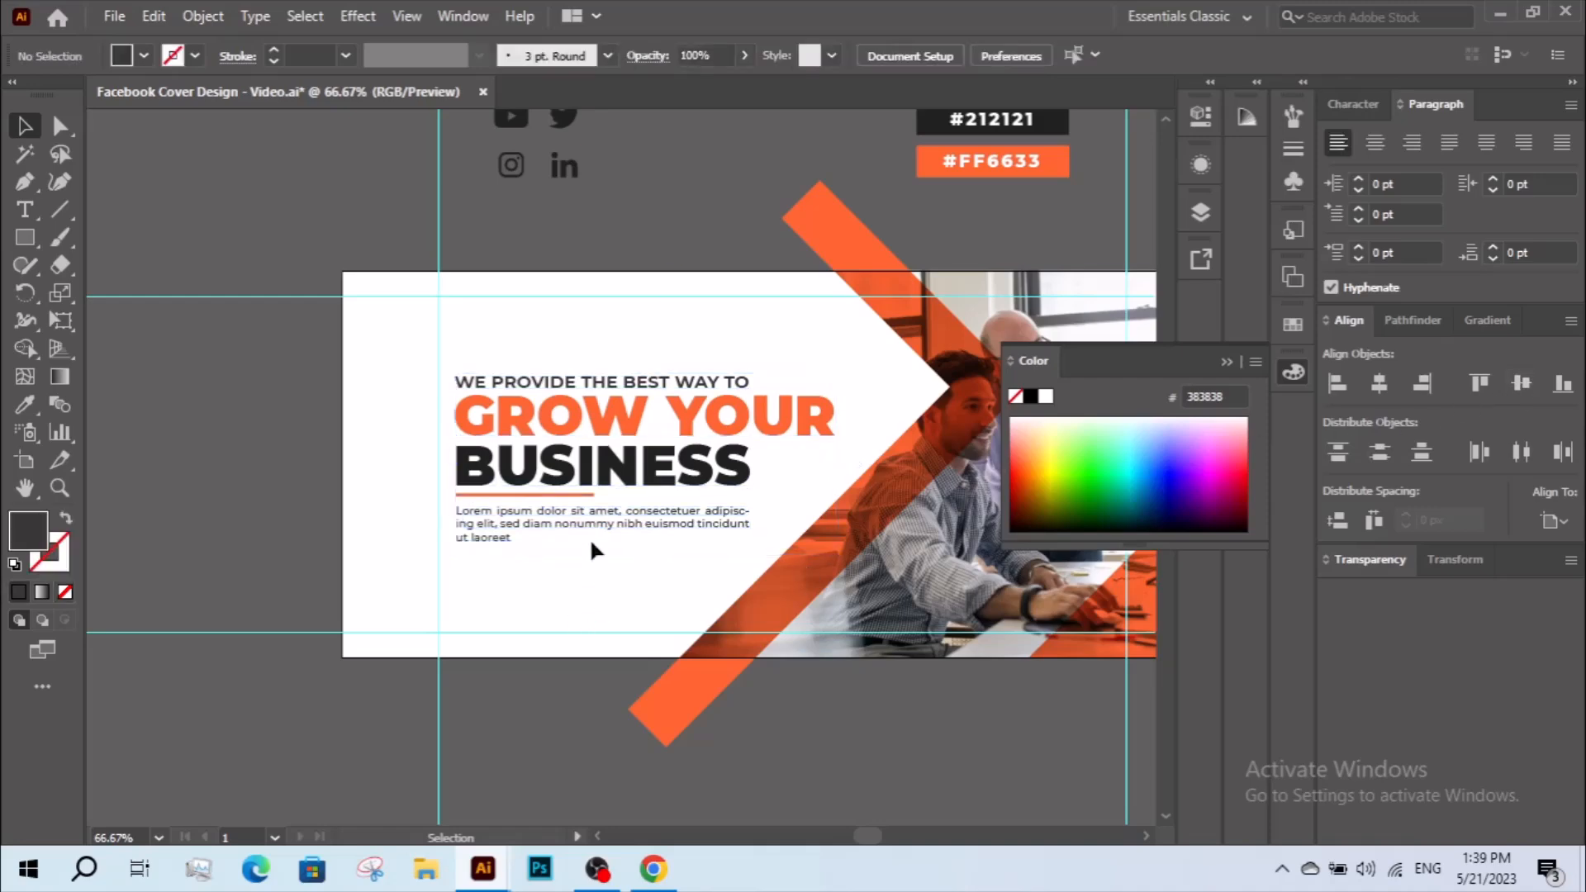
Delete everything after "nonummy" in the body paragraph so it takes up only two lines.
key("z")
left_click_drag(402, 335, 949, 603)
key("v")
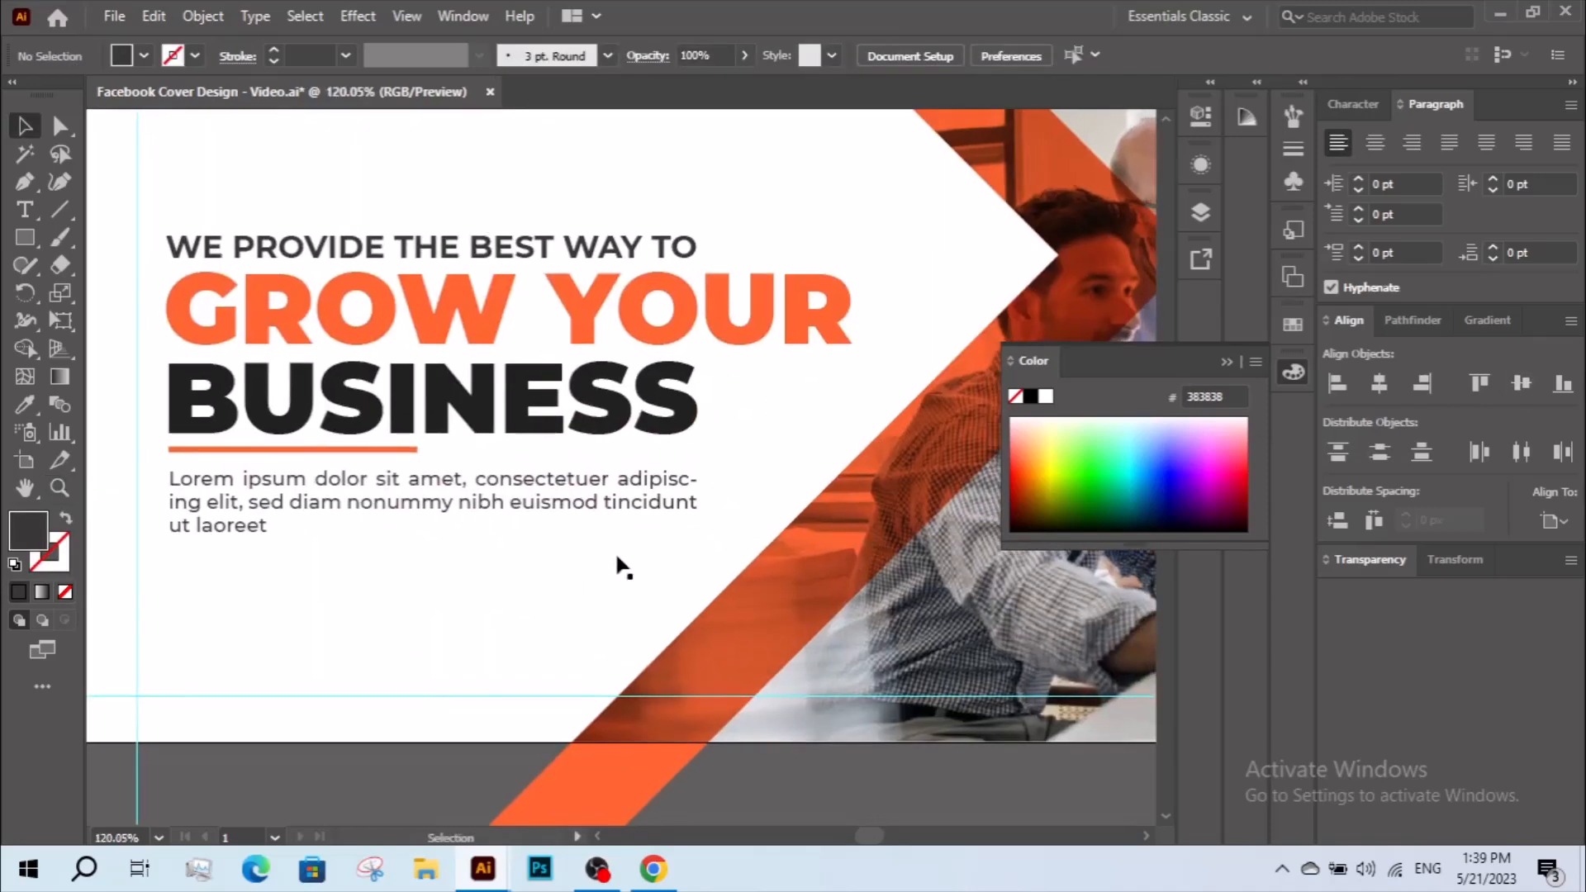
left_click(635, 518)
left_click(560, 576)
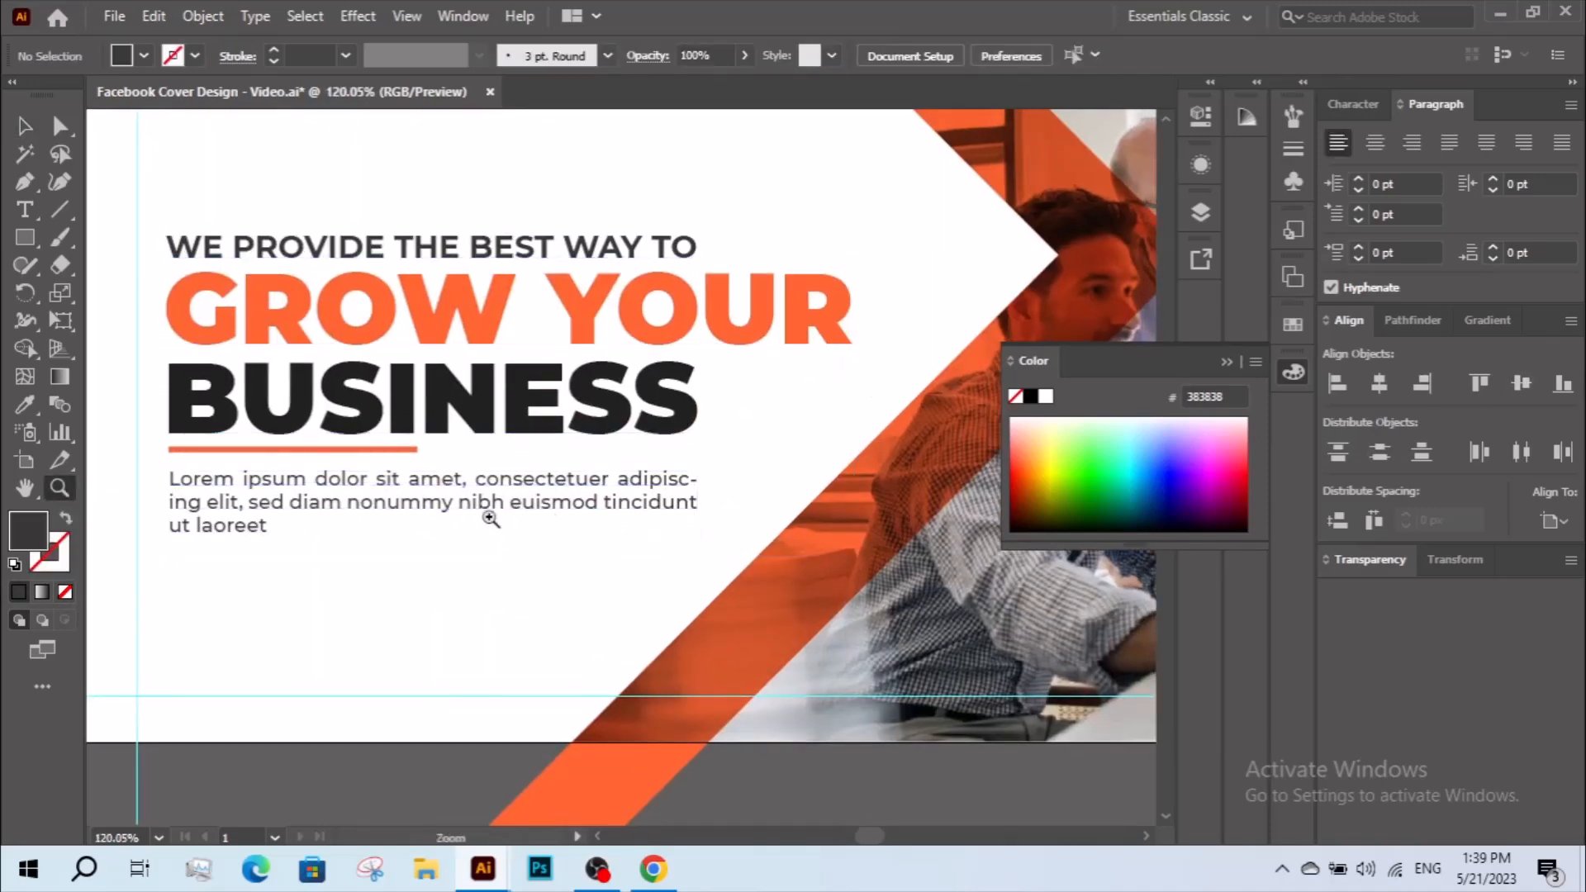
key("a")
double_click(456, 501)
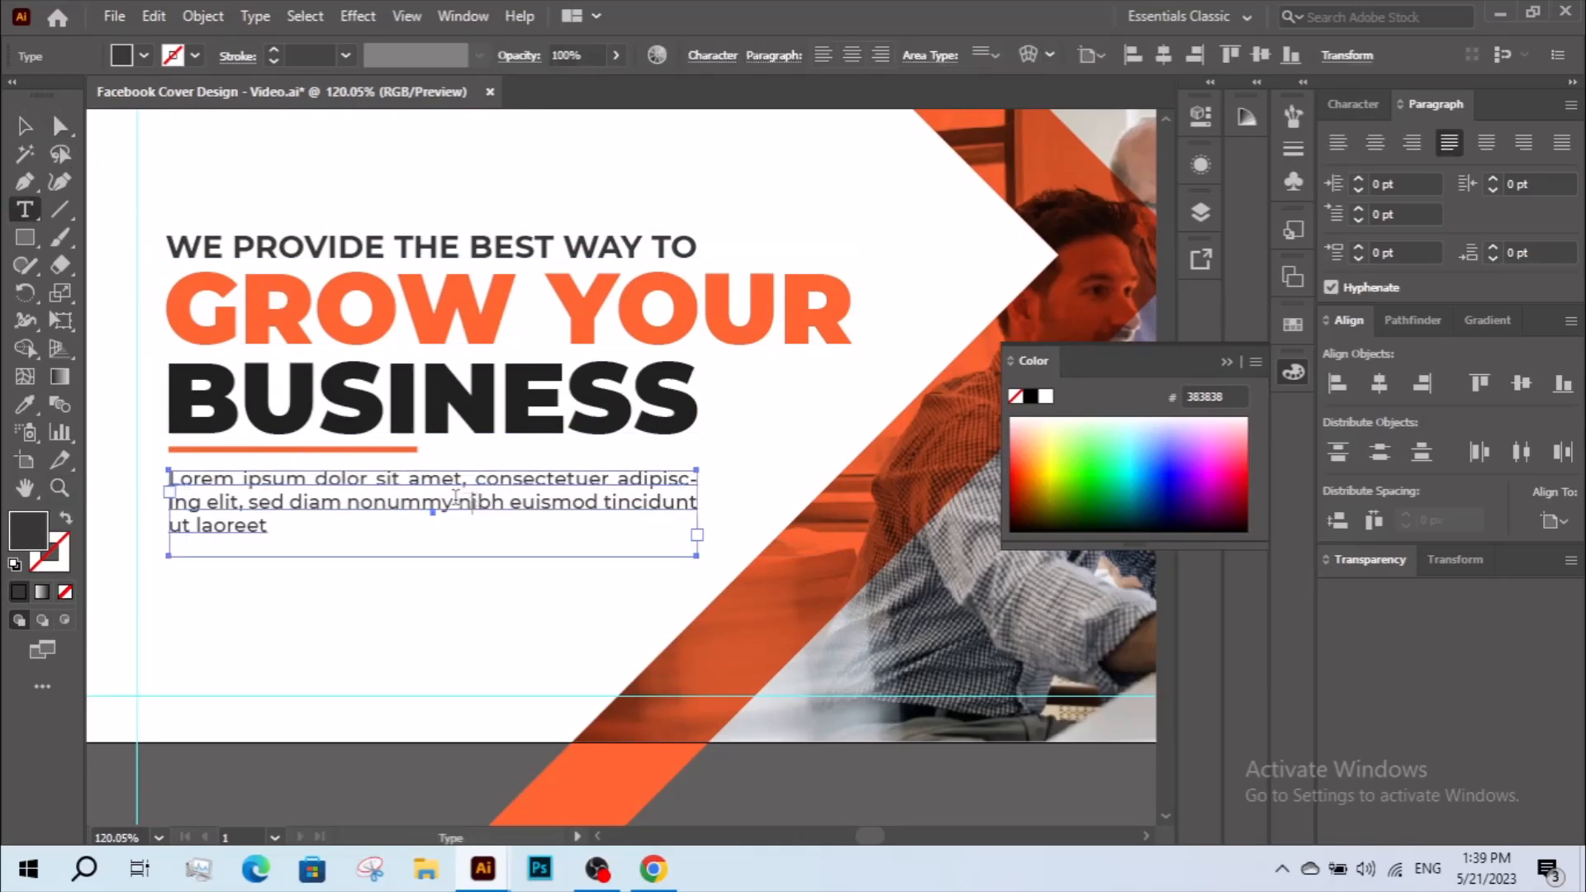
left_click_drag(456, 501, 609, 559)
key("BackSpace")
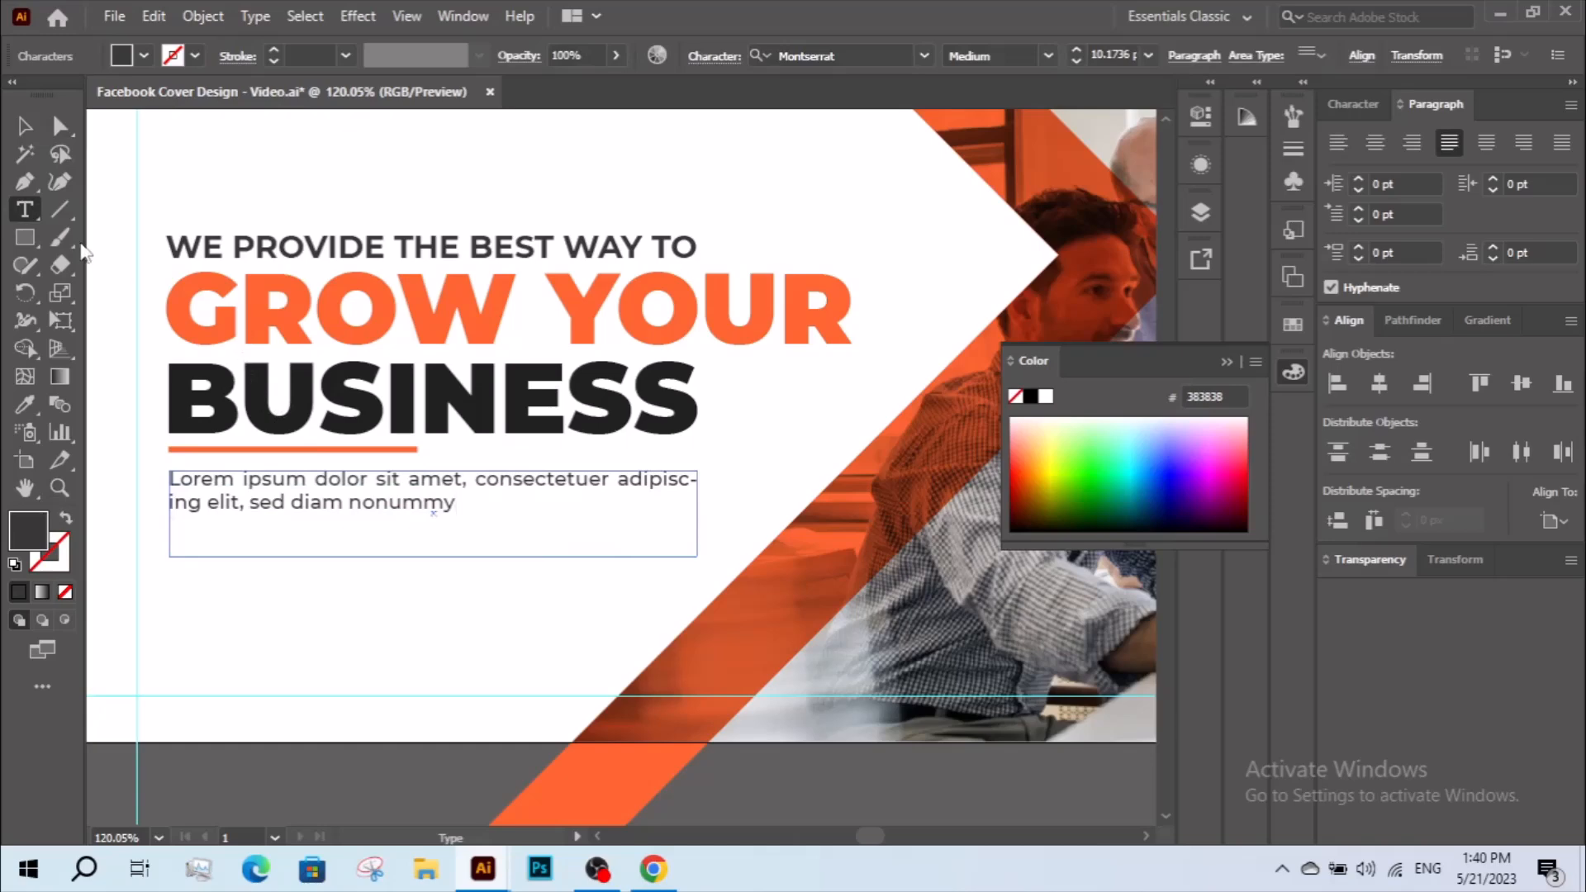
left_click(22, 130)
Reduce the height of the paragraph's text frame to fit its two lines.
left_click(413, 571)
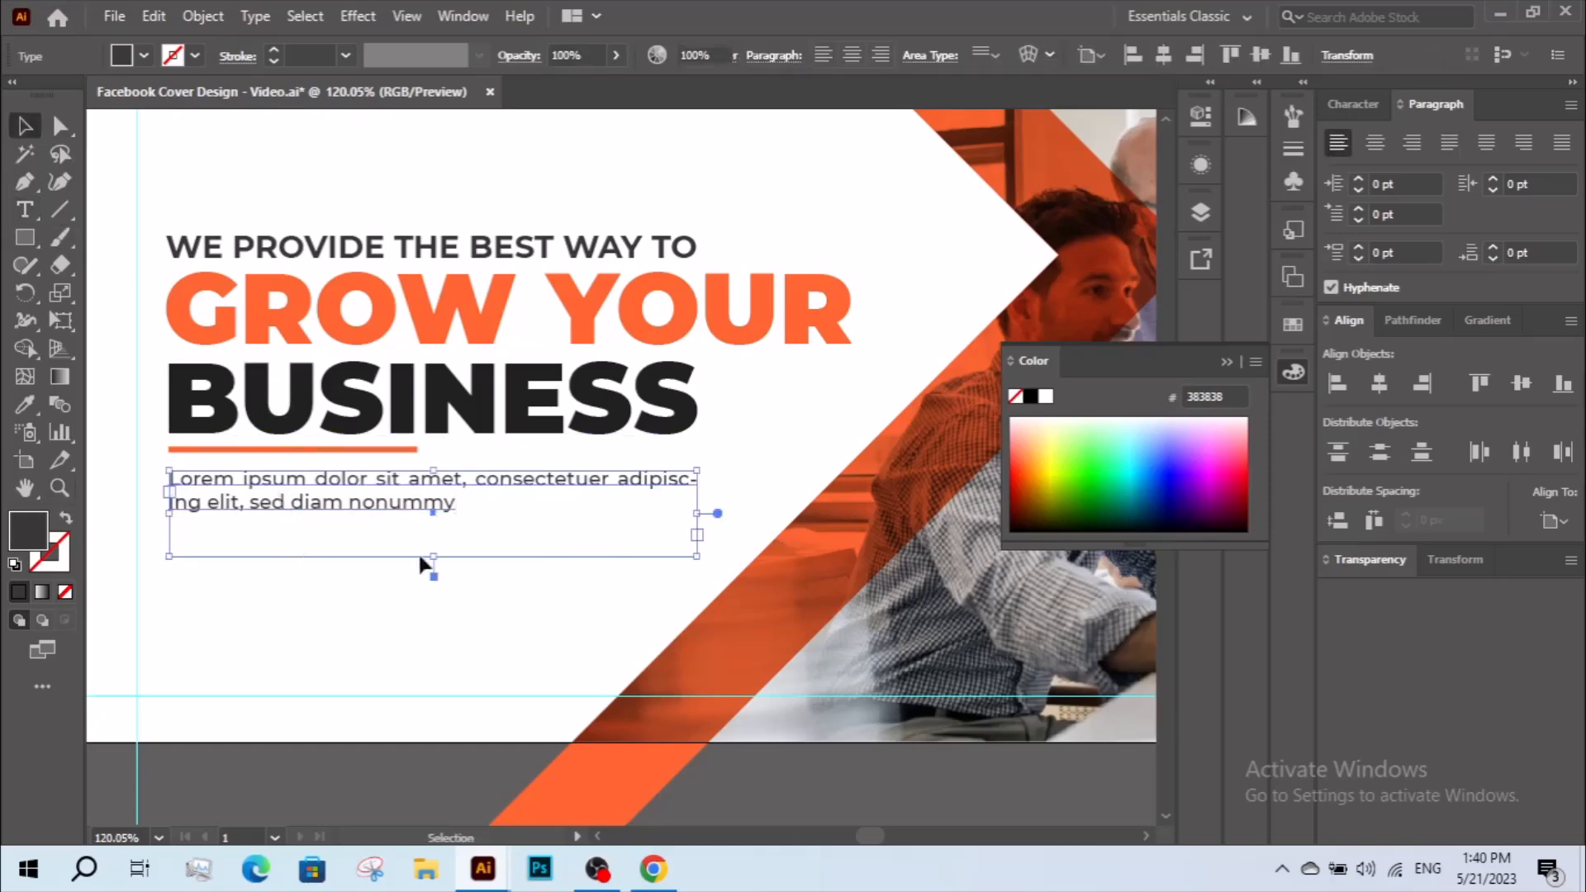
key("z")
key("a")
left_click(393, 522)
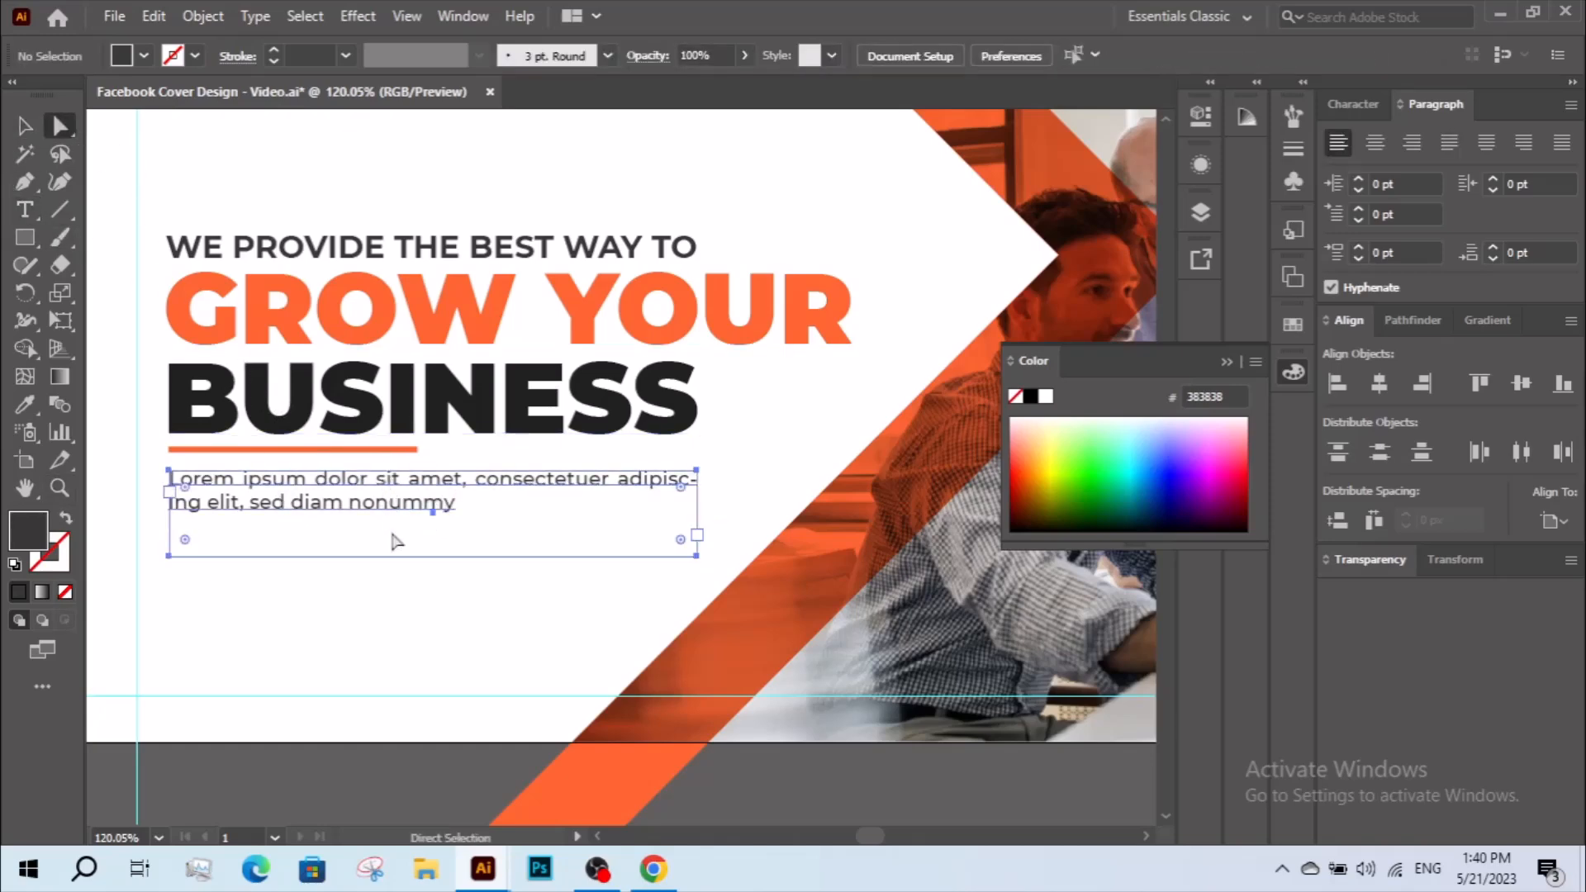
key("v")
left_click_drag(431, 555, 434, 513)
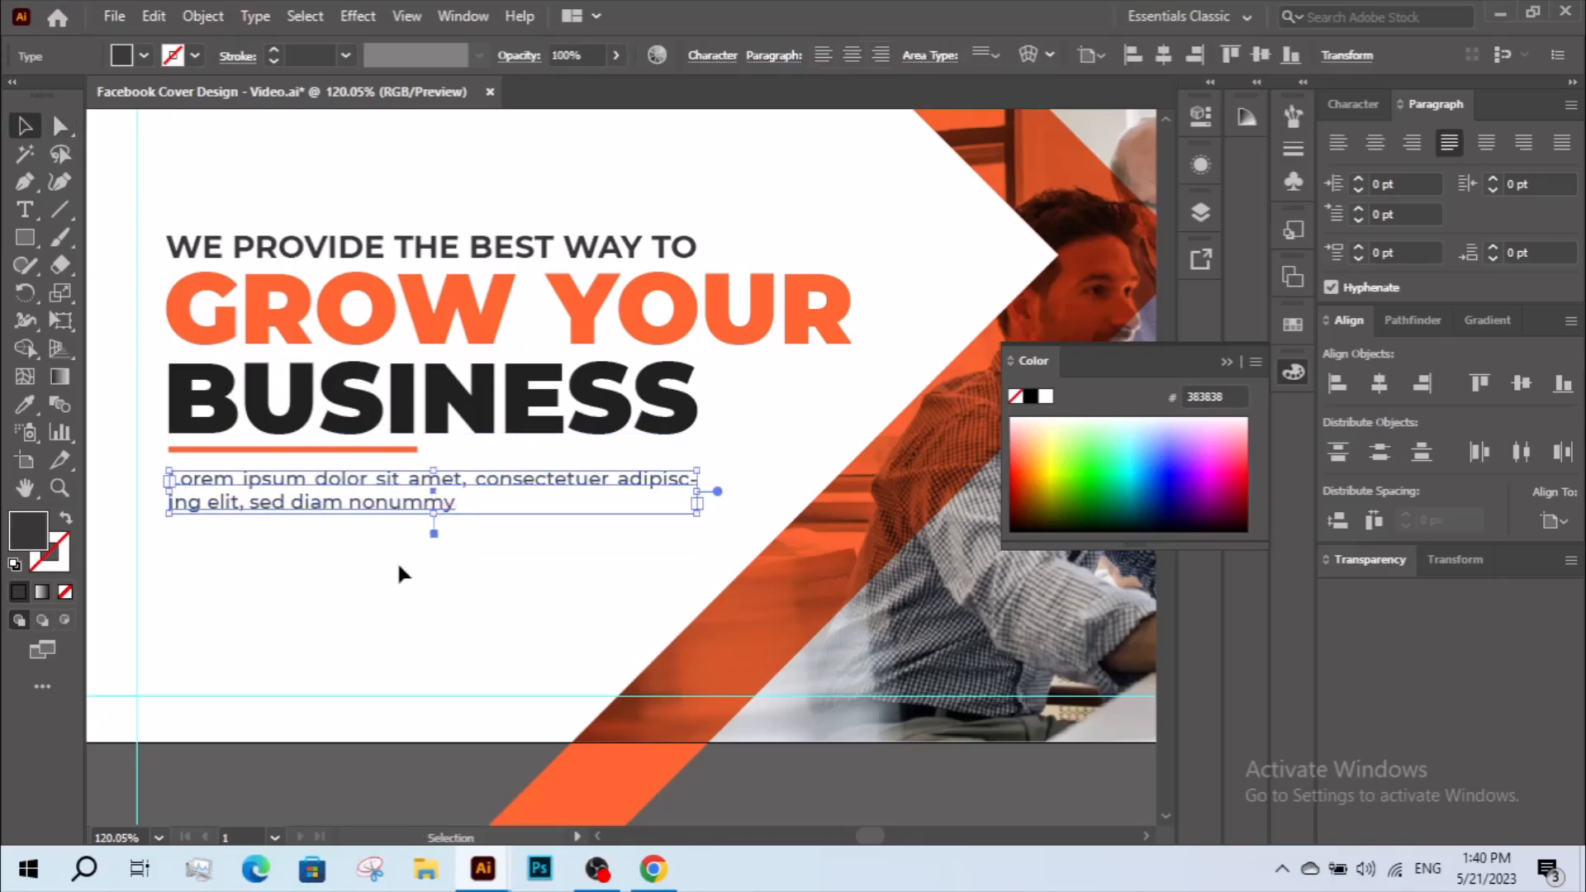
left_click(399, 565)
Centre the shortened text group vertically on the artboard again.
key("z")
left_click(453, 417, "alt")
left_click(454, 418, "alt")
left_click_drag(487, 384, 319, 399)
key("v")
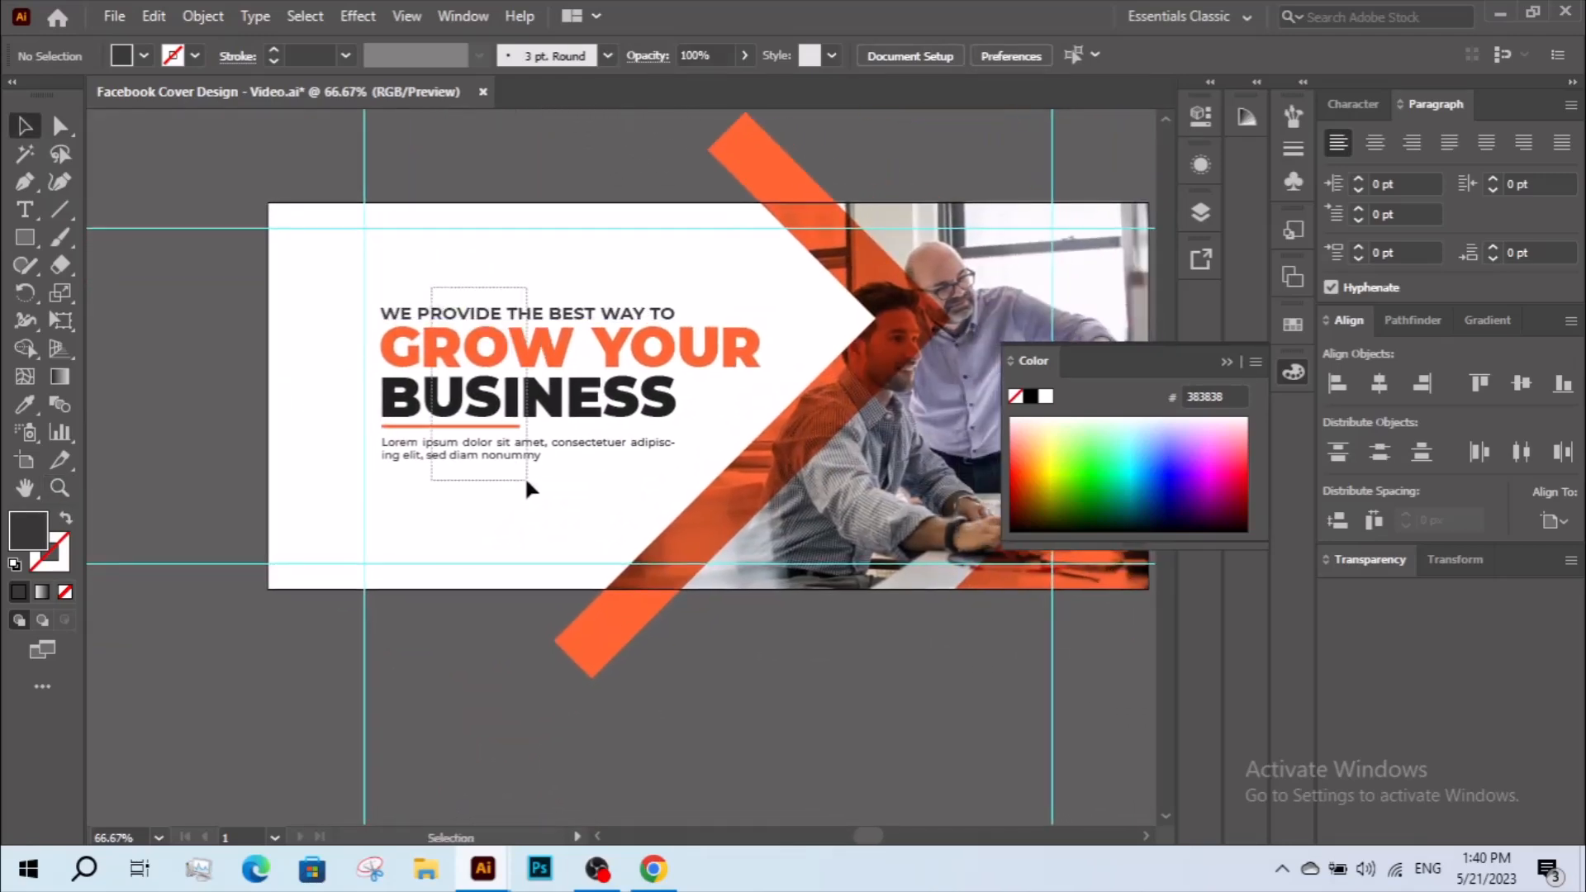
left_click_drag(526, 481, 526, 482)
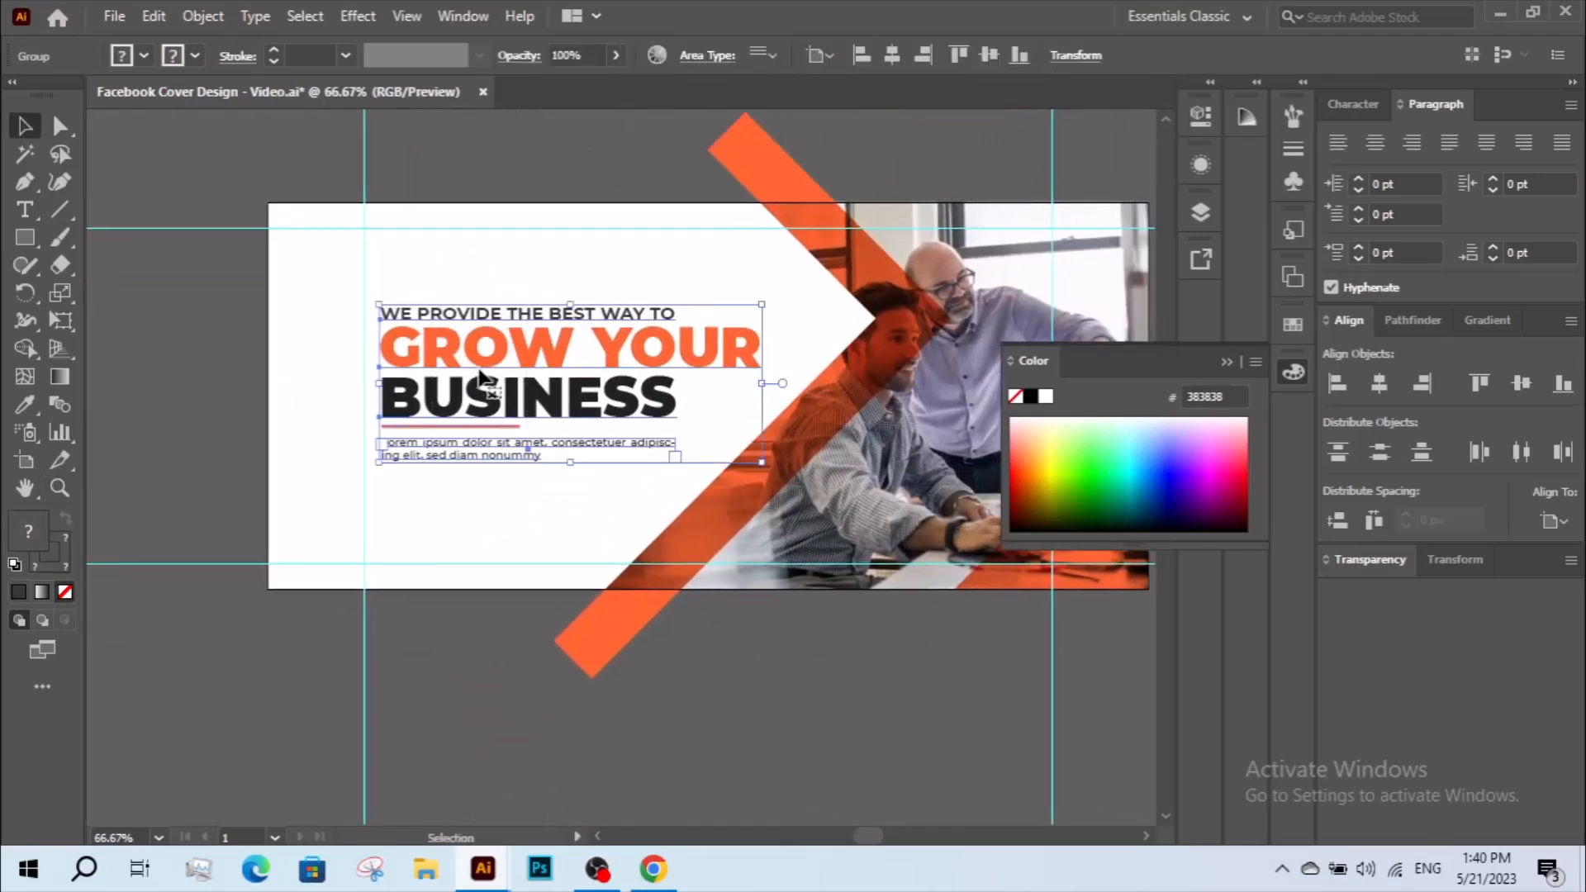
right_click(568, 428)
left_click(616, 627)
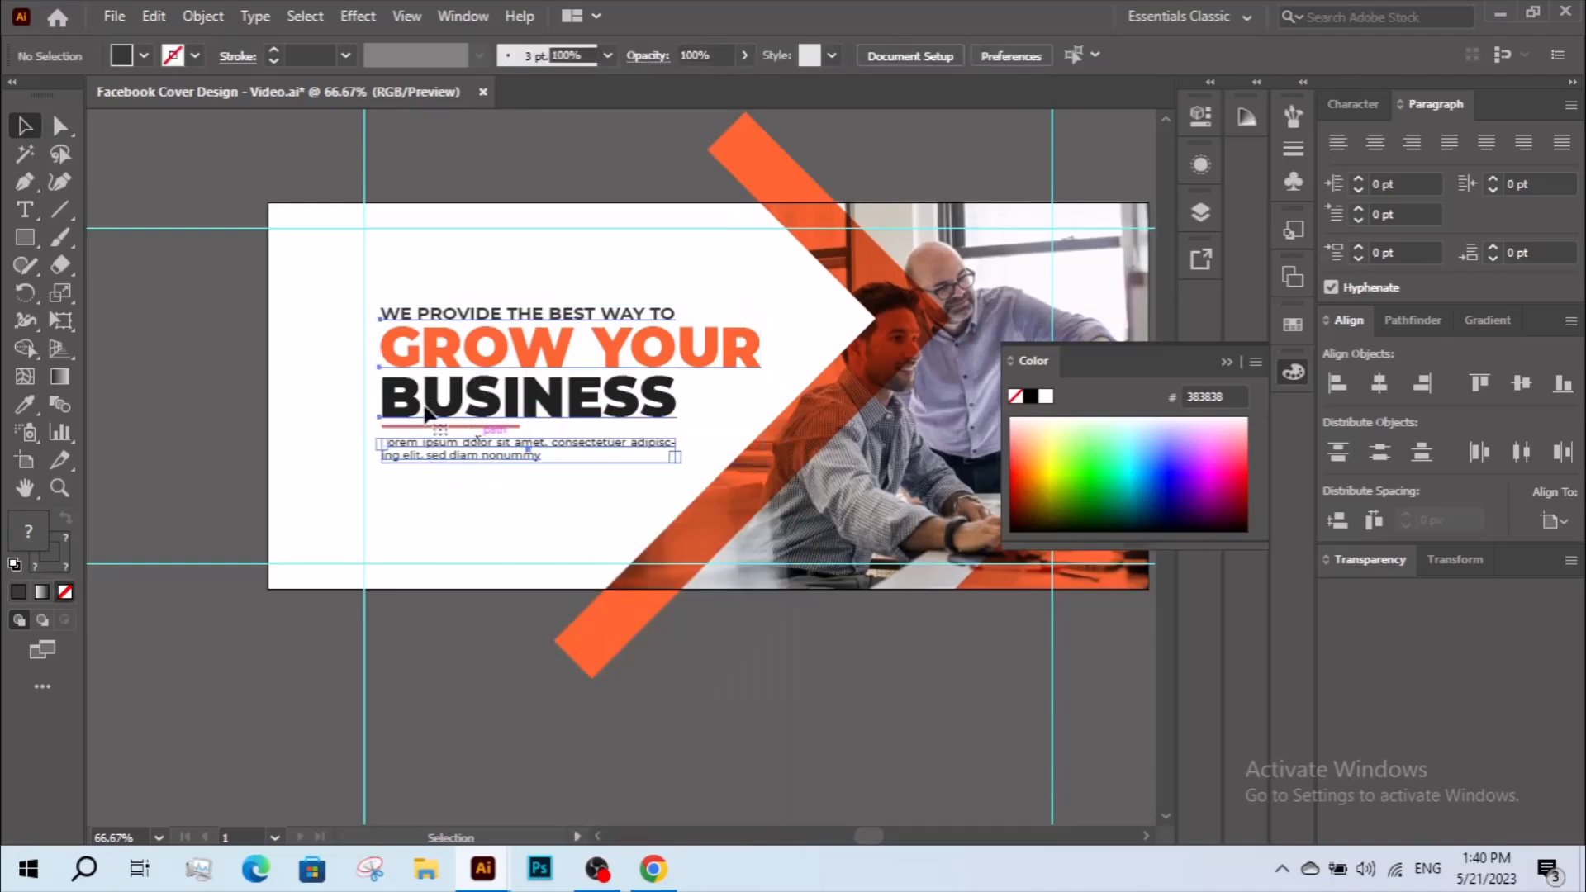
left_click(441, 504)
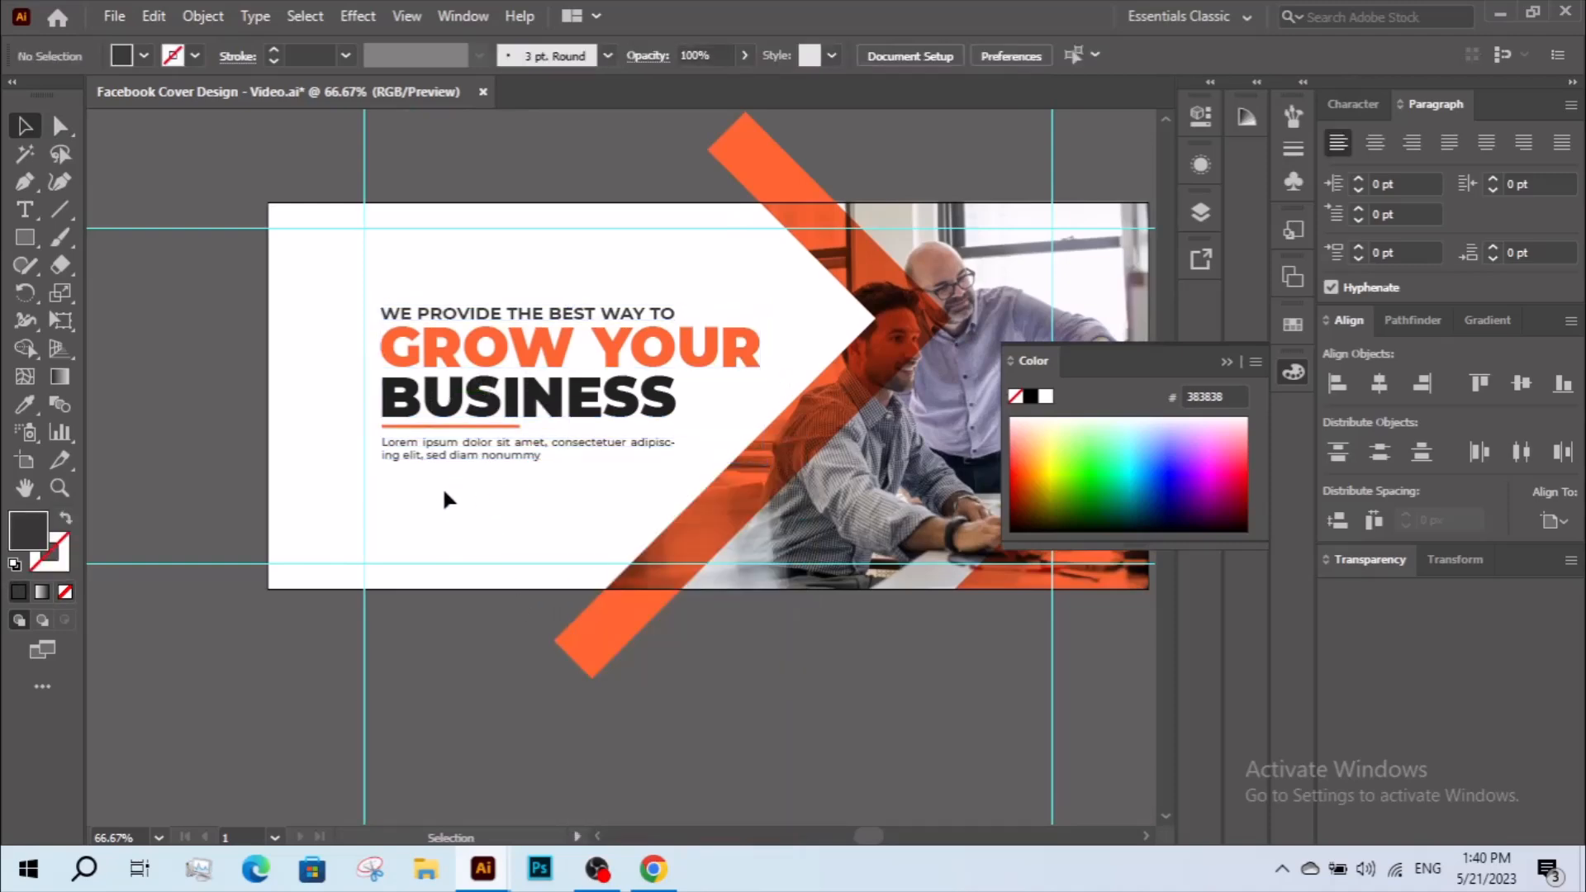
left_click(413, 339)
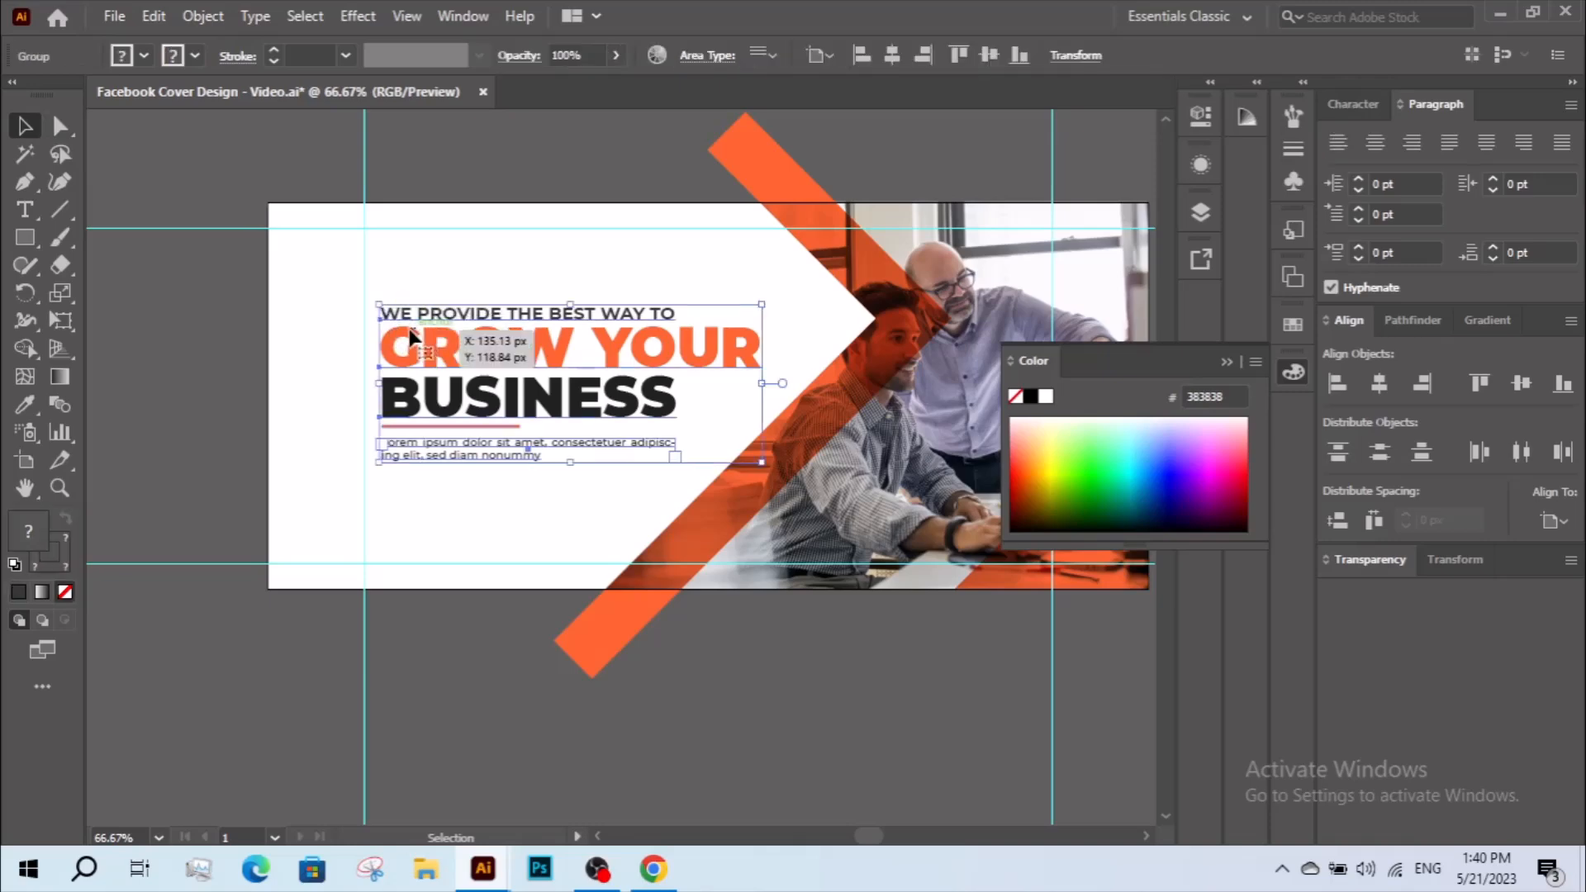
left_click(315, 361)
left_click(514, 373)
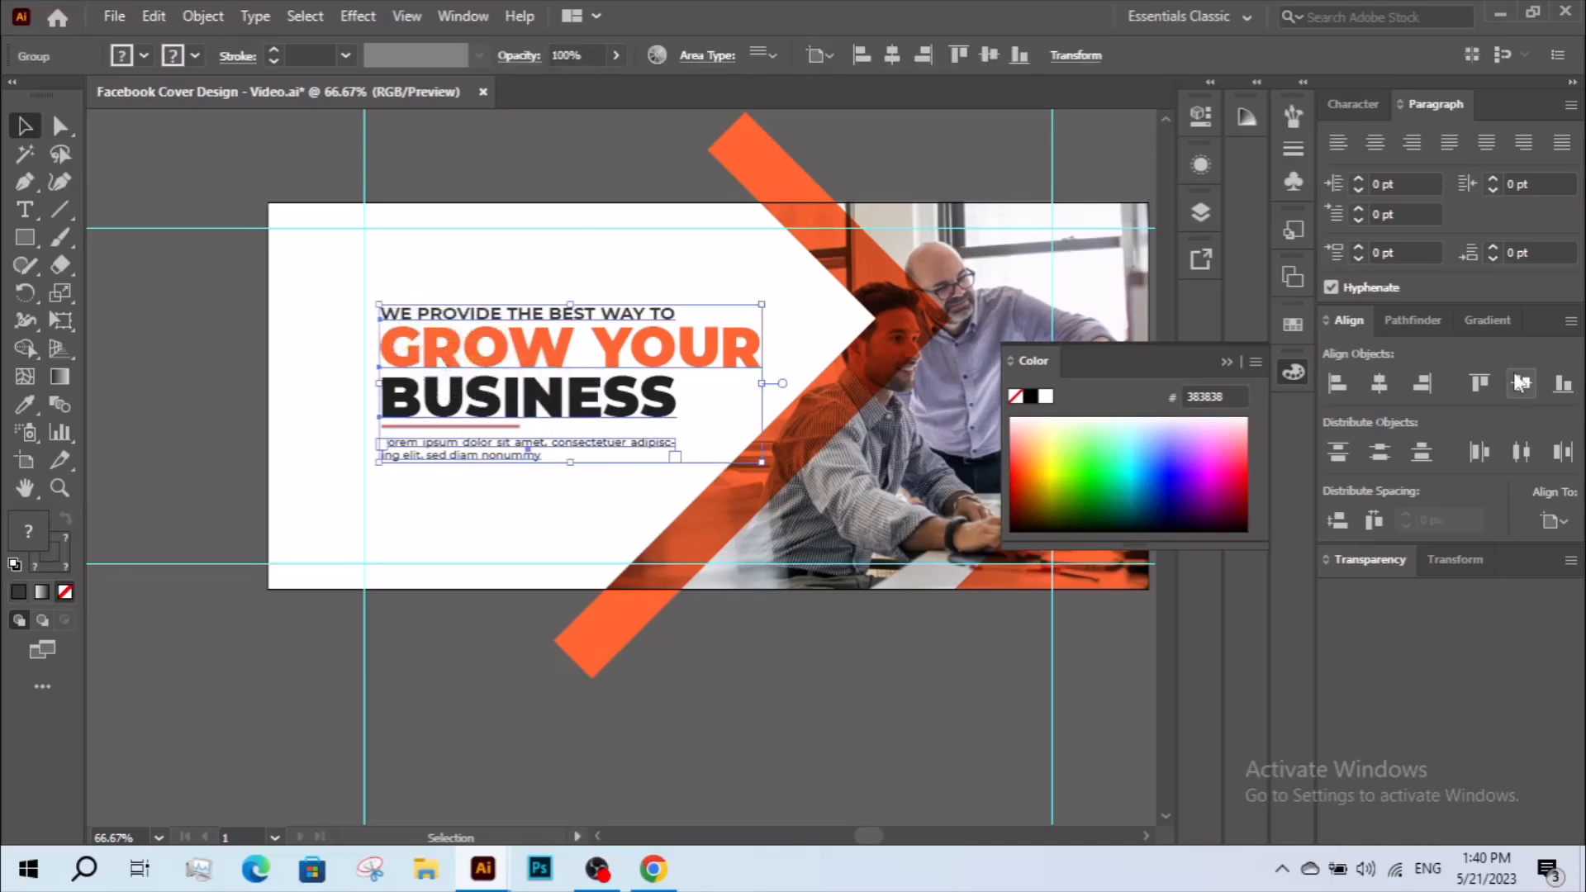
left_click(592, 535)
Draw a small, wide rectangle for a button below the paragraph, starting flush with the headline's left edge.
key("z")
left_click_drag(306, 231, 926, 581)
key("v")
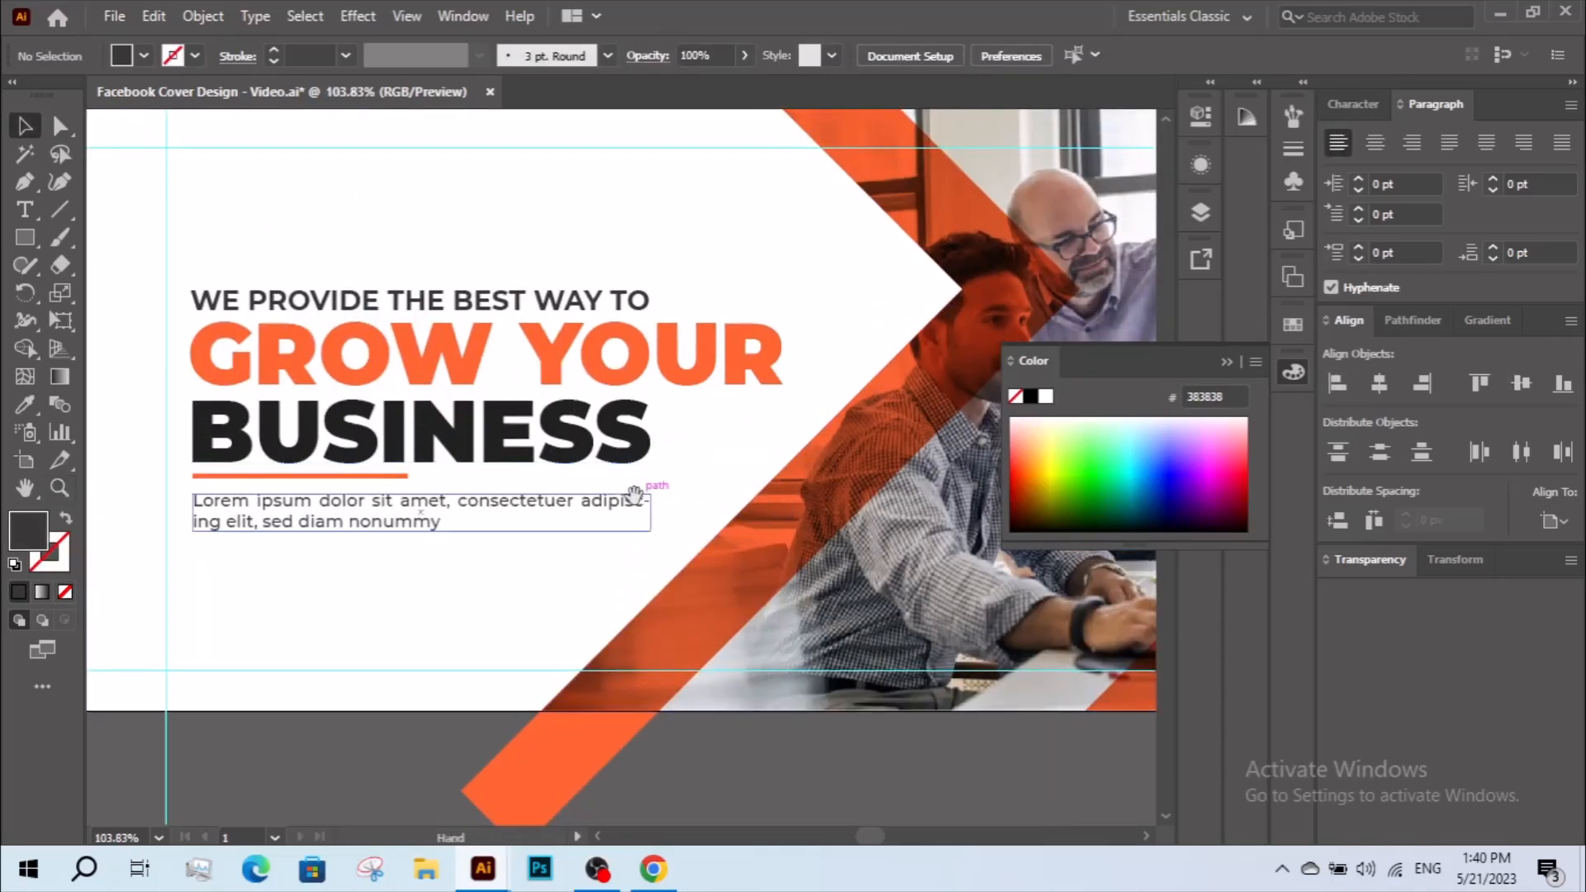
key("space")
left_click_drag(509, 565, 685, 569)
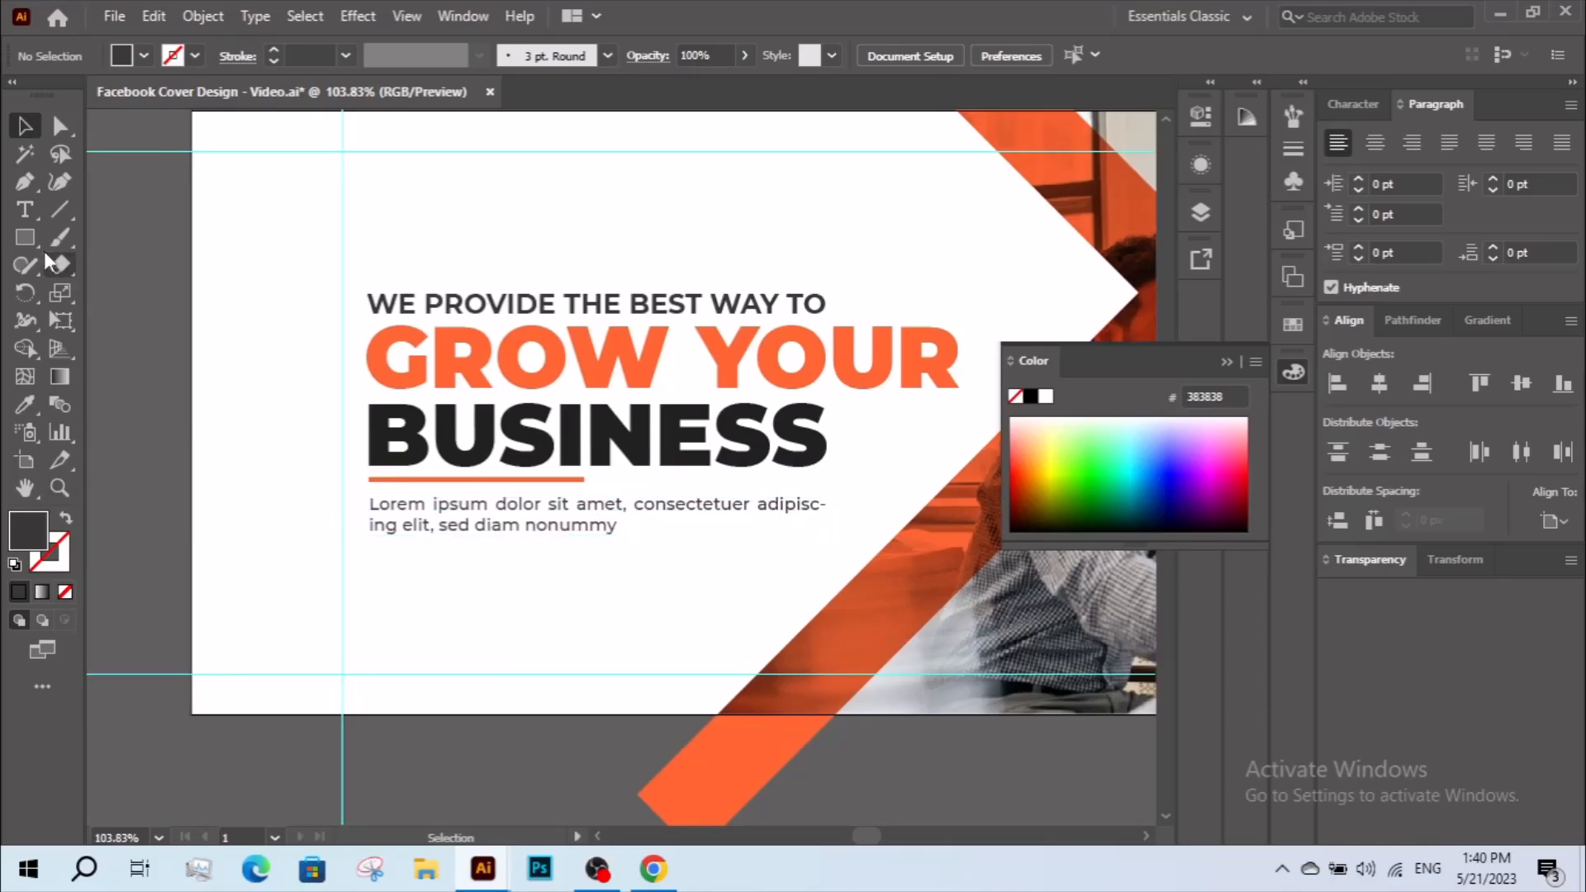
left_click(32, 240)
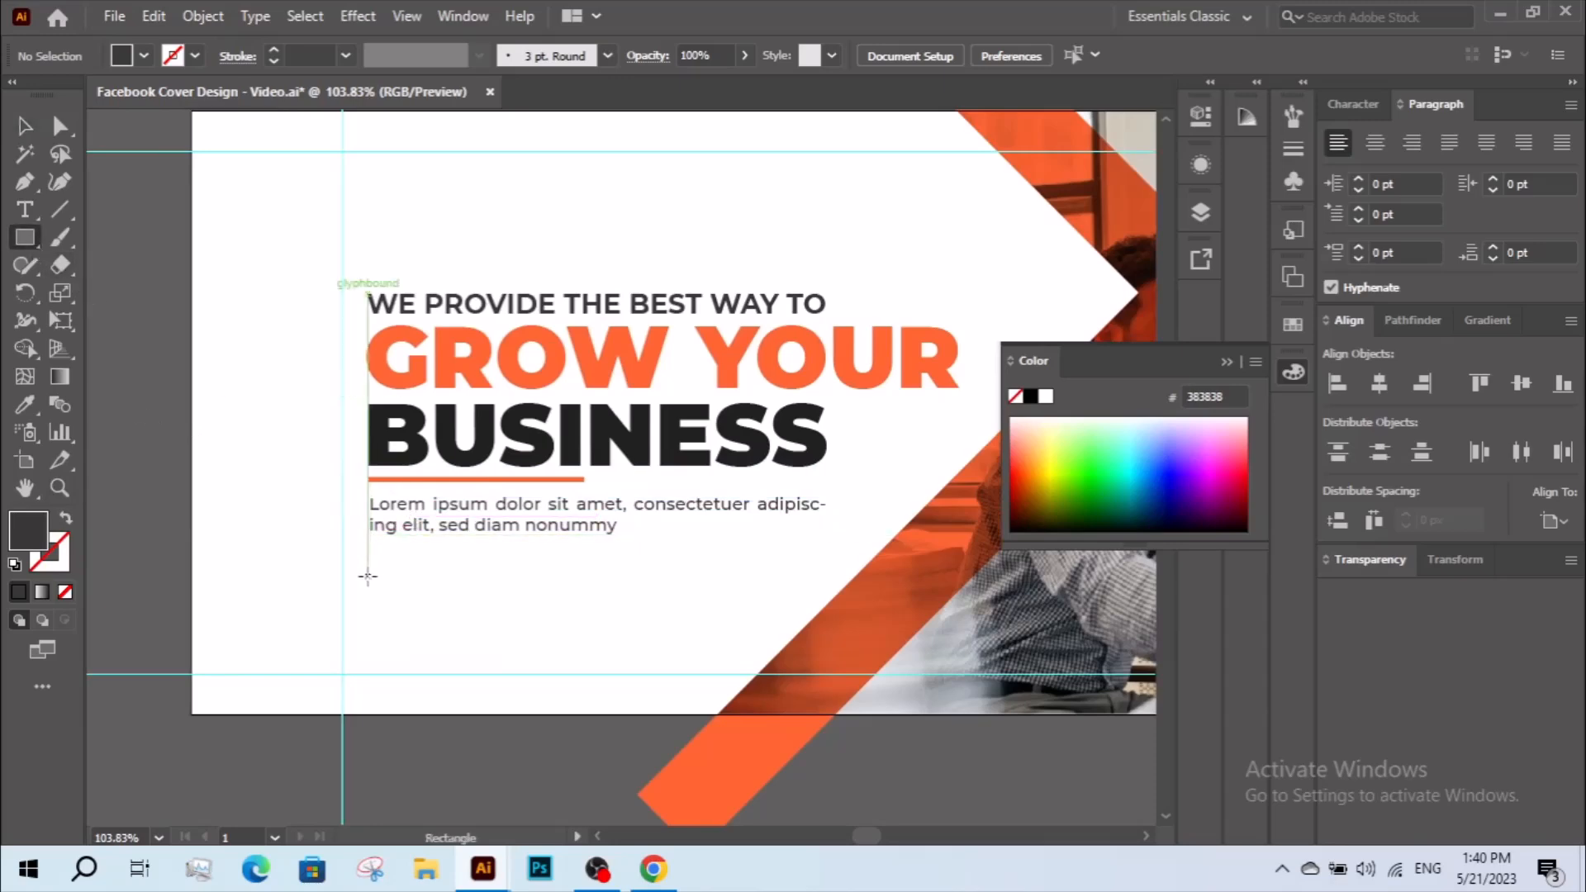
left_click_drag(367, 576, 473, 604)
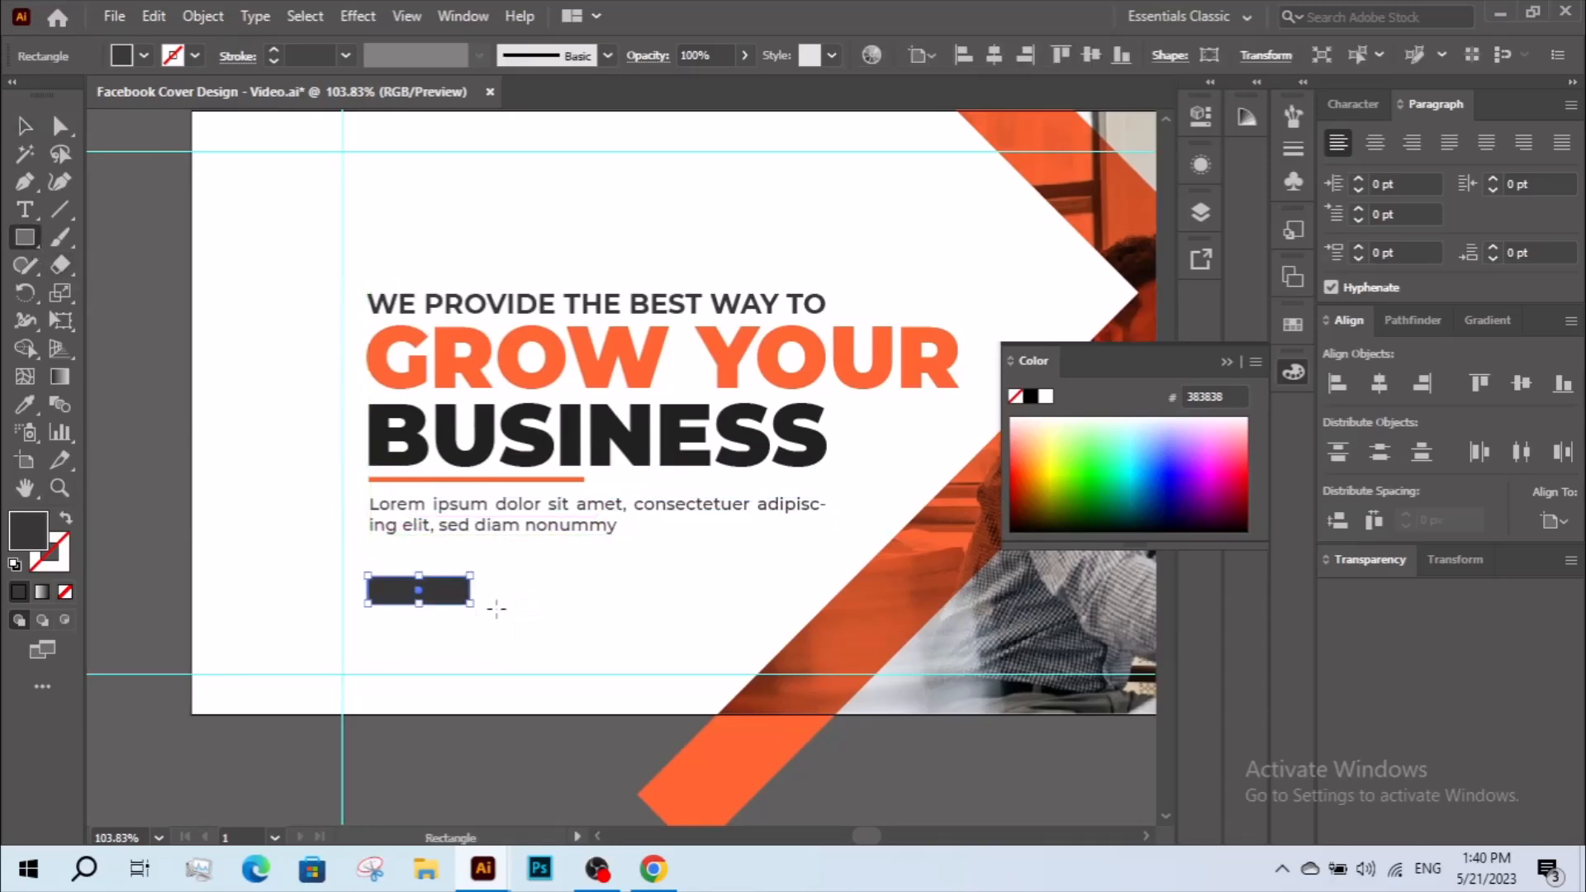
left_click(26, 126)
Add a point-text label reading "Learn More" over the dark button rectangle.
key("ctrl+space")
left_click_drag(333, 497, 592, 651)
left_click_drag(551, 445, 745, 454)
left_click(581, 531)
key("ctrl+space")
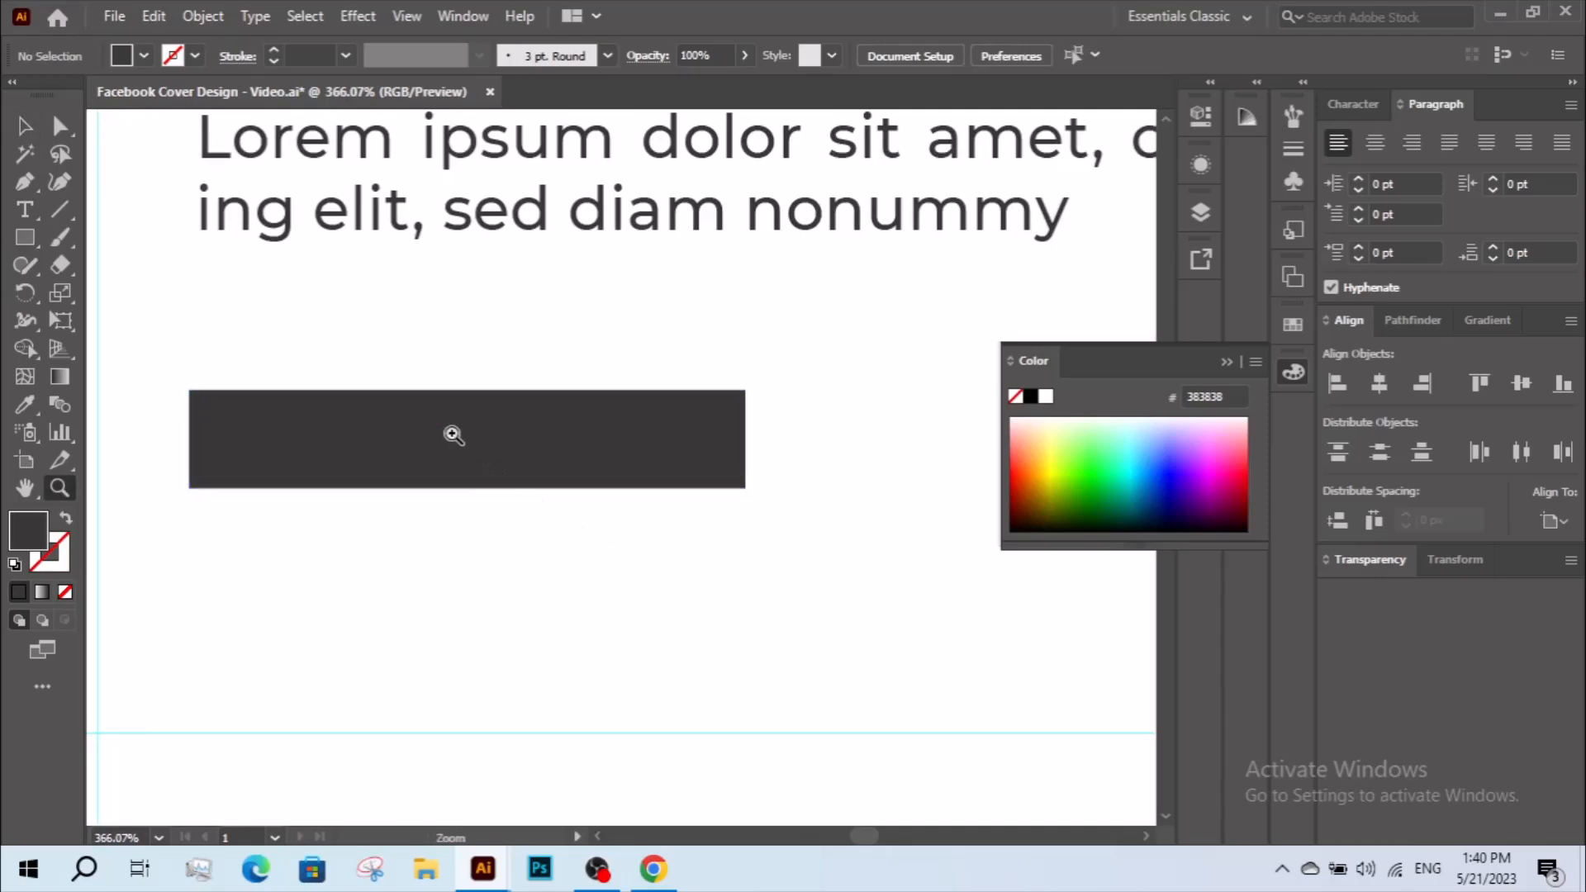
left_click(29, 213)
left_click(369, 569)
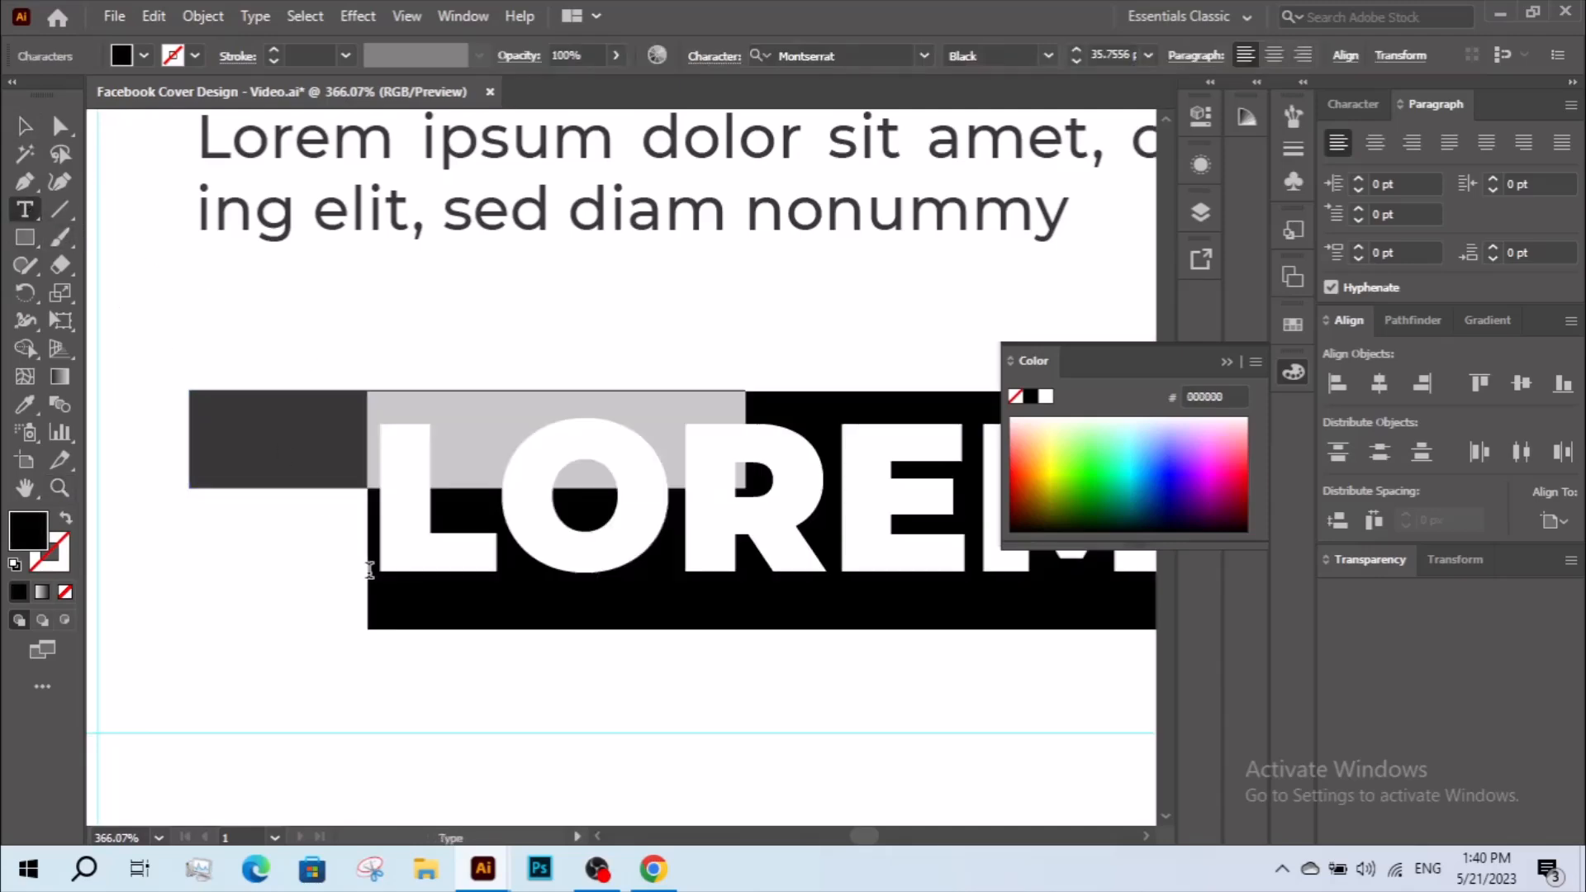
type("LEARN")
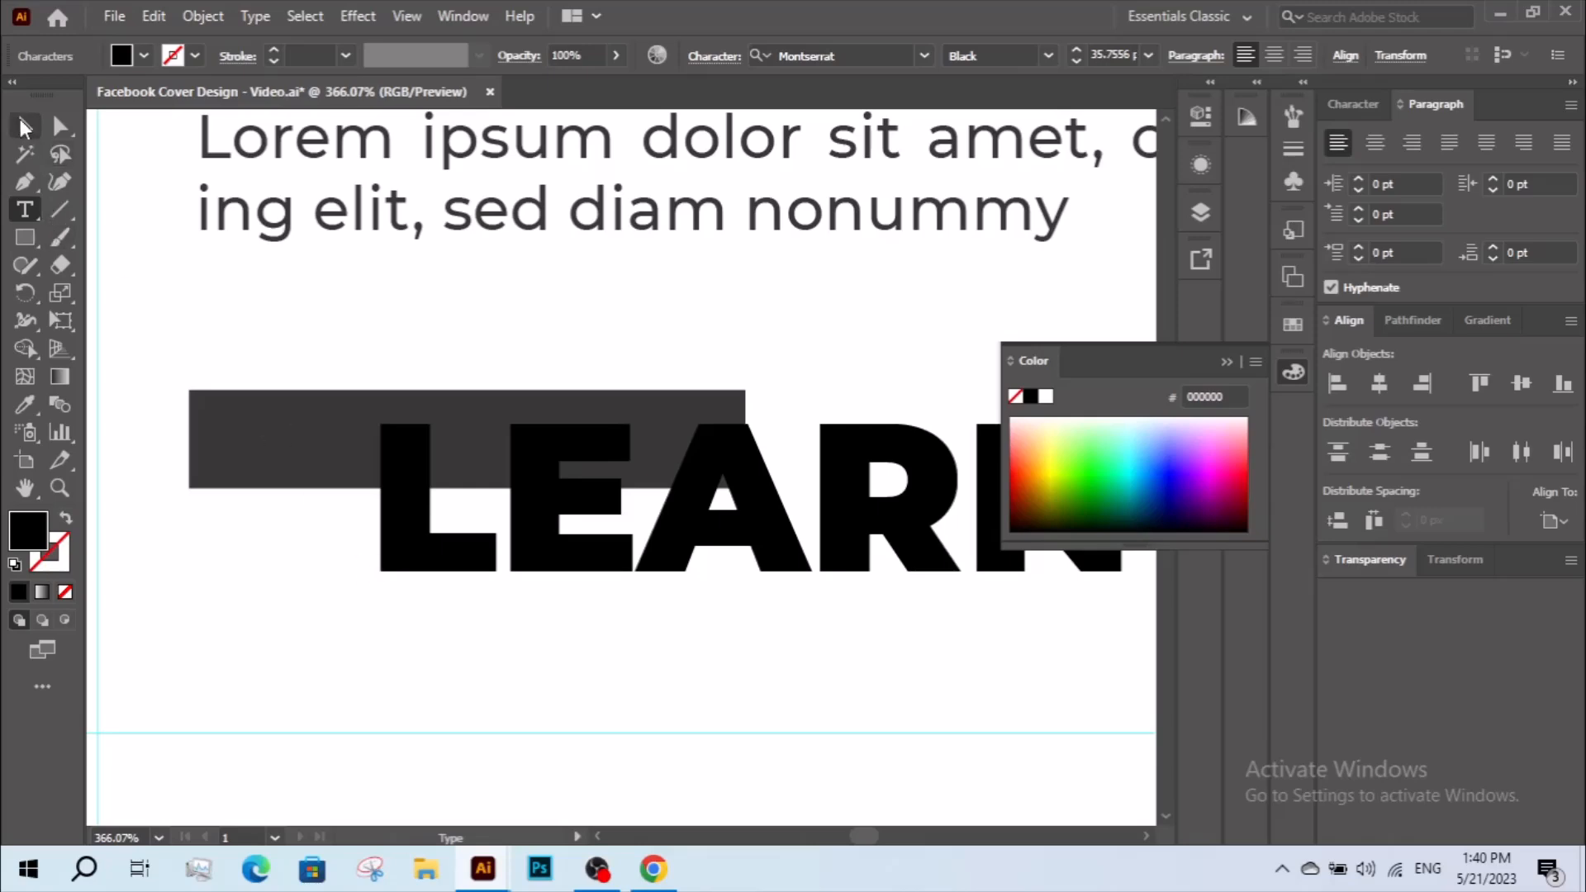
left_click(25, 128)
Scale the "Learn More" label down to about 10.79 pt and position it inside the dark rectangle.
key("z")
left_click(645, 479, "alt")
left_click_drag(663, 486, 619, 453)
key("v")
left_click_drag(735, 417, 735, 438)
left_click_drag(745, 465, 593, 427)
left_click_drag(768, 430, 549, 454)
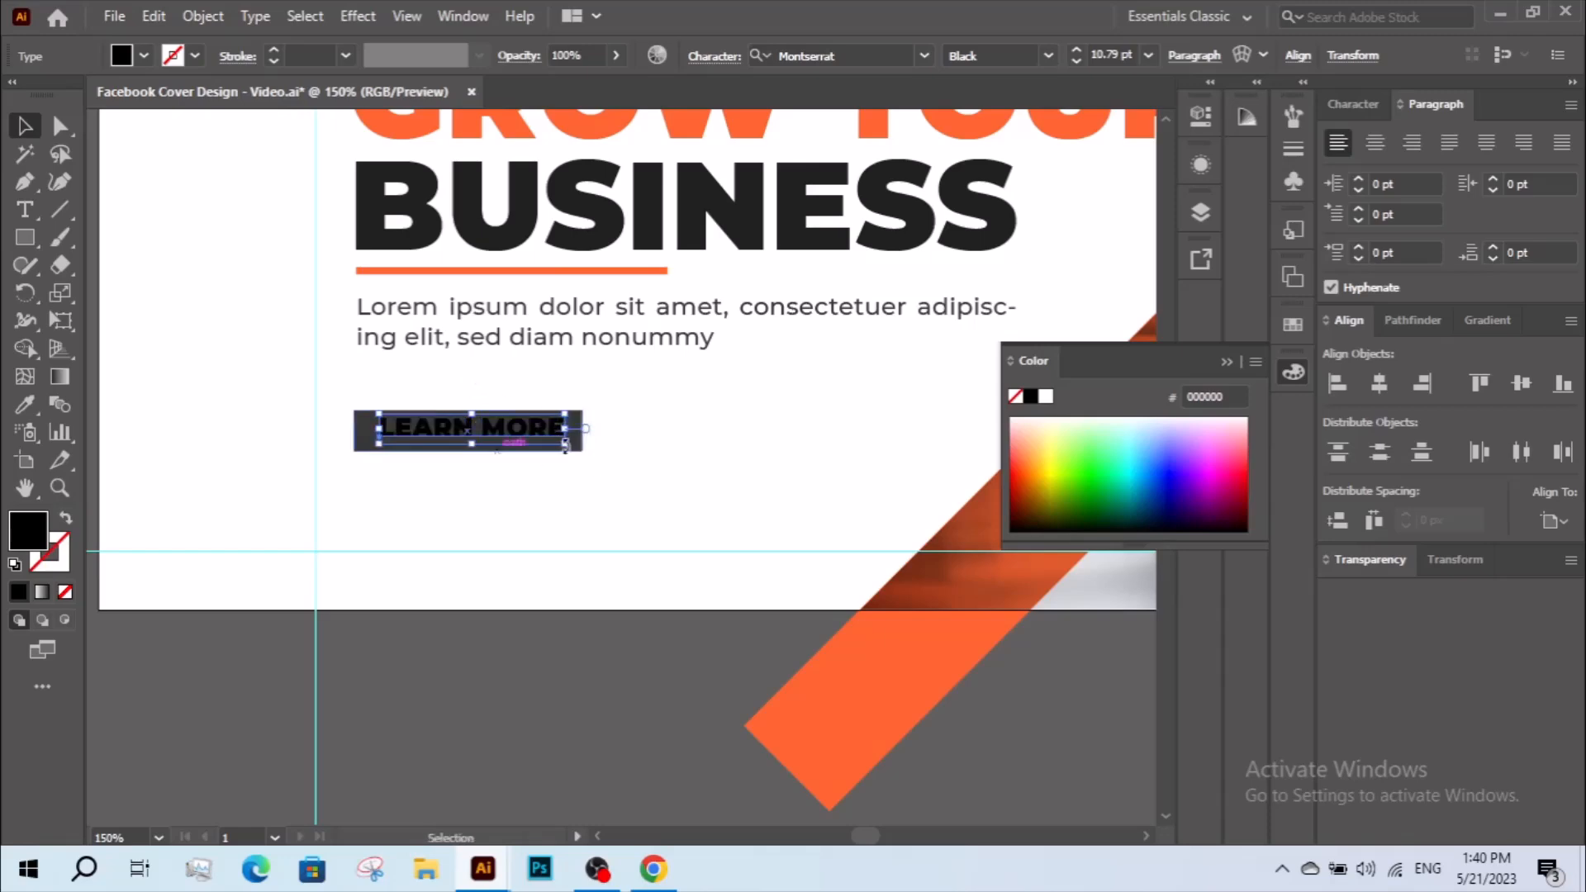
scroll(549, 463, "up", 1)
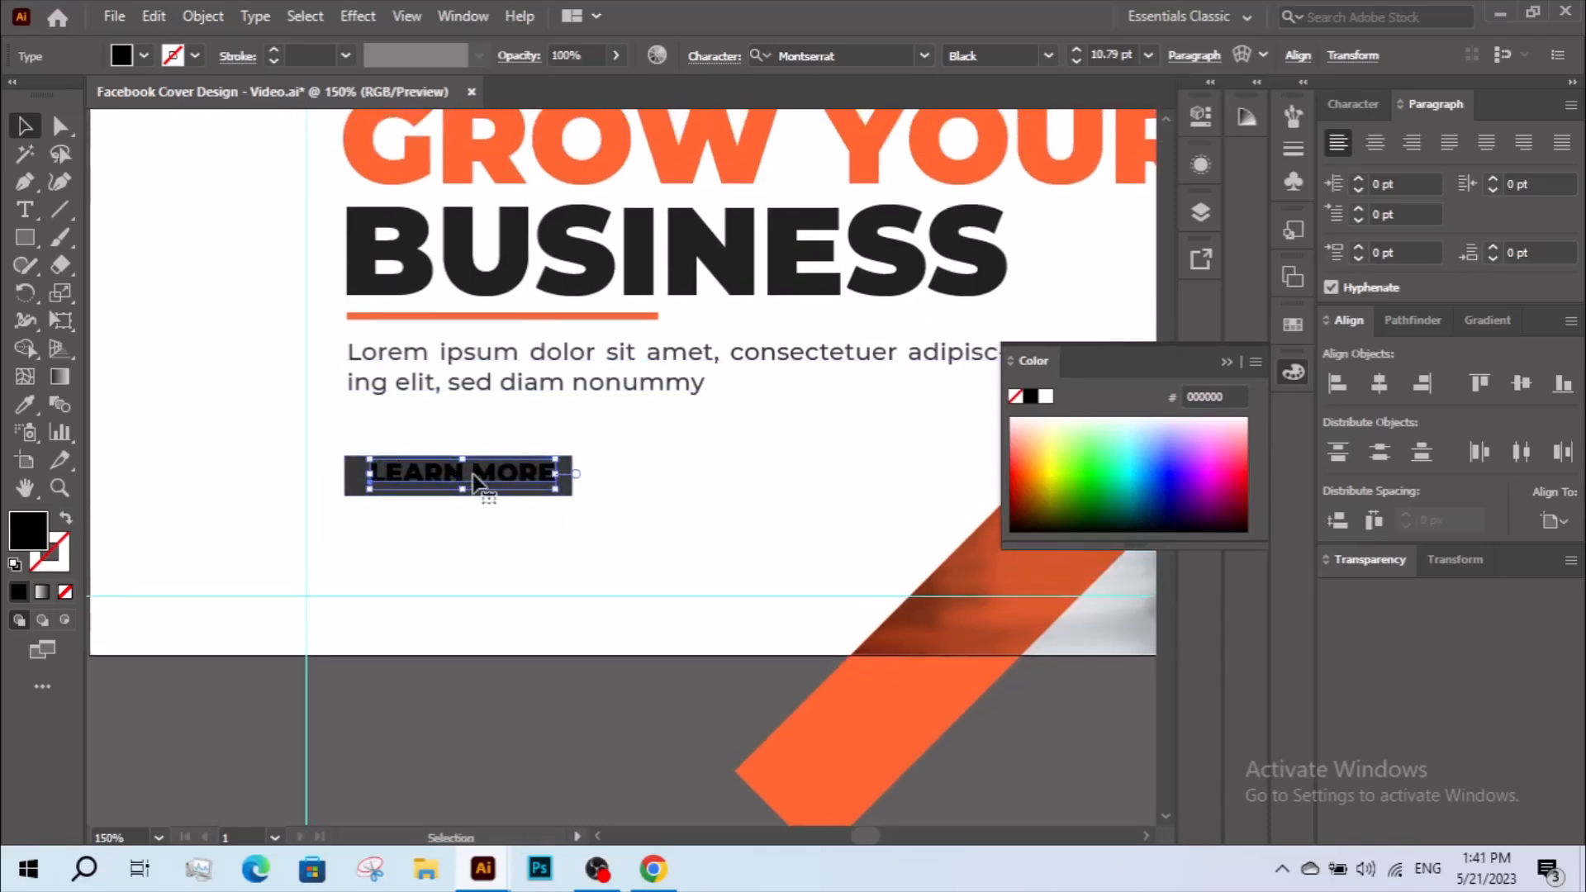
left_click_drag(474, 483, 781, 464)
key("ctrl+z")
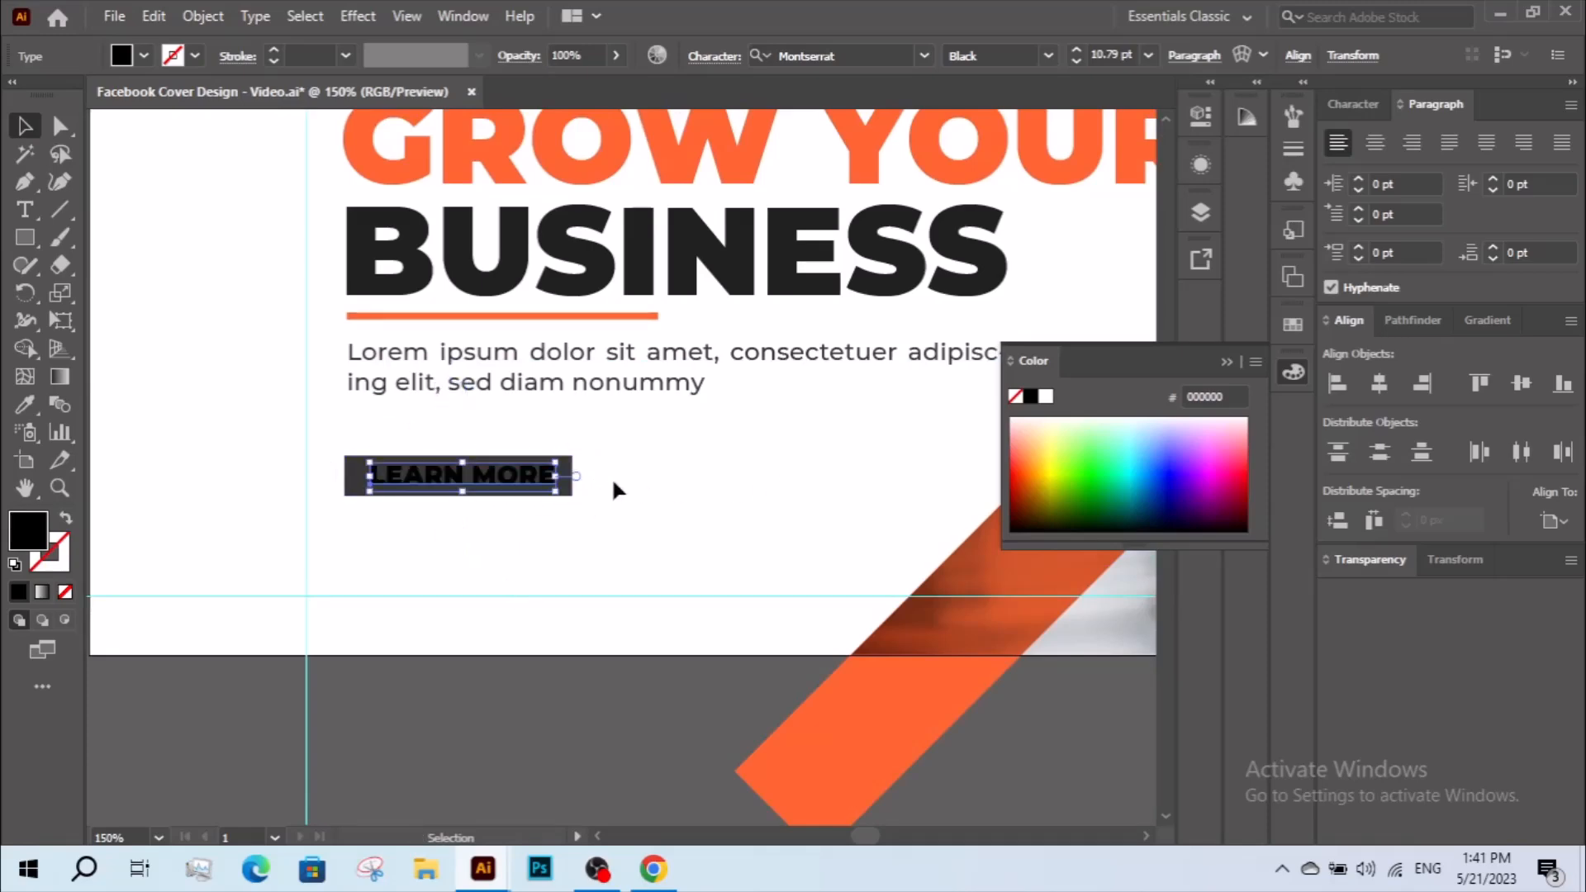
Recolour the button label white by sampling the white background with the Eyedropper.
left_click(21, 408)
left_click(467, 525)
key("v")
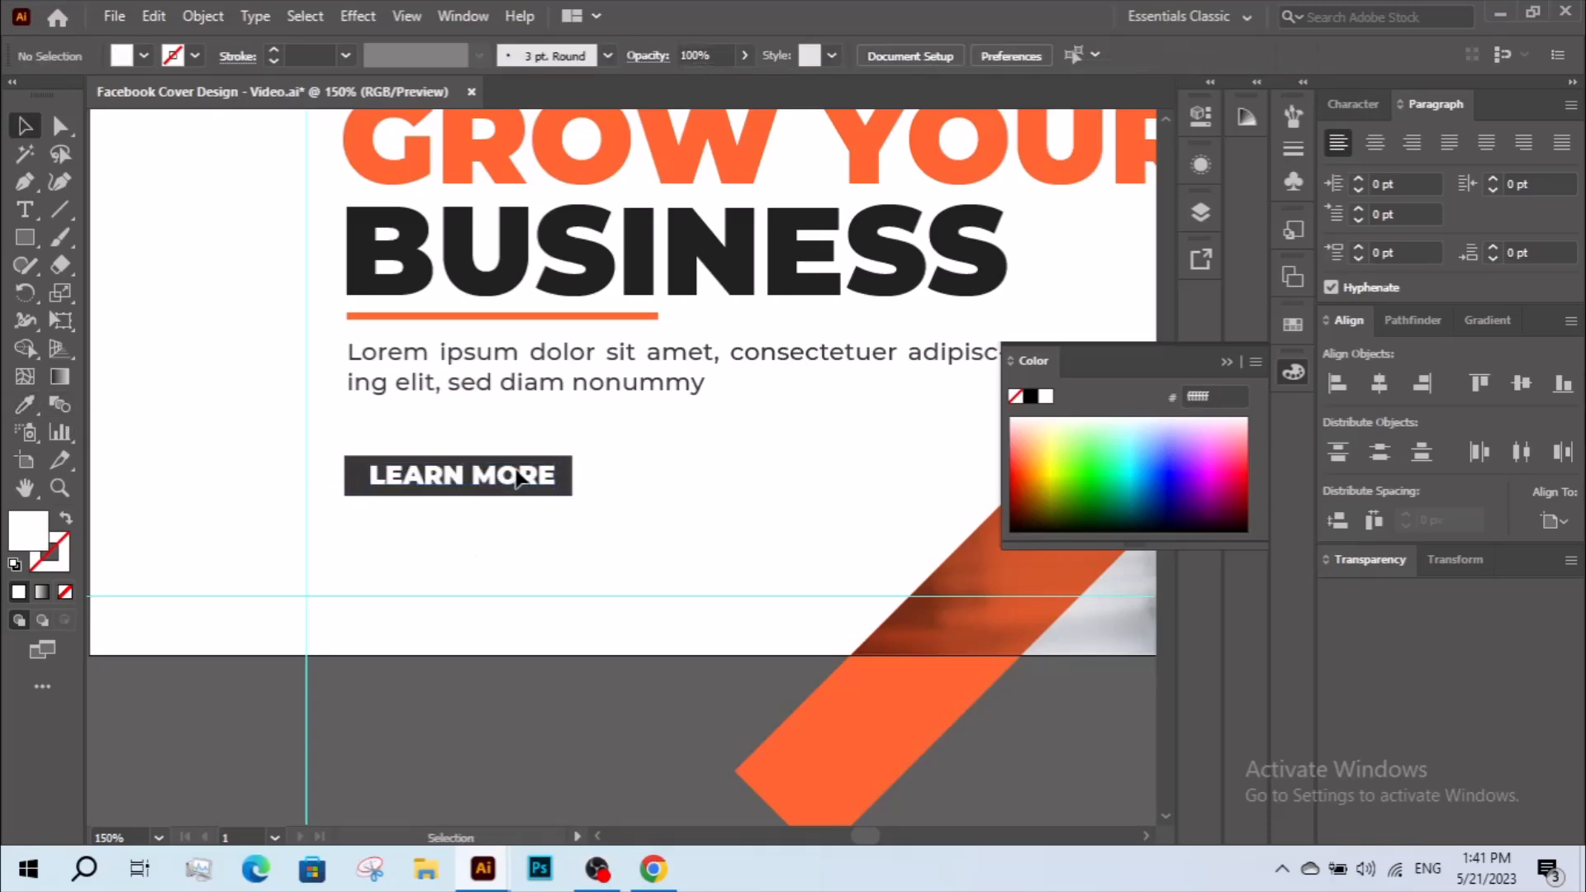
Widen the dark button rectangle to leave more room on either side of the label.
left_click(674, 424)
key("z")
left_click_drag(398, 367, 673, 585)
left_click(726, 485, "ctrl")
left_click_drag(749, 469, 945, 468)
left_click(758, 466, "alt")
left_click(759, 466, "alt")
left_click_drag(606, 468, 711, 470)
Centre the label horizontally within the button rectangle.
key("v")
left_click_drag(428, 410, 570, 555)
left_click(667, 478)
left_click(1392, 394)
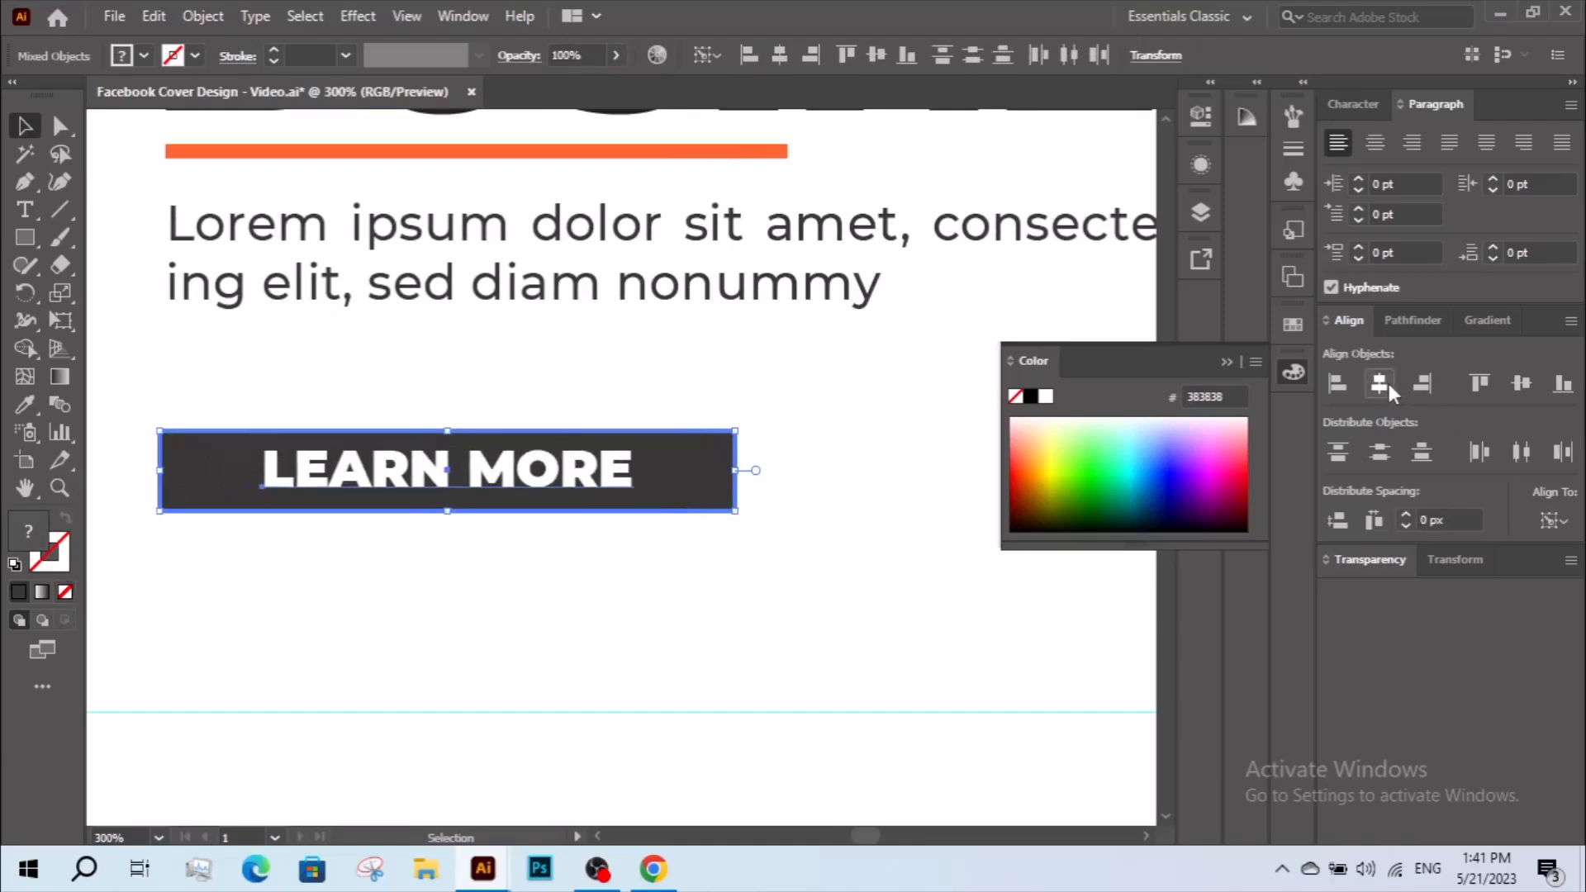
left_click(668, 538)
Turn off All Caps for the button label and set its font style to Montserrat SemiBold.
left_click_drag(581, 485, 587, 471)
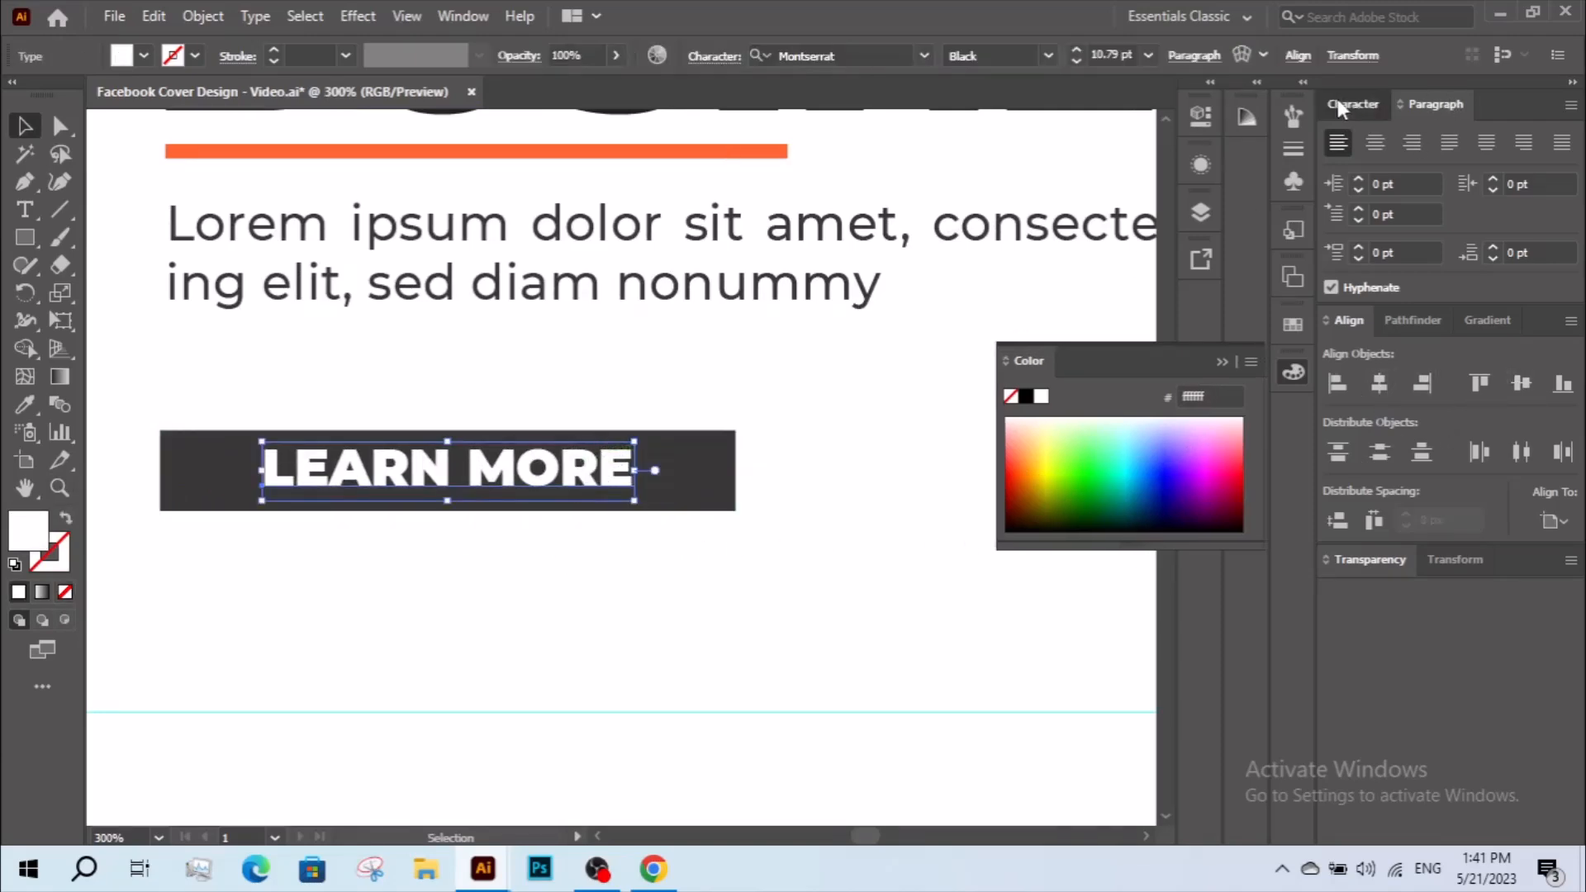
left_click(1338, 102)
left_click(1336, 342)
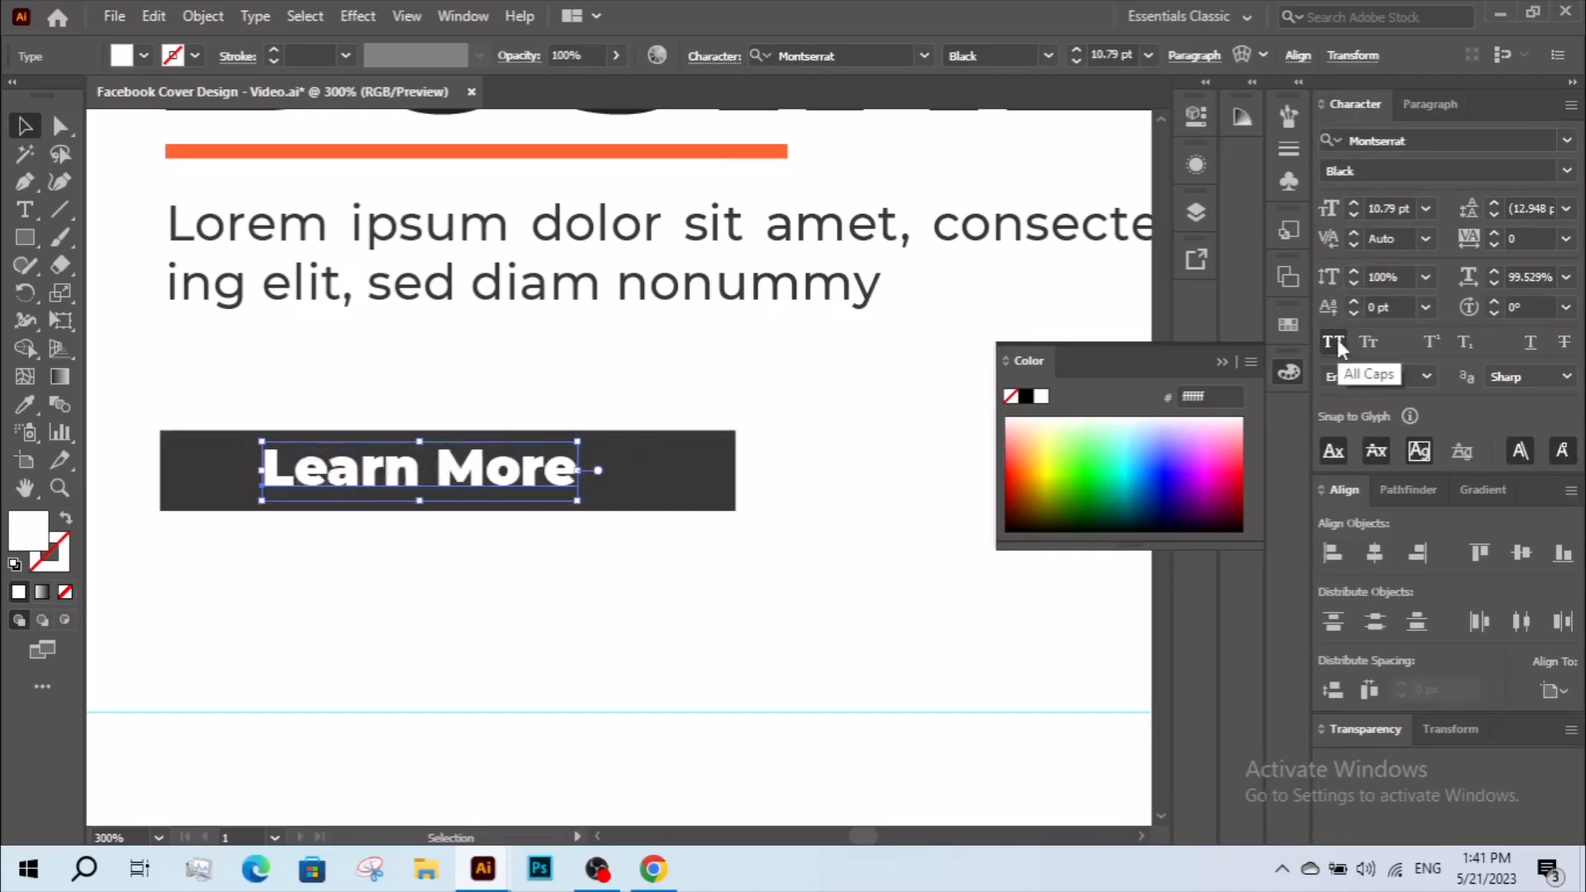
left_click(1567, 171)
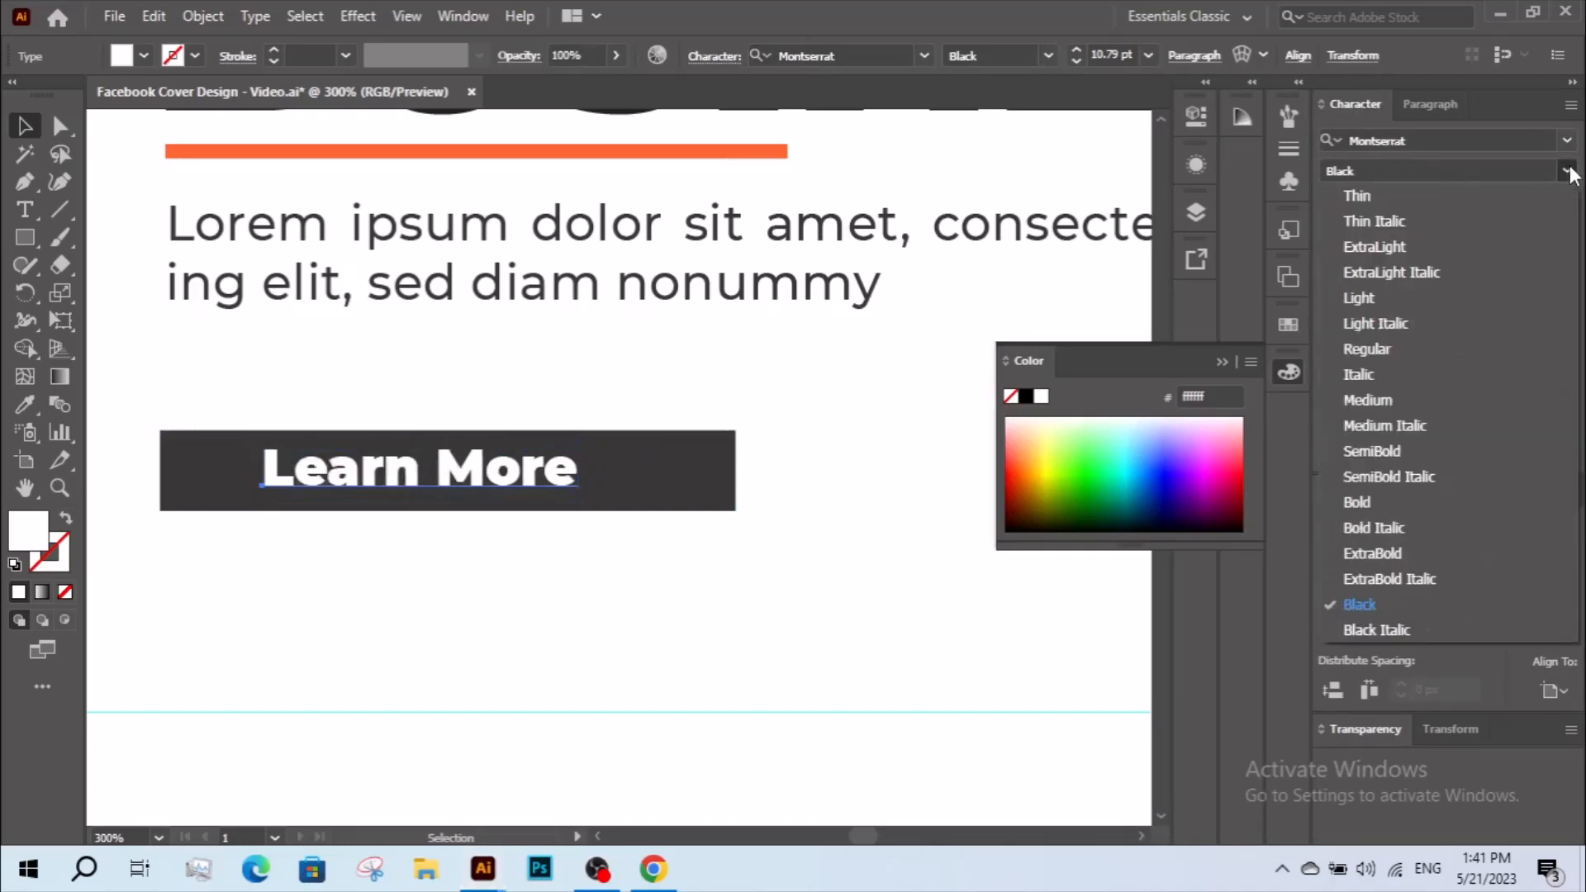
left_click(1447, 448)
left_click(575, 571)
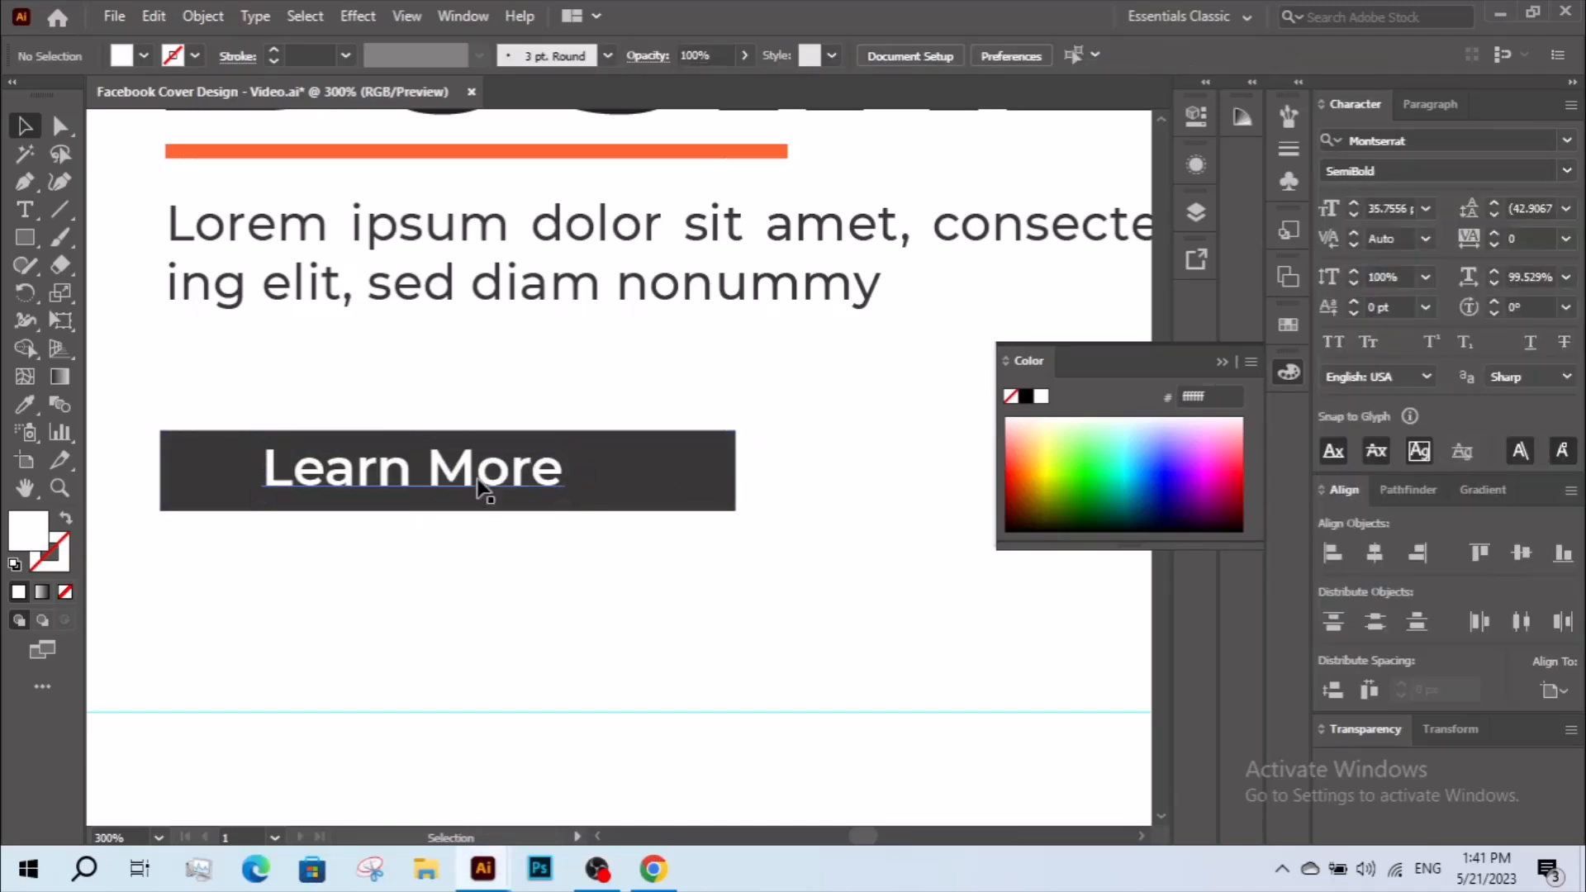
Fill the button rectangle with the orange ff6633 sampled from the "GROW YOUR" headline.
left_click(652, 446)
key("z")
left_click(655, 436, "alt")
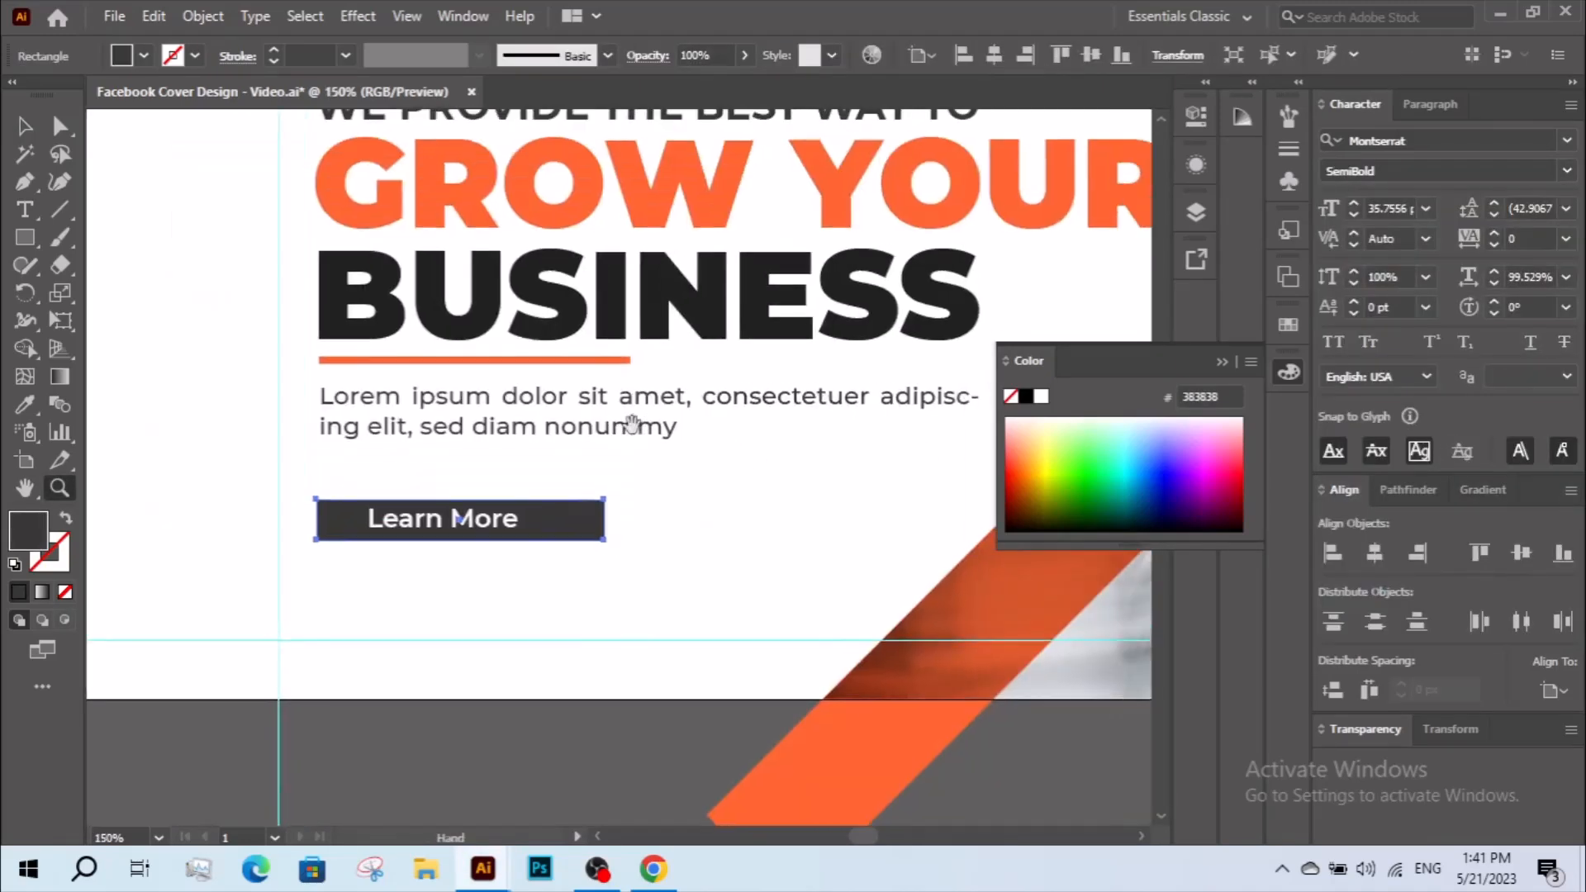
key("i")
left_click(357, 204)
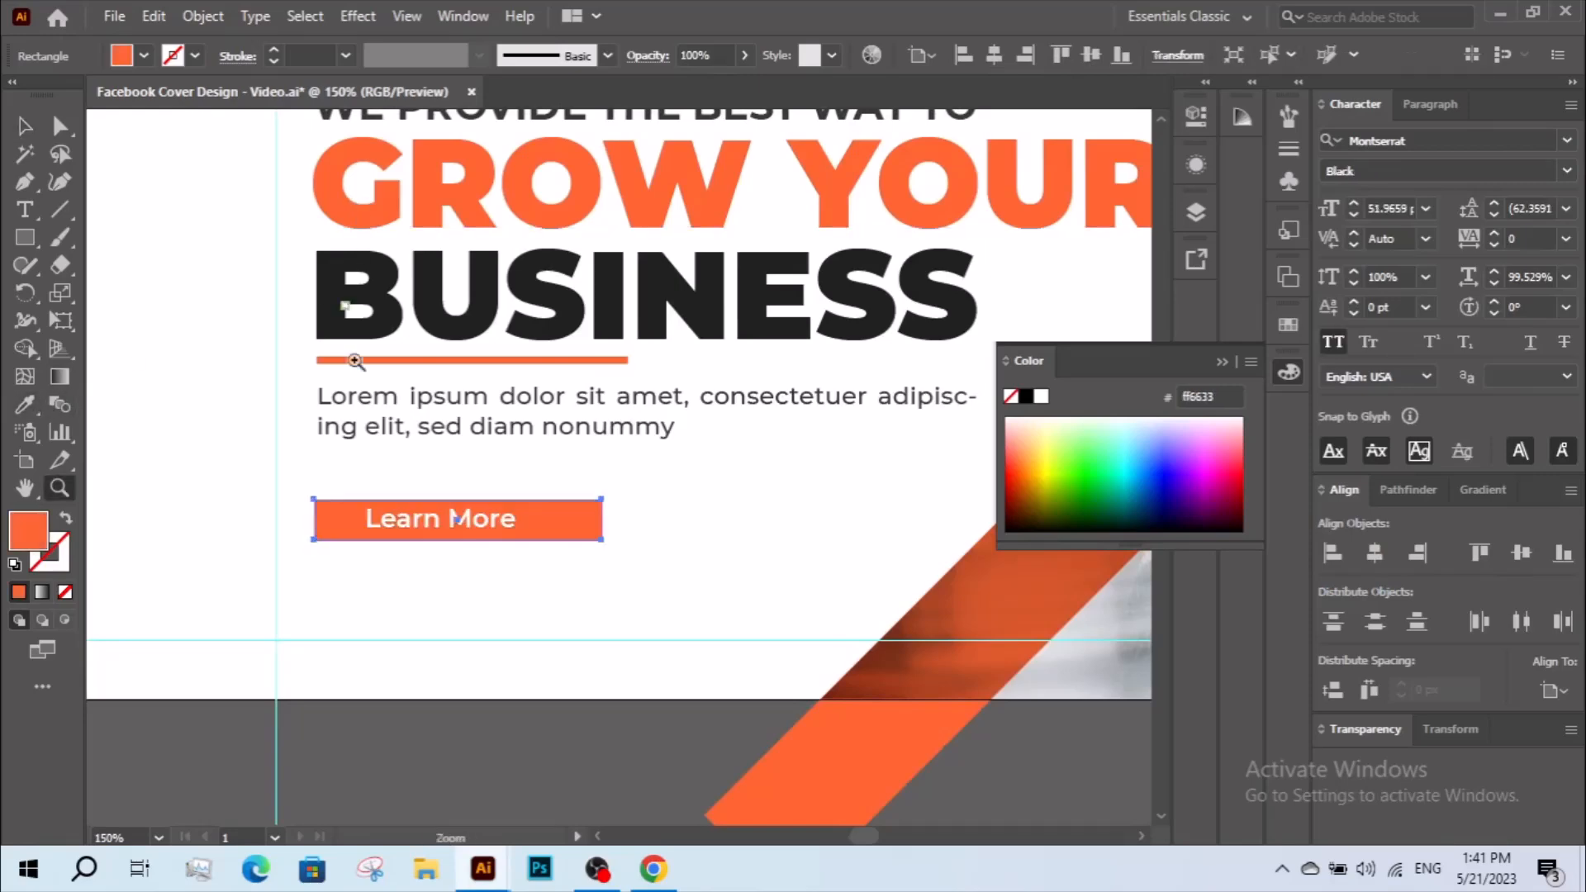
key("z")
left_click(545, 460, "alt")
left_click_drag(662, 562, 662, 562)
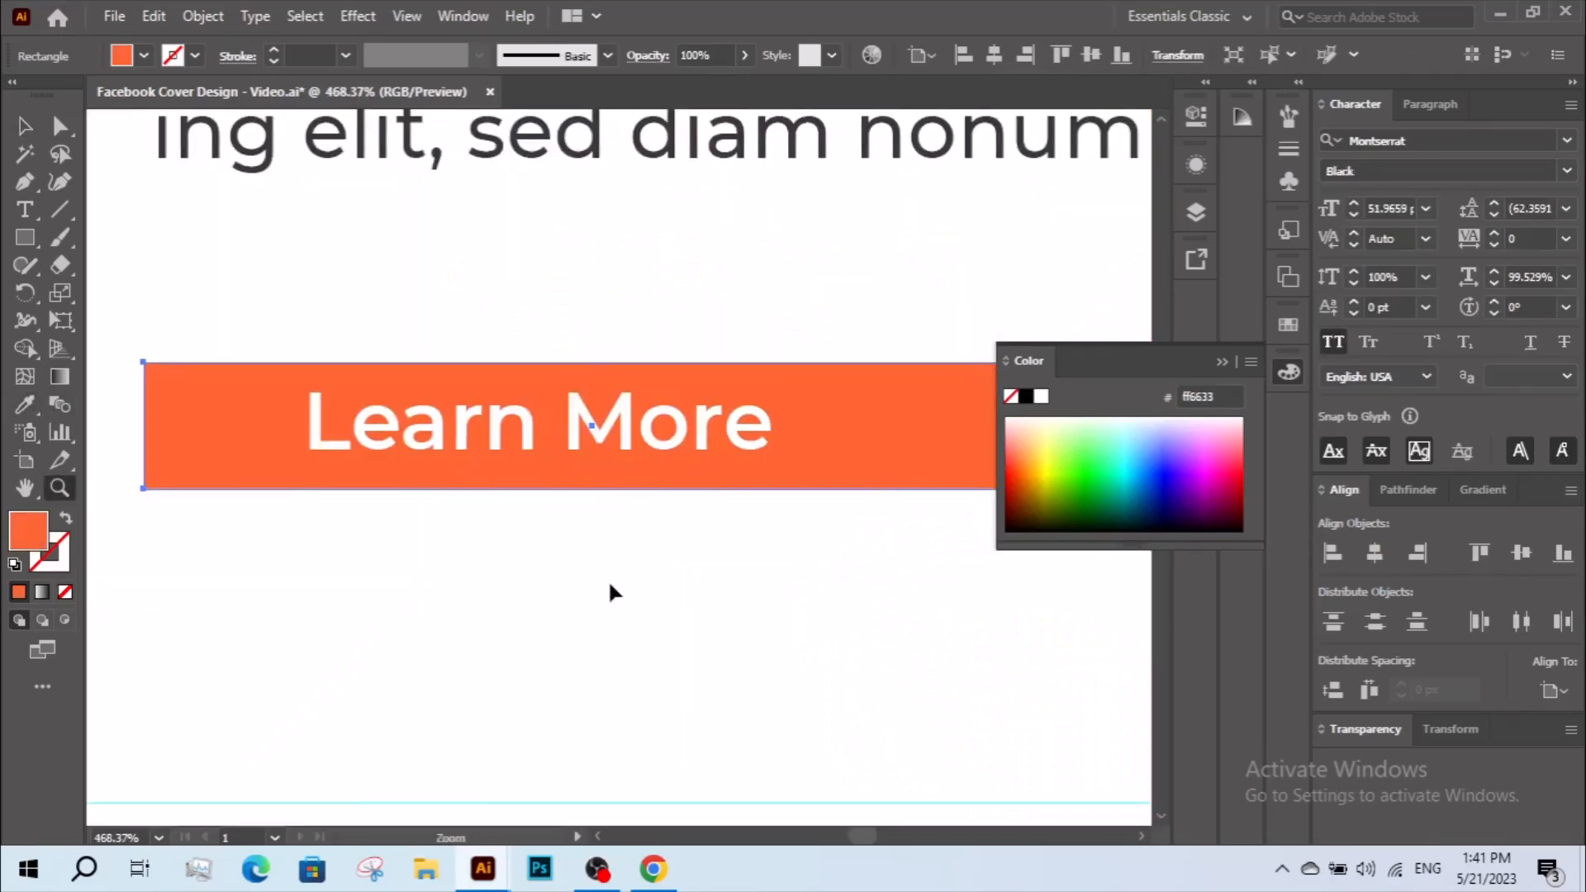
Move the white "Learn More" label toward the left end of the orange button, leaving a small margin before the text.
key("v")
left_click_drag(642, 438, 635, 445)
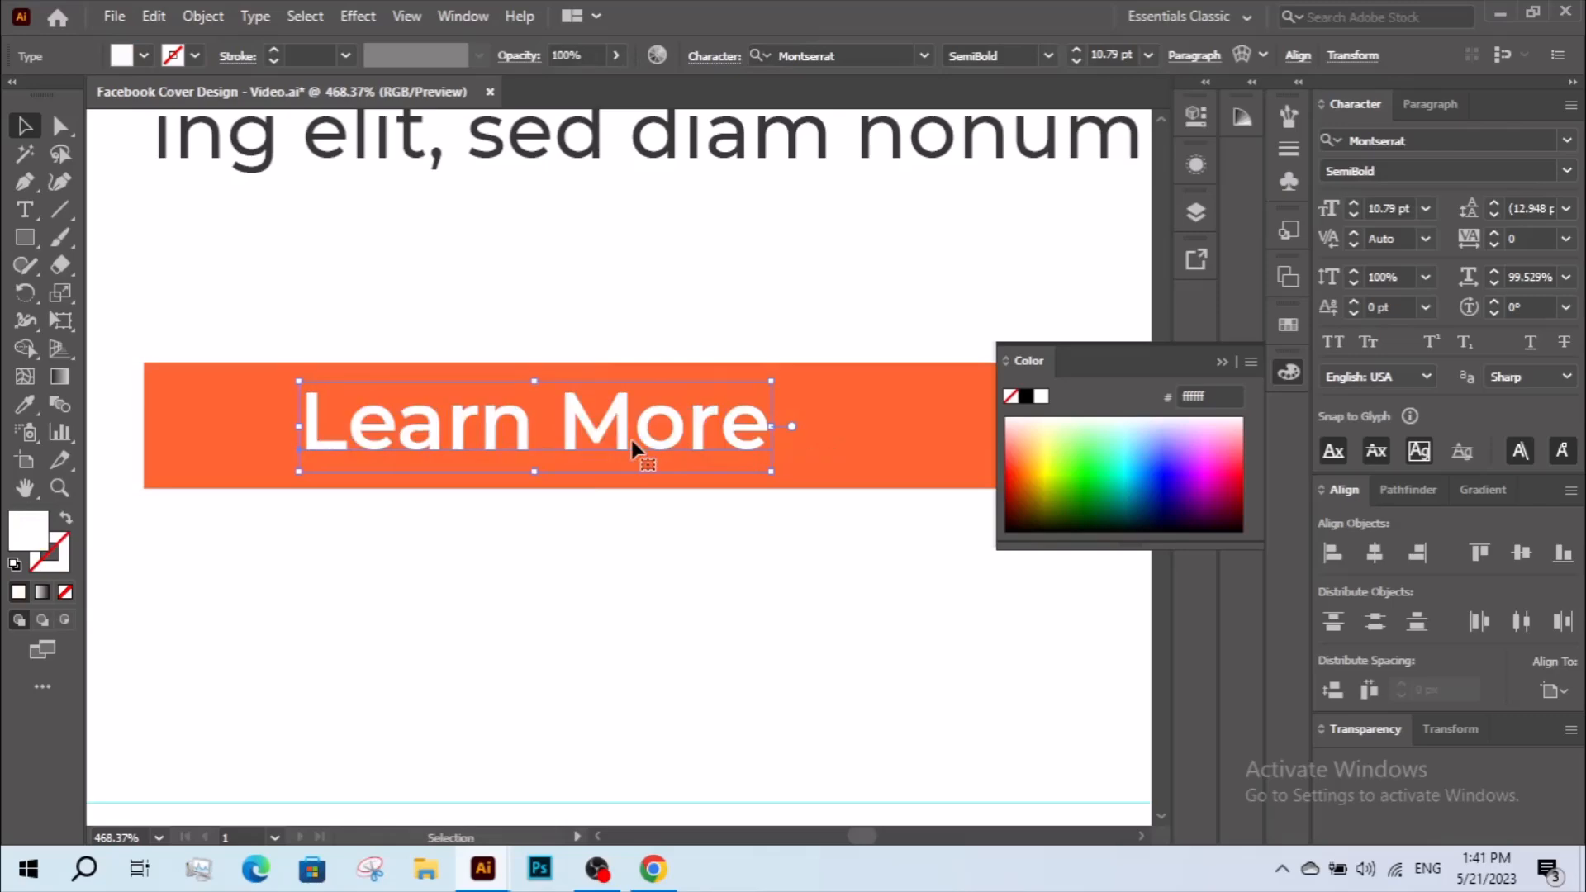
left_click_drag(433, 429, 363, 421)
key("z")
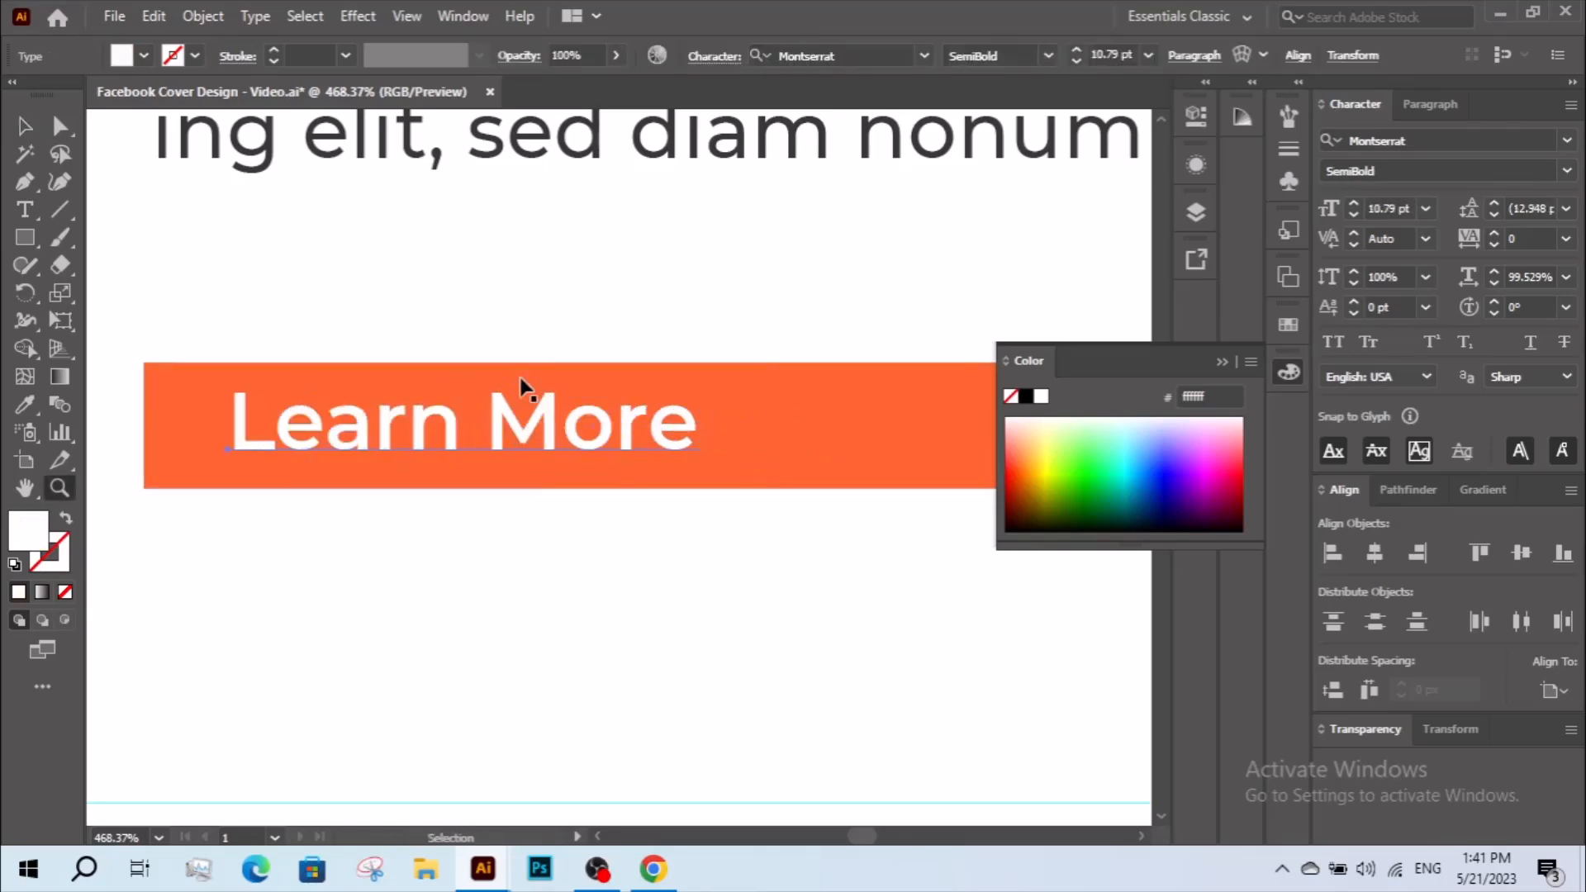
key("v")
left_click_drag(538, 460, 483, 449)
key("z")
left_click(578, 443, "alt")
key("v")
Draw a diagonal Pen line across the button beyond the label and turn on All Caps for the label.
left_click(27, 177)
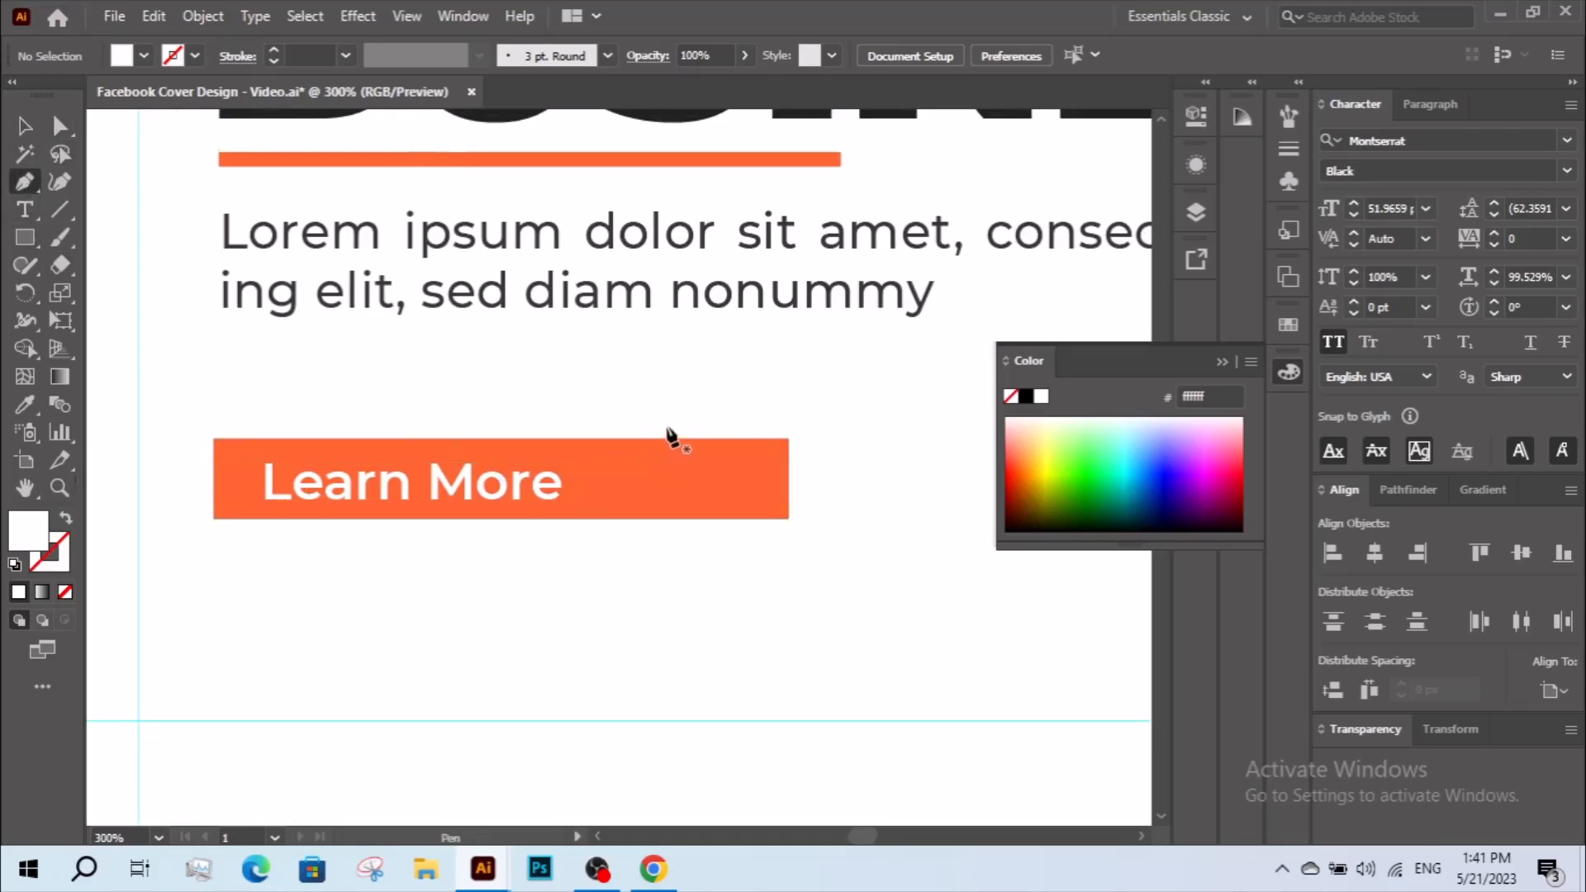
left_click(559, 553)
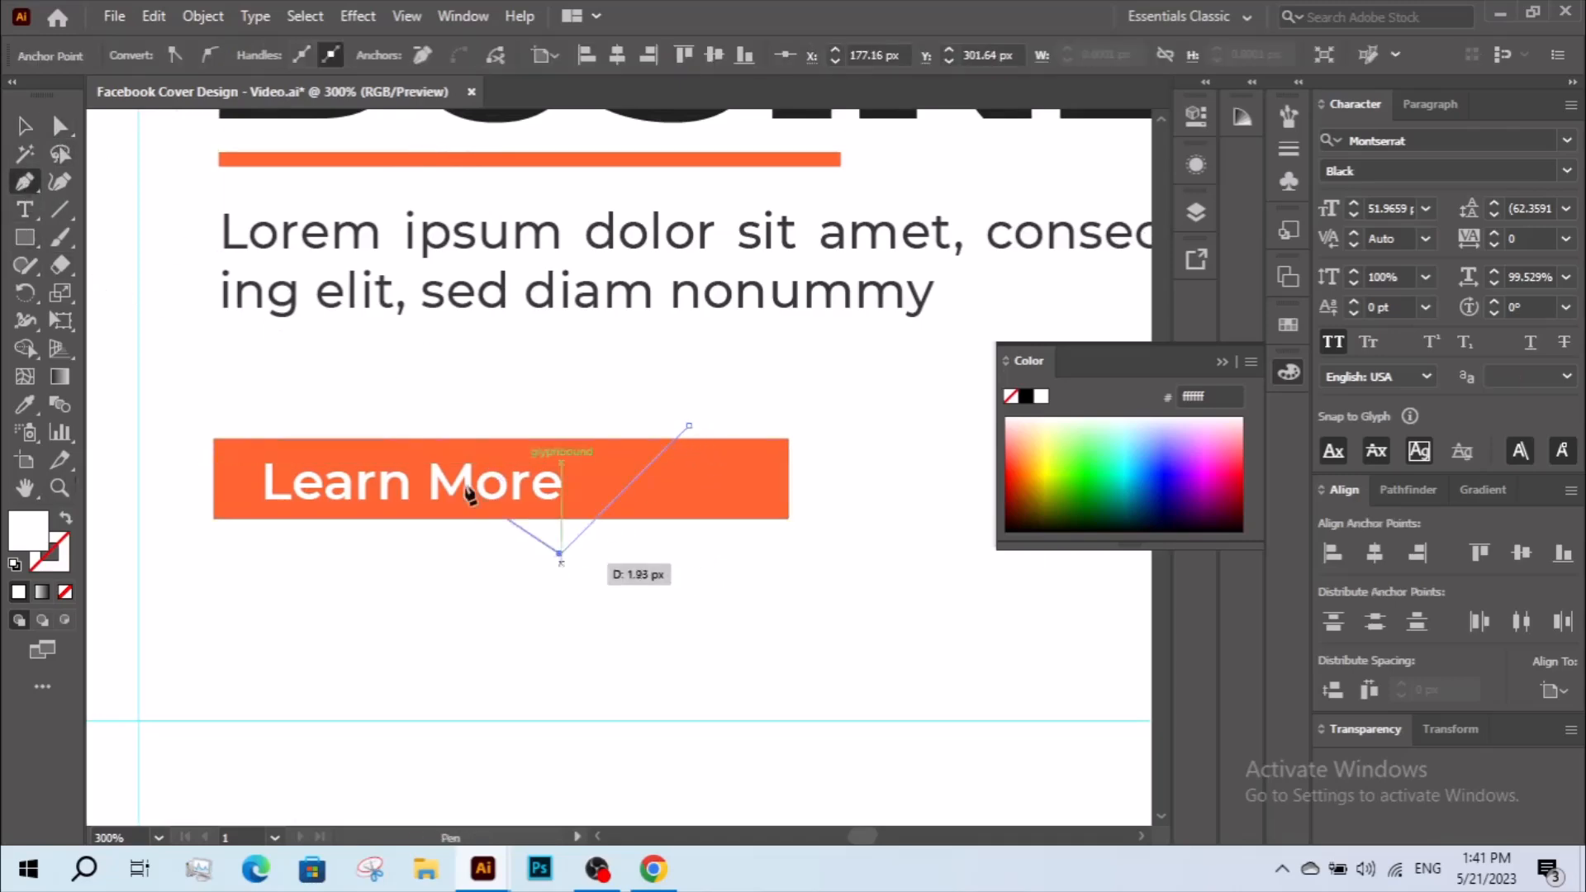
left_click(25, 128)
left_click(326, 471)
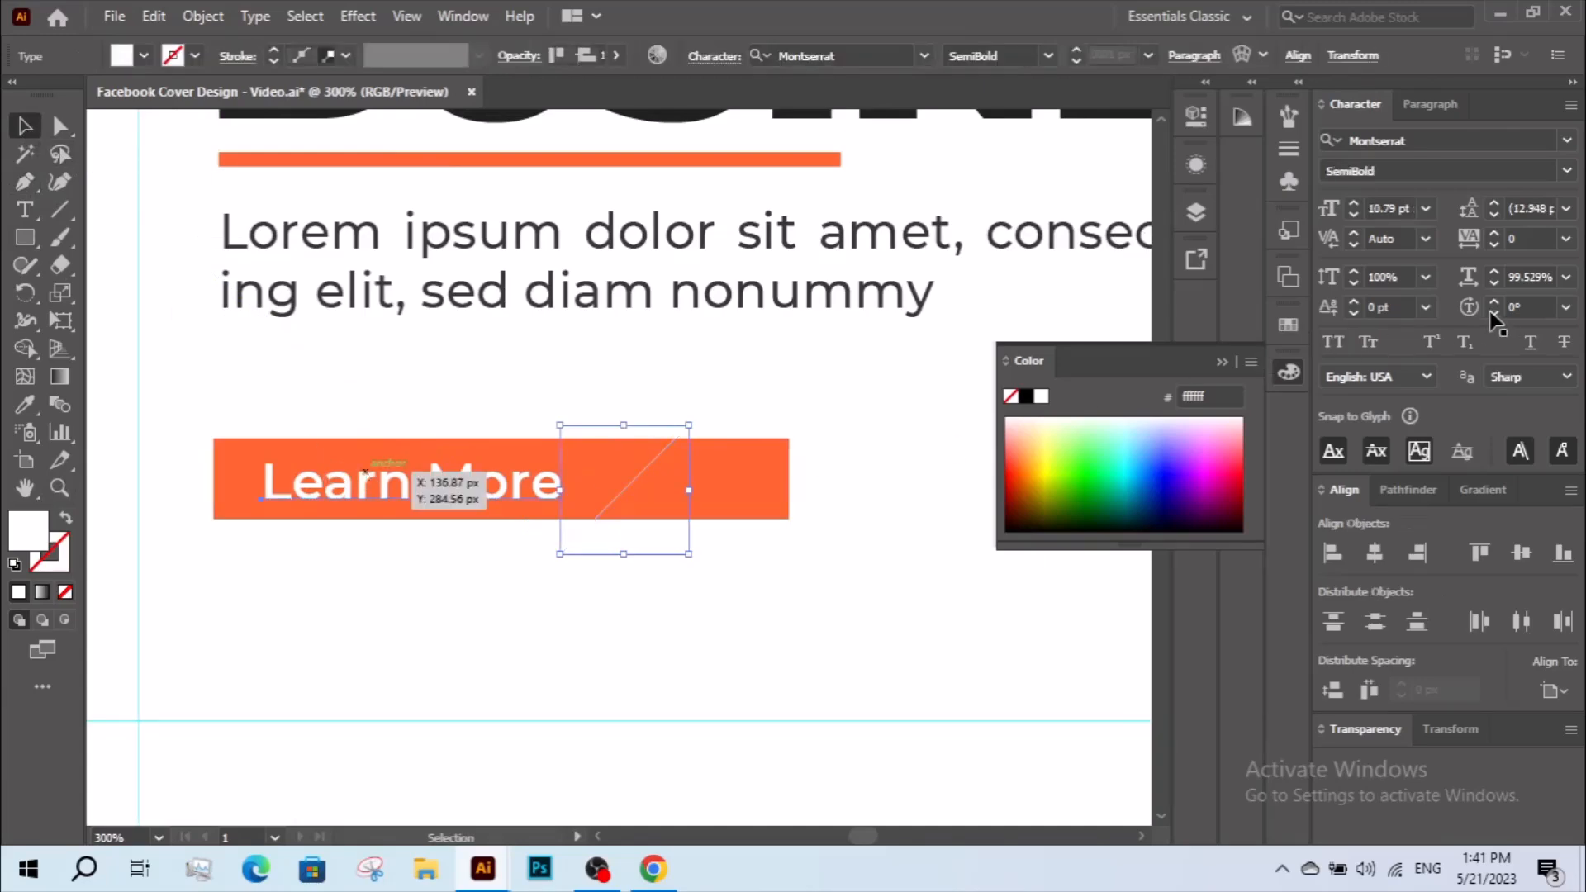
left_click(1340, 340)
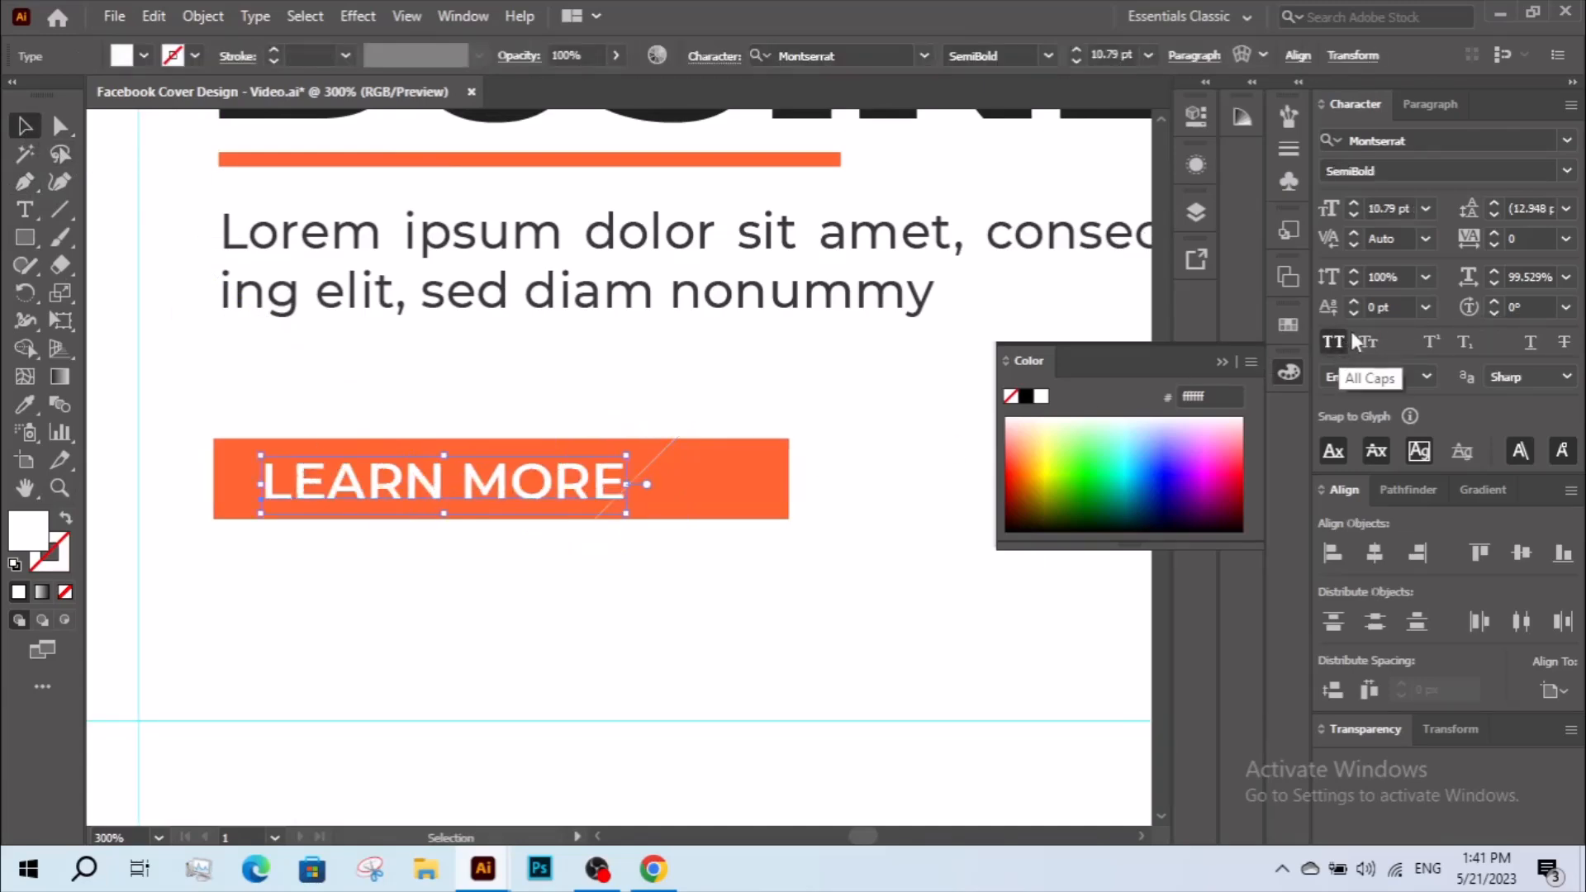
Move the diagonal line clear of the label and cut the button's right end along it with Shape Builder.
left_click_drag(661, 468, 709, 467)
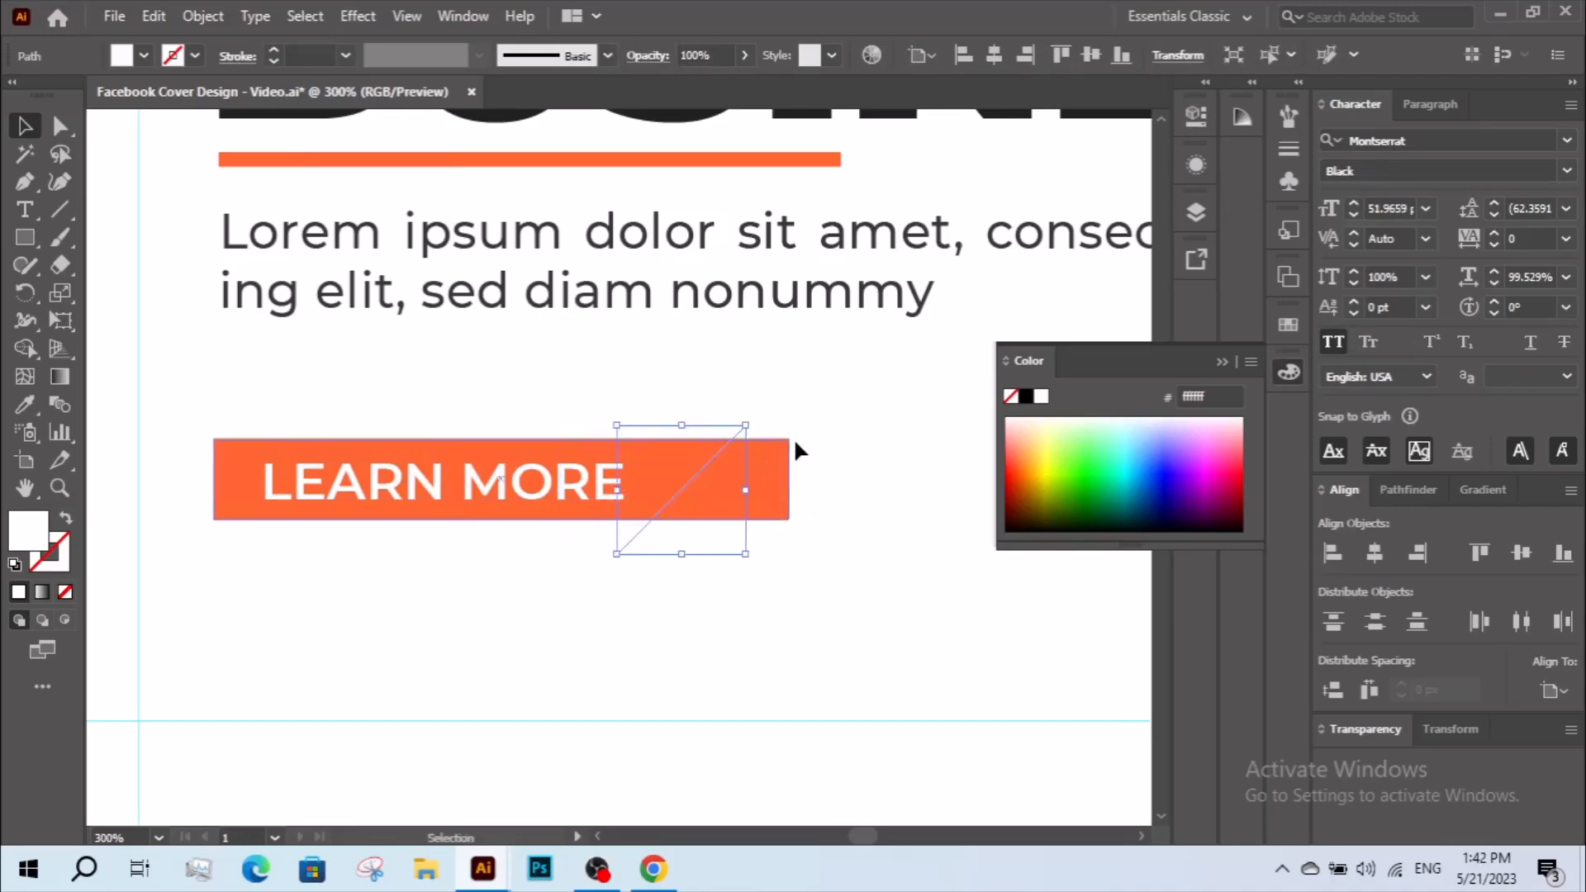
left_click(718, 477, "shift")
left_click(20, 352)
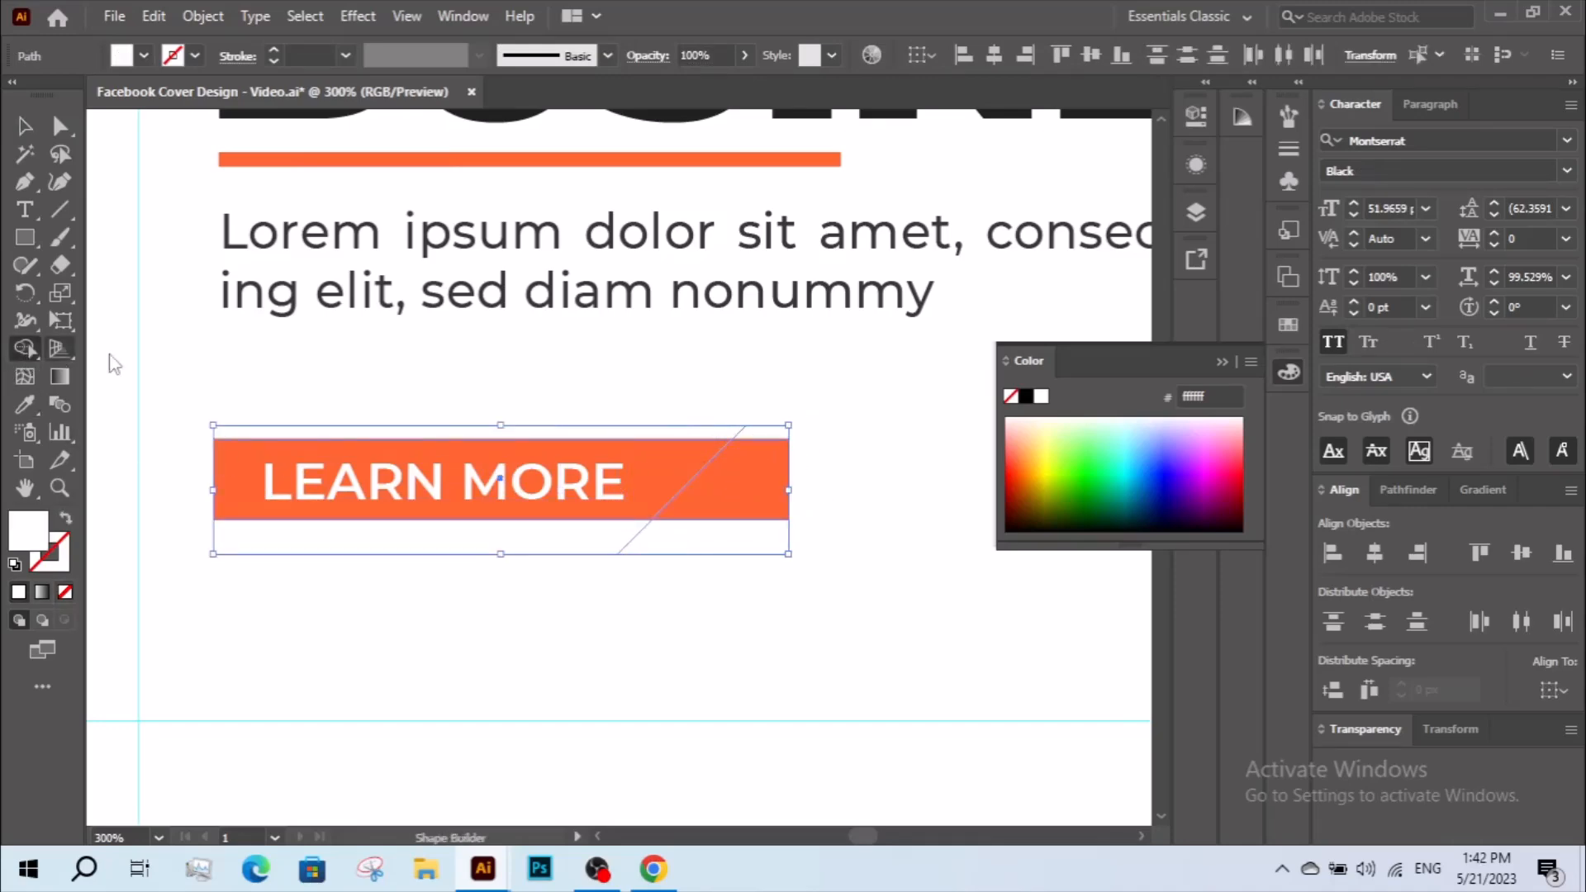
mouse_move(743, 433)
left_mouse_down()
mouse_move(766, 470)
mouse_move(628, 520)
left_mouse_up()
left_click(24, 130)
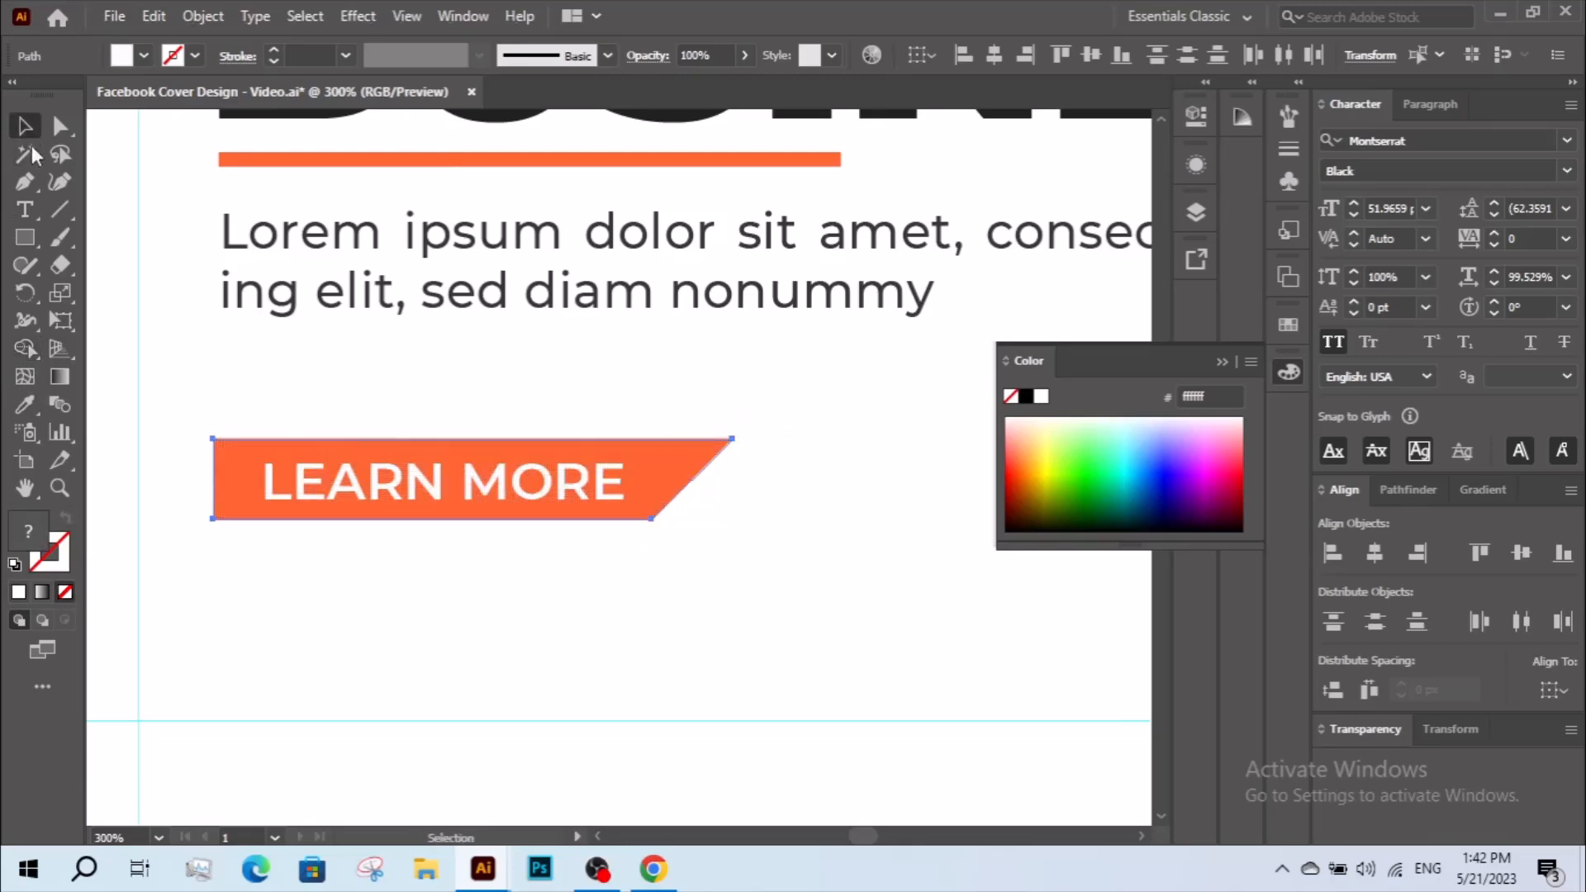
left_click(489, 590)
Give the "LEARN MORE" label the Montserrat Bold text style sampled from the "WE PROVIDE THE BEST WAY TO" line.
key("ctrl+space")
left_click_drag(205, 373, 630, 546)
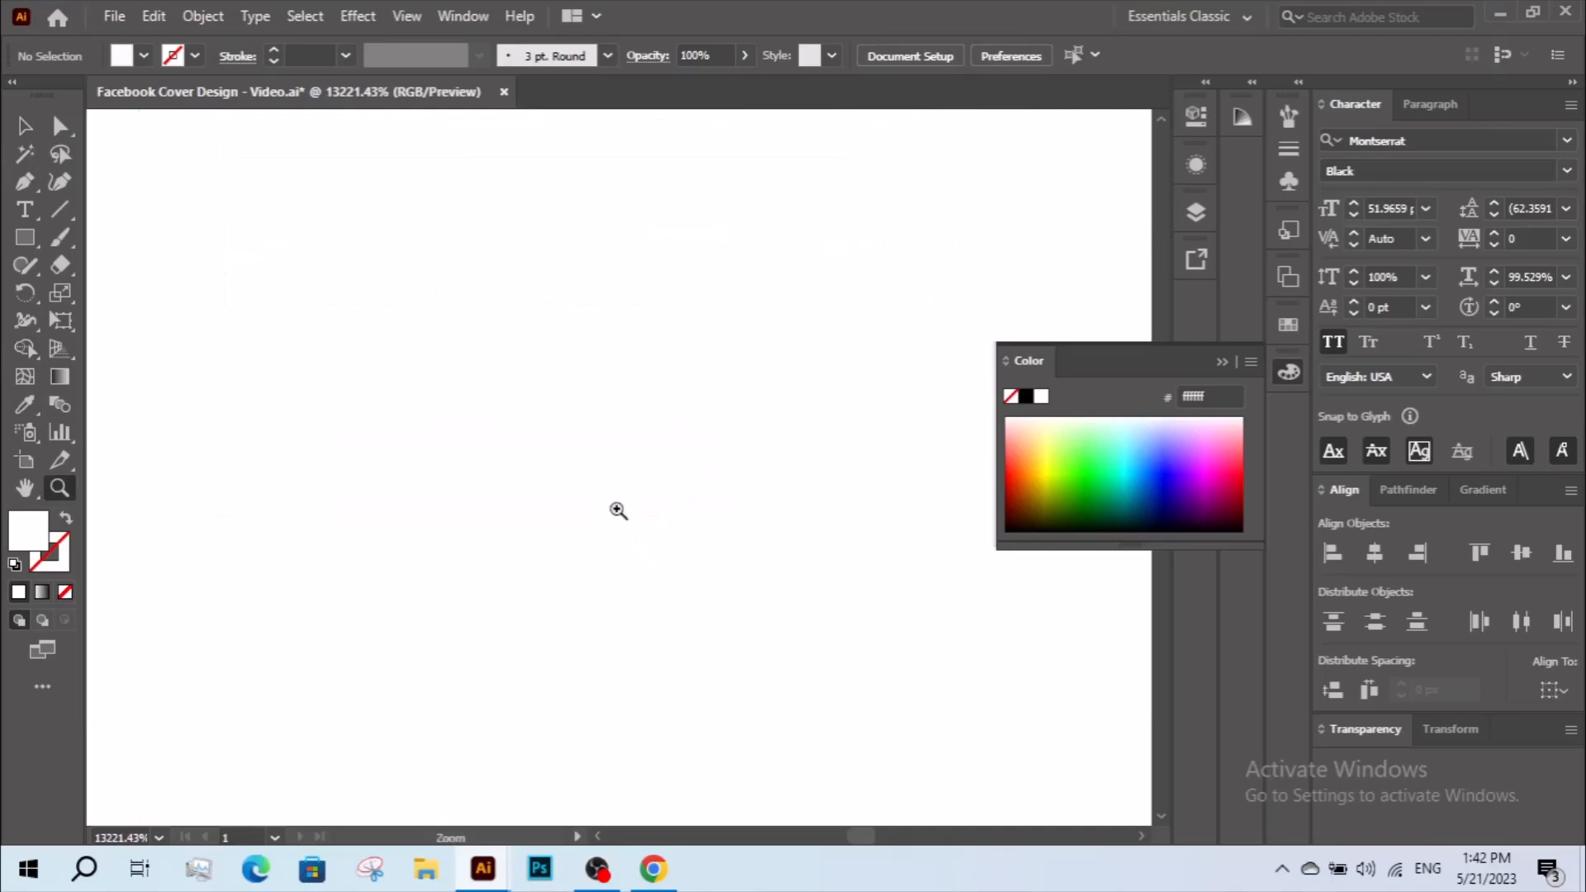
left_click(612, 461, "alt")
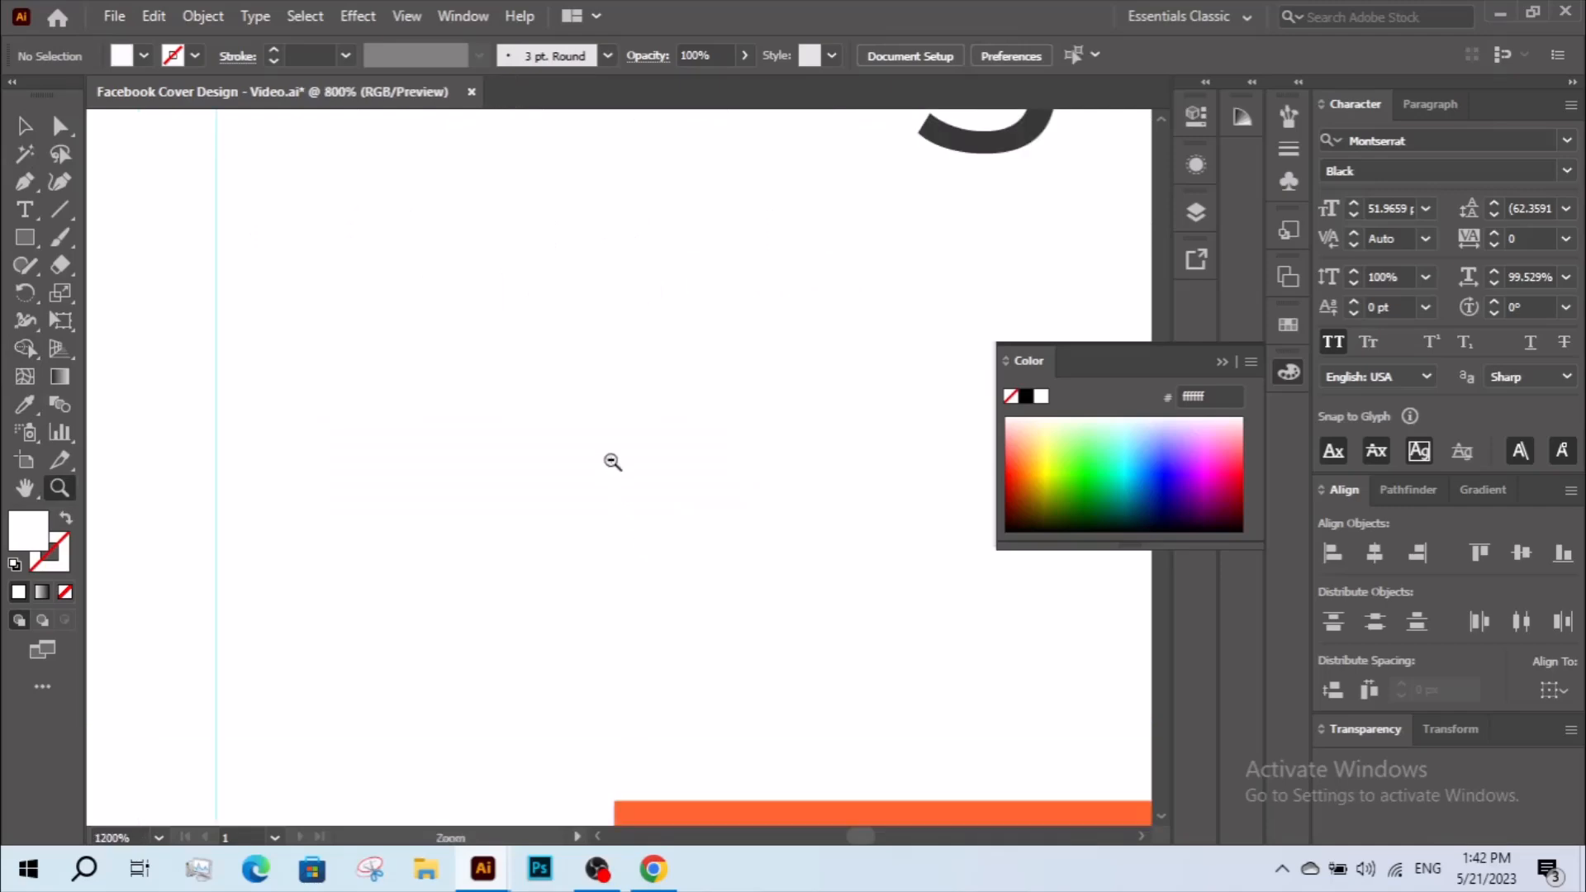
left_click(612, 462, "alt")
left_click(630, 474, "alt")
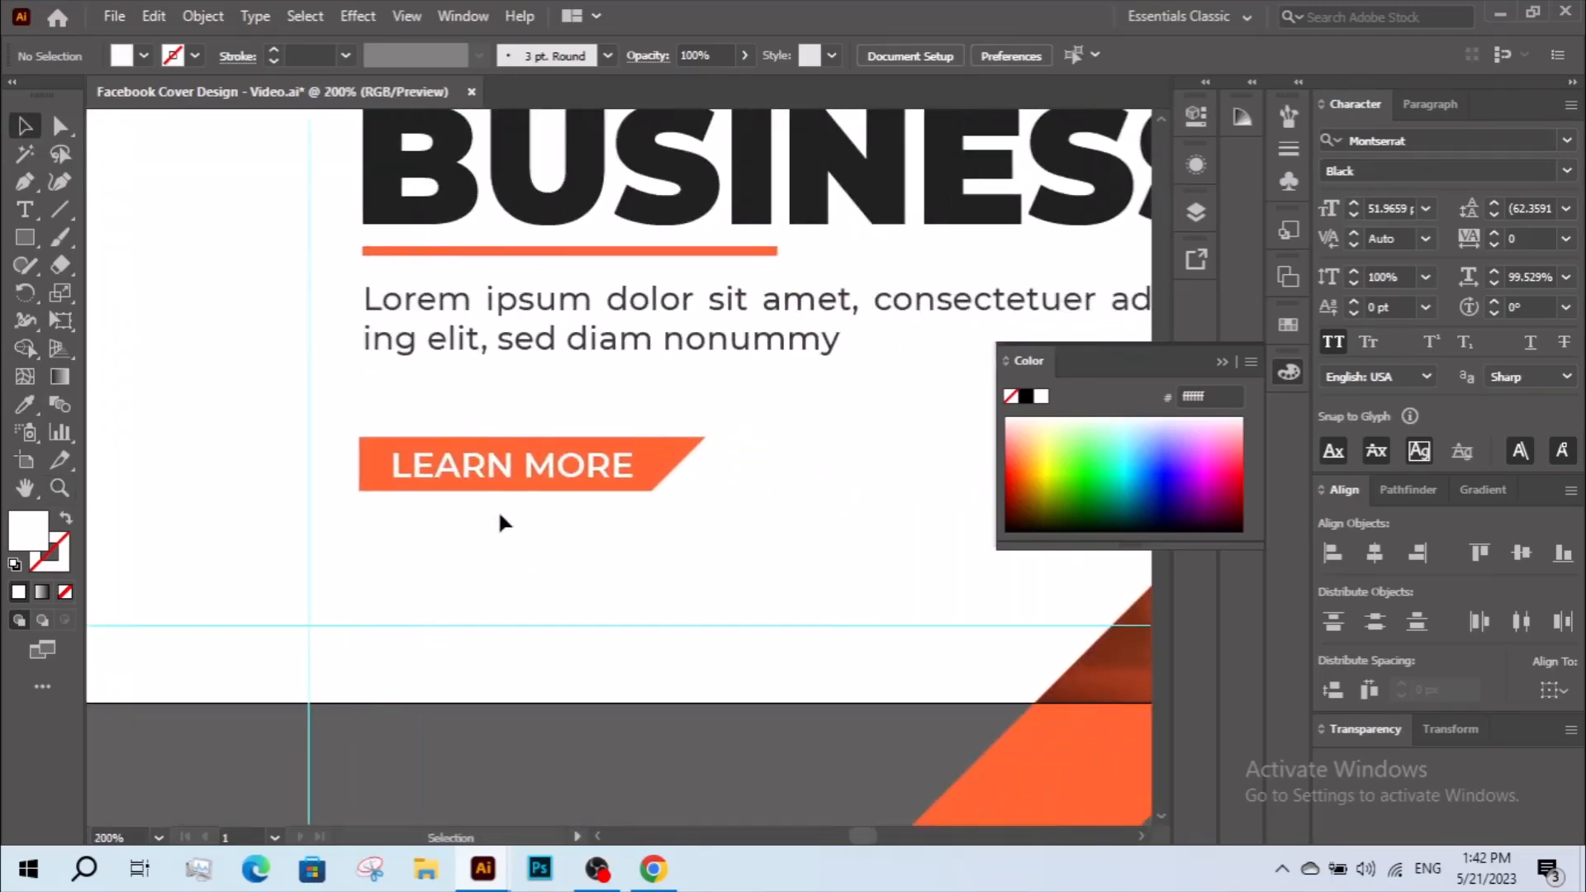
left_click(498, 483)
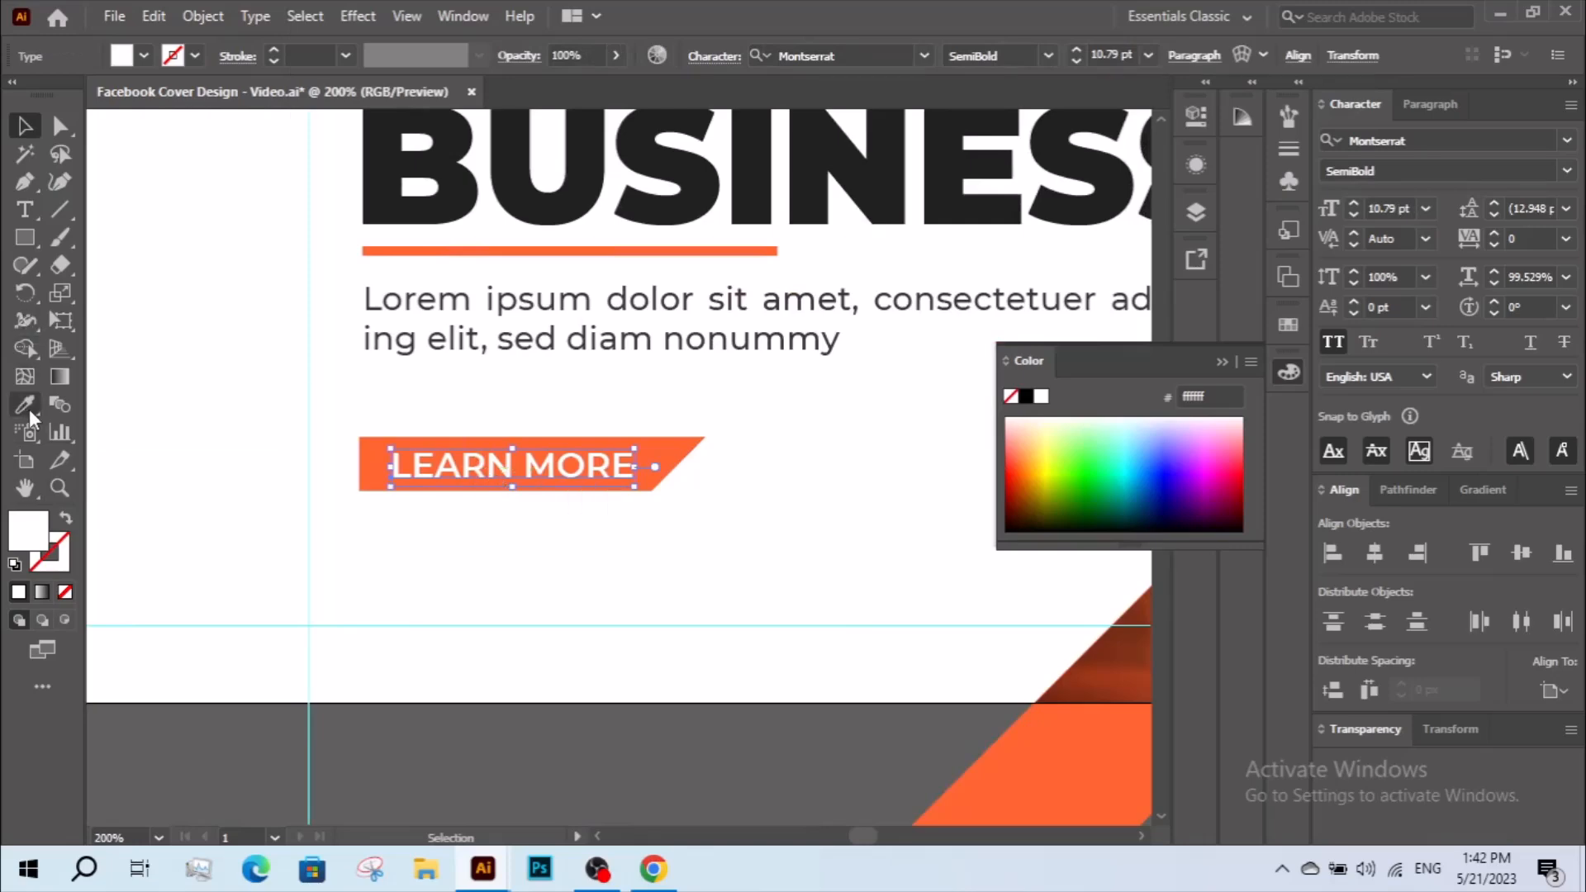
left_click_drag(448, 288, 432, 573)
left_click(524, 202)
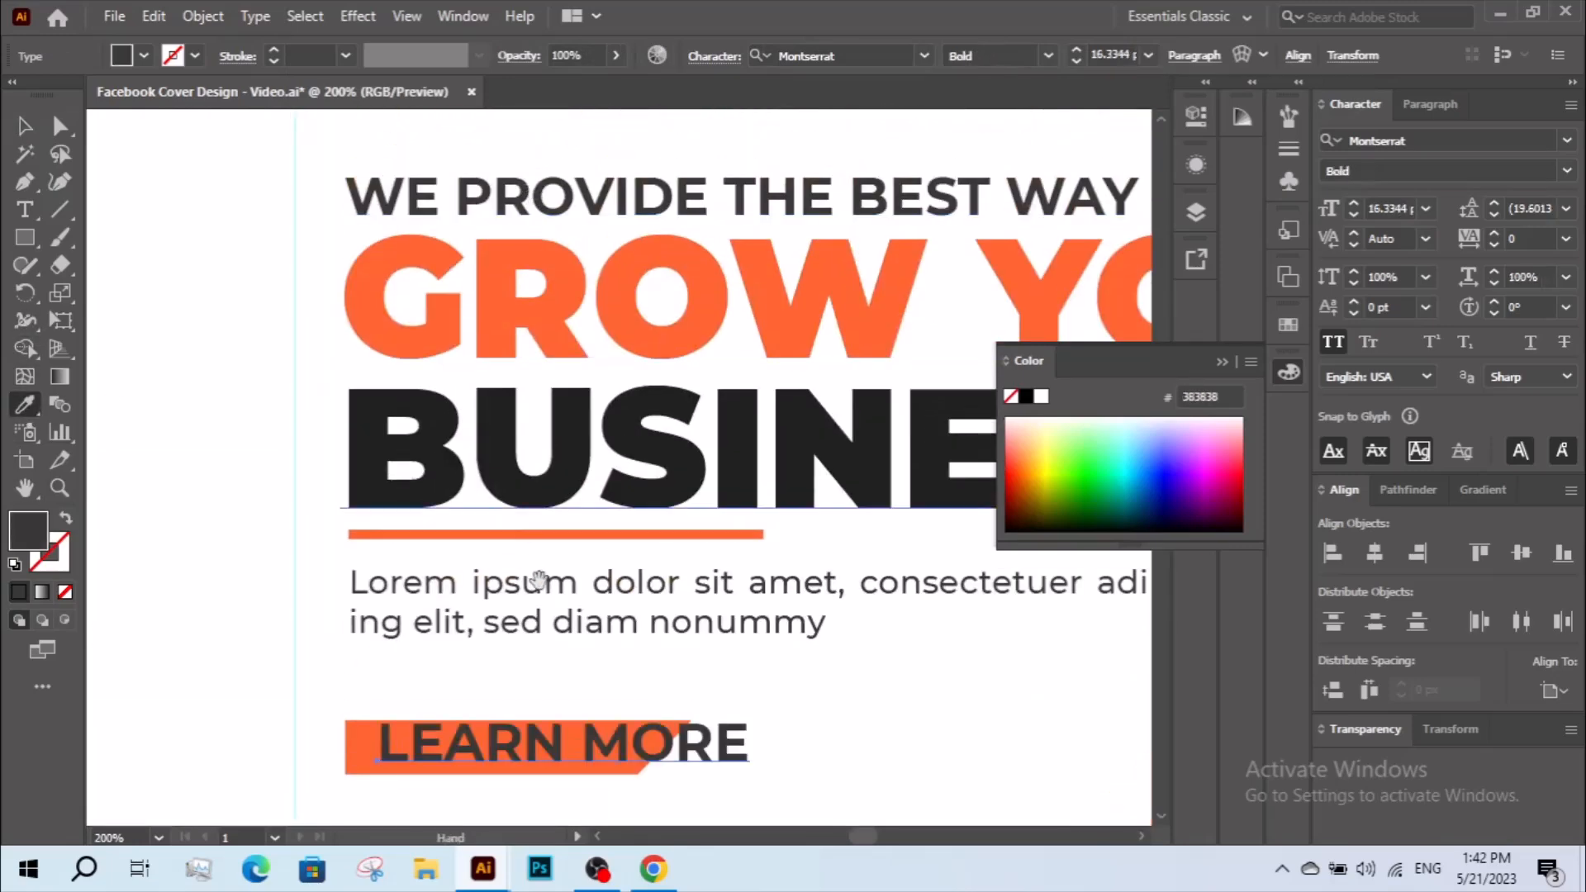
Scale the label down to fit inside the slanted button and adjust its vertical position within the shape.
left_click_drag(621, 664, 529, 437)
key("v")
left_click_drag(665, 522, 503, 523)
key("z")
left_click_drag(251, 473, 690, 625)
left_click_drag(632, 579, 664, 588)
key("v")
left_click_drag(498, 425, 498, 435)
Fill the label with white sampled from the cover background and shrink it slightly to about 9.3 pt.
left_click(26, 405)
left_click(179, 549)
key("v")
left_click_drag(728, 419, 708, 419)
left_click(657, 518)
Shorten the button shape by moving the anchor points of its slanted end closer to the label.
key("z")
left_click(729, 456, "alt")
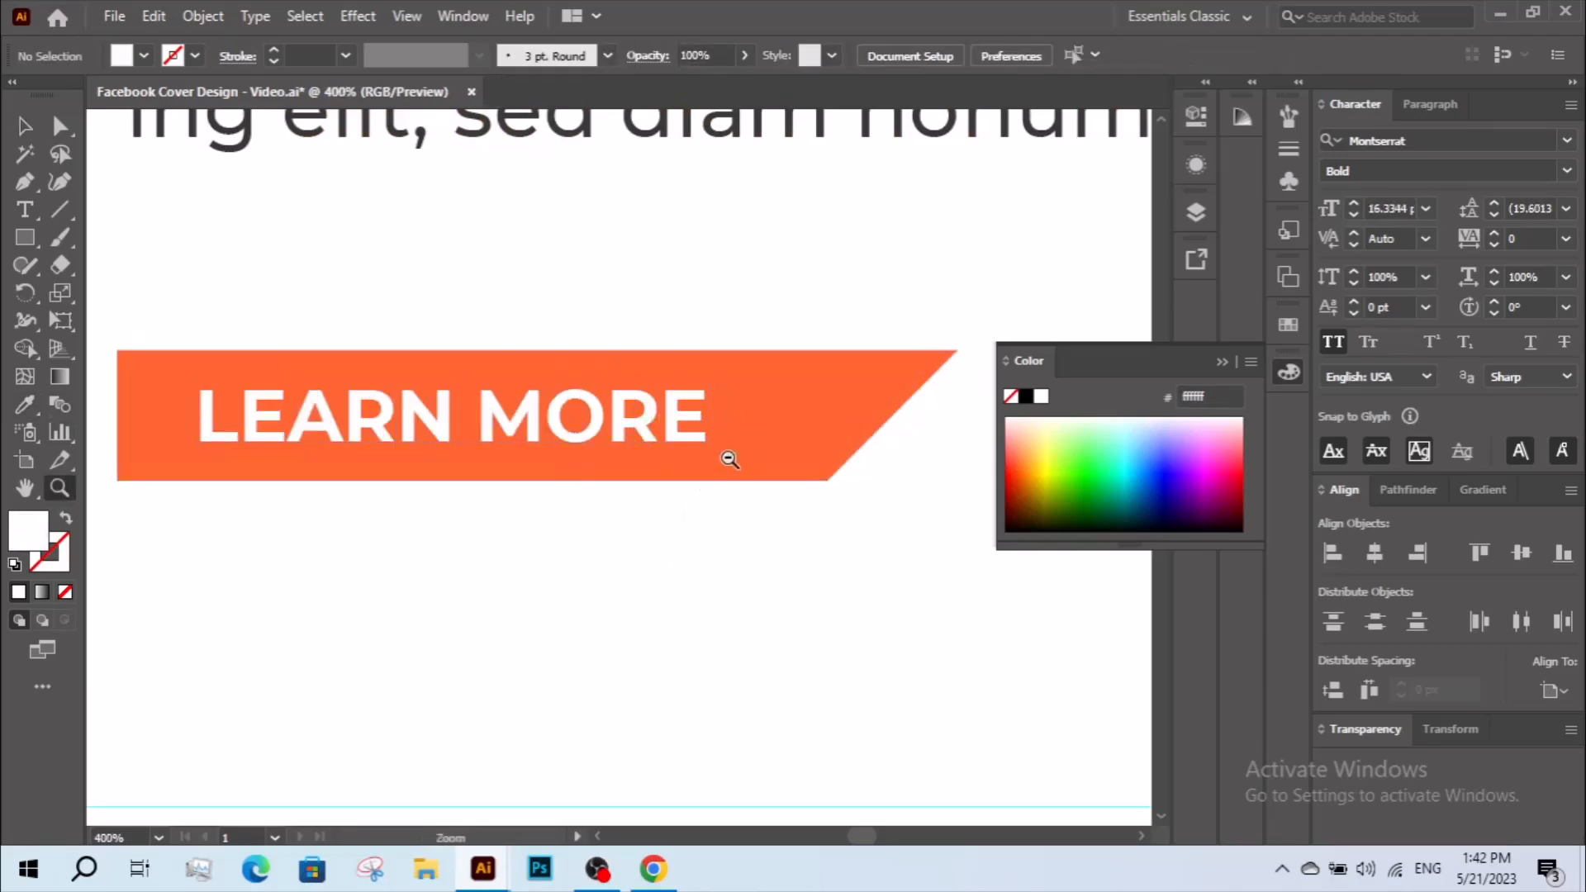
left_click(728, 457, "alt")
left_click(729, 457, "alt")
left_click(729, 457, "alt")
key("v")
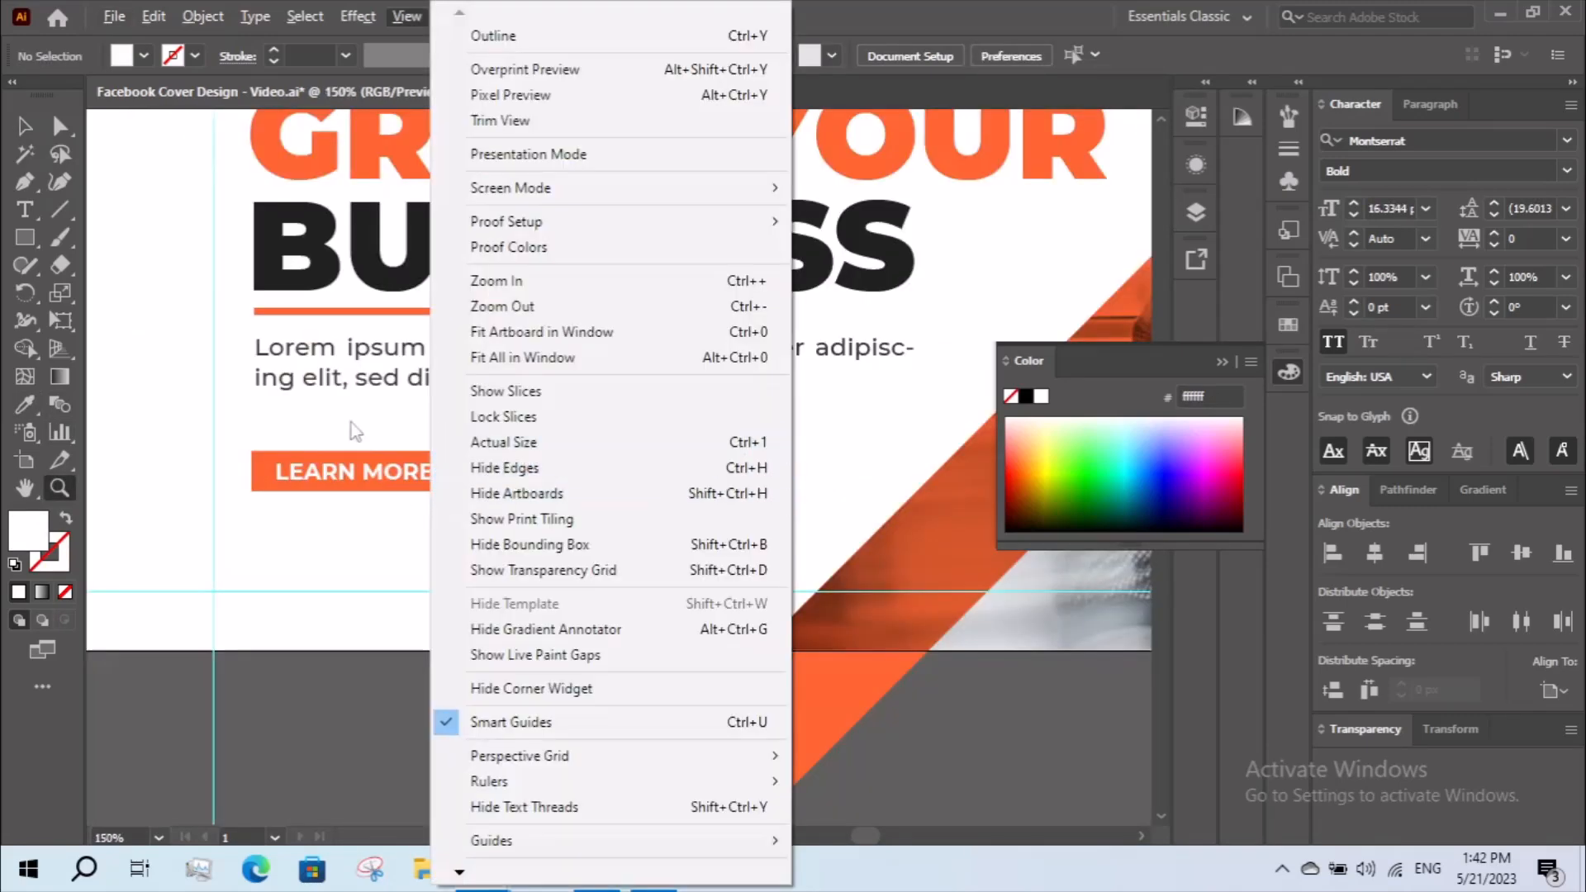
left_click(59, 129)
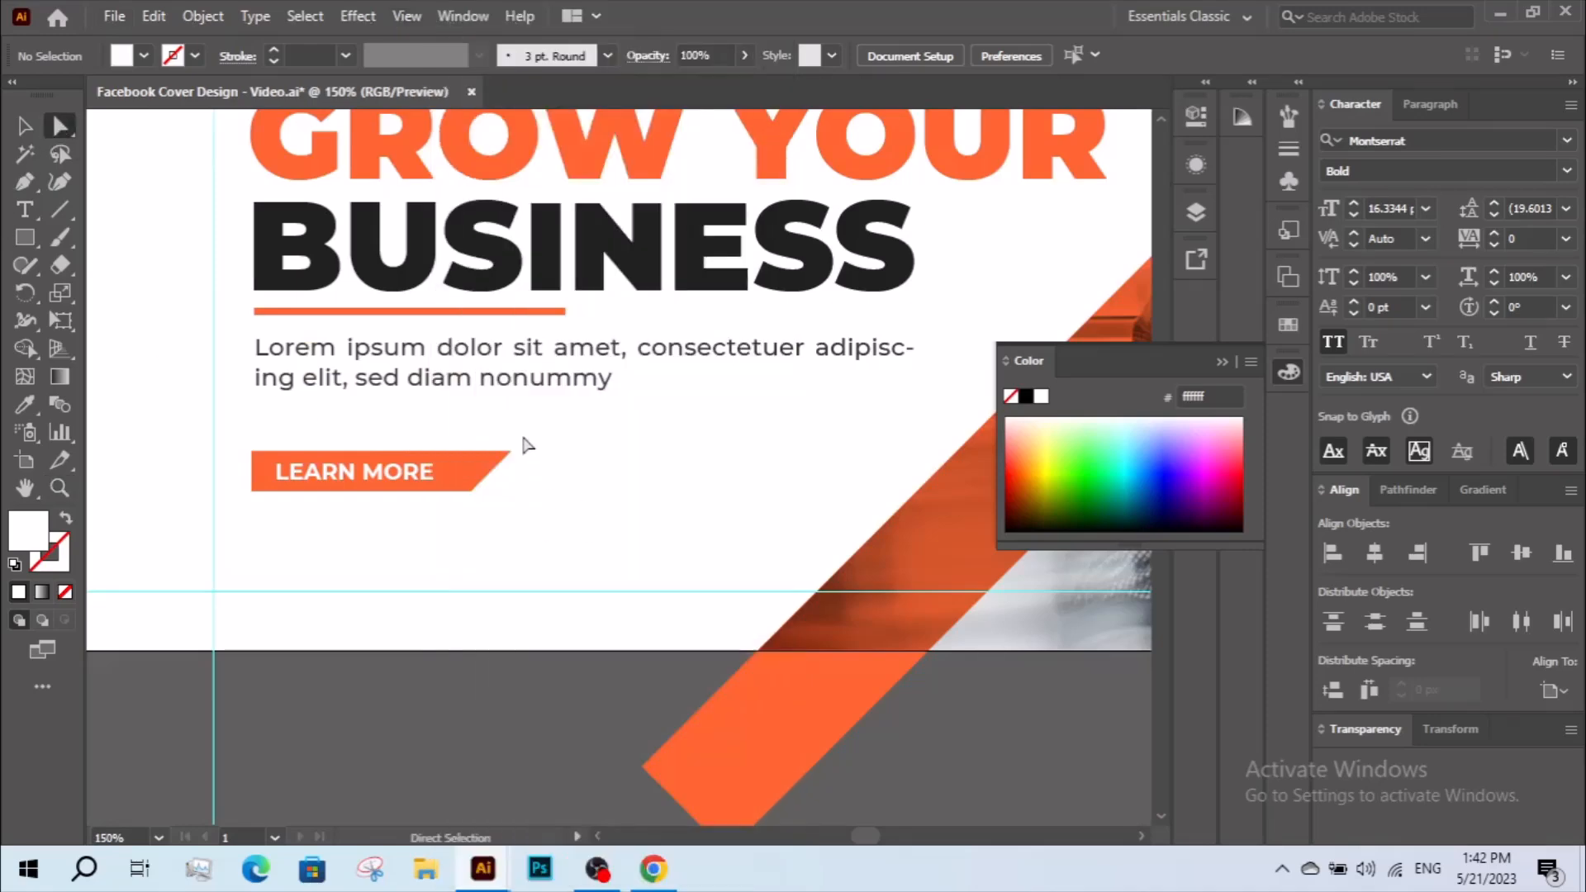
left_click_drag(475, 497, 463, 479)
left_click(475, 542)
Group the "LEARN MORE" label with its orange button shape.
key("z")
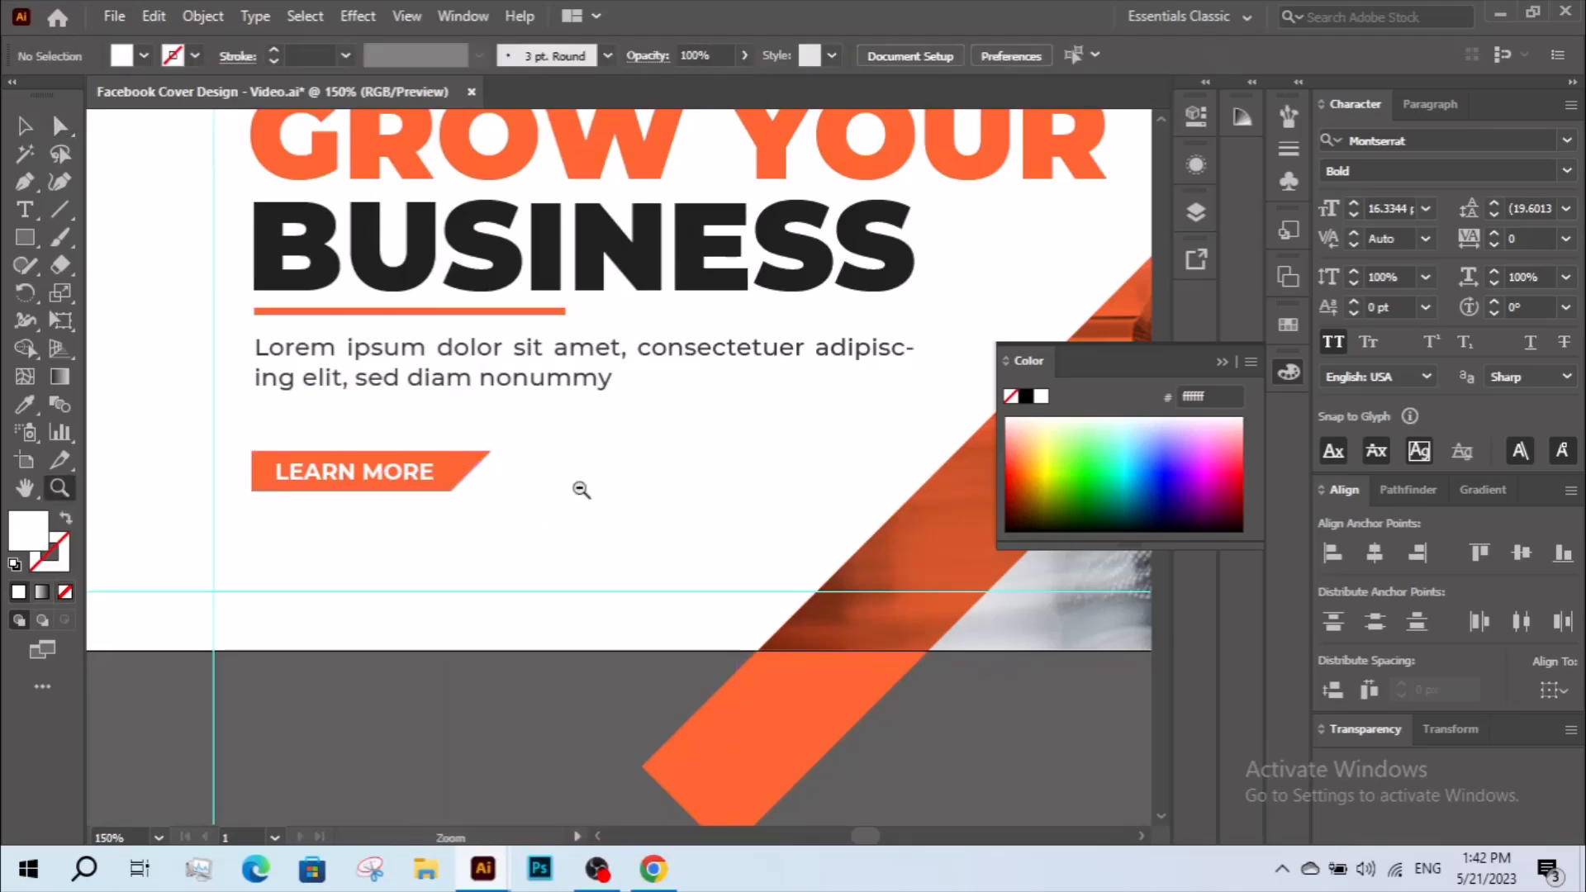
left_click(580, 487, "alt")
left_click_drag(602, 509, 518, 522)
key("v")
left_click(388, 468)
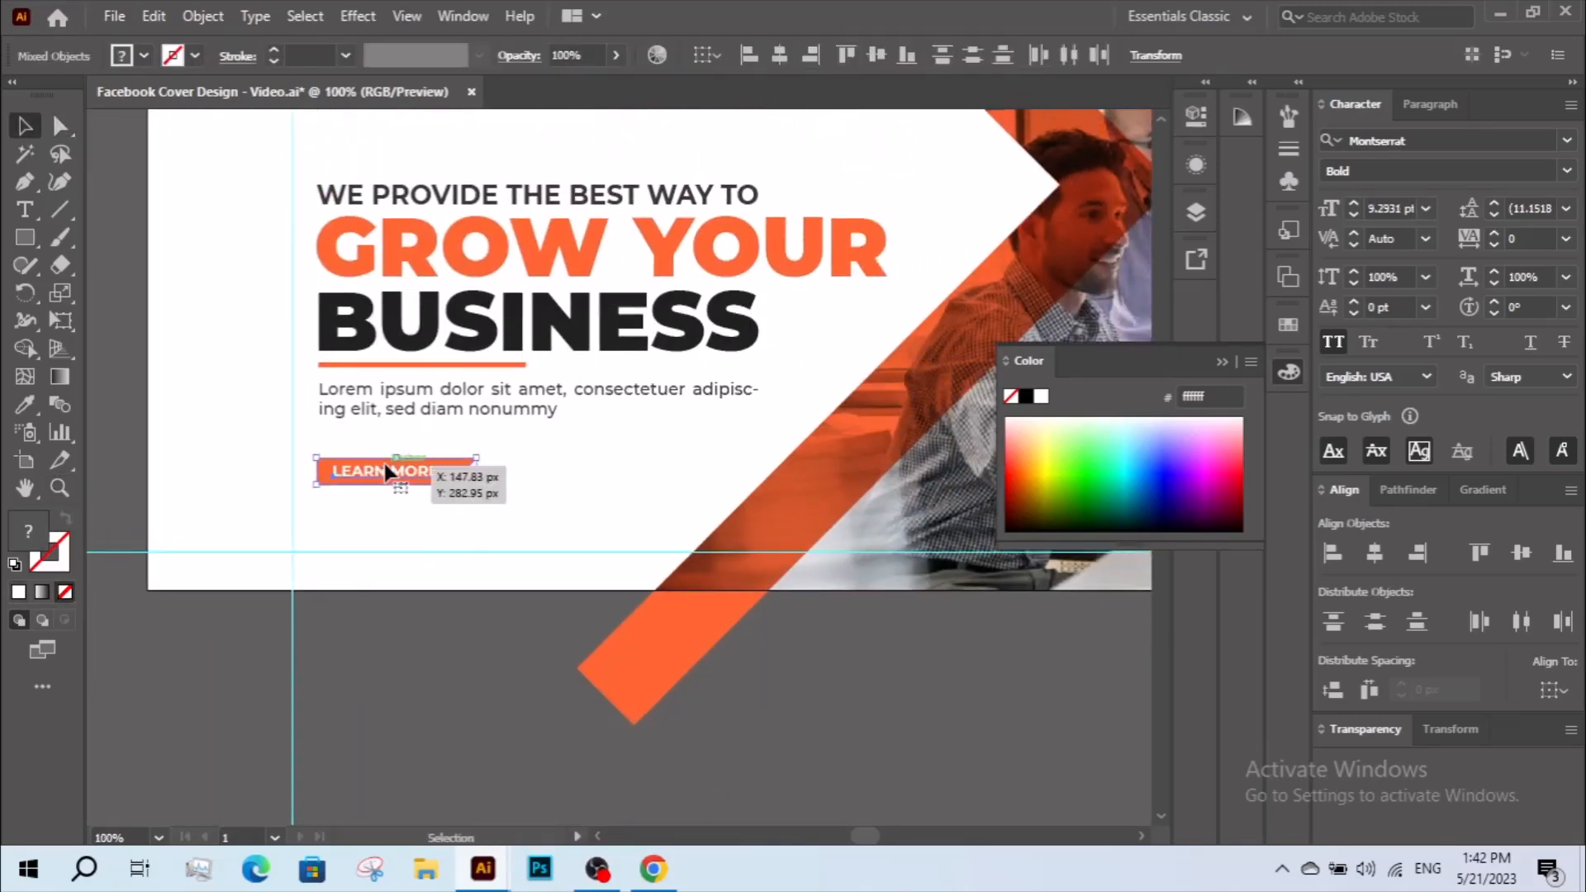
right_click(393, 469)
left_click(444, 640)
Expand the Fill and Stroke of the orange chevron band that overlaps the photo.
key("z")
left_click(726, 464, "alt")
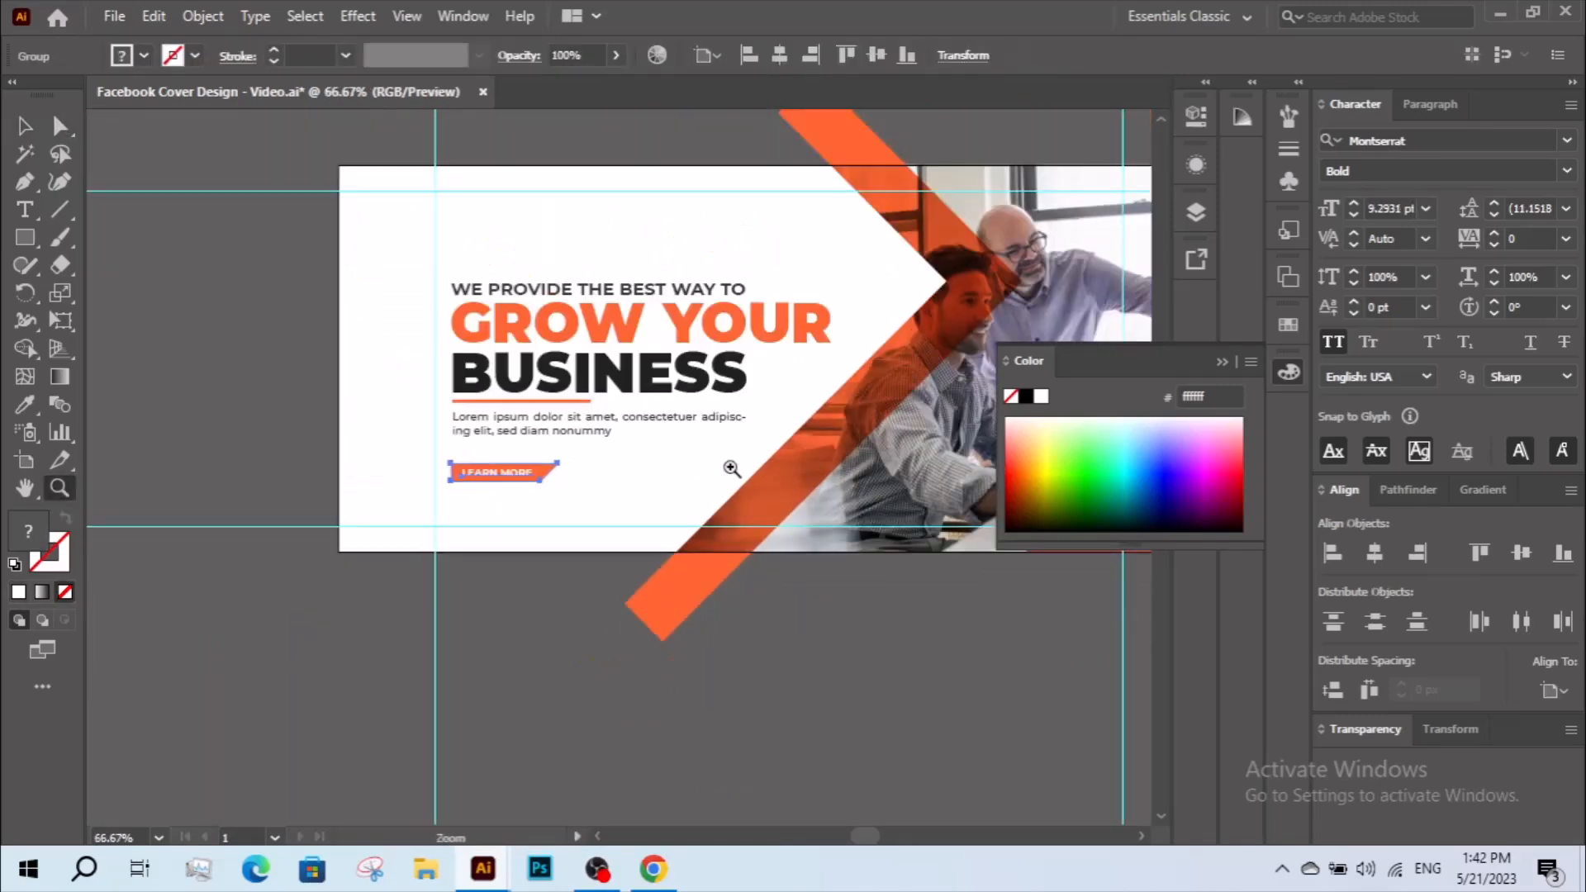
left_click_drag(725, 463, 485, 517)
key("v")
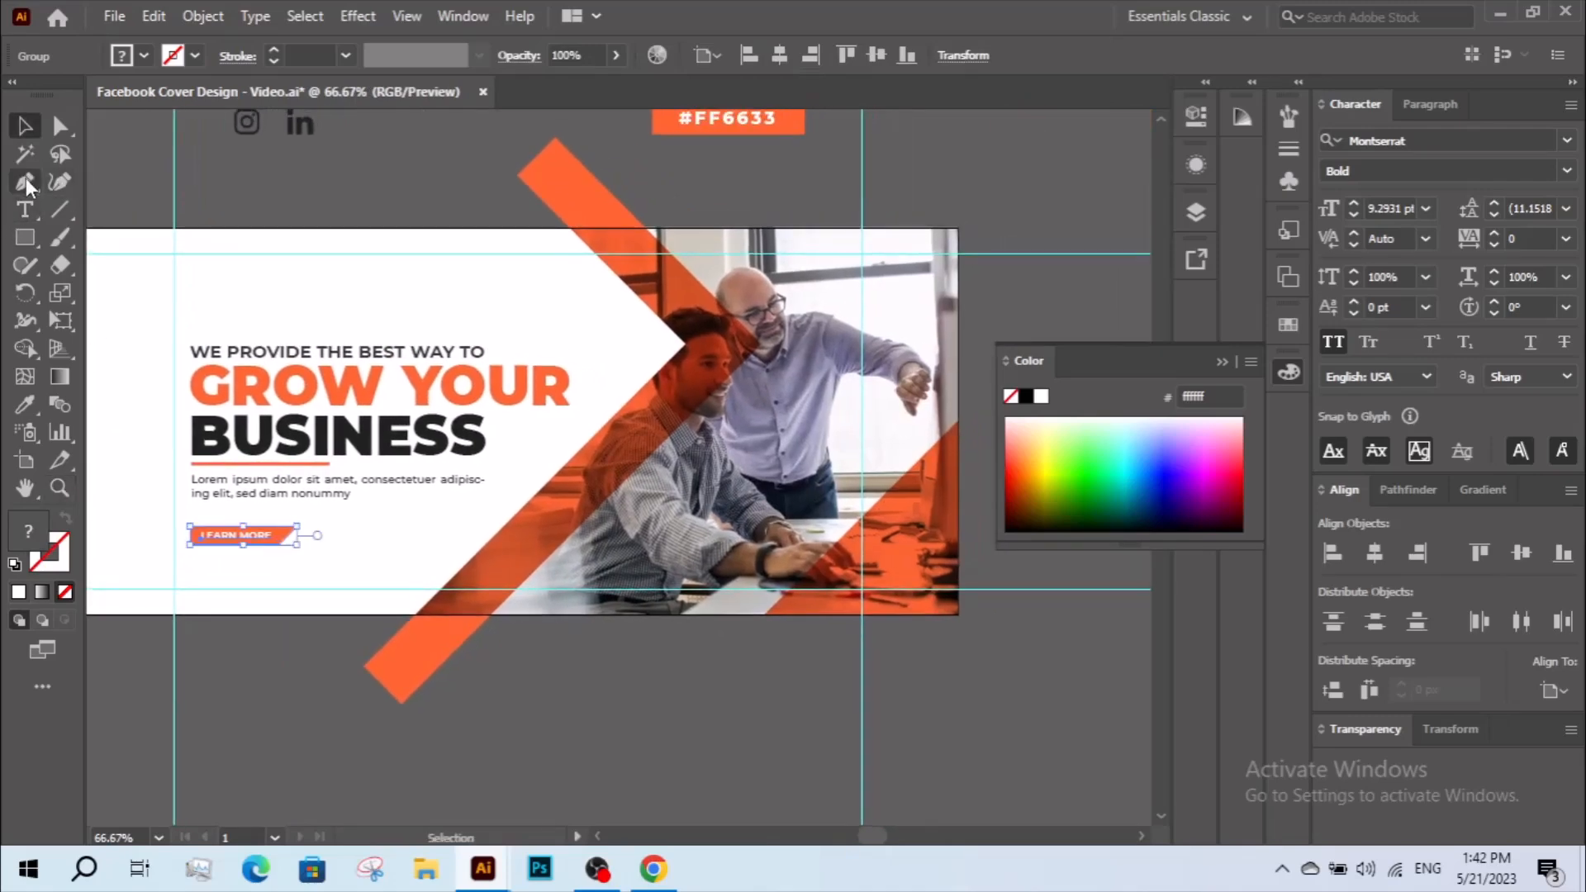
left_click(583, 191)
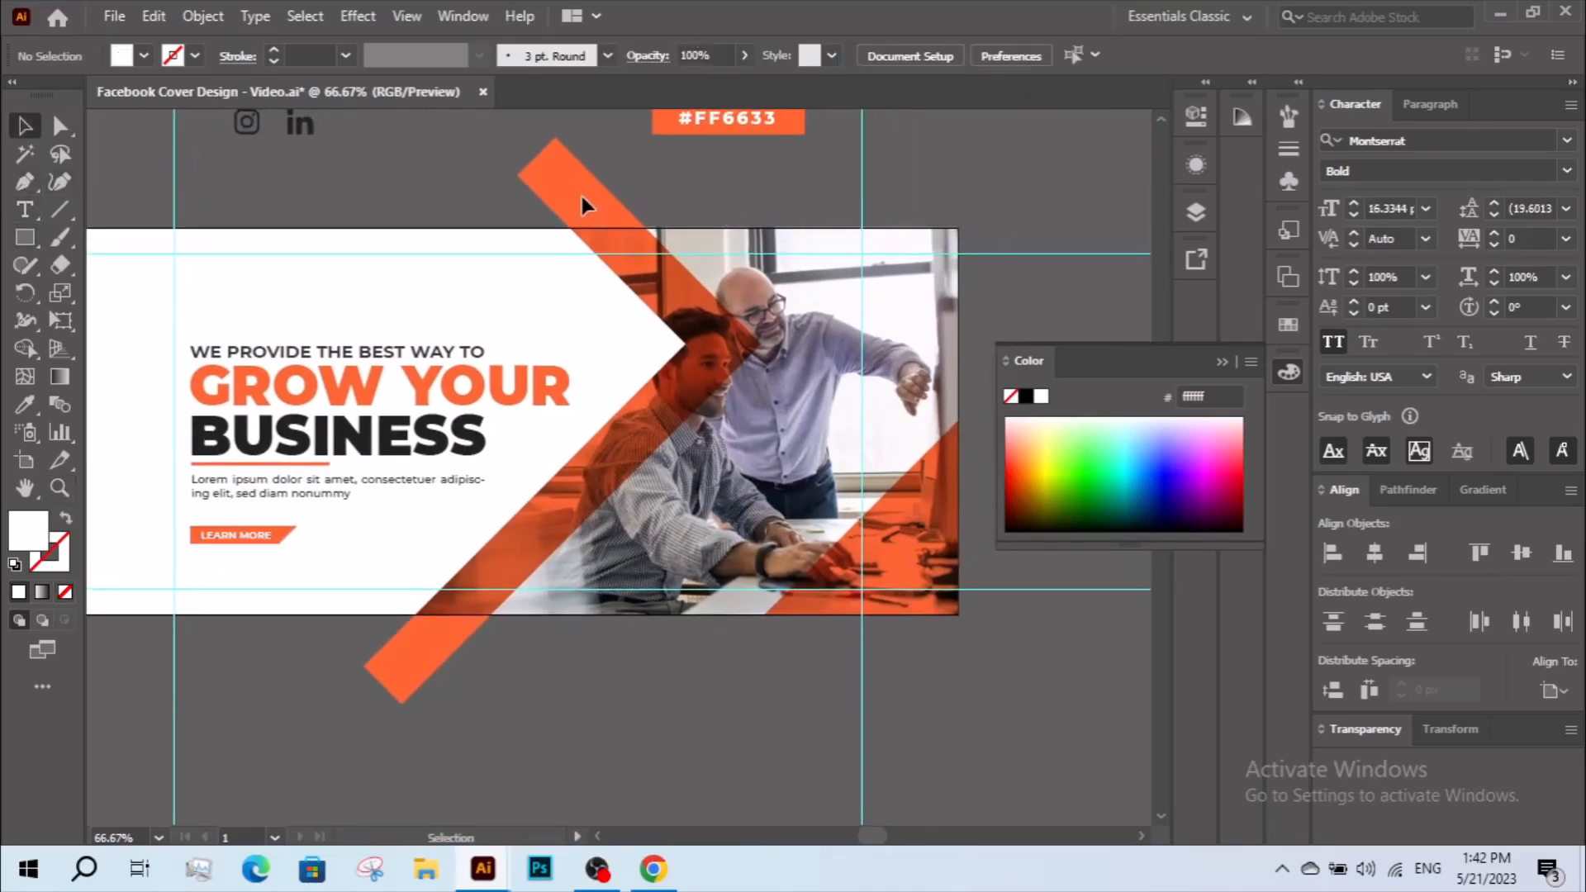
left_click(196, 17)
left_click(441, 307)
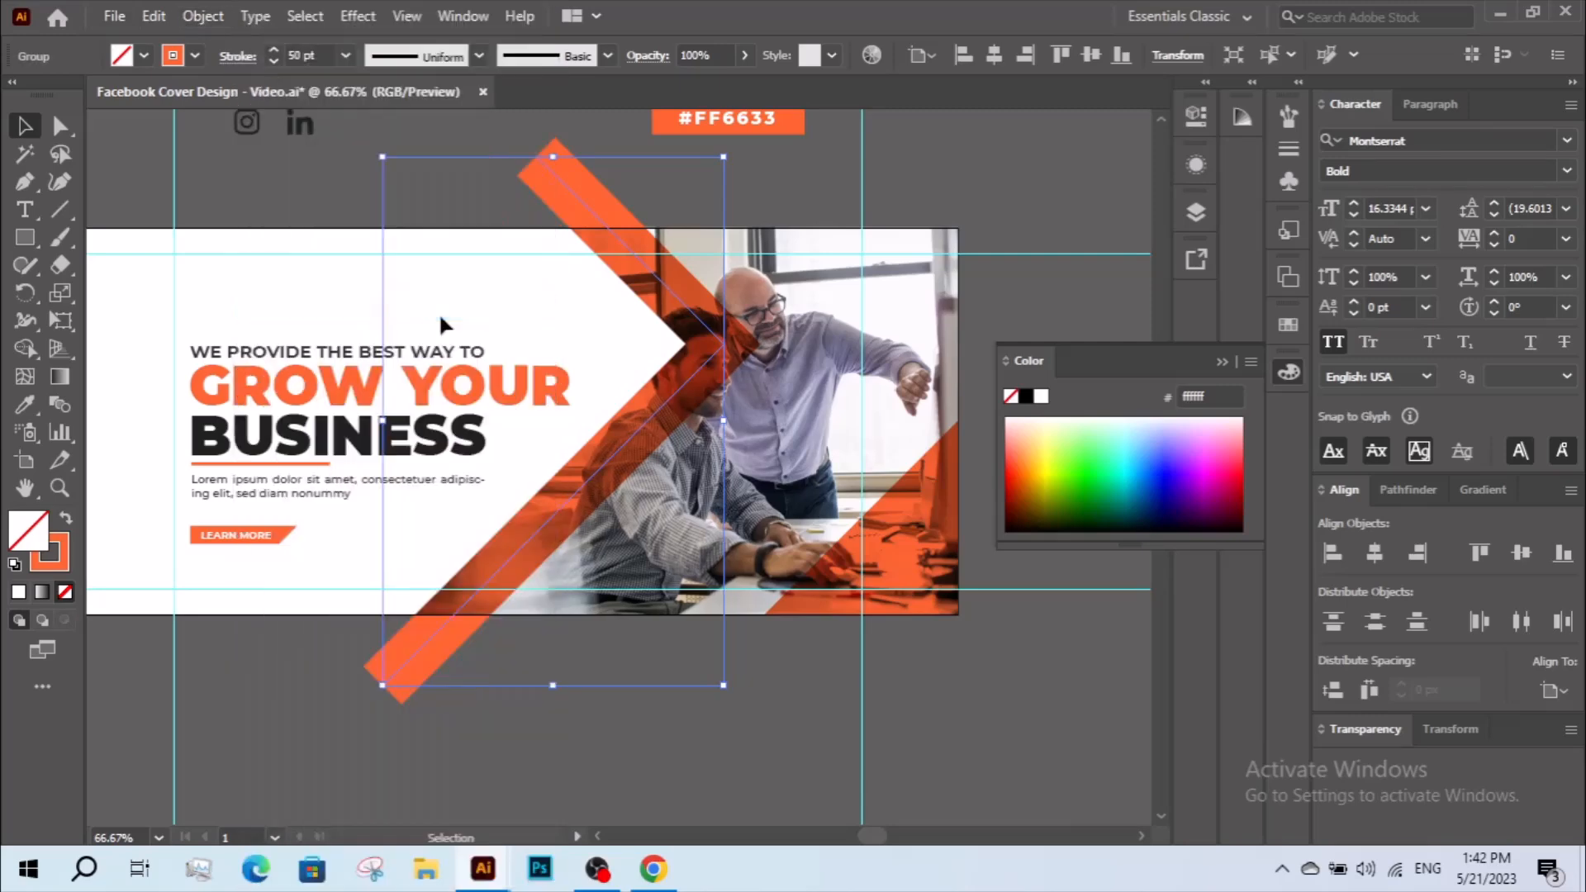
left_click(202, 17)
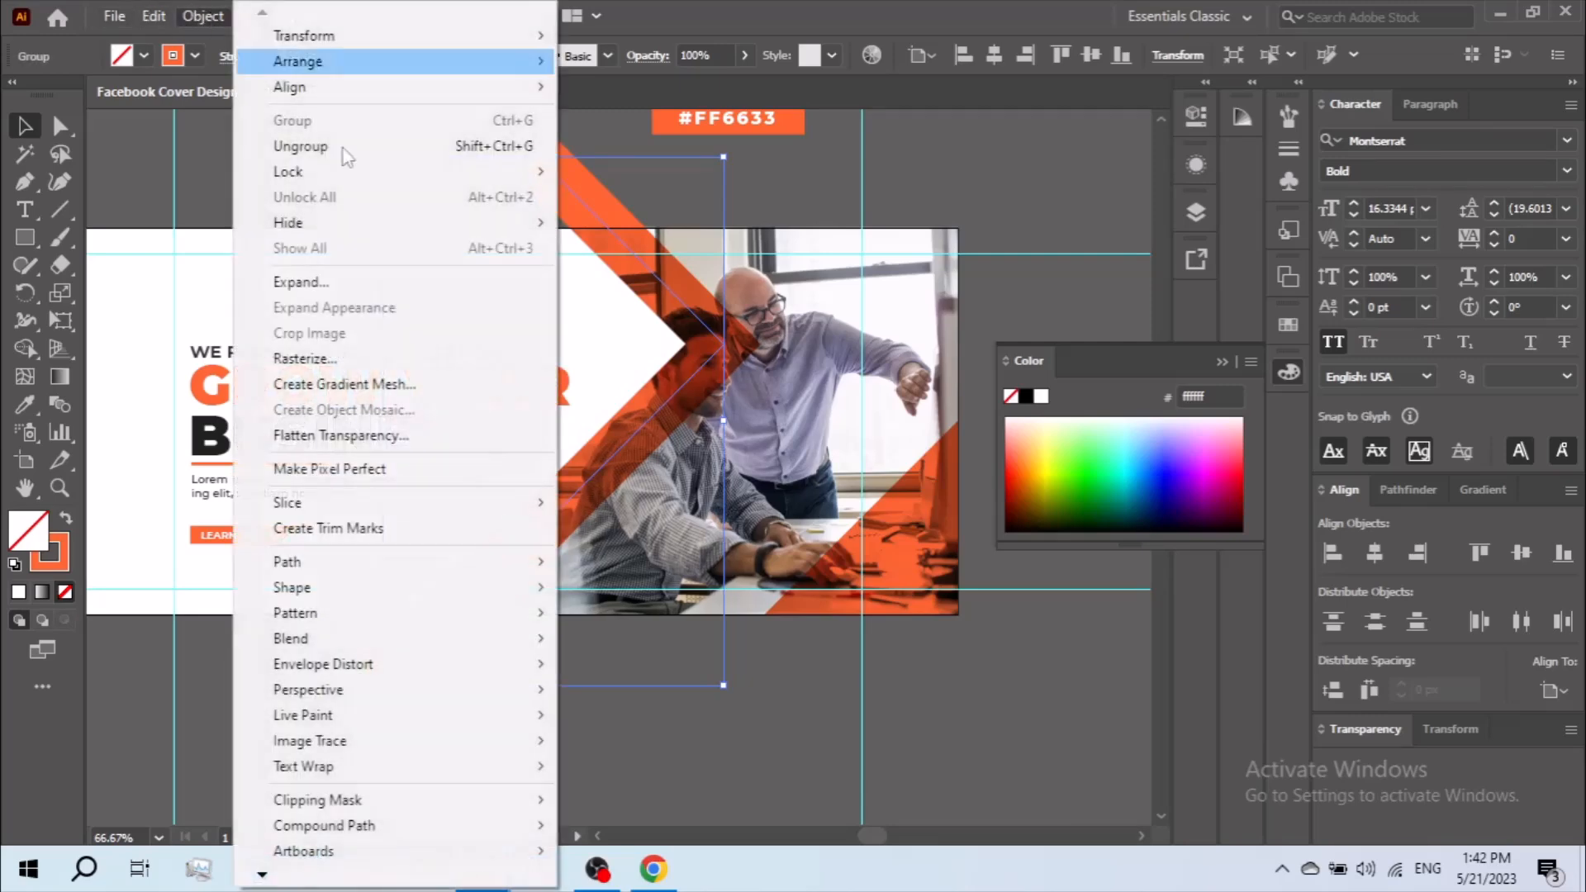
left_click(375, 283)
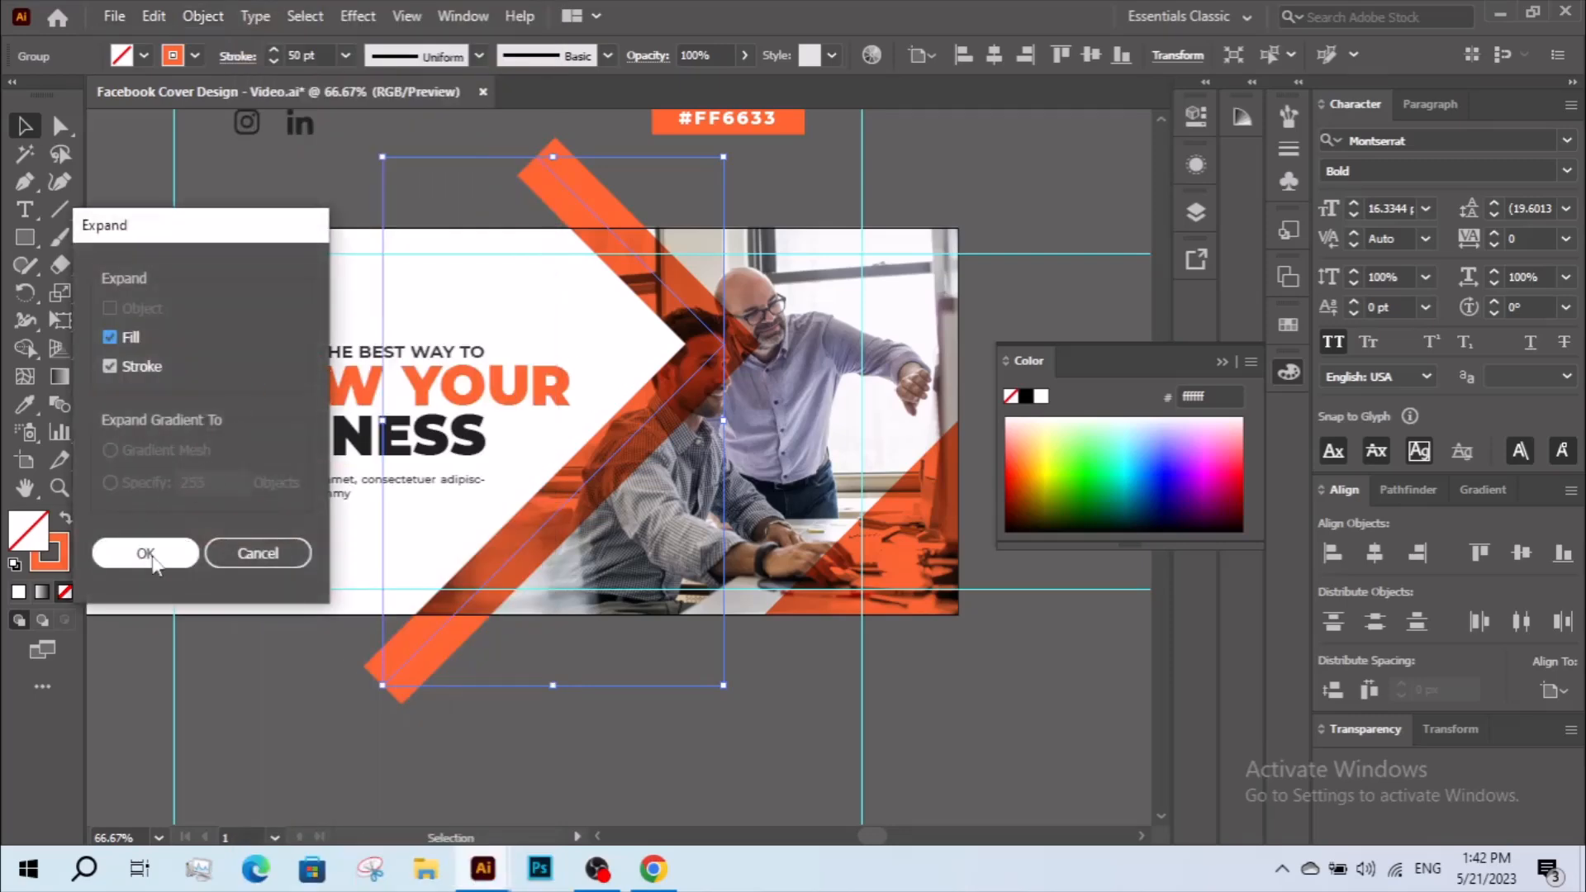
left_click(146, 554)
left_click(593, 682)
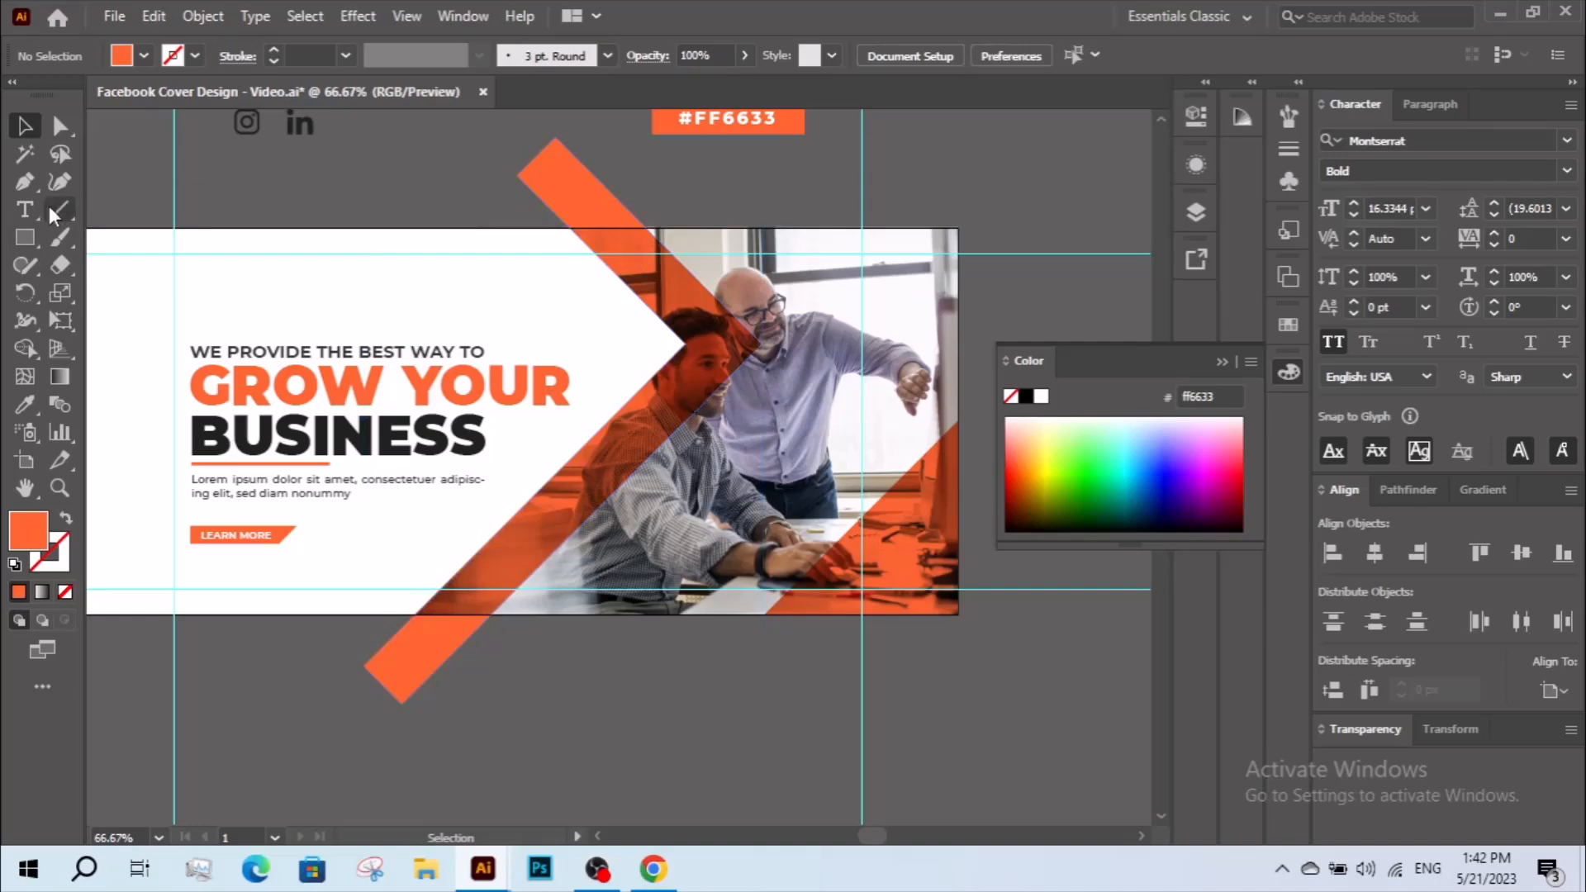
Draw a rectangle spanning the artboard height over the chevron and use Shape Builder to trim everything outside the chevron's on-artboard part.
left_click(25, 237)
left_click_drag(288, 229, 905, 614)
left_click(23, 126)
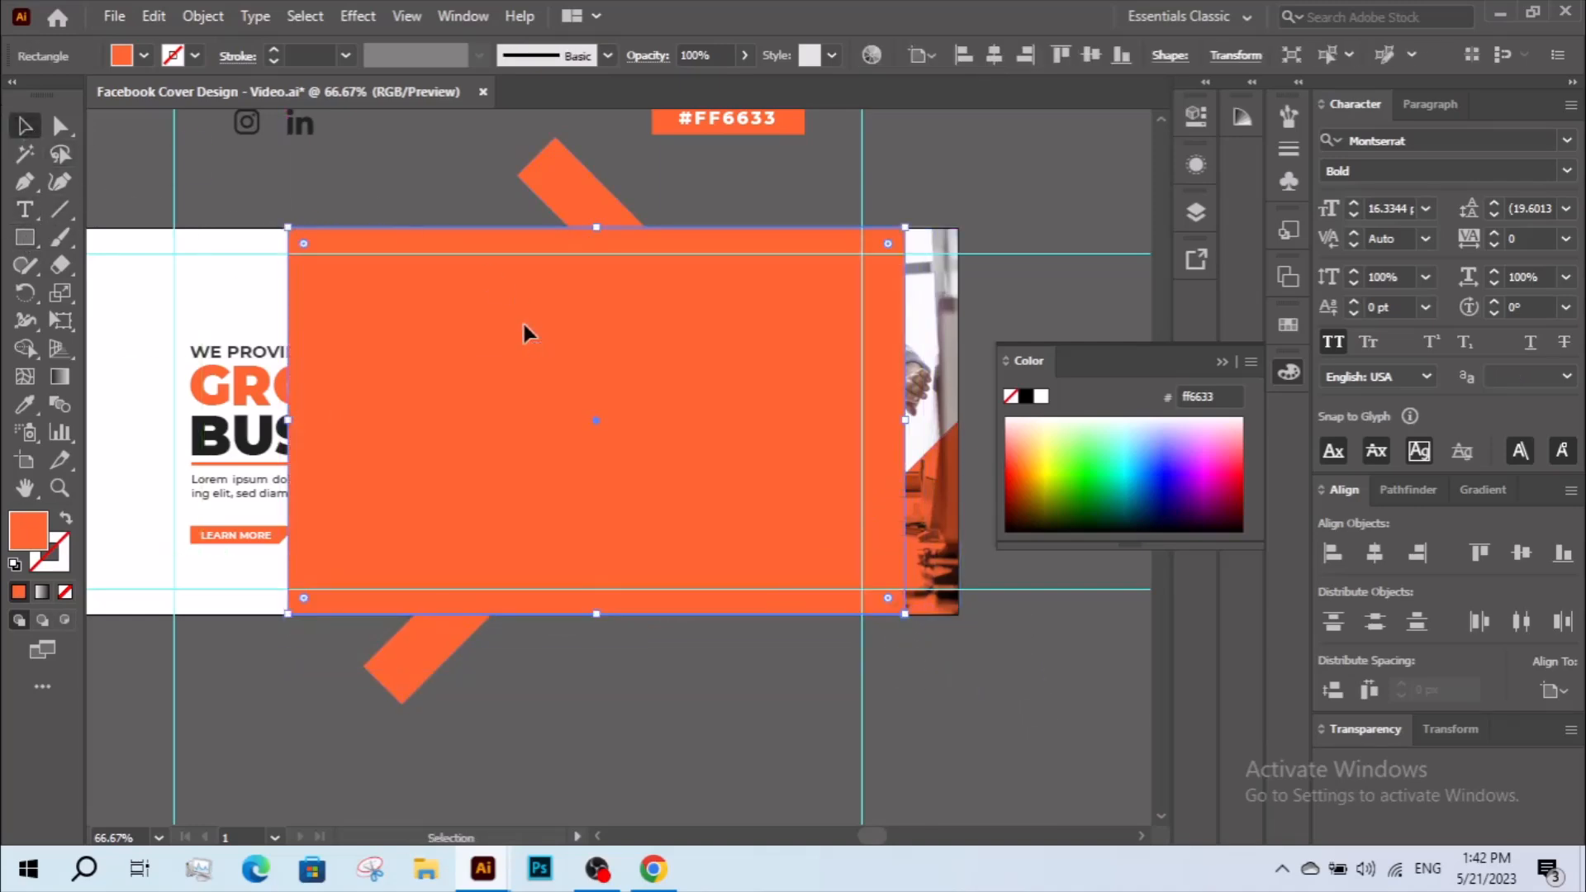
left_click(582, 193, "shift")
left_click(35, 345)
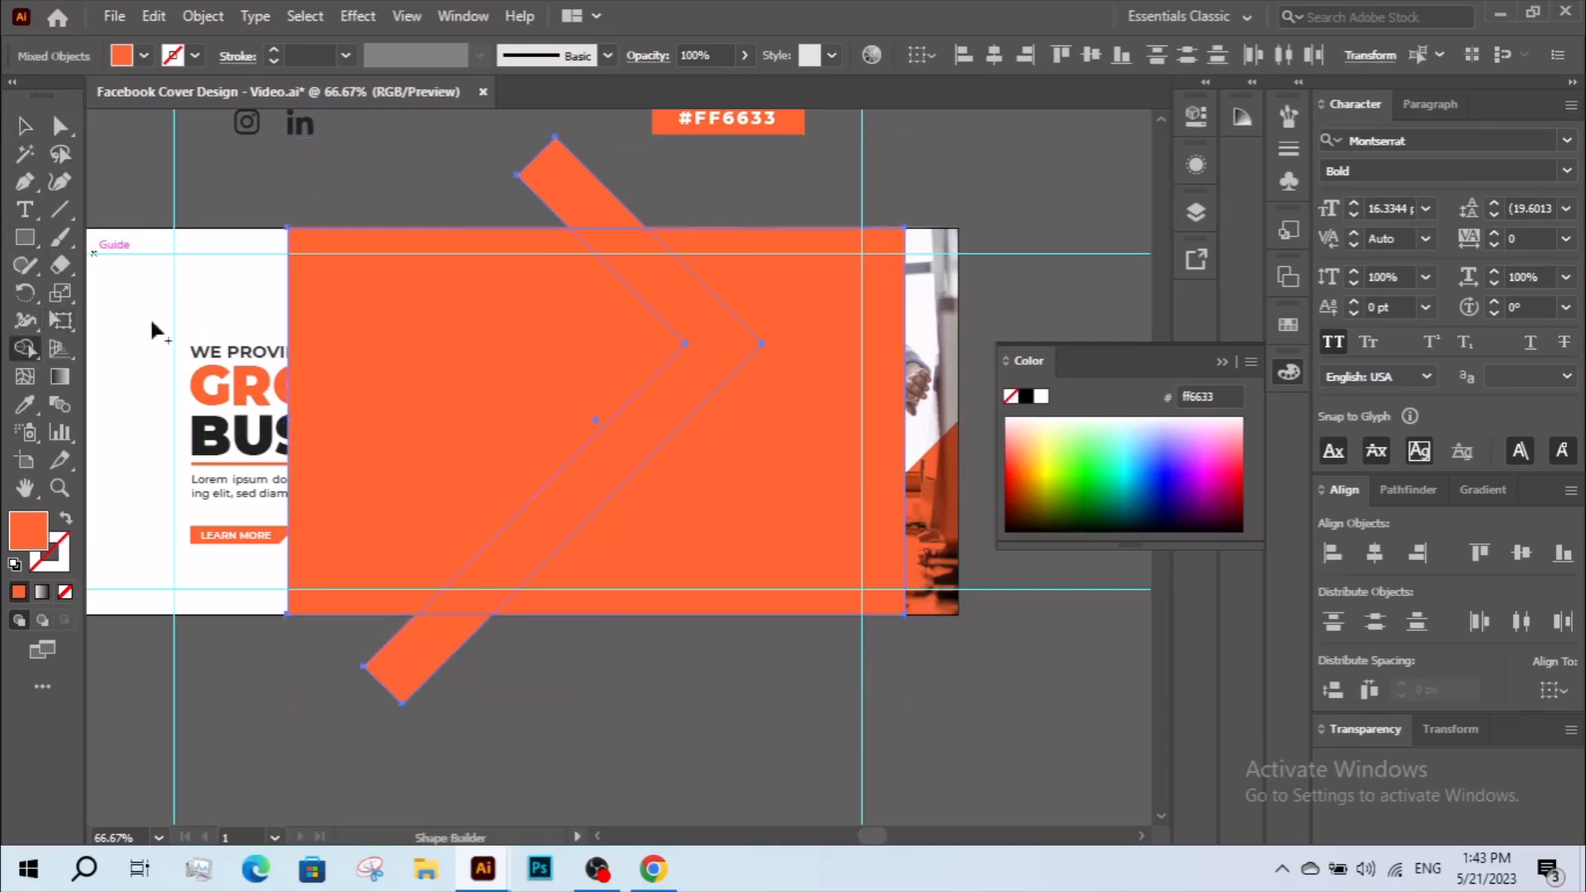
mouse_move(569, 178)
left_mouse_down()
mouse_move(527, 208)
mouse_move(755, 210)
mouse_move(816, 335)
left_mouse_up()
left_click_drag(582, 621, 433, 662)
key("v")
Set the trimmed chevron's blending mode to Multiply.
left_click(1368, 730)
left_click(1372, 562)
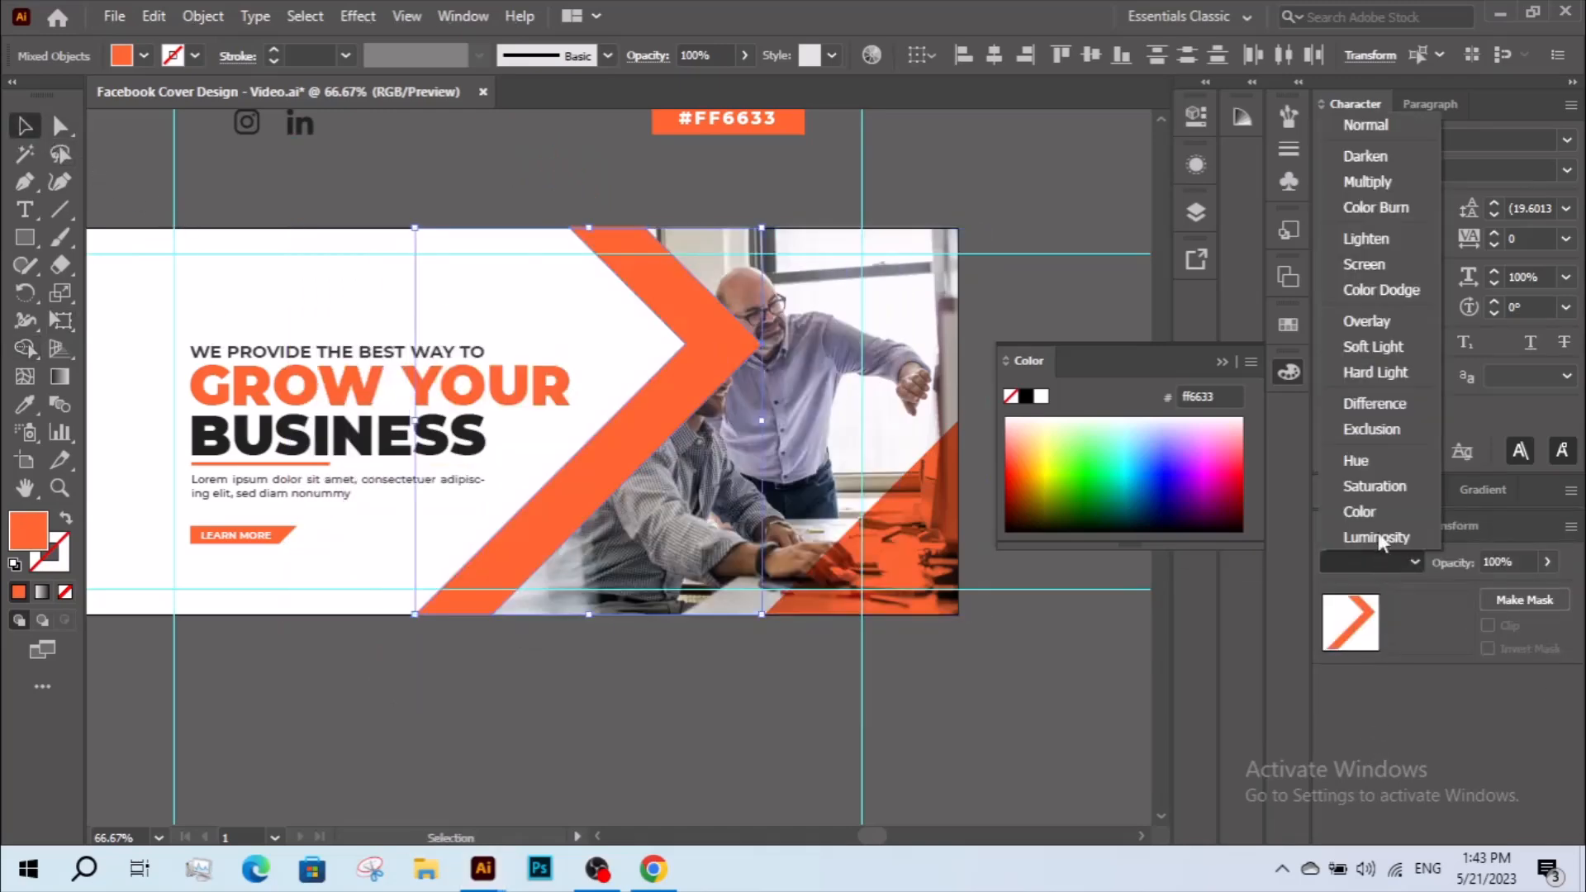
left_click(1391, 183)
left_click_drag(654, 441, 560, 347)
key("ctrl+z")
right_click(673, 397)
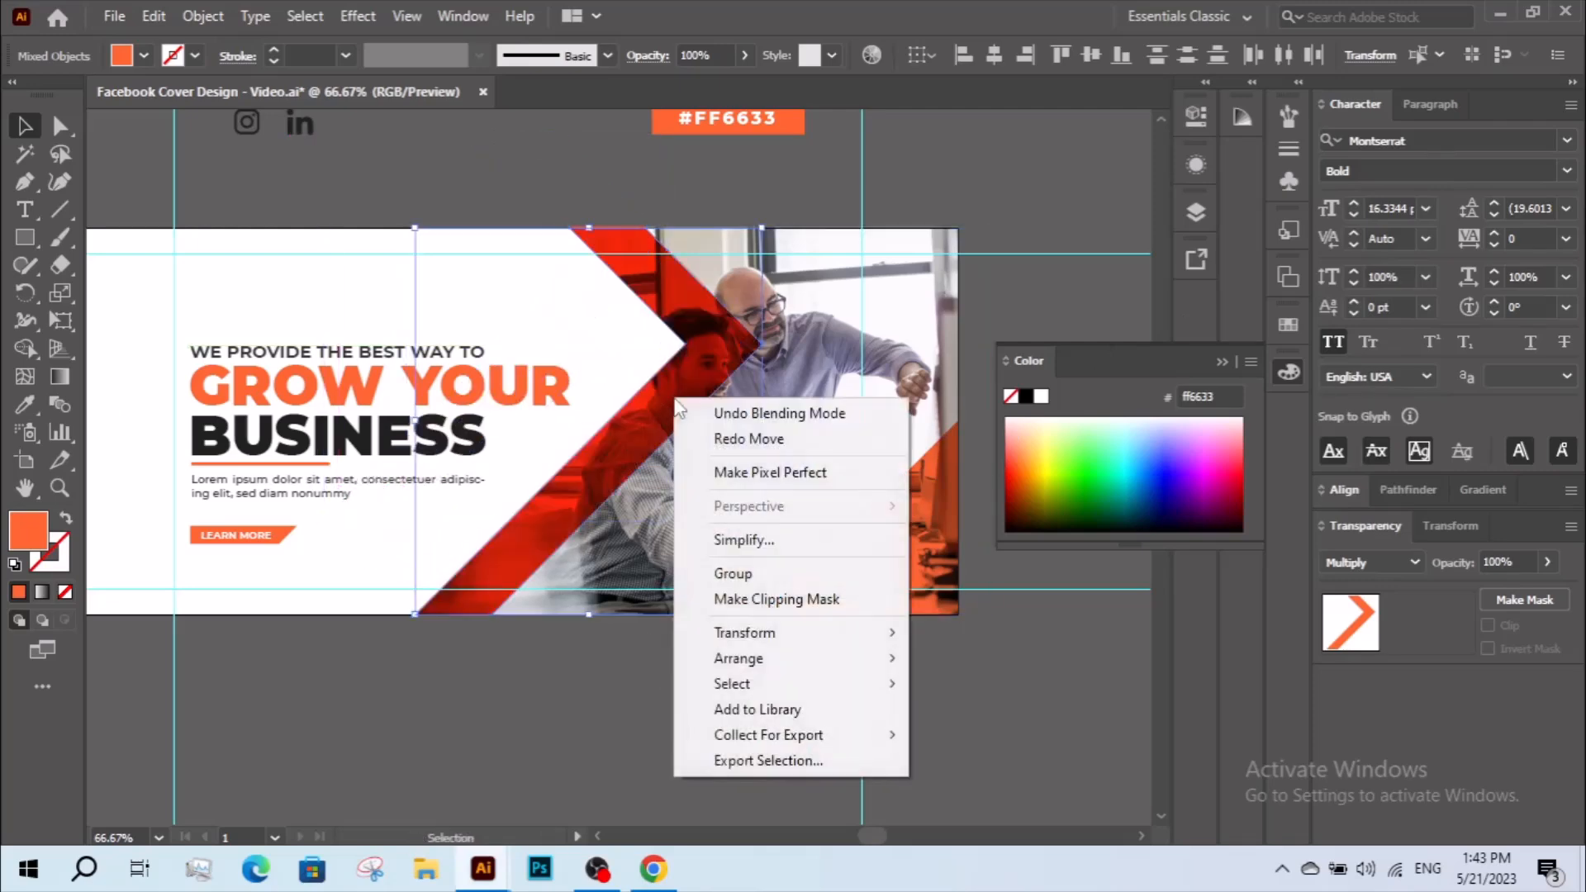
left_click(724, 440)
key("ctrl+z")
Delete the duplicate chevron piece stacked over the trimmed band.
left_click(659, 692)
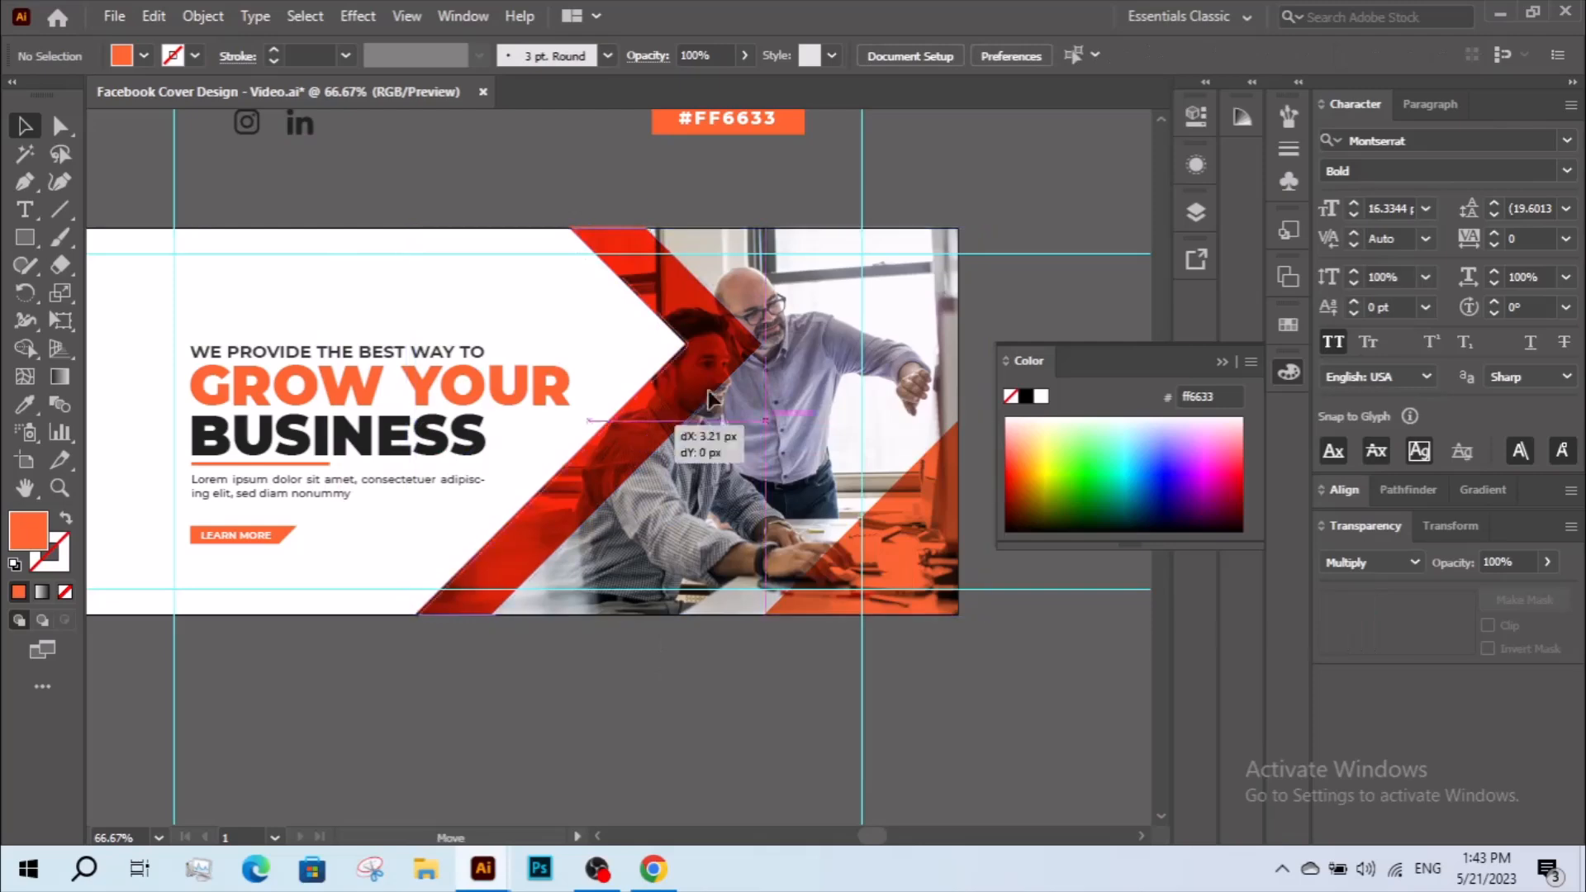
left_click(731, 381)
key("Delete")
key("space")
left_click_drag(619, 610, 884, 598)
key("space")
left_click_drag(718, 681, 700, 698)
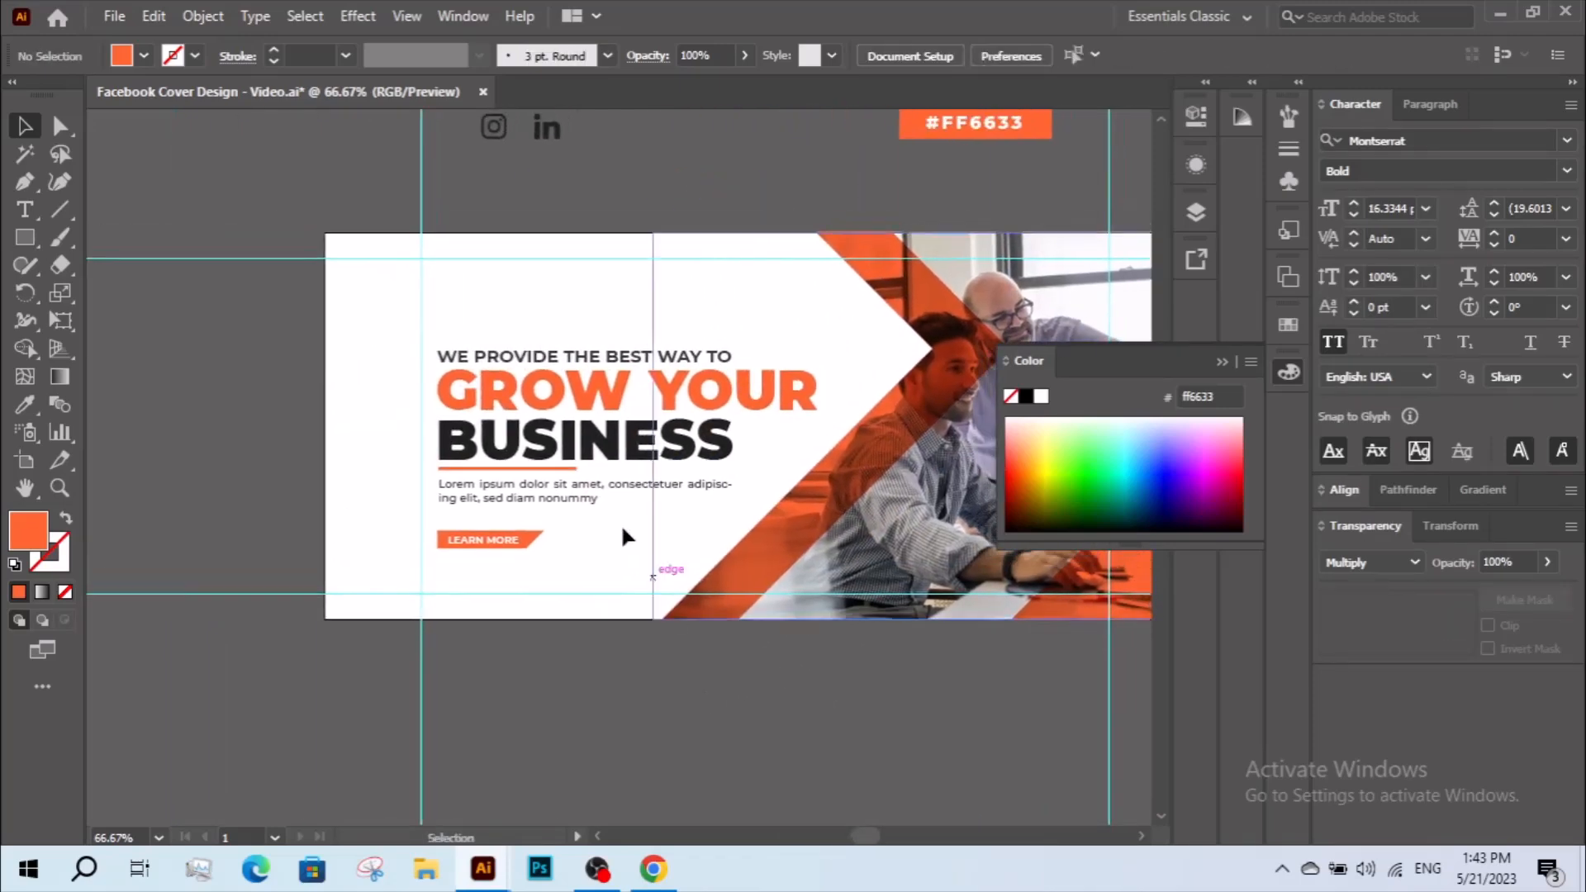
key("z")
left_click_drag(372, 232, 907, 614)
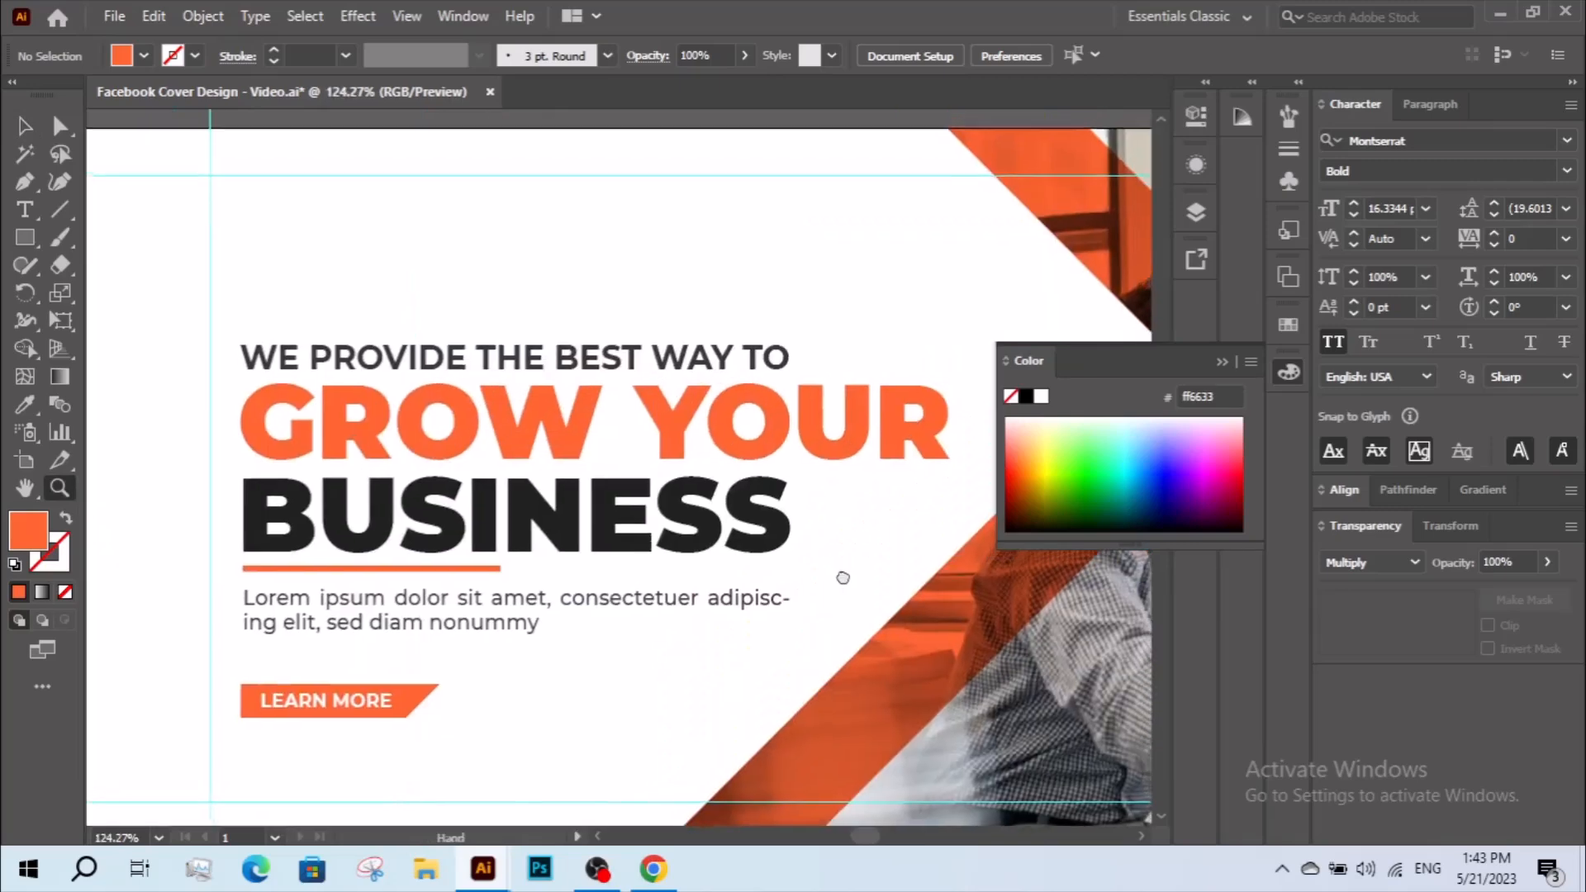
key("v")
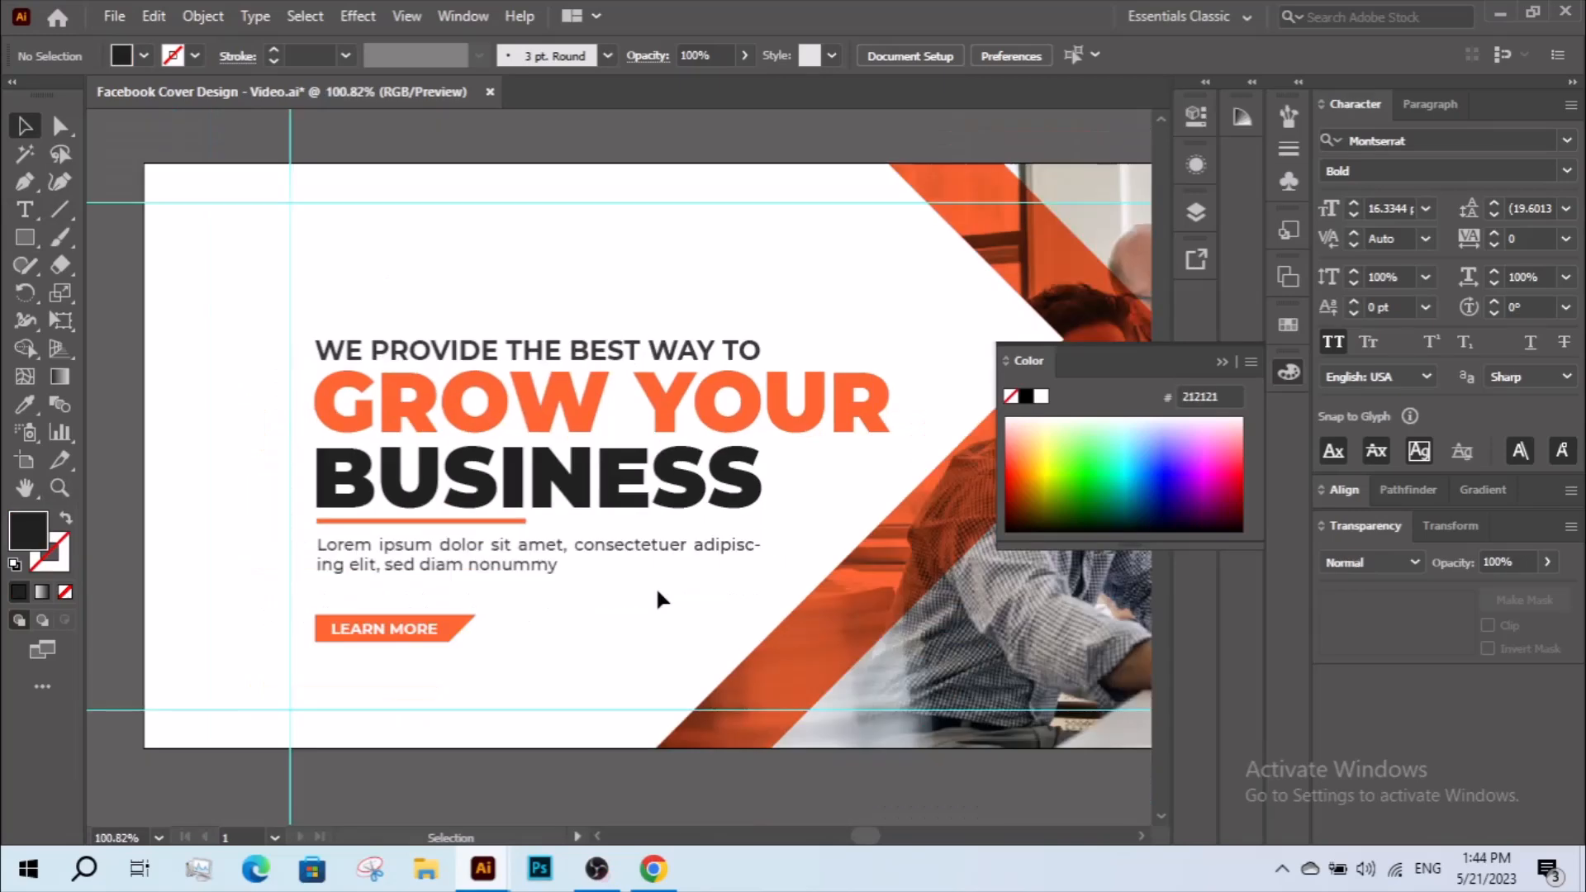
left_click_drag(541, 375, 526, 609)
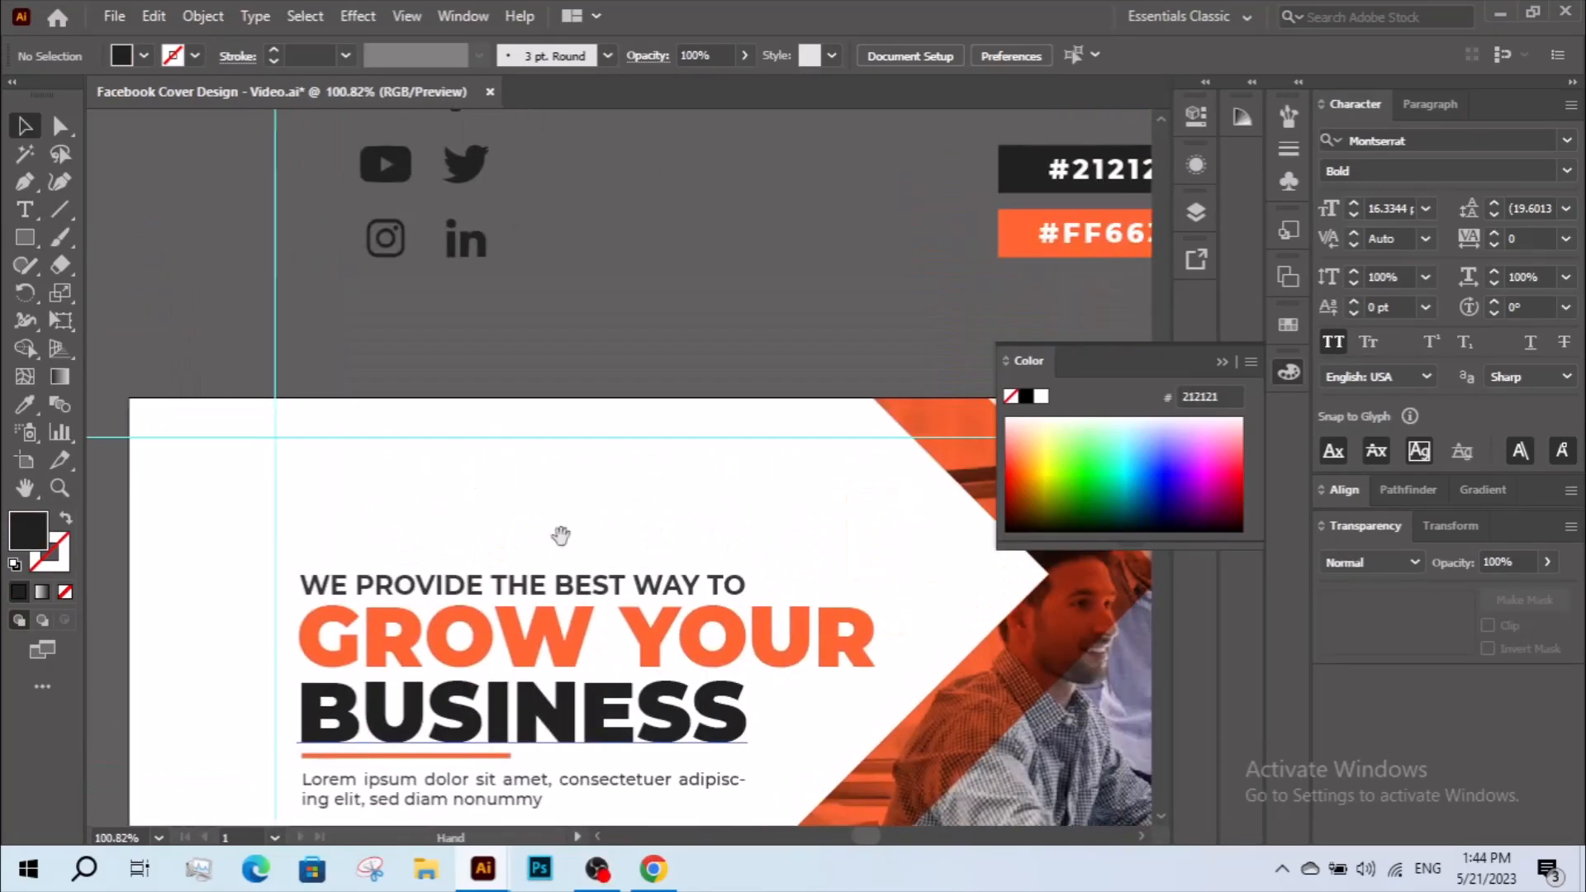
Place the "Your logo" group above the headline and recolor the word "Your" with the orange #FF6633 swatch.
left_click_drag(611, 347, 598, 442)
left_click_drag(427, 191, 468, 265)
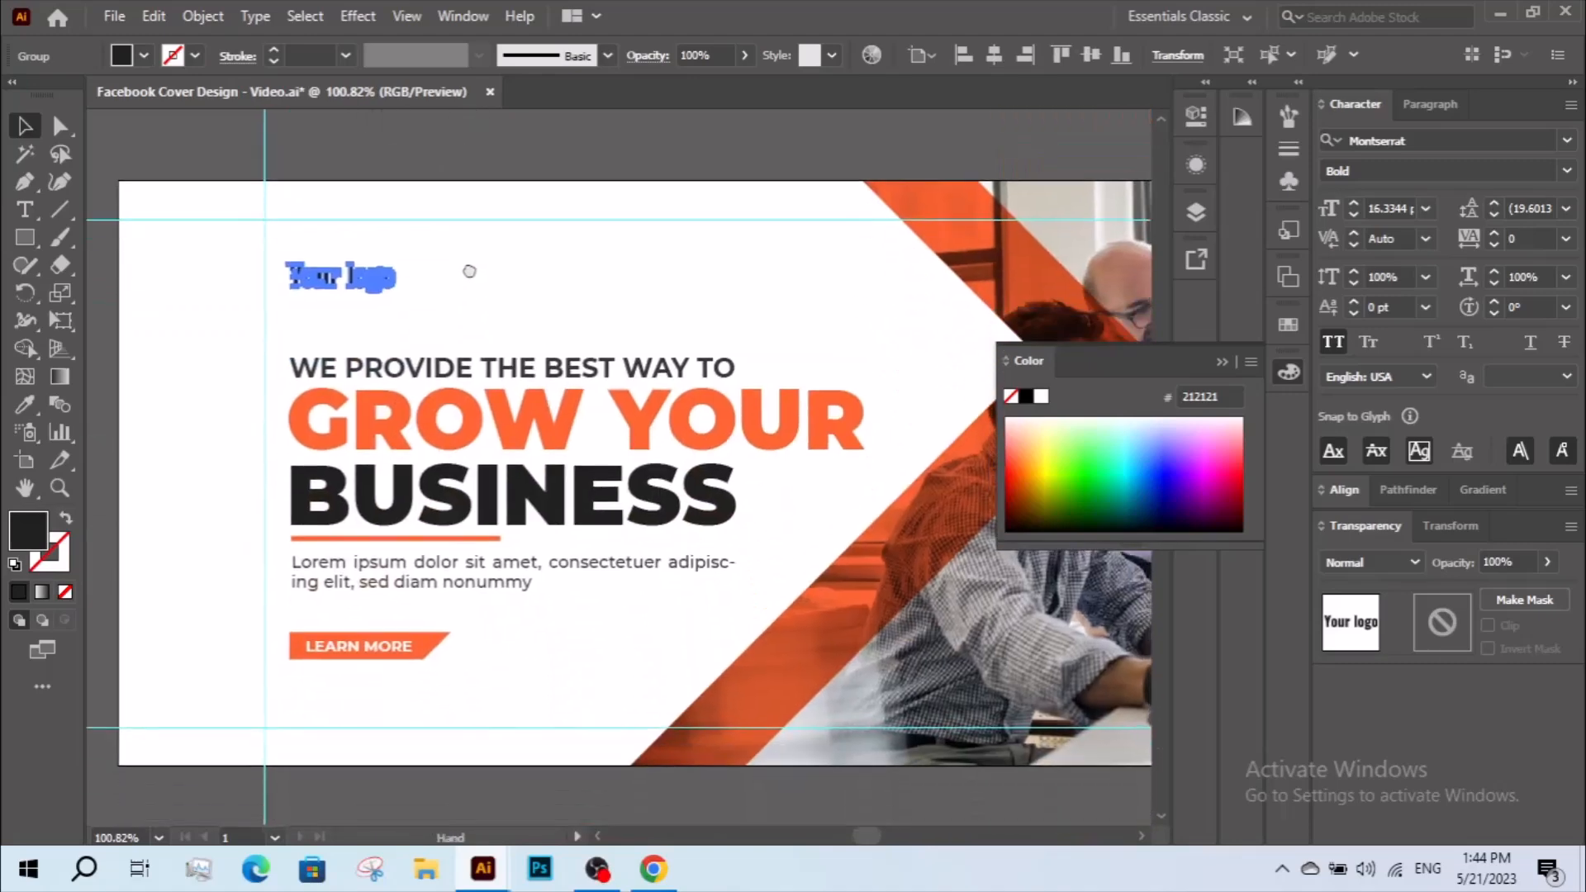
left_click(59, 124)
left_click(322, 307)
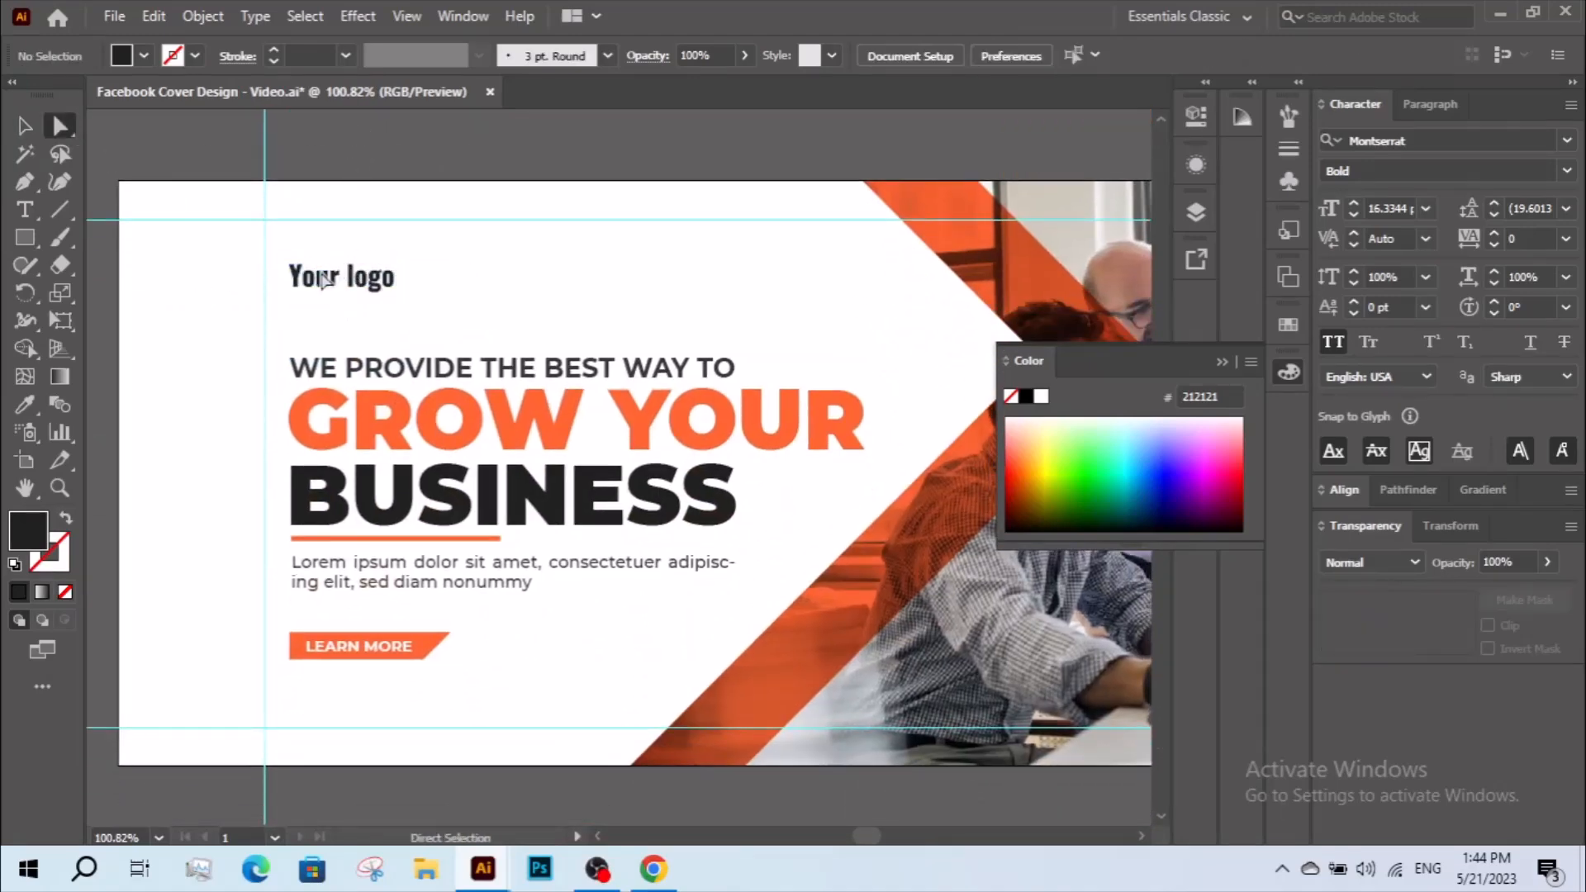
left_click_drag(287, 302, 291, 300)
left_click_drag(389, 217, 311, 429)
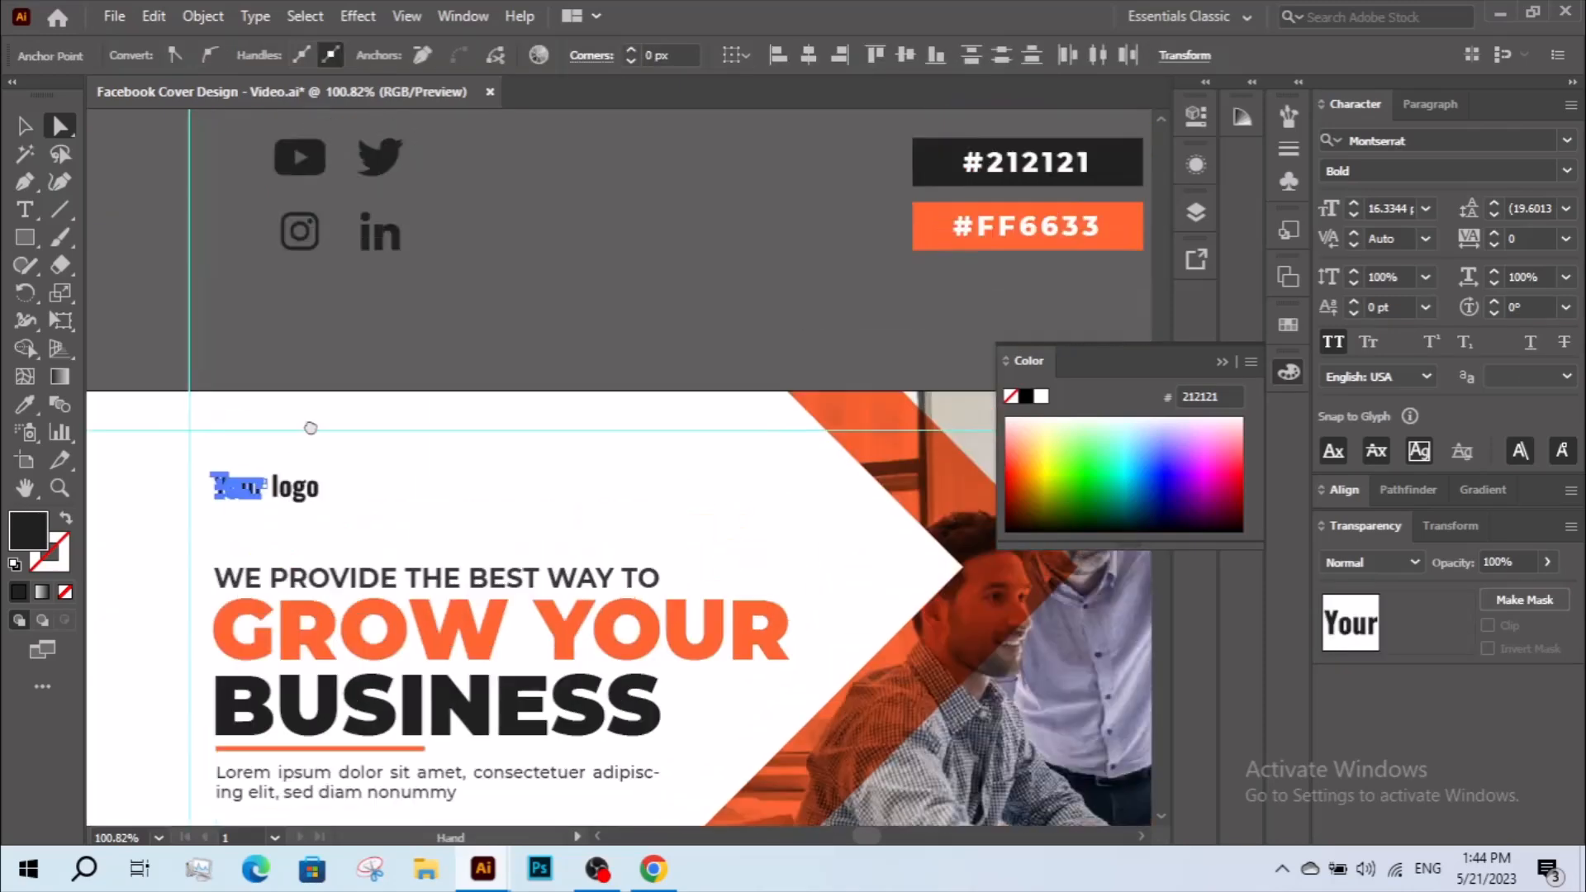
left_click(28, 406)
left_click(912, 238)
key("v")
left_click(431, 329)
Vertically center the headline and body text group on the artboard.
left_click_drag(442, 329, 537, 246)
left_click(410, 406)
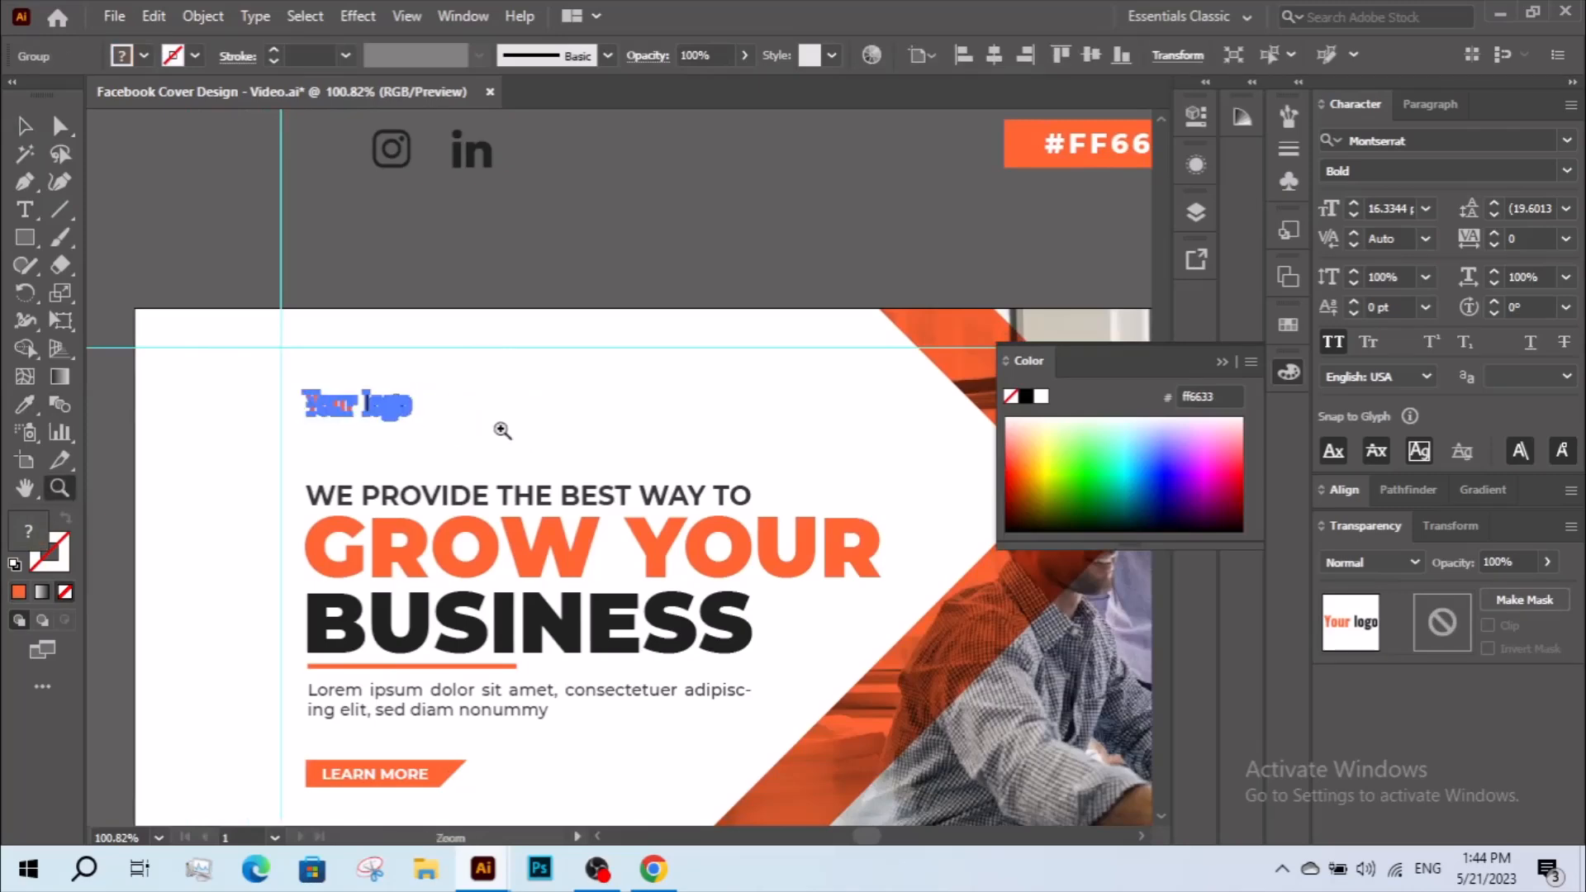
left_click(502, 430, "alt")
left_click_drag(606, 467, 429, 241)
key("v")
left_click(546, 424)
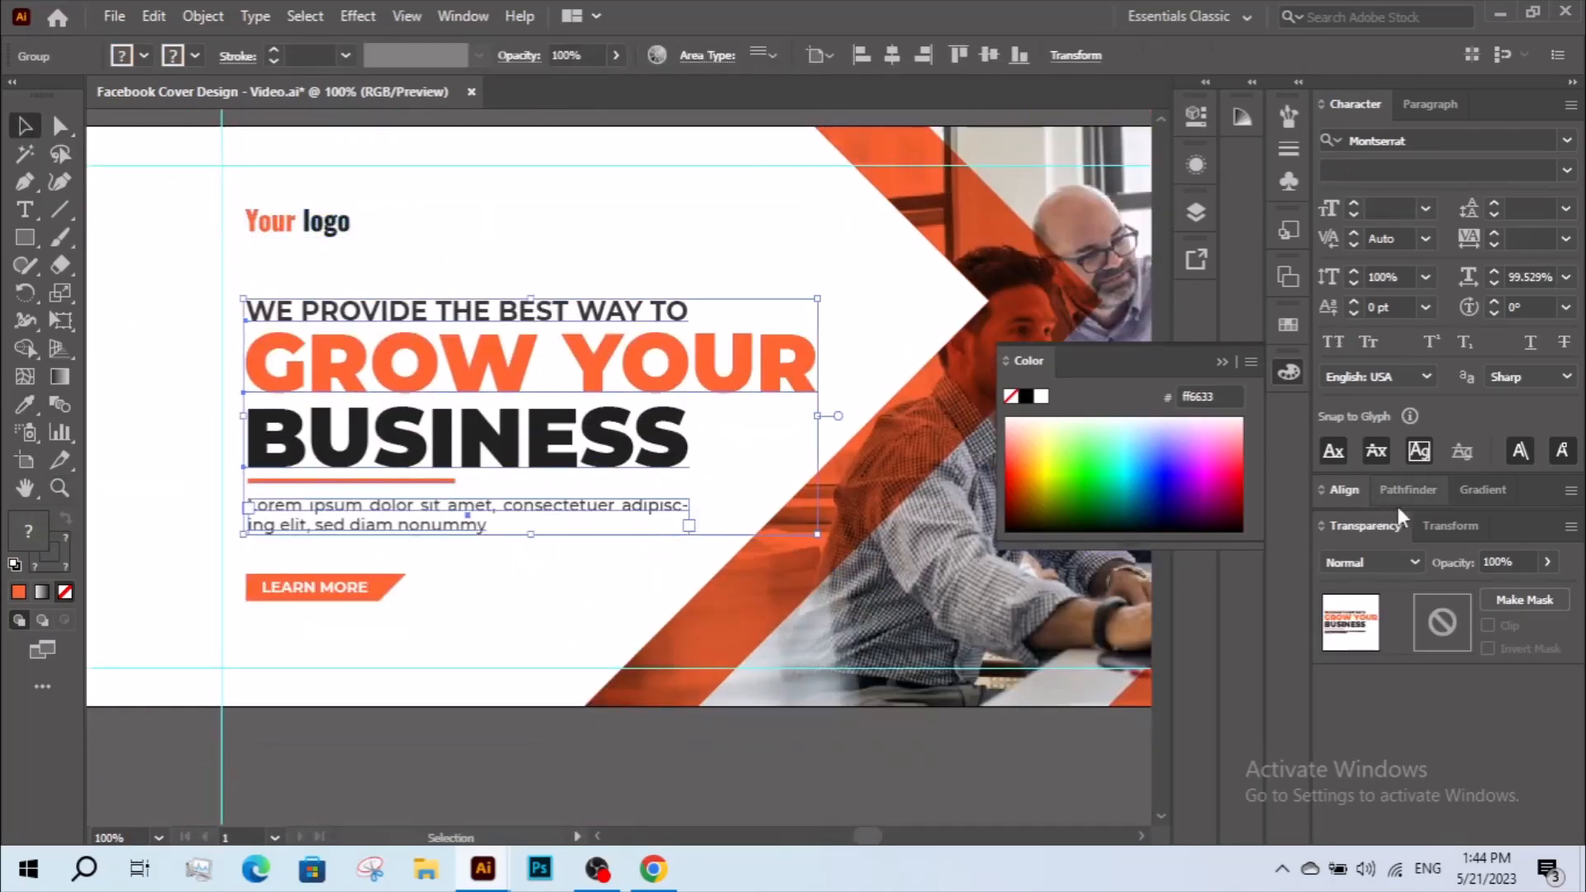
left_click(1361, 490)
left_click(1508, 551)
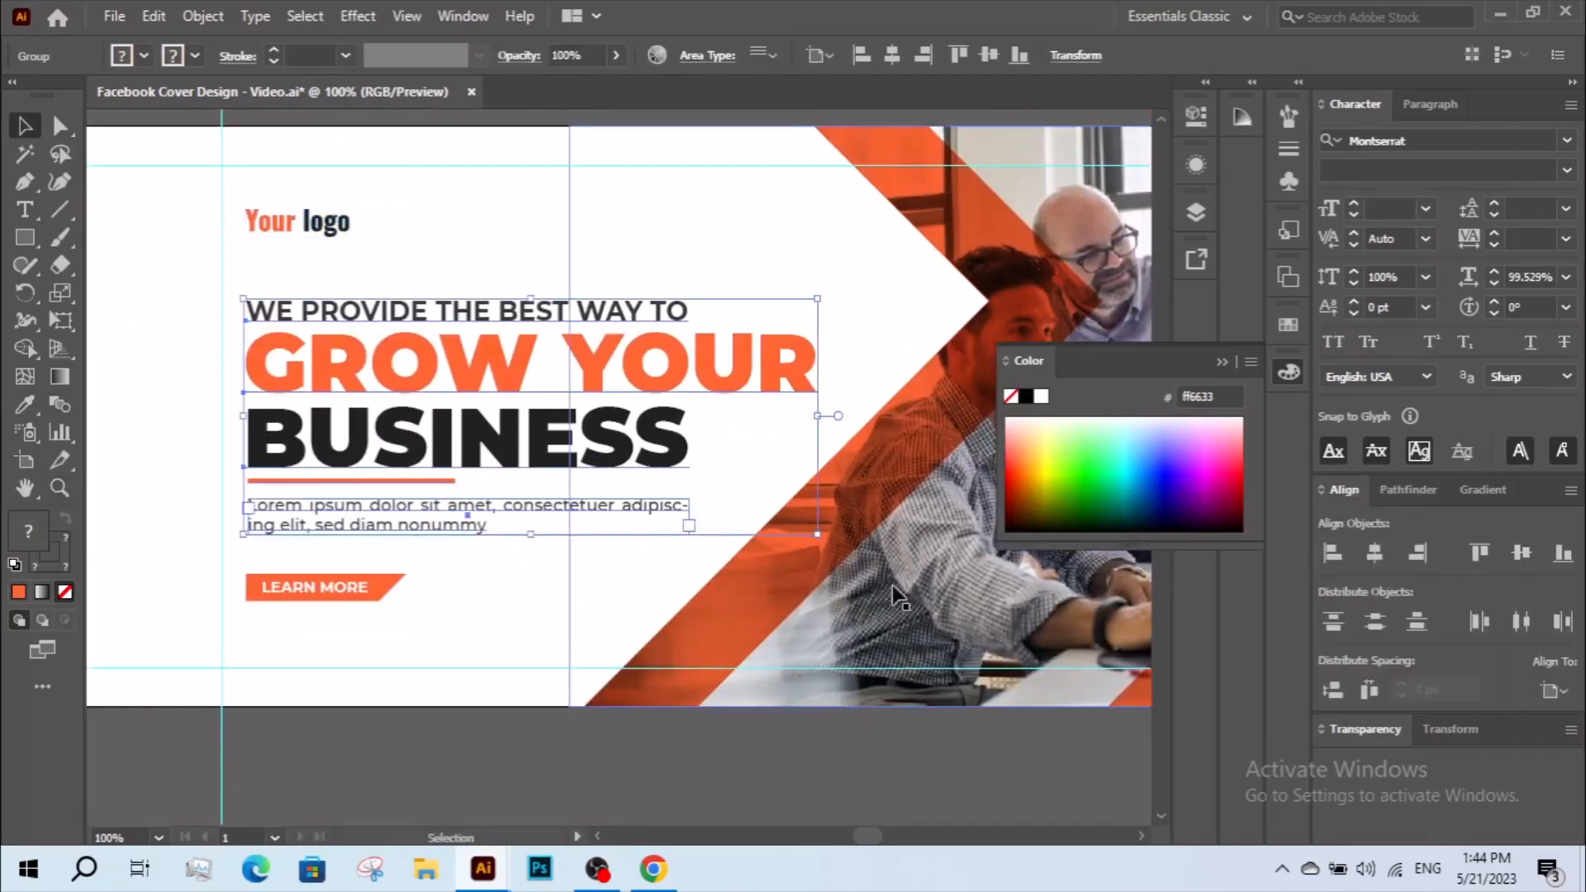
left_click(546, 583)
key("z")
left_click(537, 512)
left_click_drag(663, 490, 634, 489)
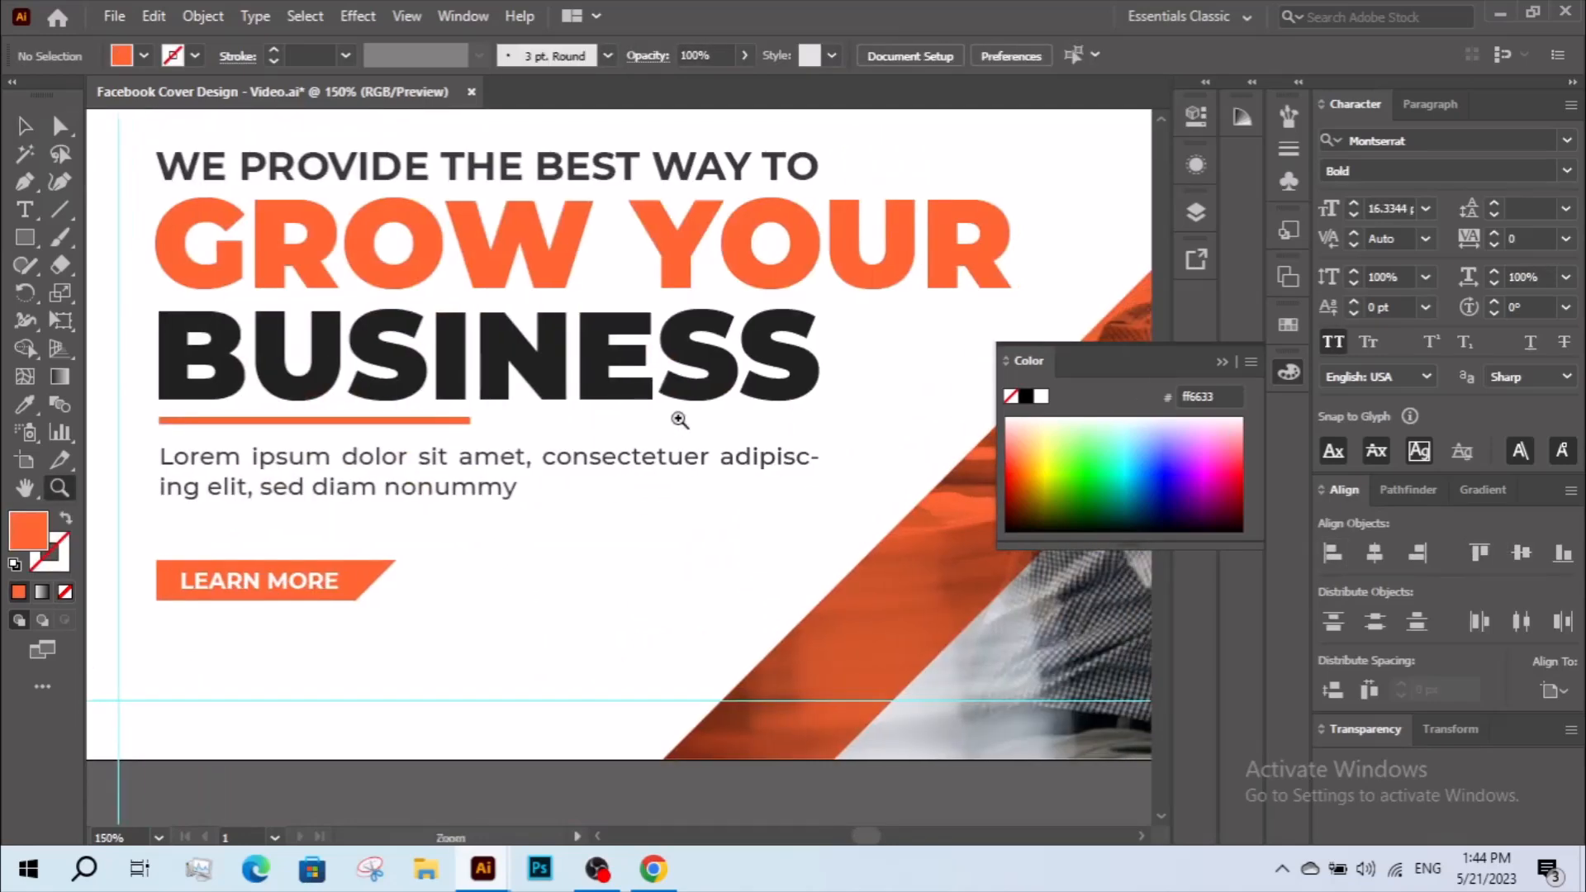
left_click(677, 425, "alt")
left_click(674, 414, "alt")
left_click_drag(673, 412, 673, 449)
key("v")
left_click(421, 145)
key("z")
left_click_drag(365, 120, 405, 244)
key("v")
right_click(507, 273)
left_click(608, 479)
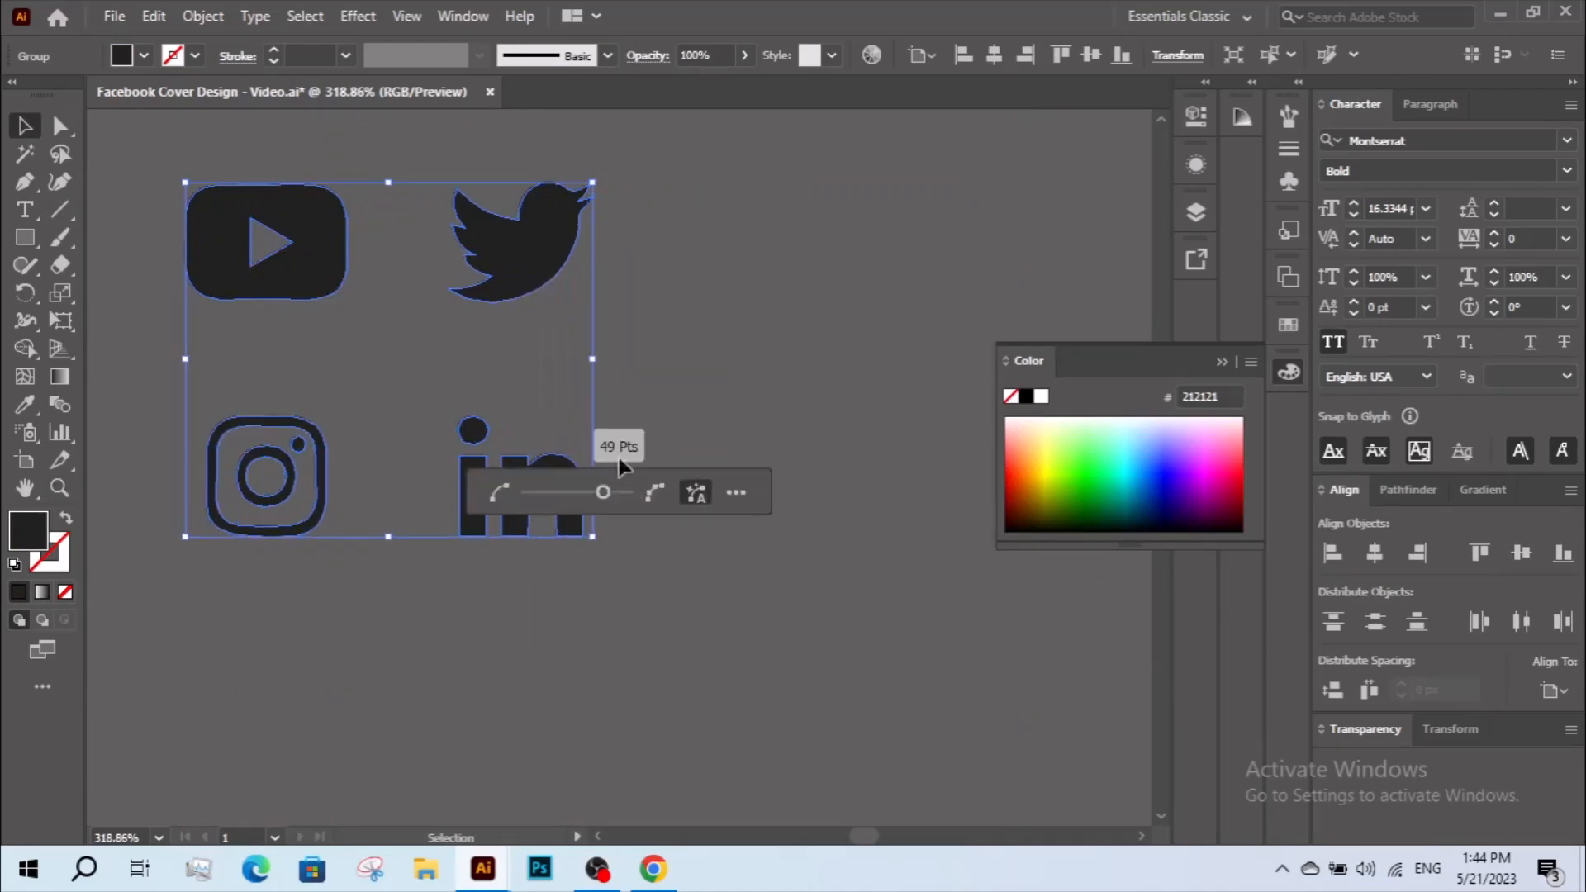
left_click(627, 423)
key("ctrl+z")
Ungroup the set of four social media icons above the artboard.
left_click(630, 330)
left_click_drag(129, 497, 283, 385)
right_click(305, 285)
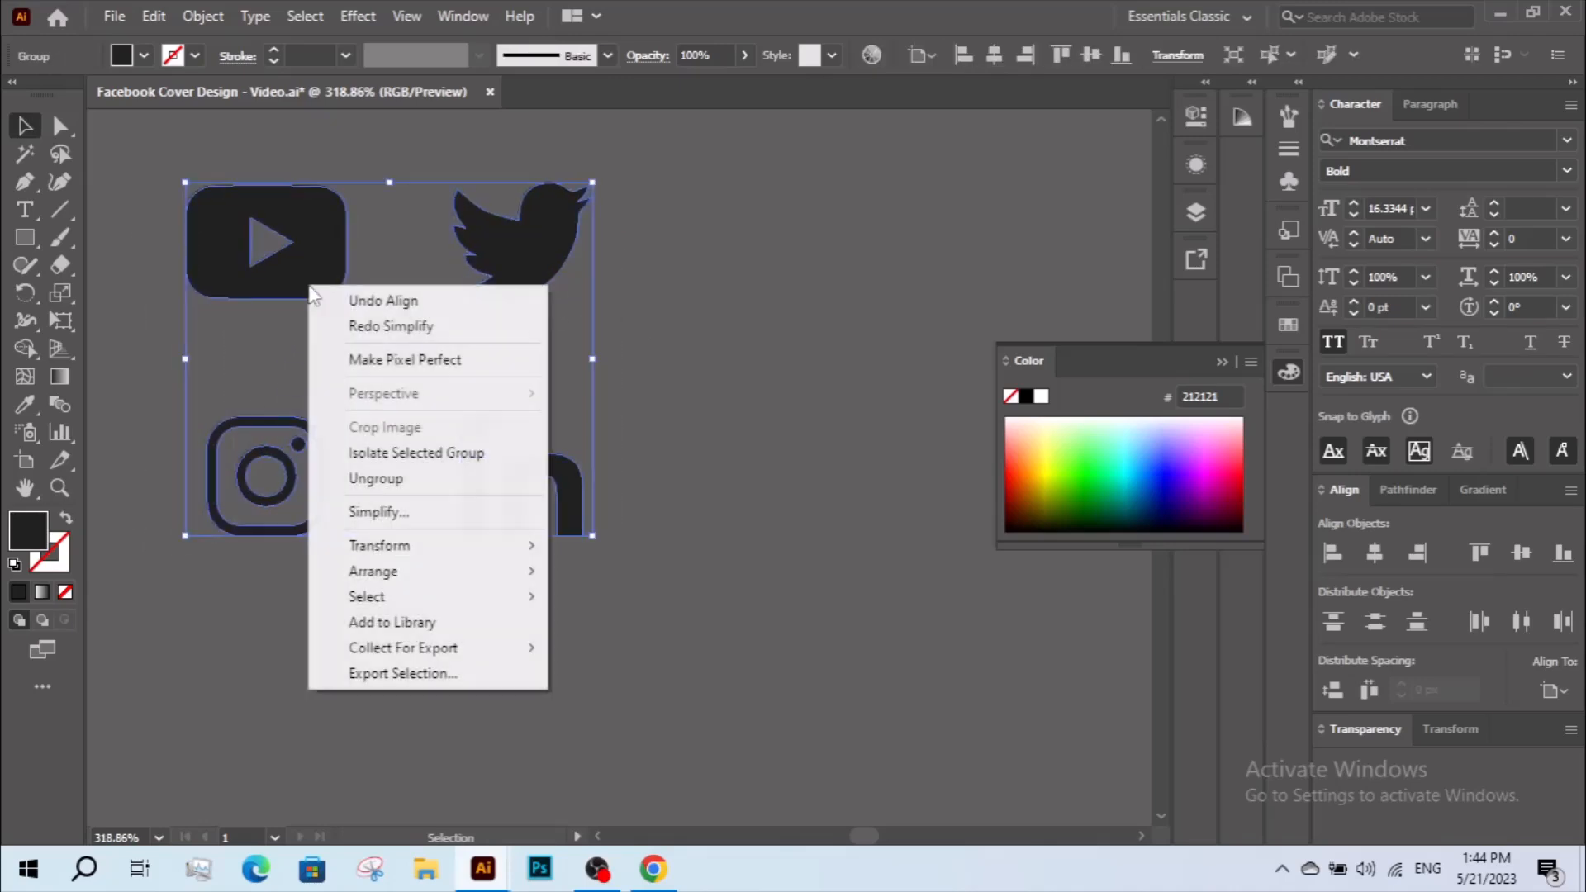
left_click(376, 479)
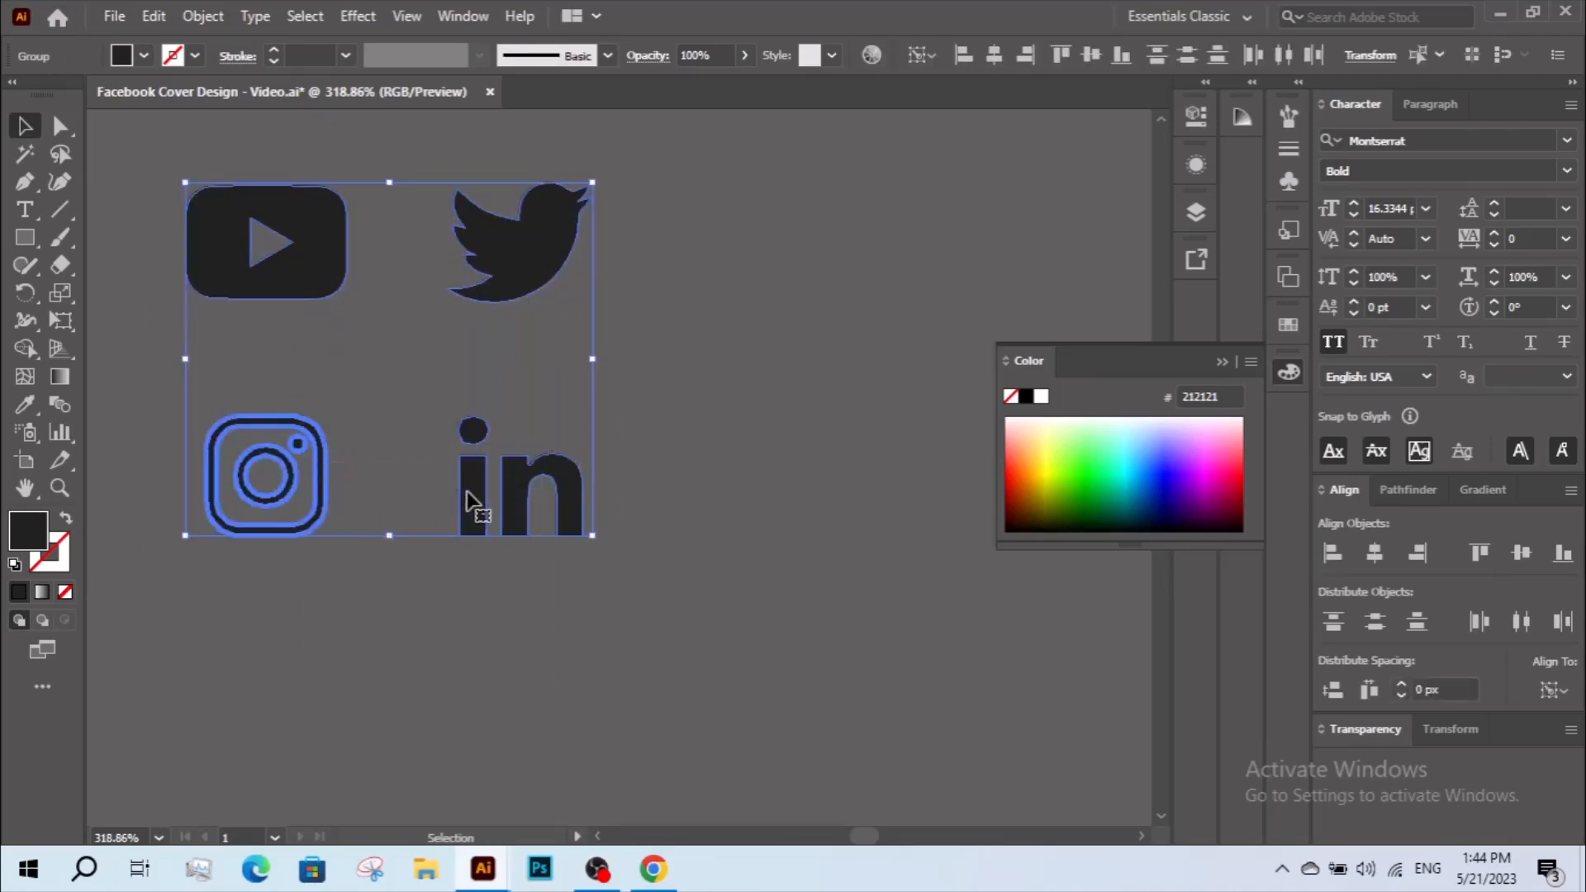
Move the Instagram and LinkedIn icons into one row beside YouTube and Twitter and distribute all four horizontally.
left_click(428, 500)
left_click_drag(567, 415, 297, 514)
left_click_drag(529, 446, 867, 255)
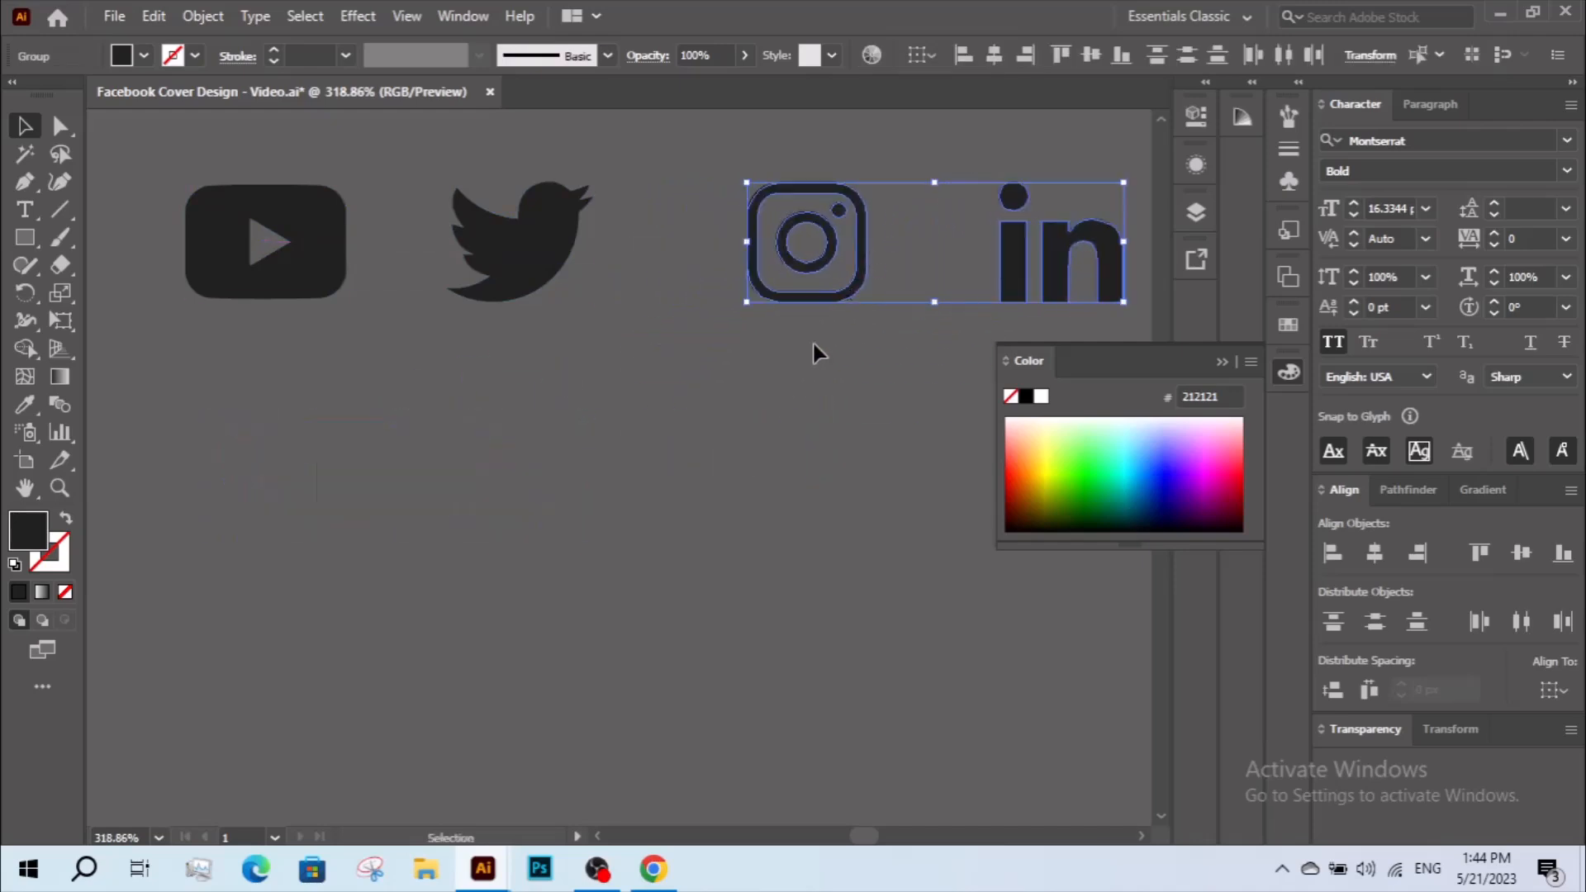
left_click(837, 340)
left_click_drag(297, 168, 1063, 311)
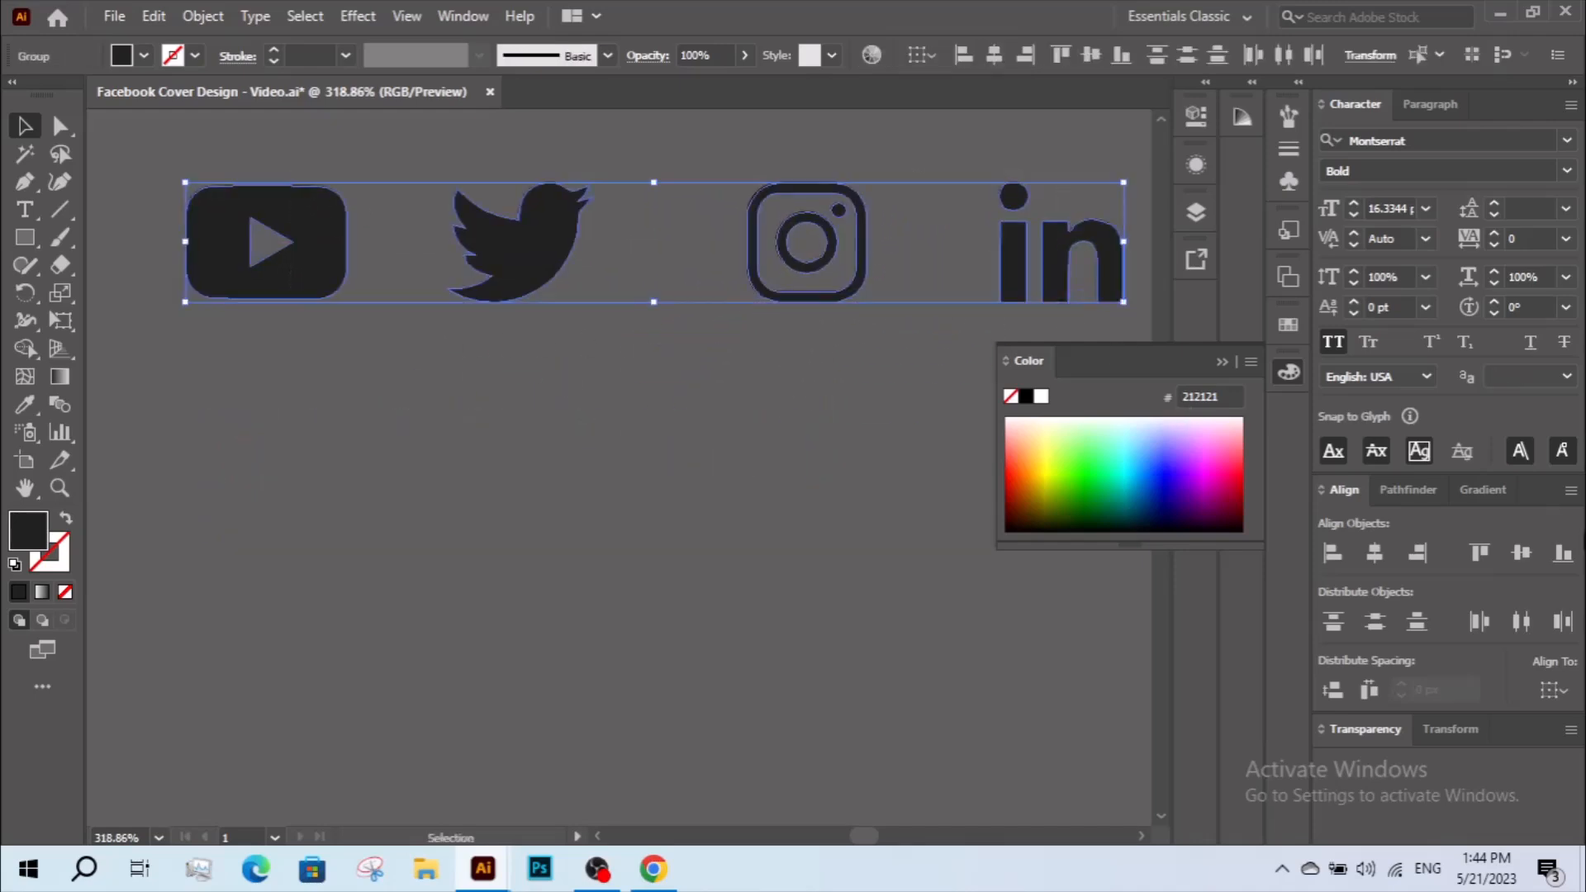
left_click(1517, 628)
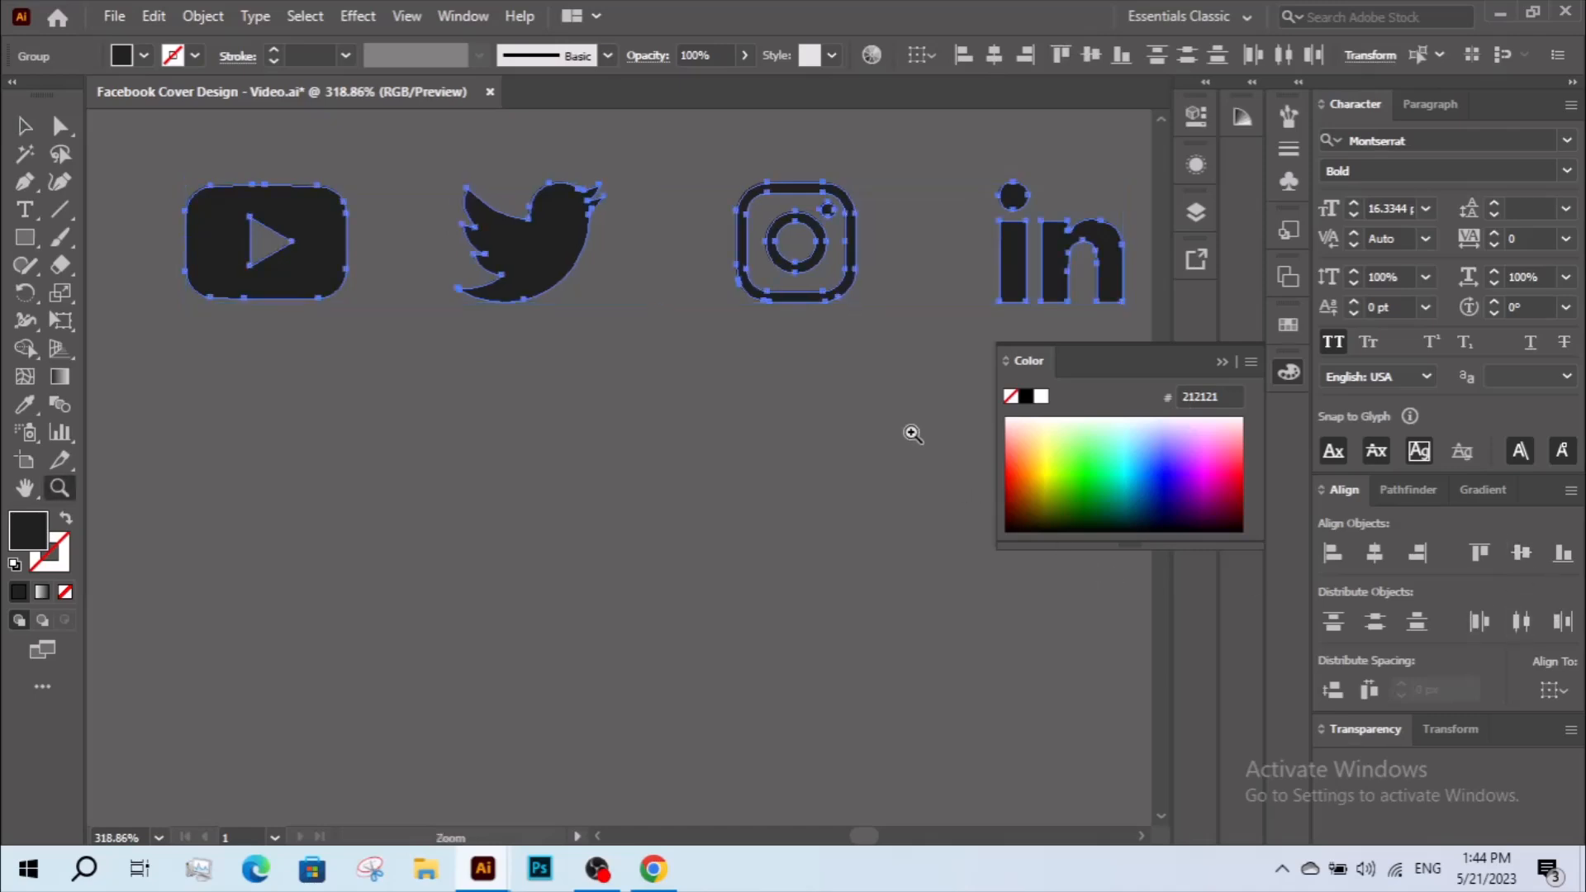
Draw a circle about twice as wide as the YouTube icon directly below that icon.
left_click(912, 430, "ctrl+alt")
left_click_drag(800, 386, 867, 386)
left_click(779, 445)
left_click(755, 411, "ctrl")
left_click_drag(715, 378, 869, 423)
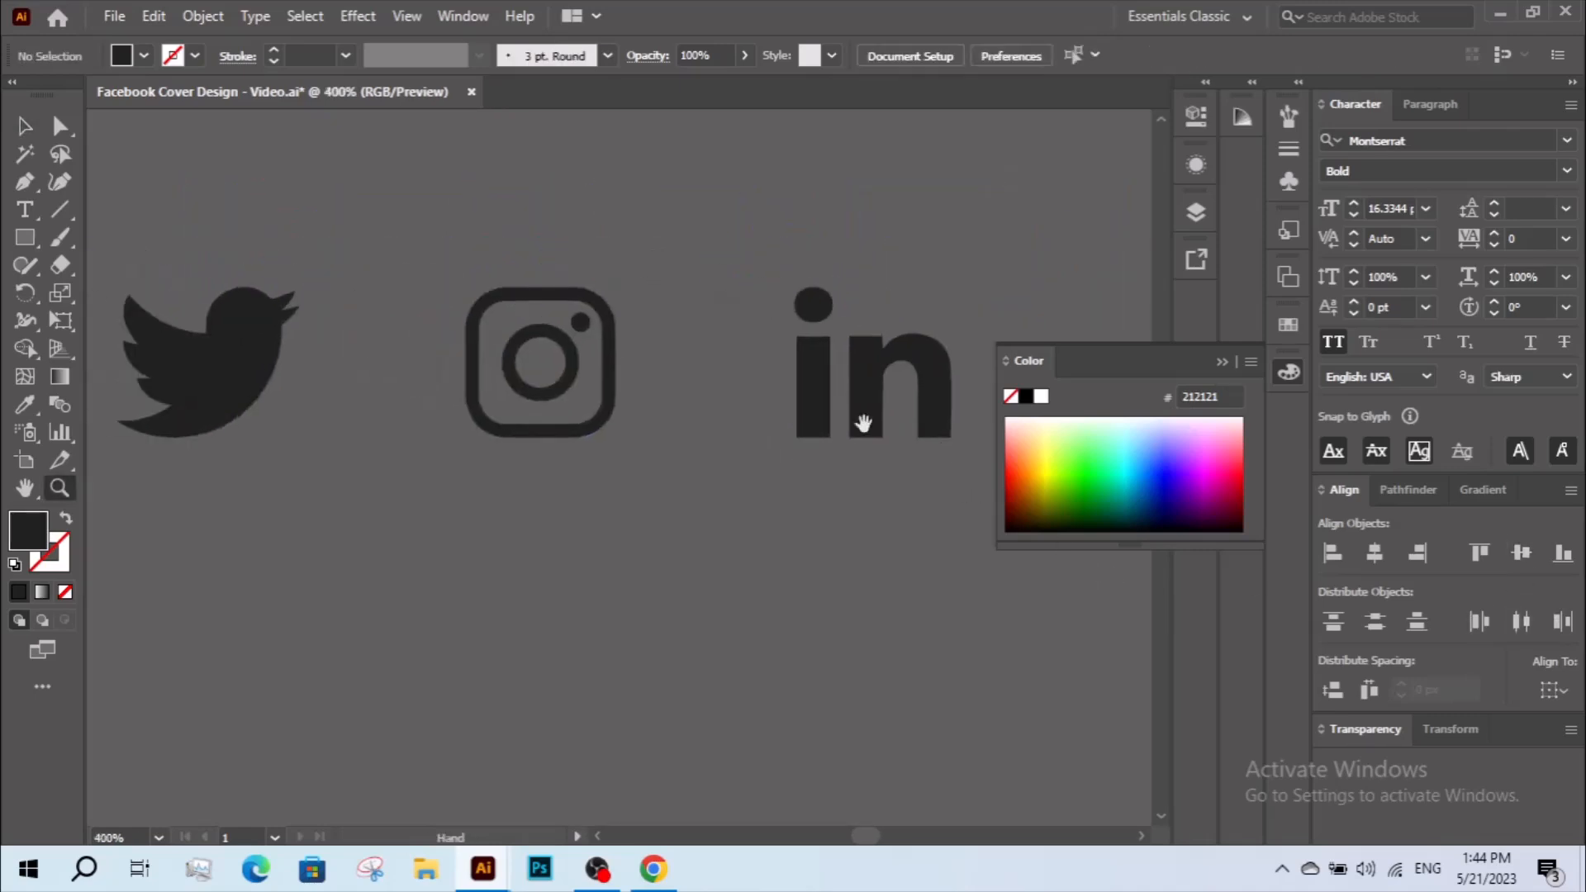
left_click(724, 384, "ctrl+alt")
left_click(724, 384, "ctrl+alt")
left_click_drag(570, 412, 811, 232)
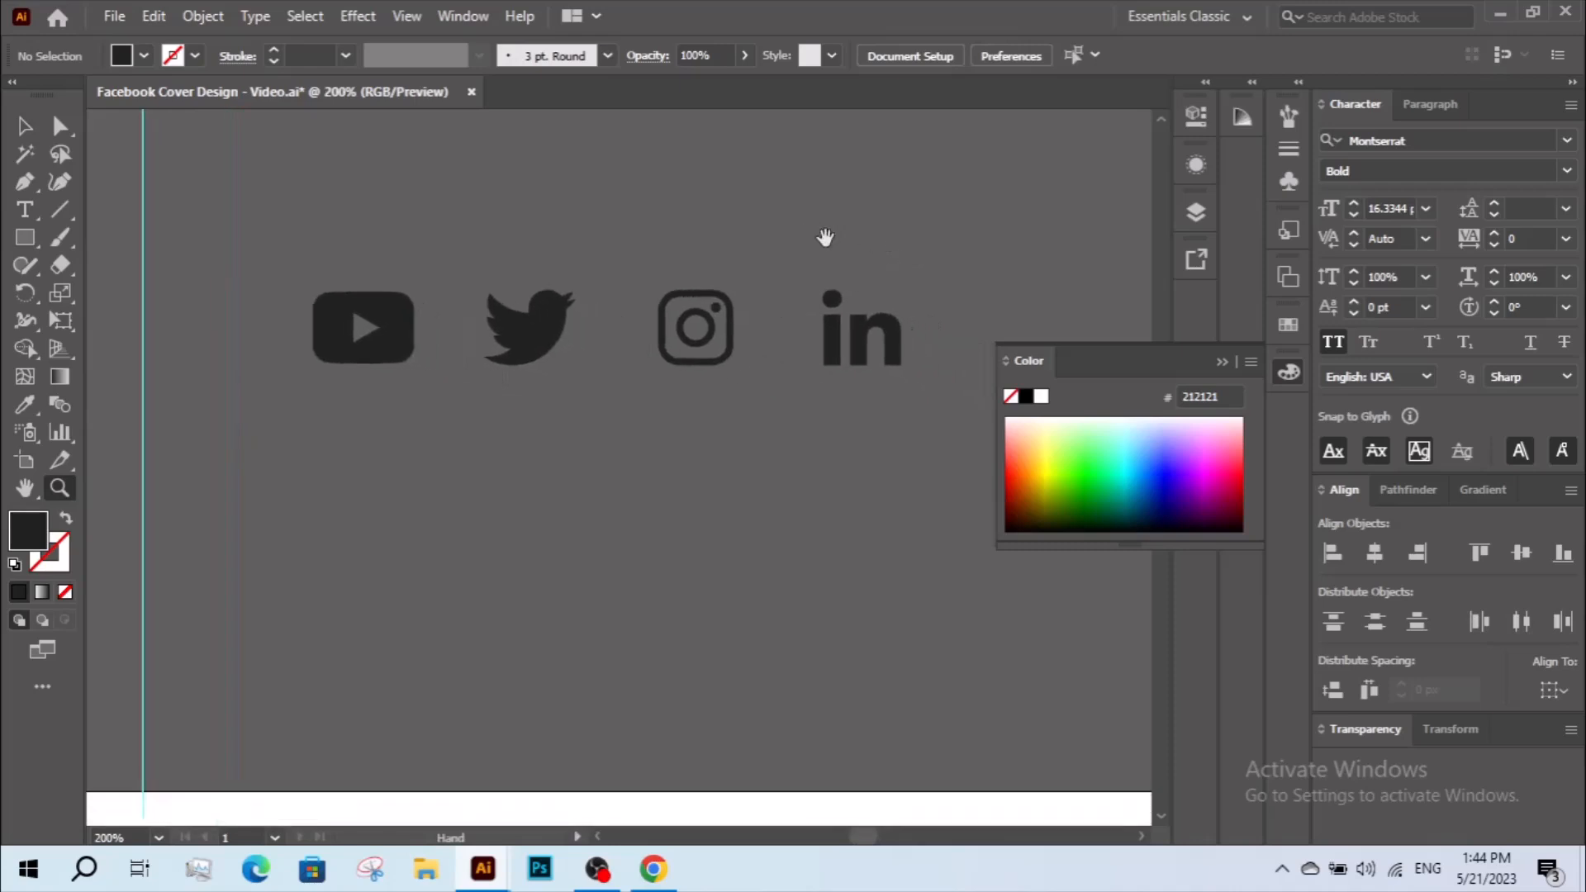
left_click(33, 240)
left_click_drag(43, 240, 83, 289)
left_click_drag(314, 436, 458, 641)
left_click(23, 129)
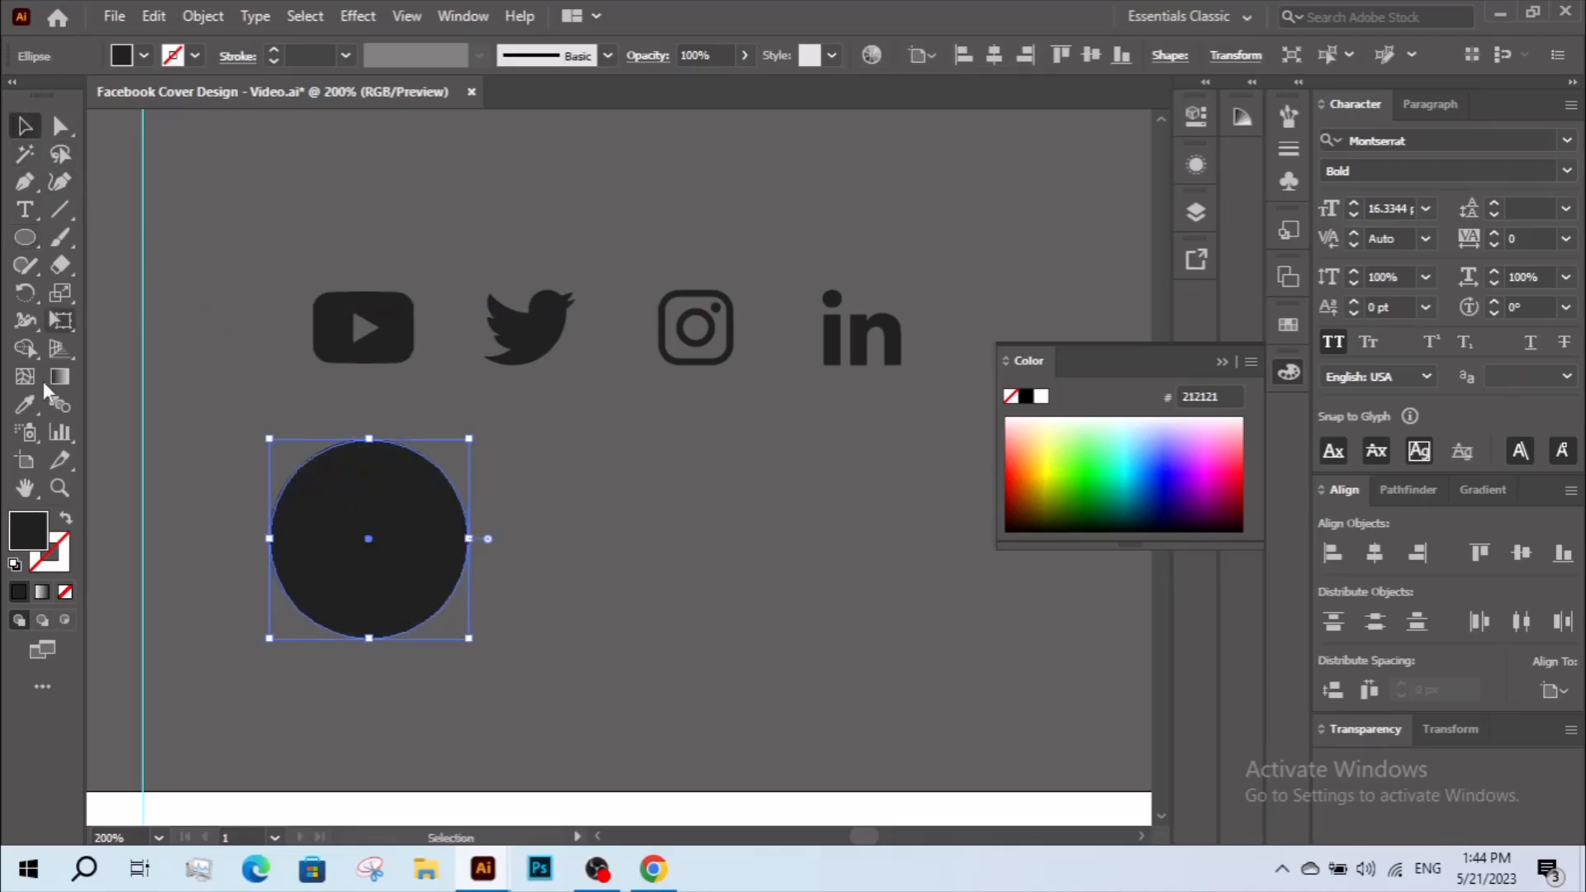
Recolor the new circle with the orange #FF6633 swatch.
left_click(27, 413)
left_click_drag(819, 467, 184, 449)
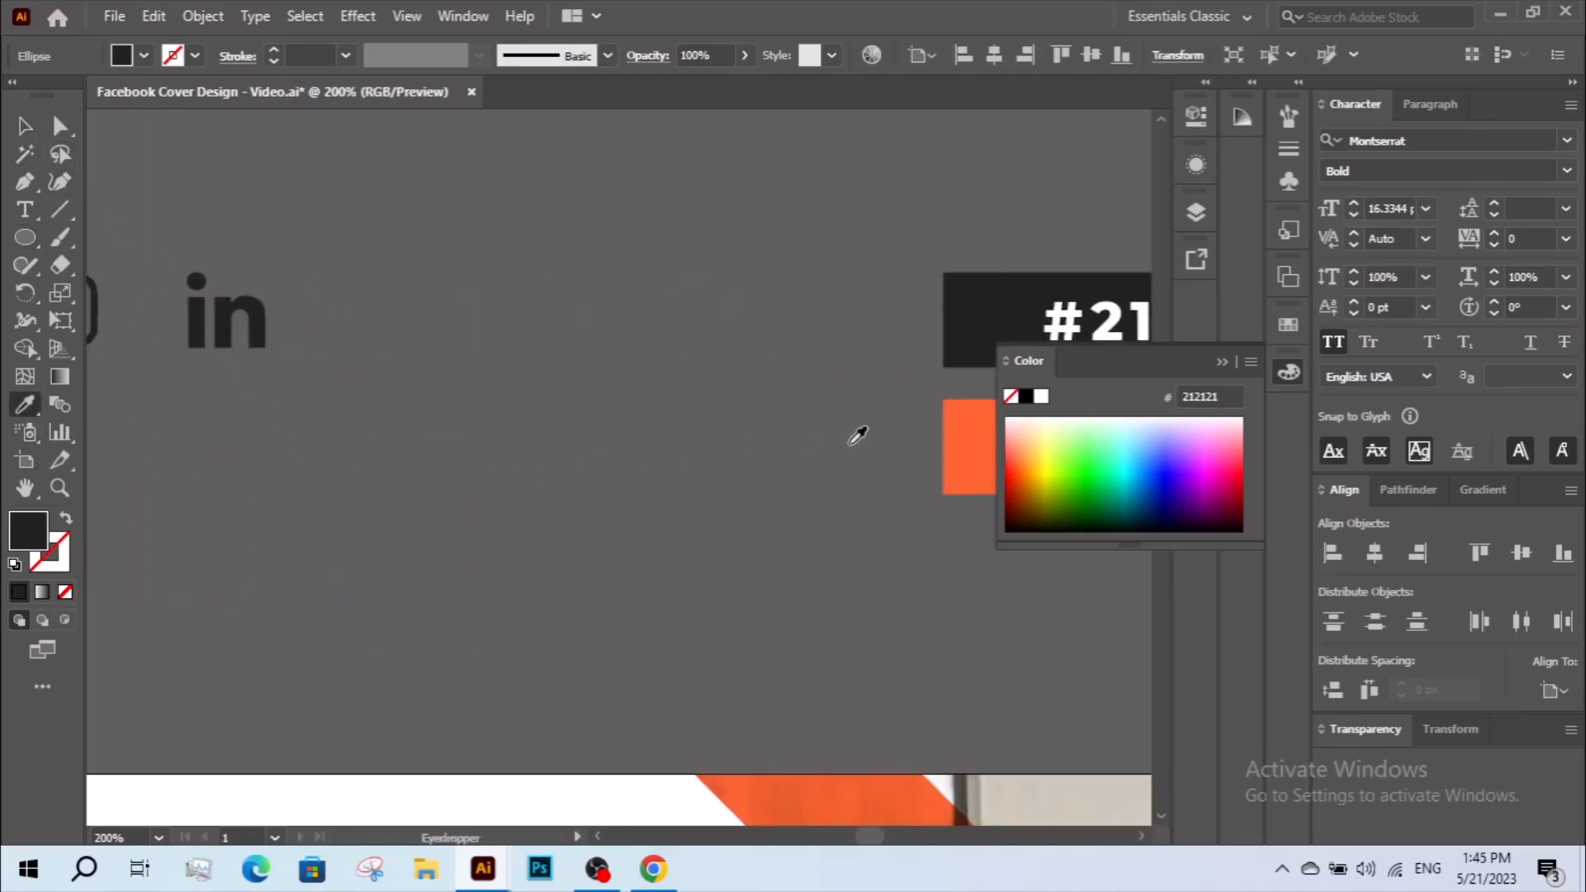
left_click(974, 436)
scroll(811, 344, "left", 8)
key("v")
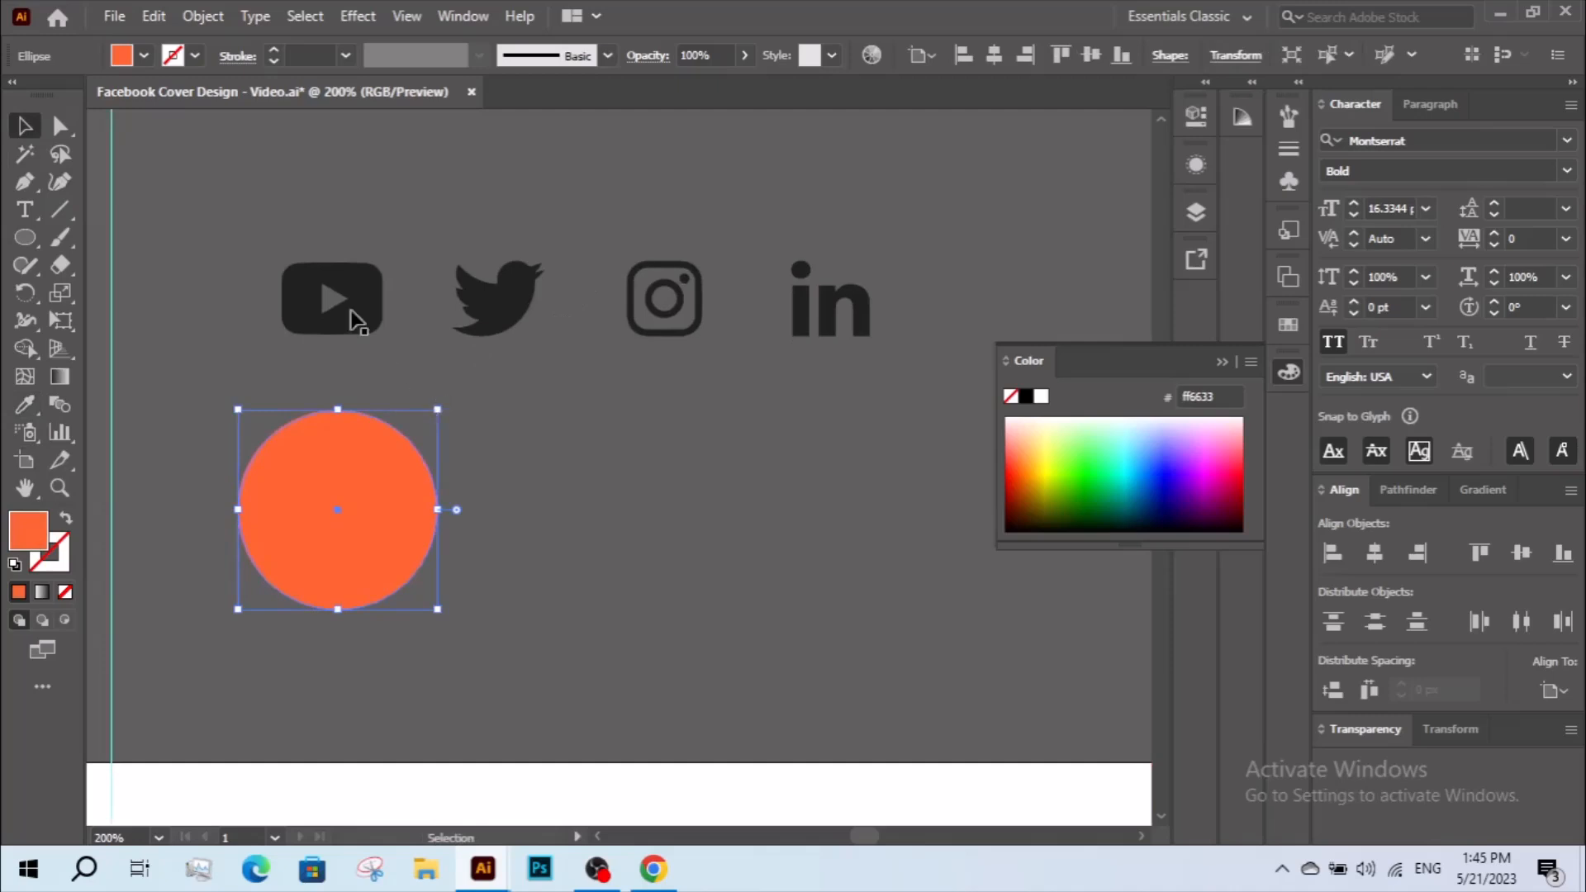
Move the YouTube icon onto the orange circle and send the circle to the back.
left_click_drag(719, 339, 495, 343)
key("ctrl+shift+g")
left_click(417, 347)
left_click_drag(351, 301, 364, 503)
right_click(368, 449)
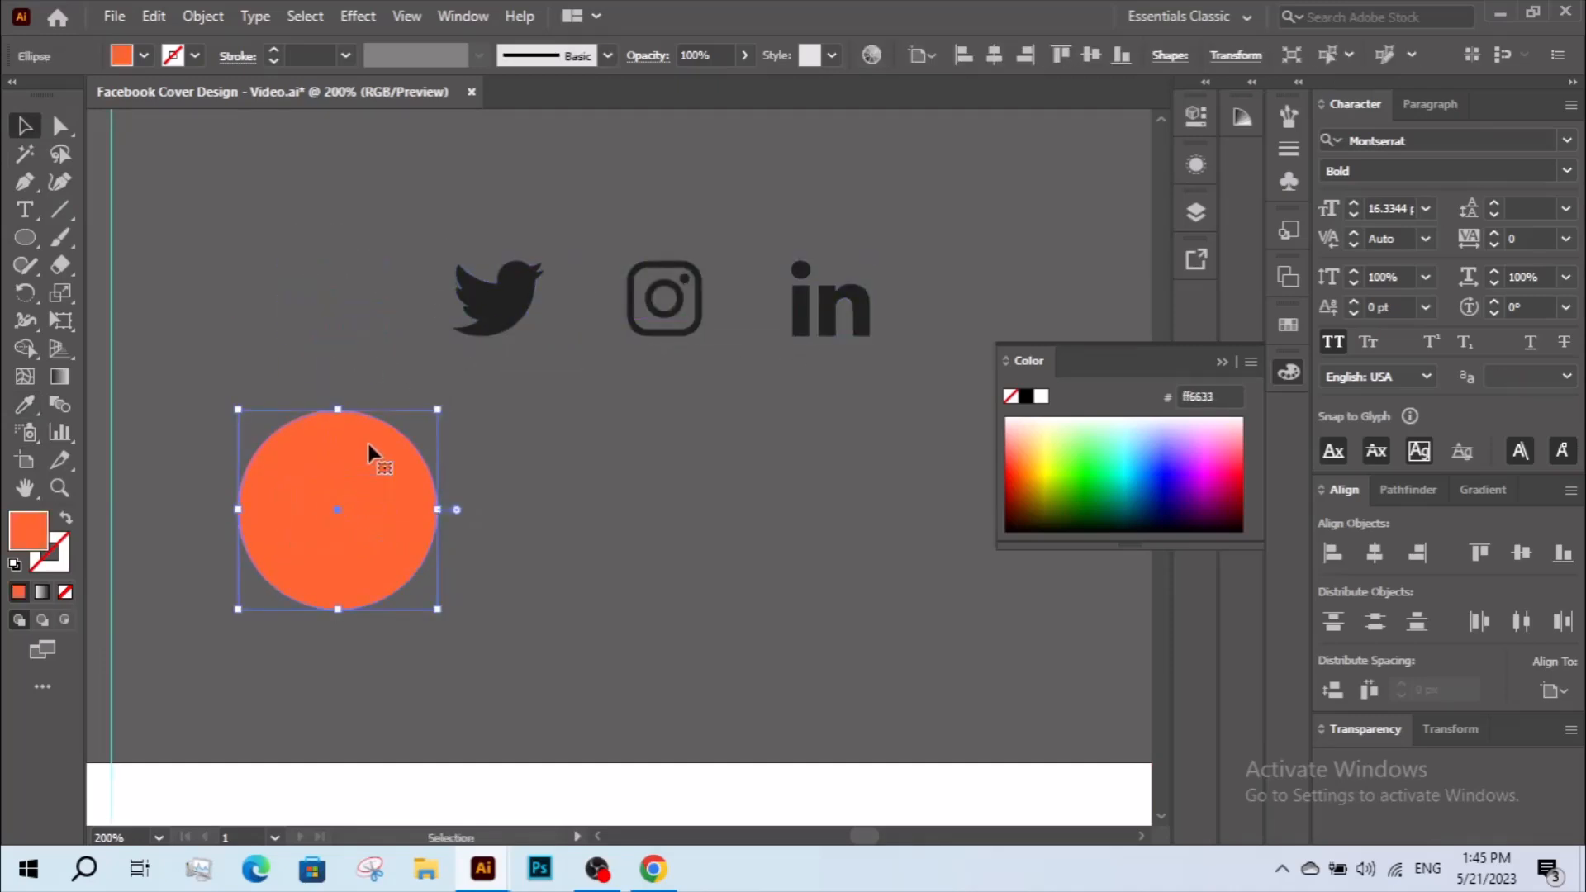
mouse_move(434, 726)
left_click(661, 805)
left_click(537, 595)
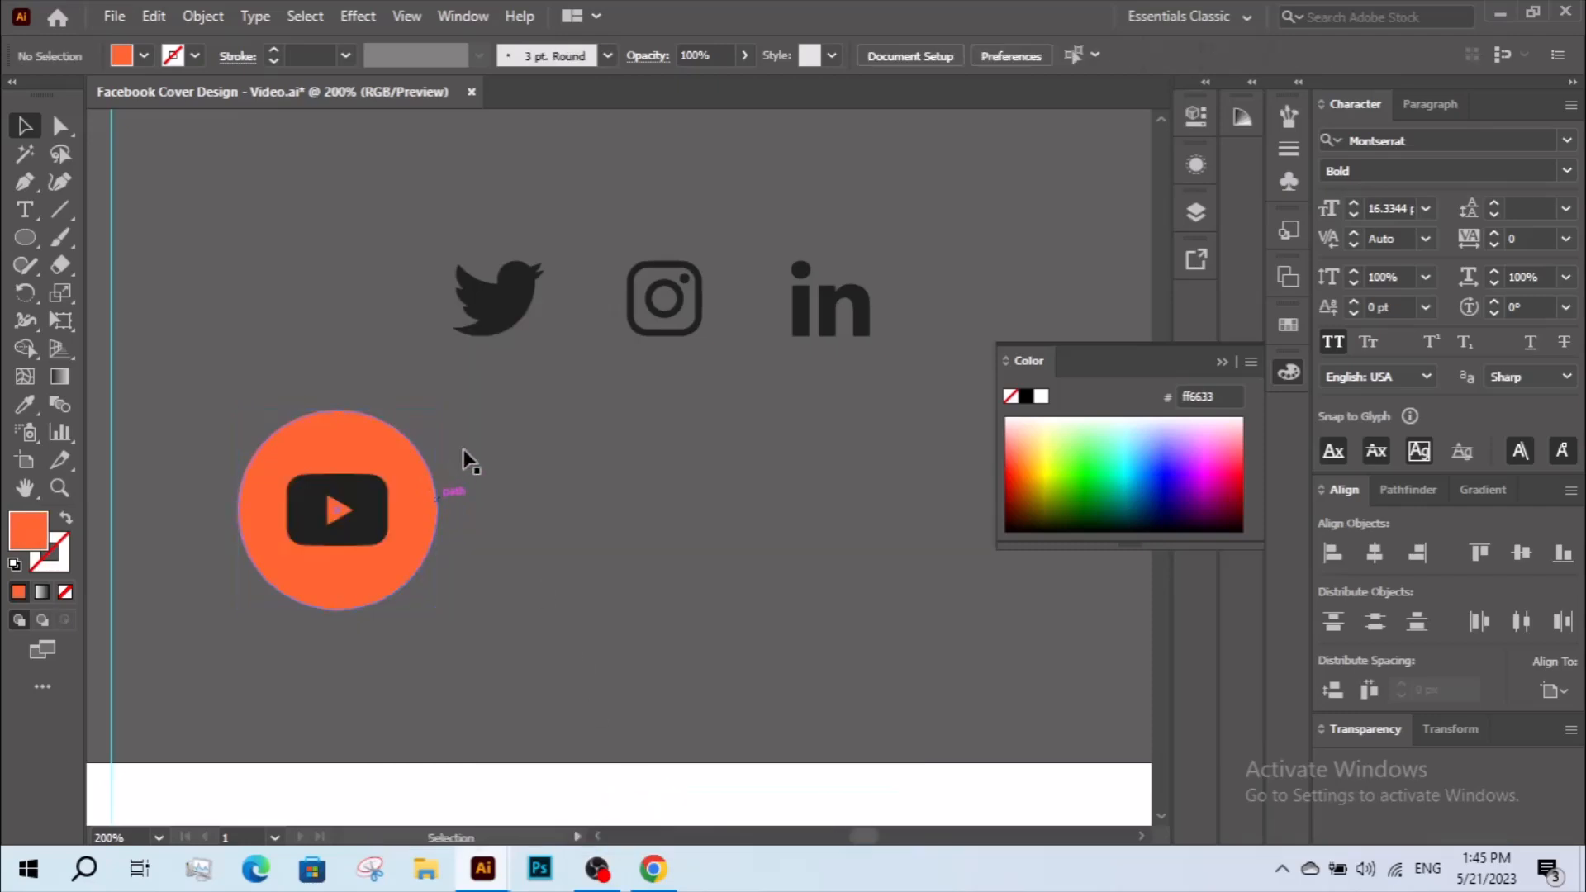
Align the YouTube icon to the center of the orange circle.
left_click_drag(370, 518, 332, 549)
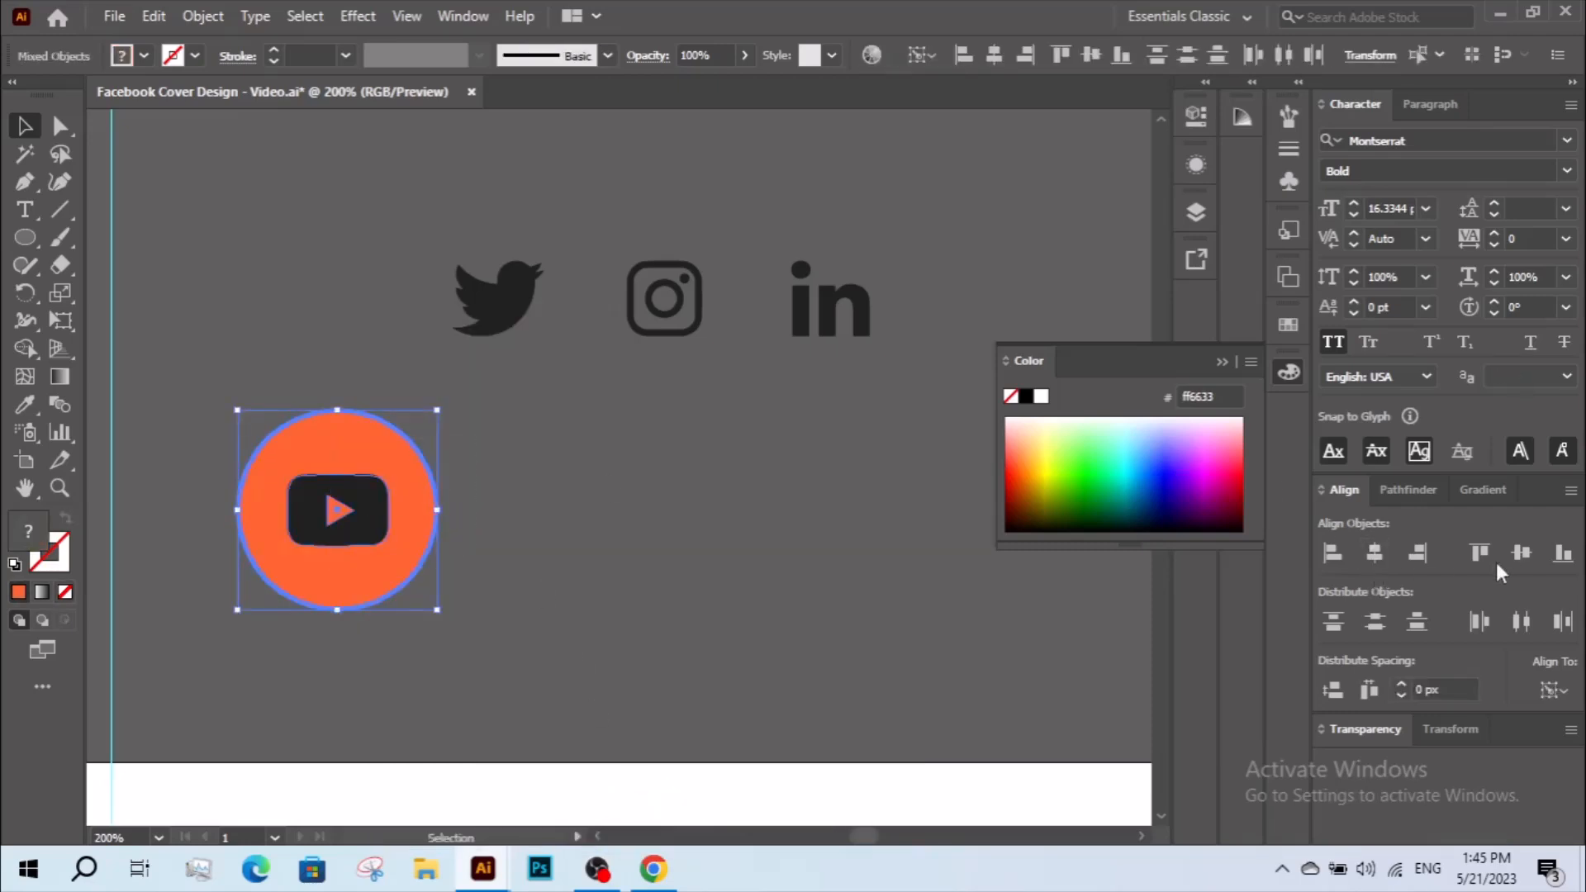
left_click(725, 553)
left_click_drag(374, 519, 590, 522)
key("ctrl+z")
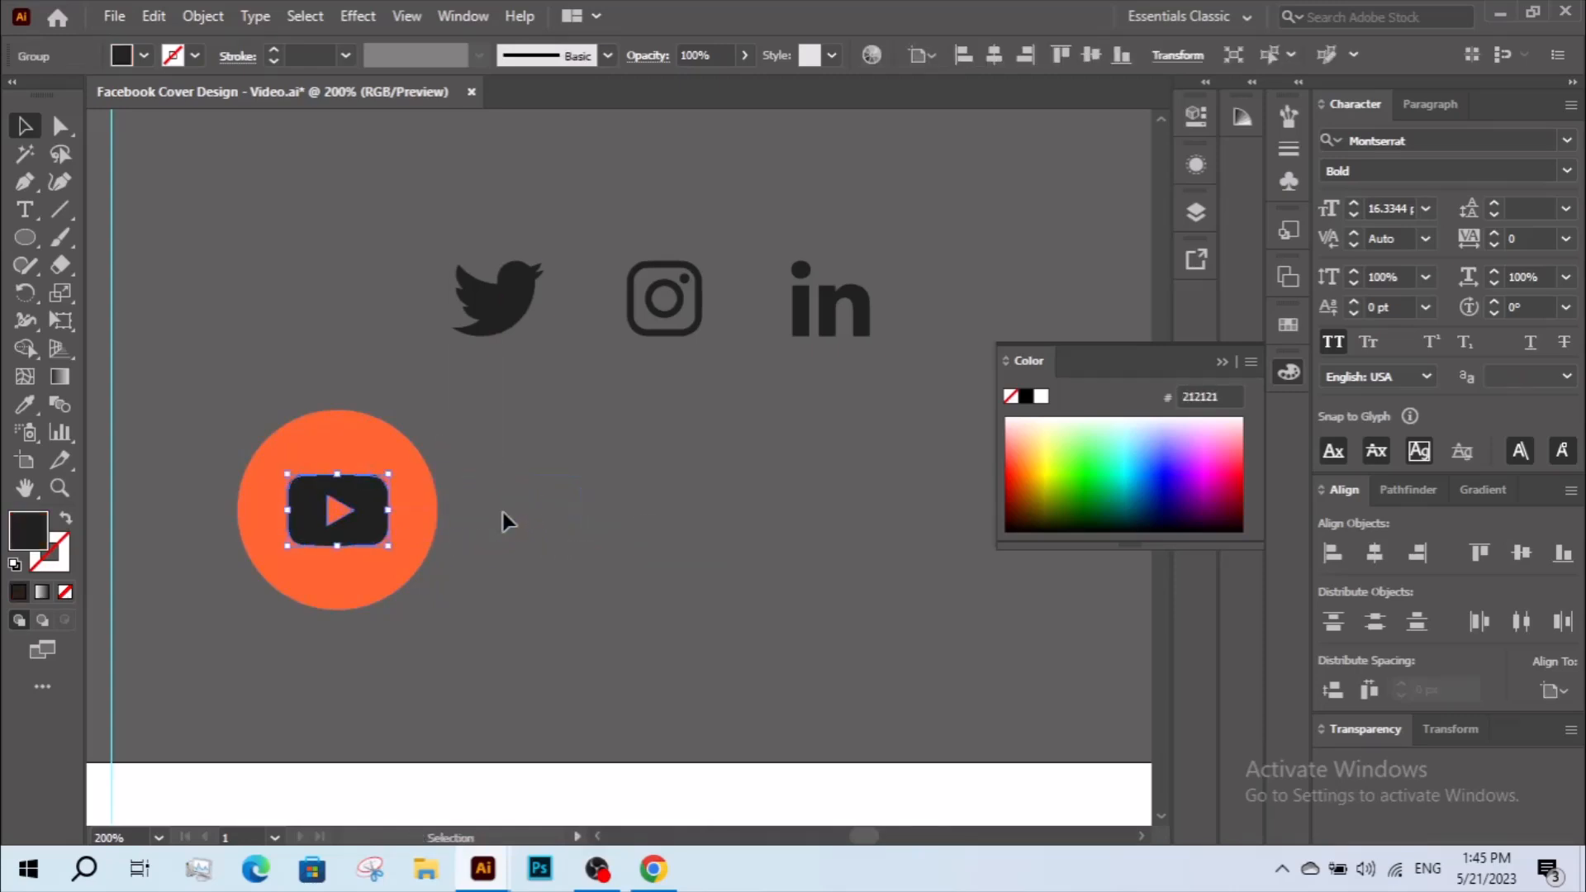
Duplicate the orange circle three times to form an evenly spaced row of four.
left_click_drag(417, 510, 686, 510)
key("ctrl+d")
key("ctrl+d")
key("z")
key("ctrl+minus")
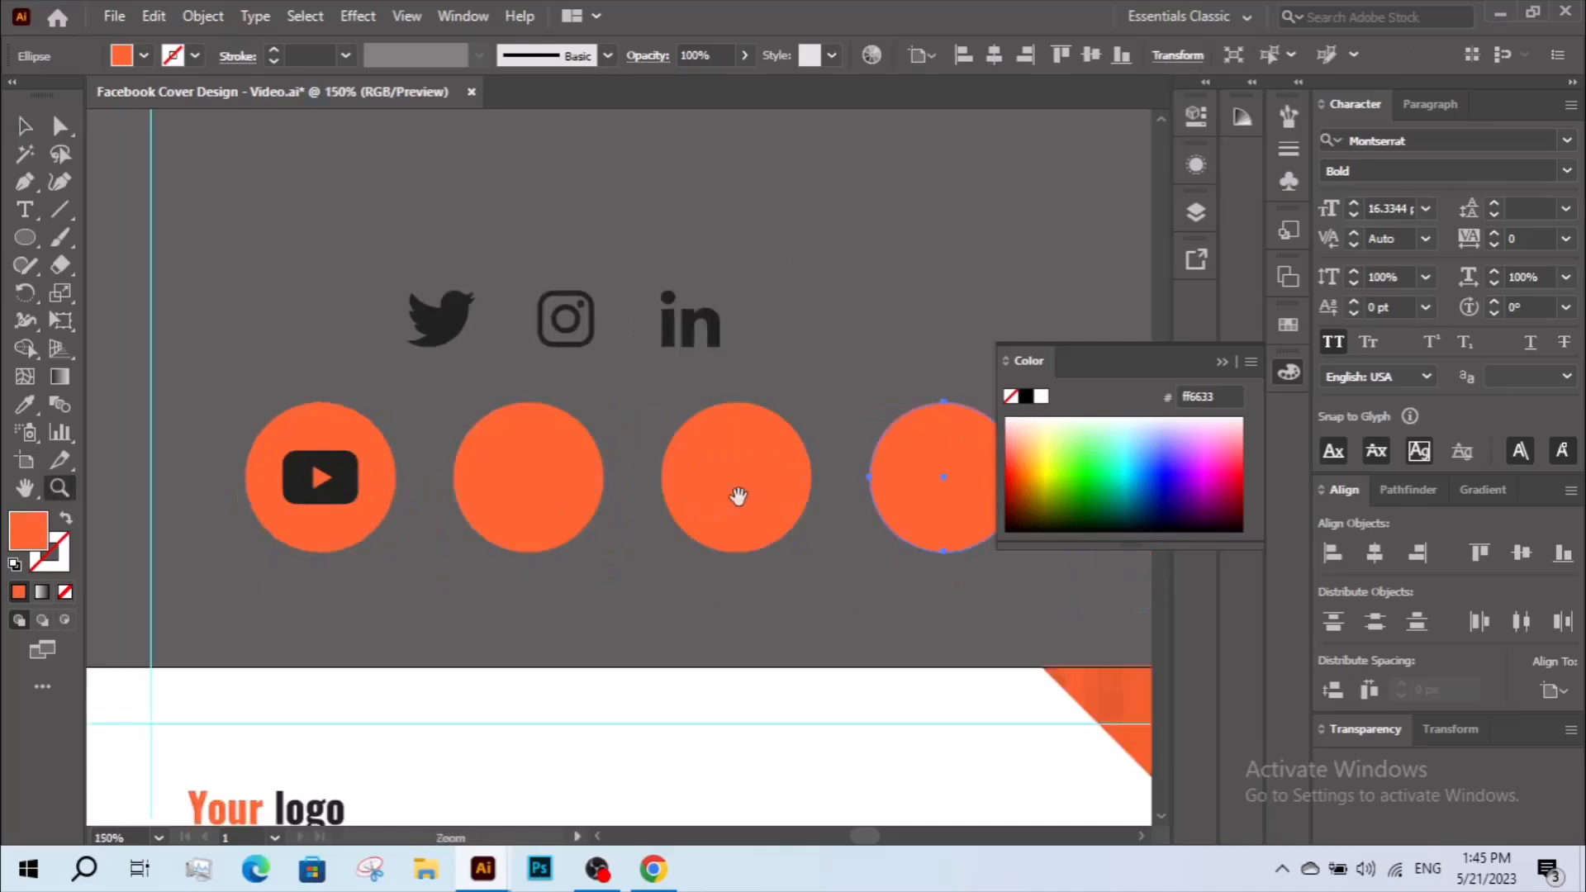
Move the Twitter, Instagram and LinkedIn icons onto the second, third and fourth orange circles.
key("v")
left_click_drag(438, 326, 516, 474)
left_click_drag(571, 343, 729, 476)
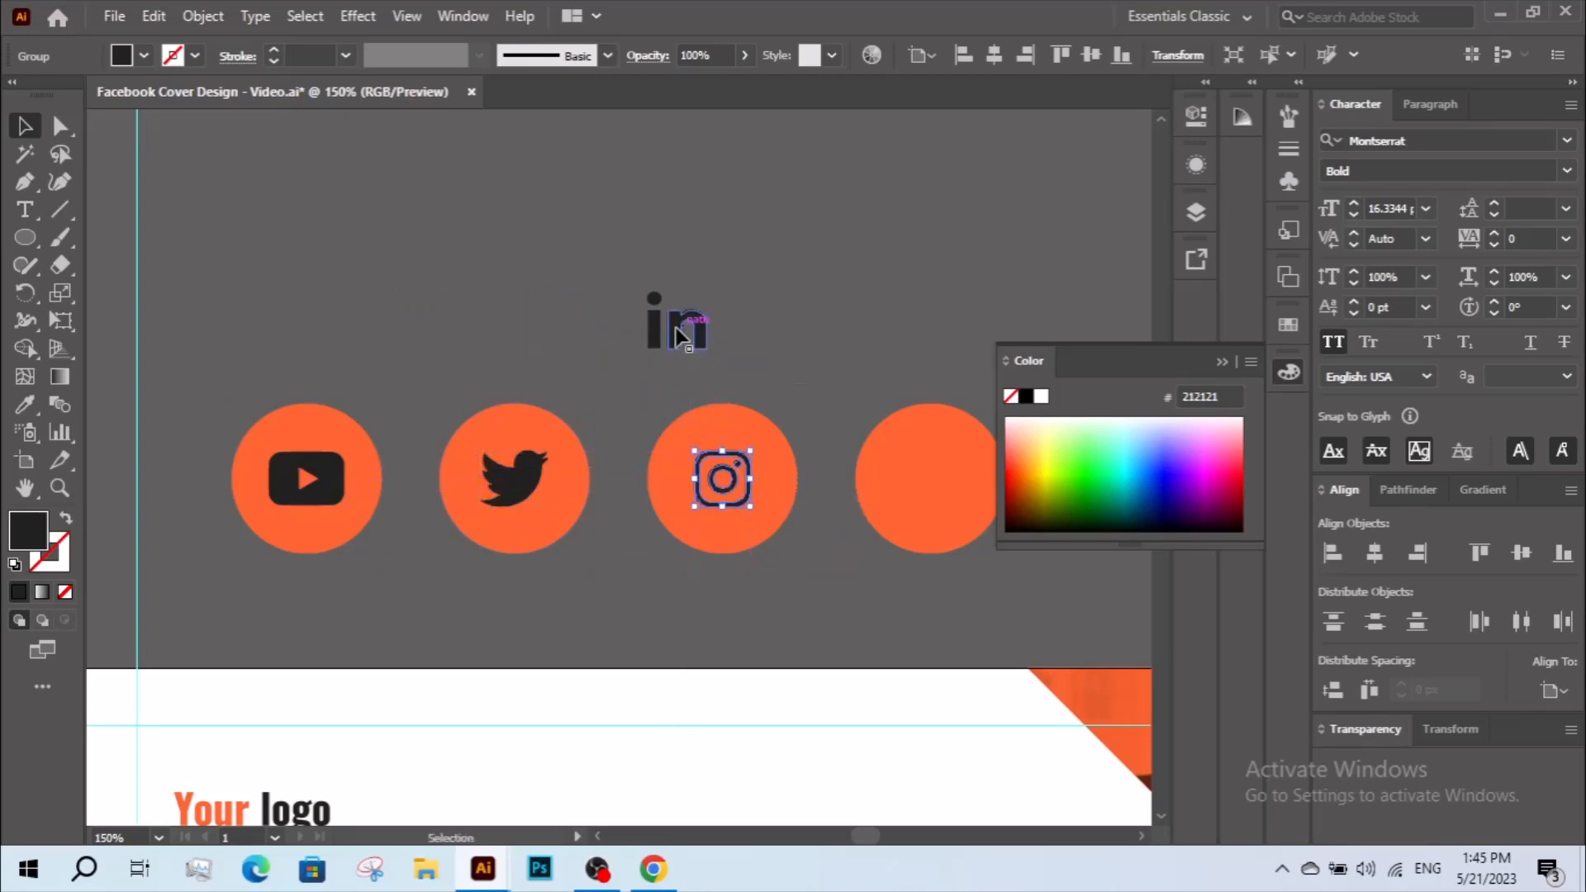
left_click_drag(658, 337, 922, 481)
Center the LinkedIn and Instagram icons within their orange circles.
scroll(823, 380, "right", 2)
left_click(826, 417, "shift")
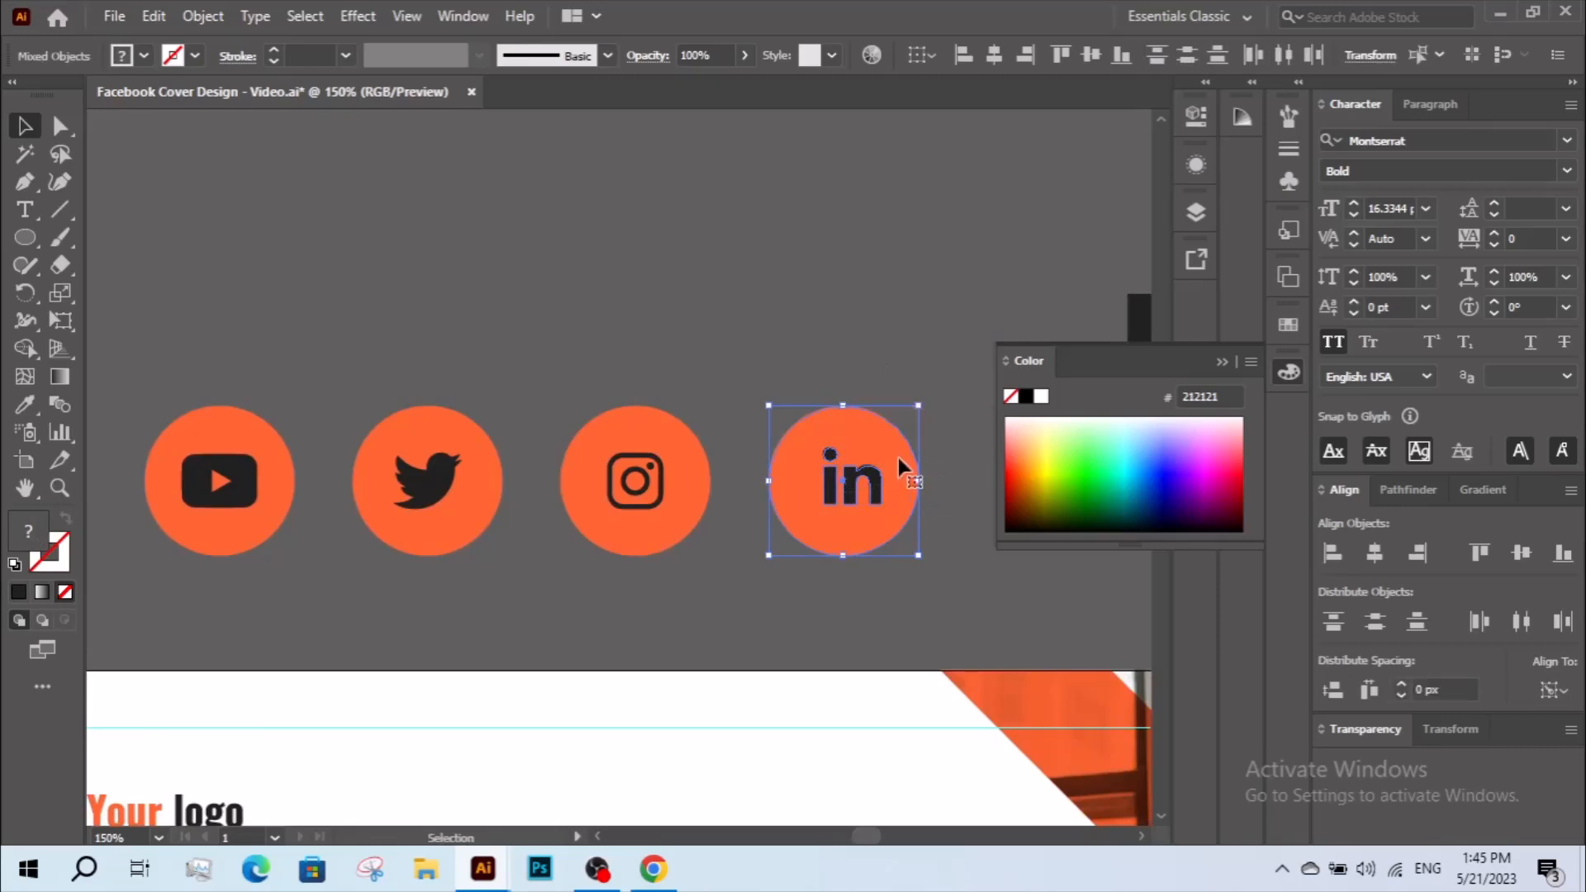
left_click(1518, 553)
left_click(890, 557)
left_click(676, 409)
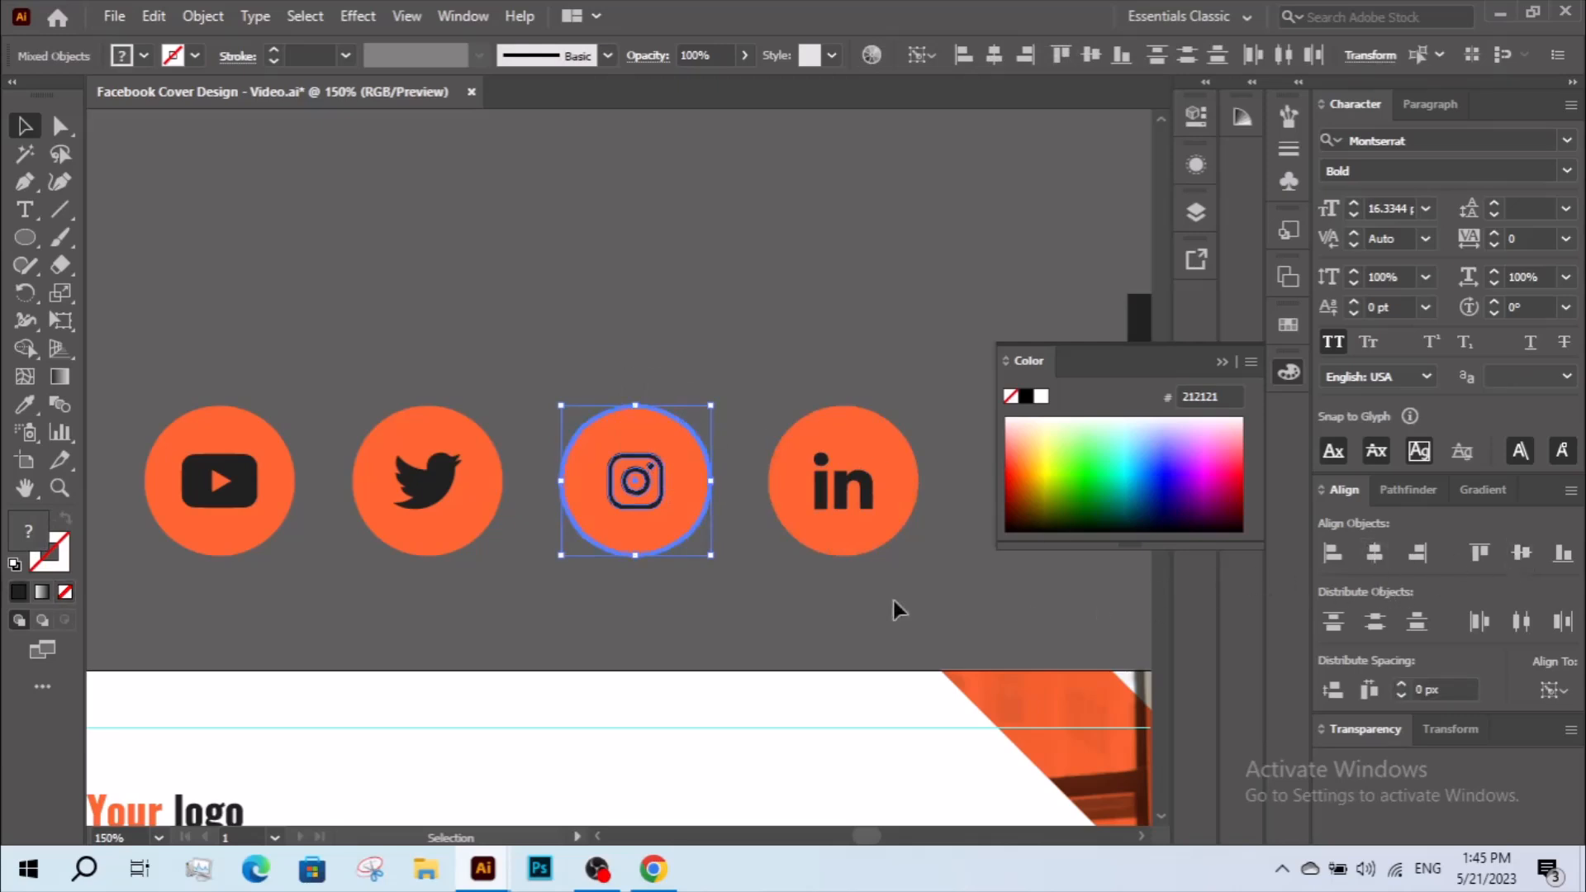
left_click(948, 600)
Enlarge the Instagram icon slightly, keeping it centered in its orange circle.
left_click(660, 488)
left_click_drag(665, 483, 679, 484)
left_click(722, 567)
left_click_drag(712, 548, 724, 554)
left_click(680, 494)
left_click_drag(687, 487, 679, 487)
left_click(731, 586)
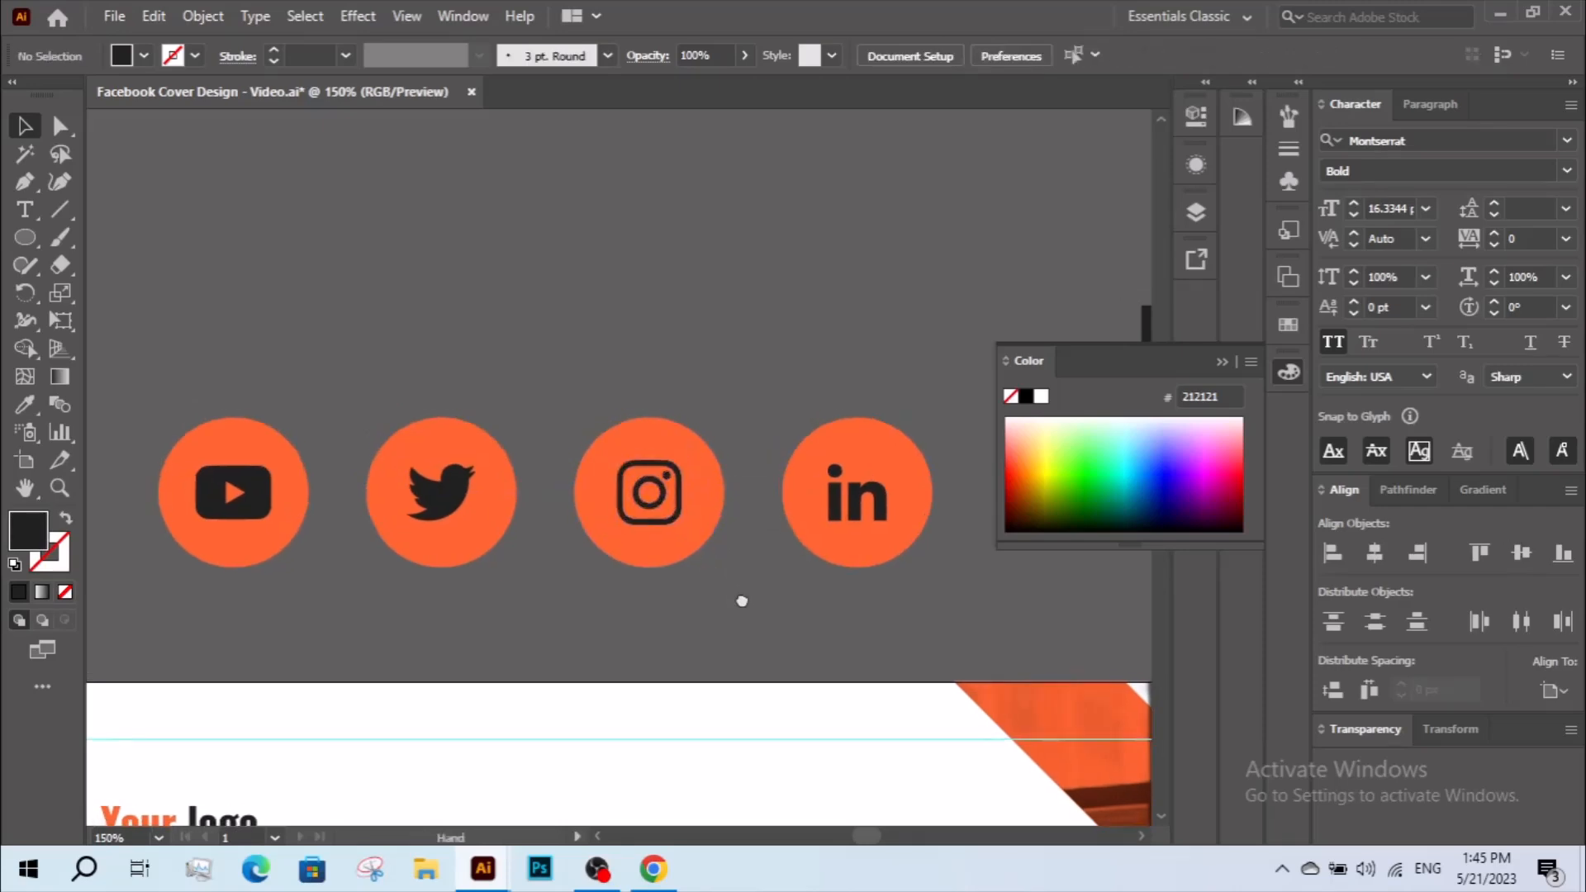